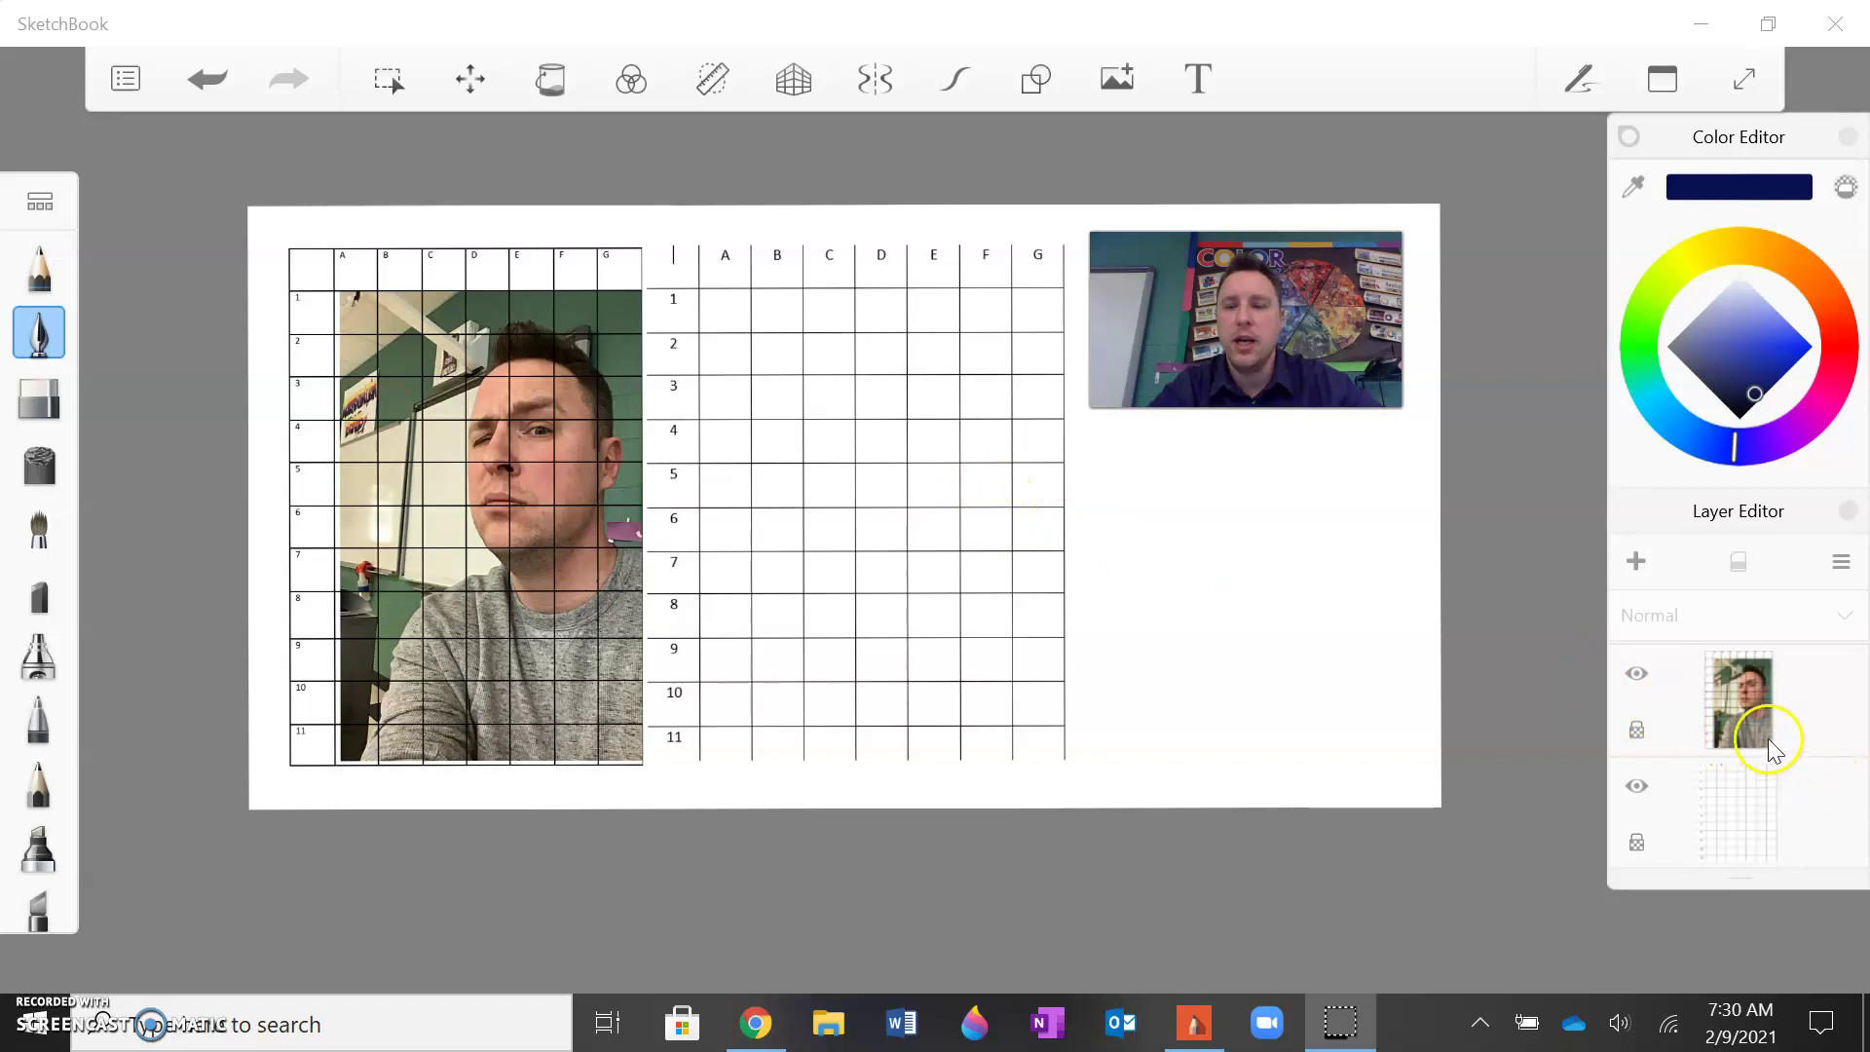
# Step: Show the head-and-shoulders outline layer and the facial and clothing details layer over the blank grid
pyautogui.scroll(2, 1769, 748)
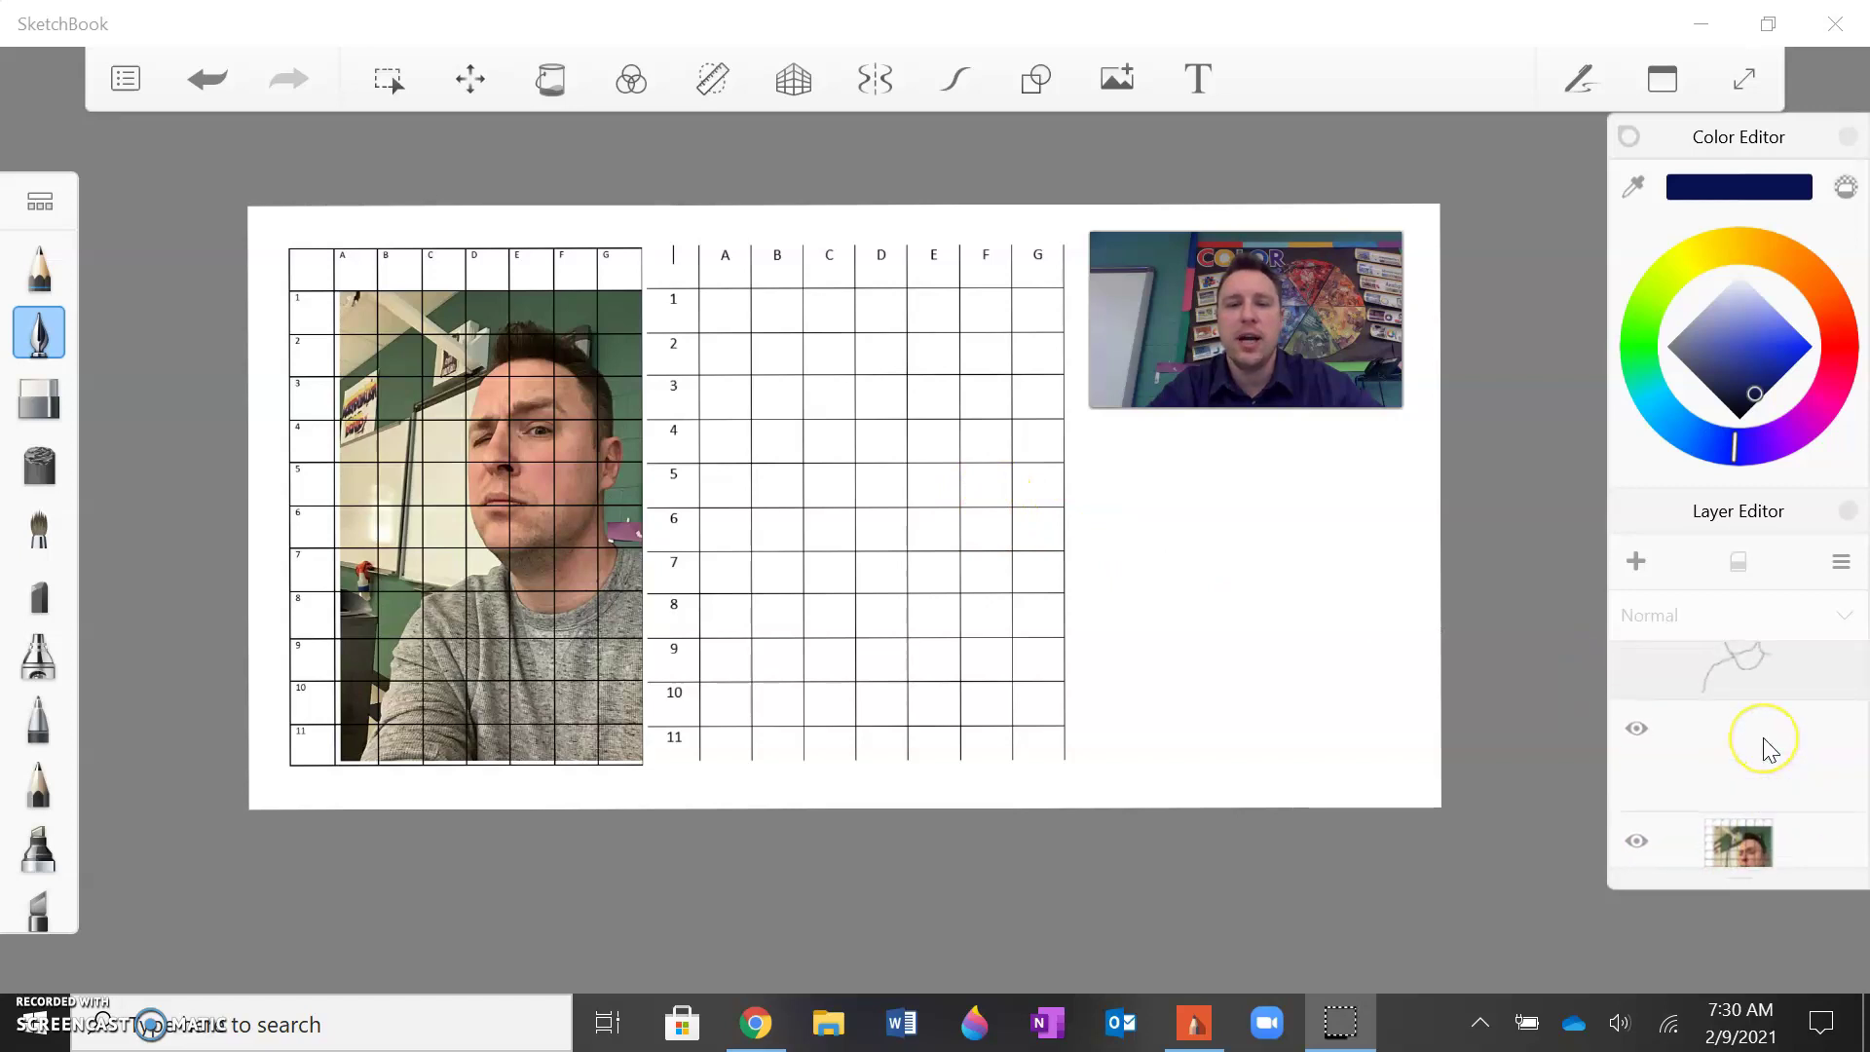
pyautogui.scroll(1, 1768, 748)
pyautogui.click(1656, 726)
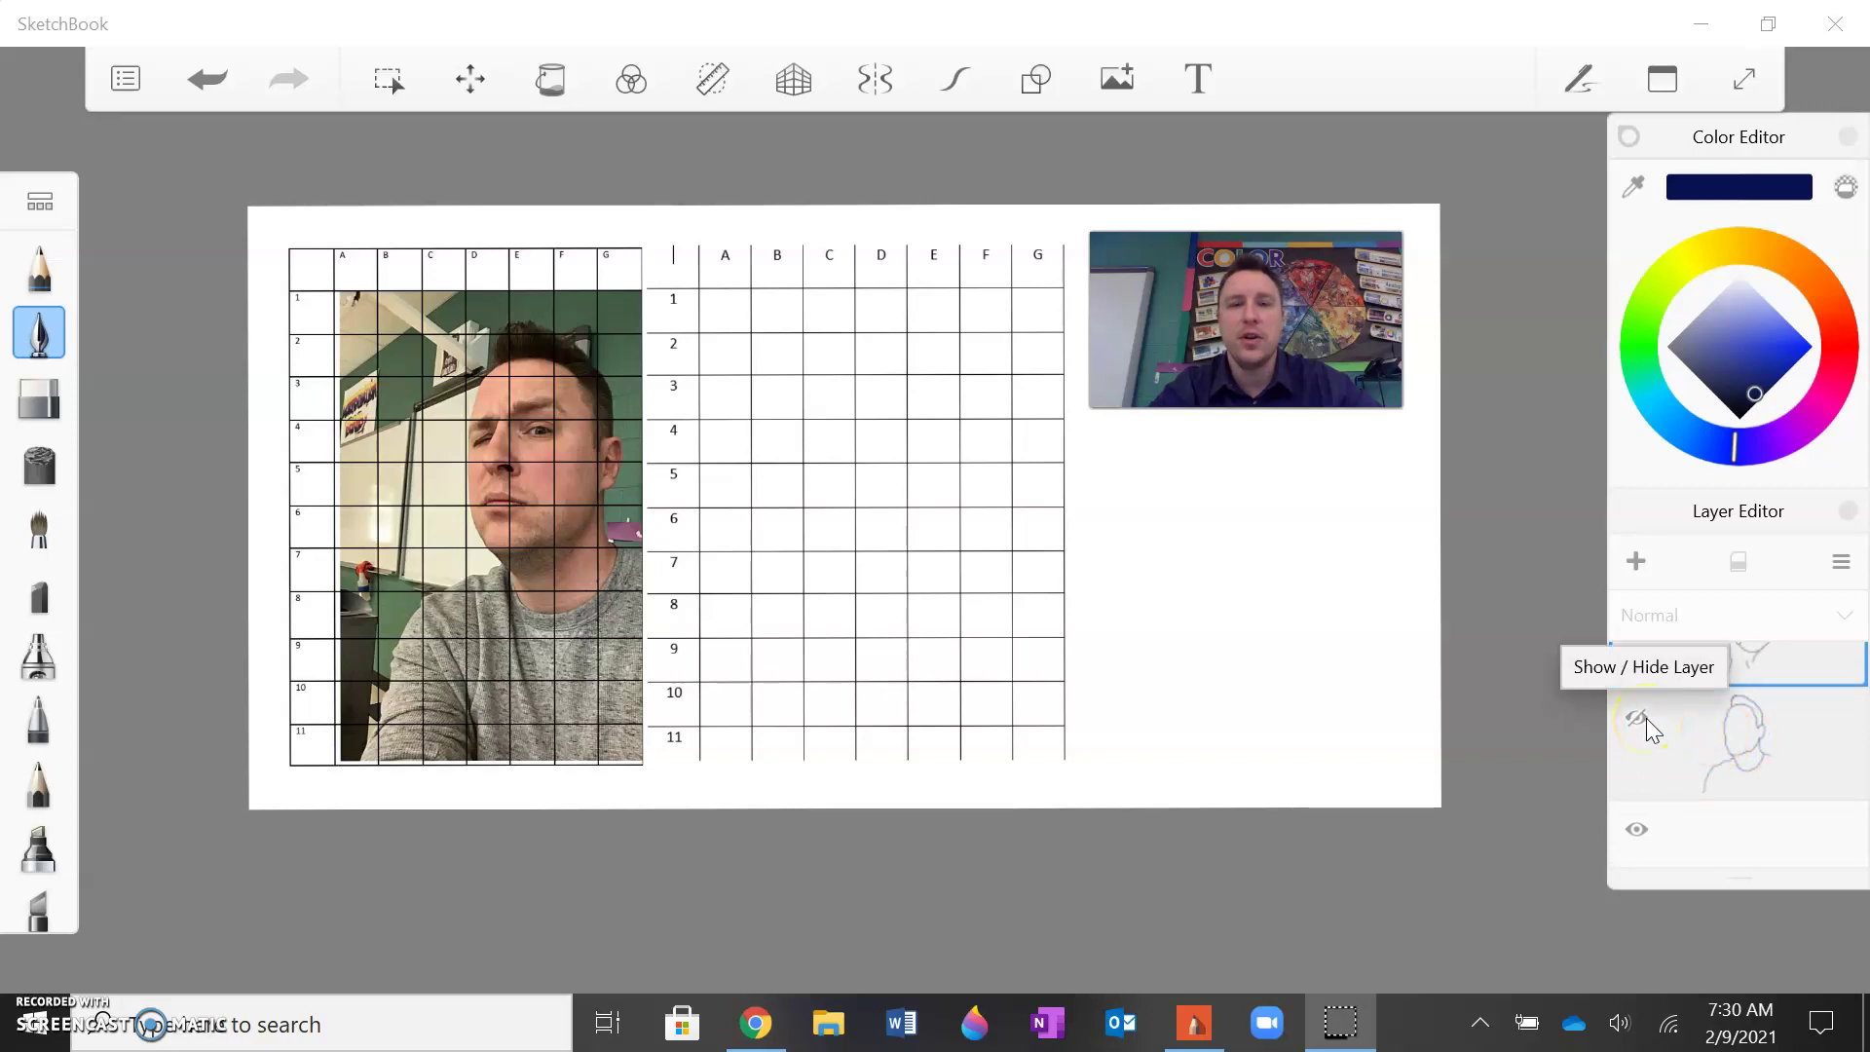
pyautogui.click(1647, 717)
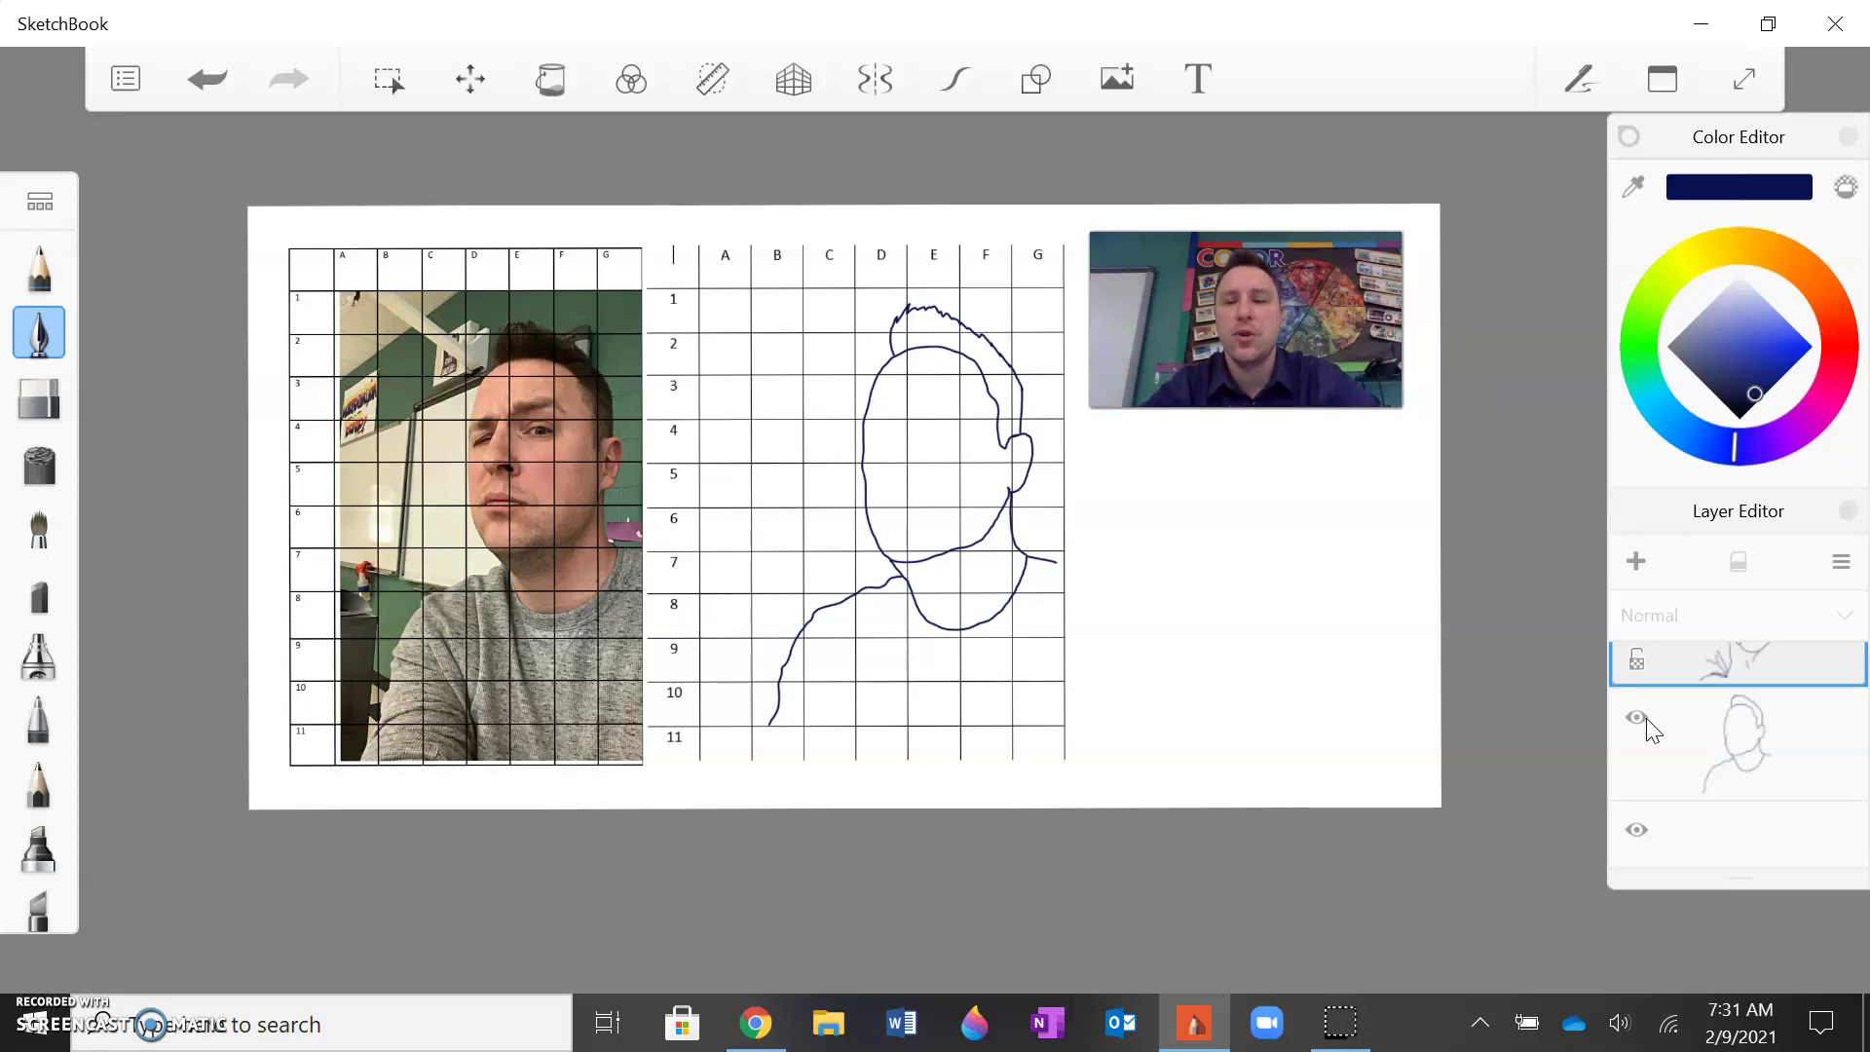
pyautogui.click(1661, 723)
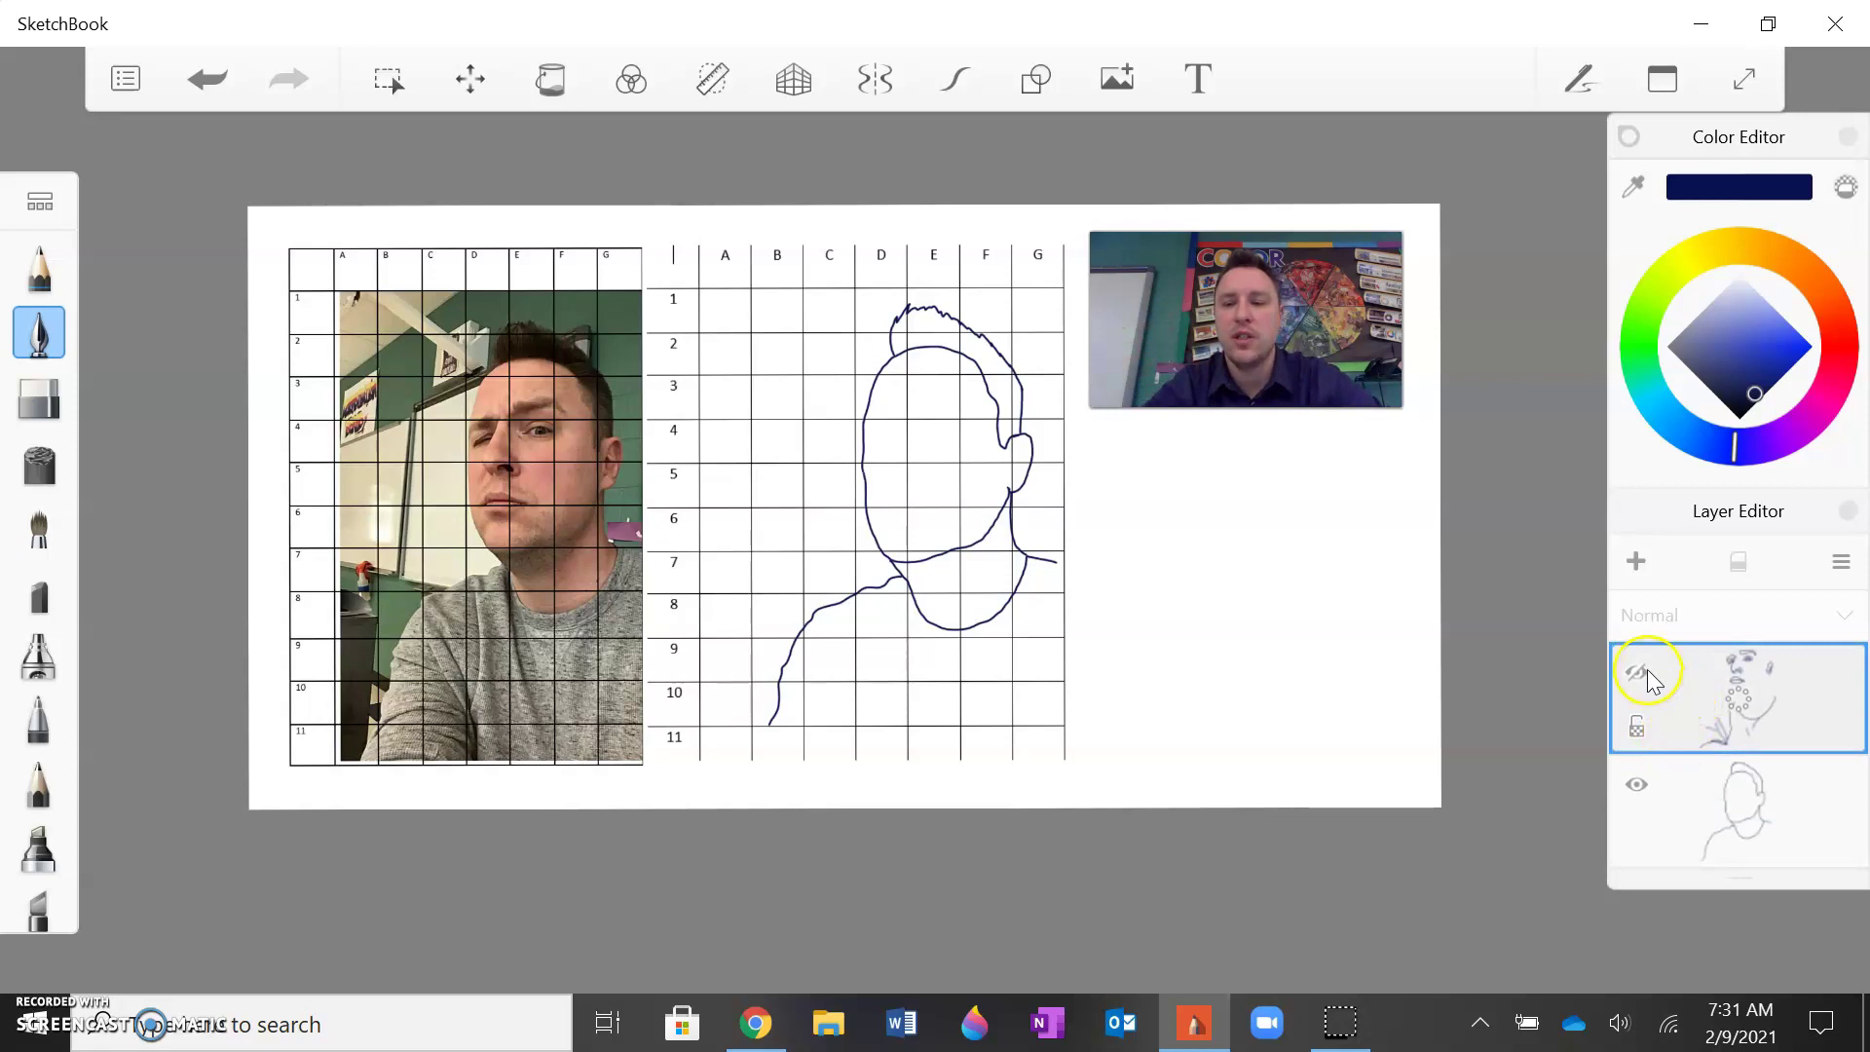
pyautogui.click(1639, 672)
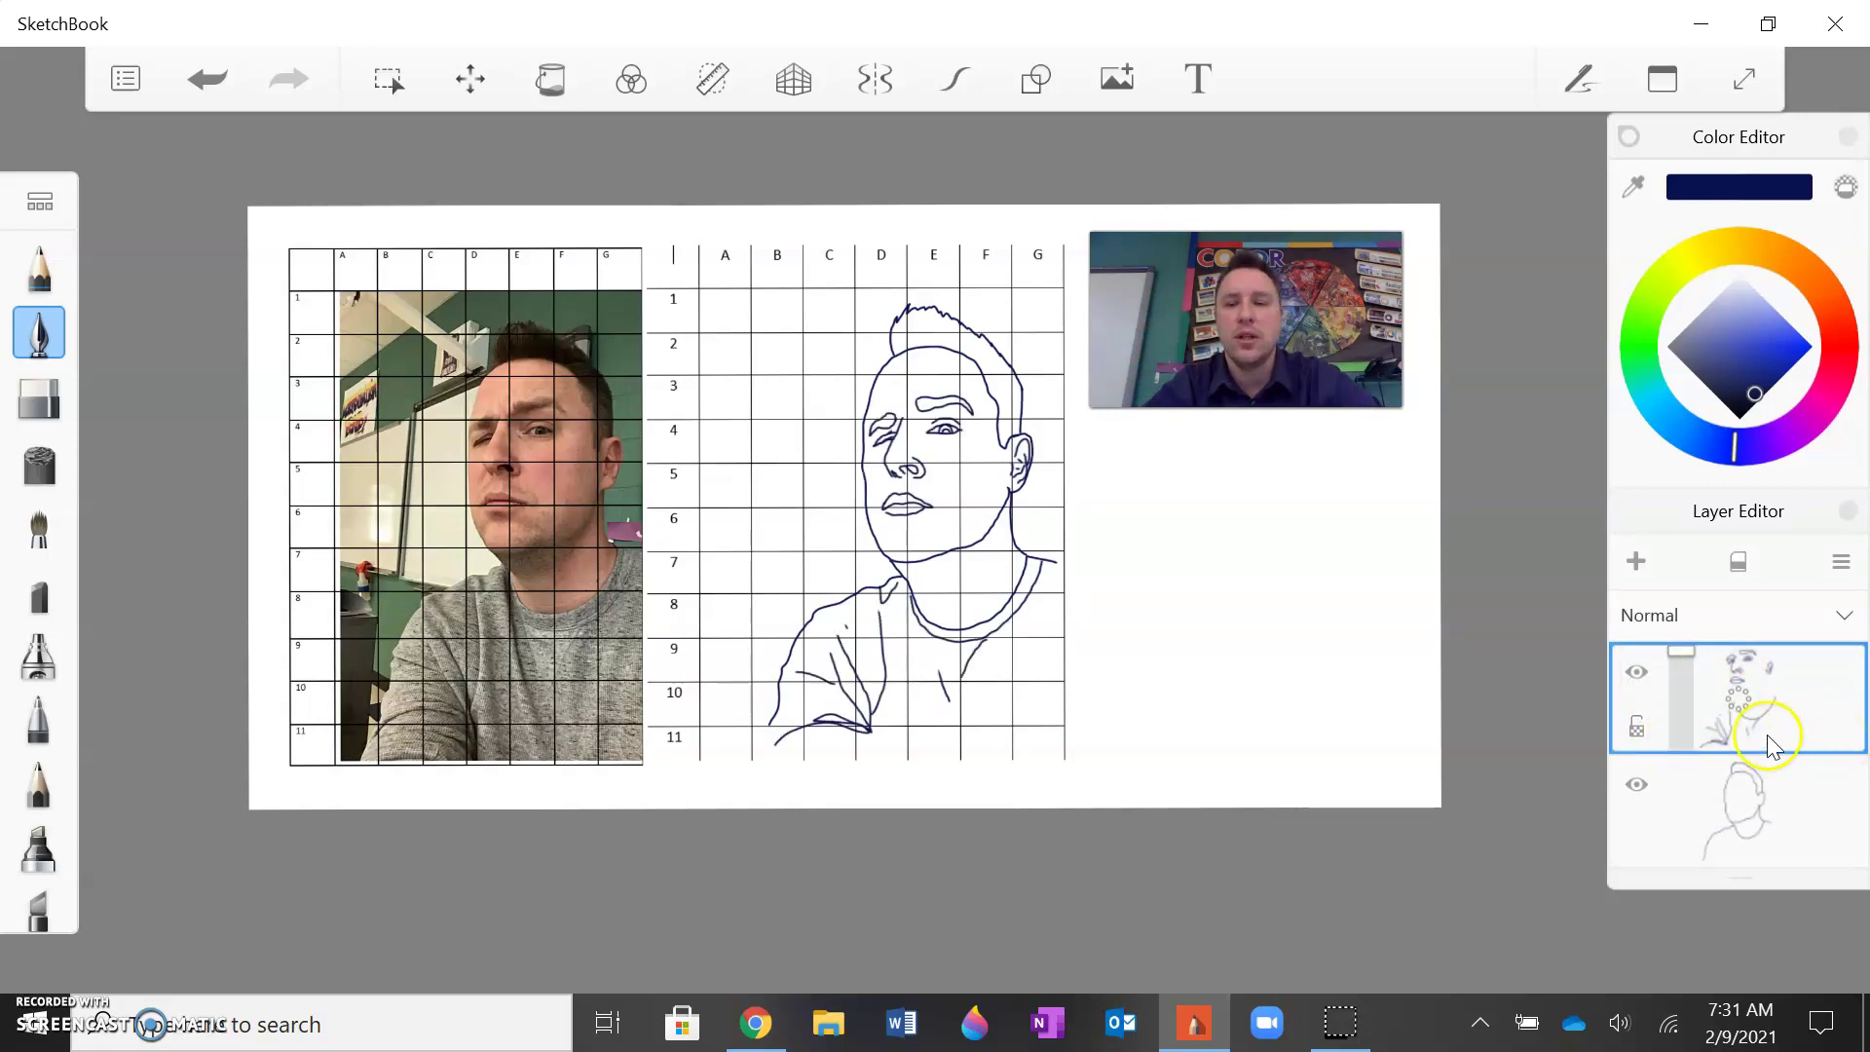
# Step: Hide the details and outline sketch layers and select the empty layer directly above the photo layer
pyautogui.click(1636, 672)
pyautogui.click(1639, 787)
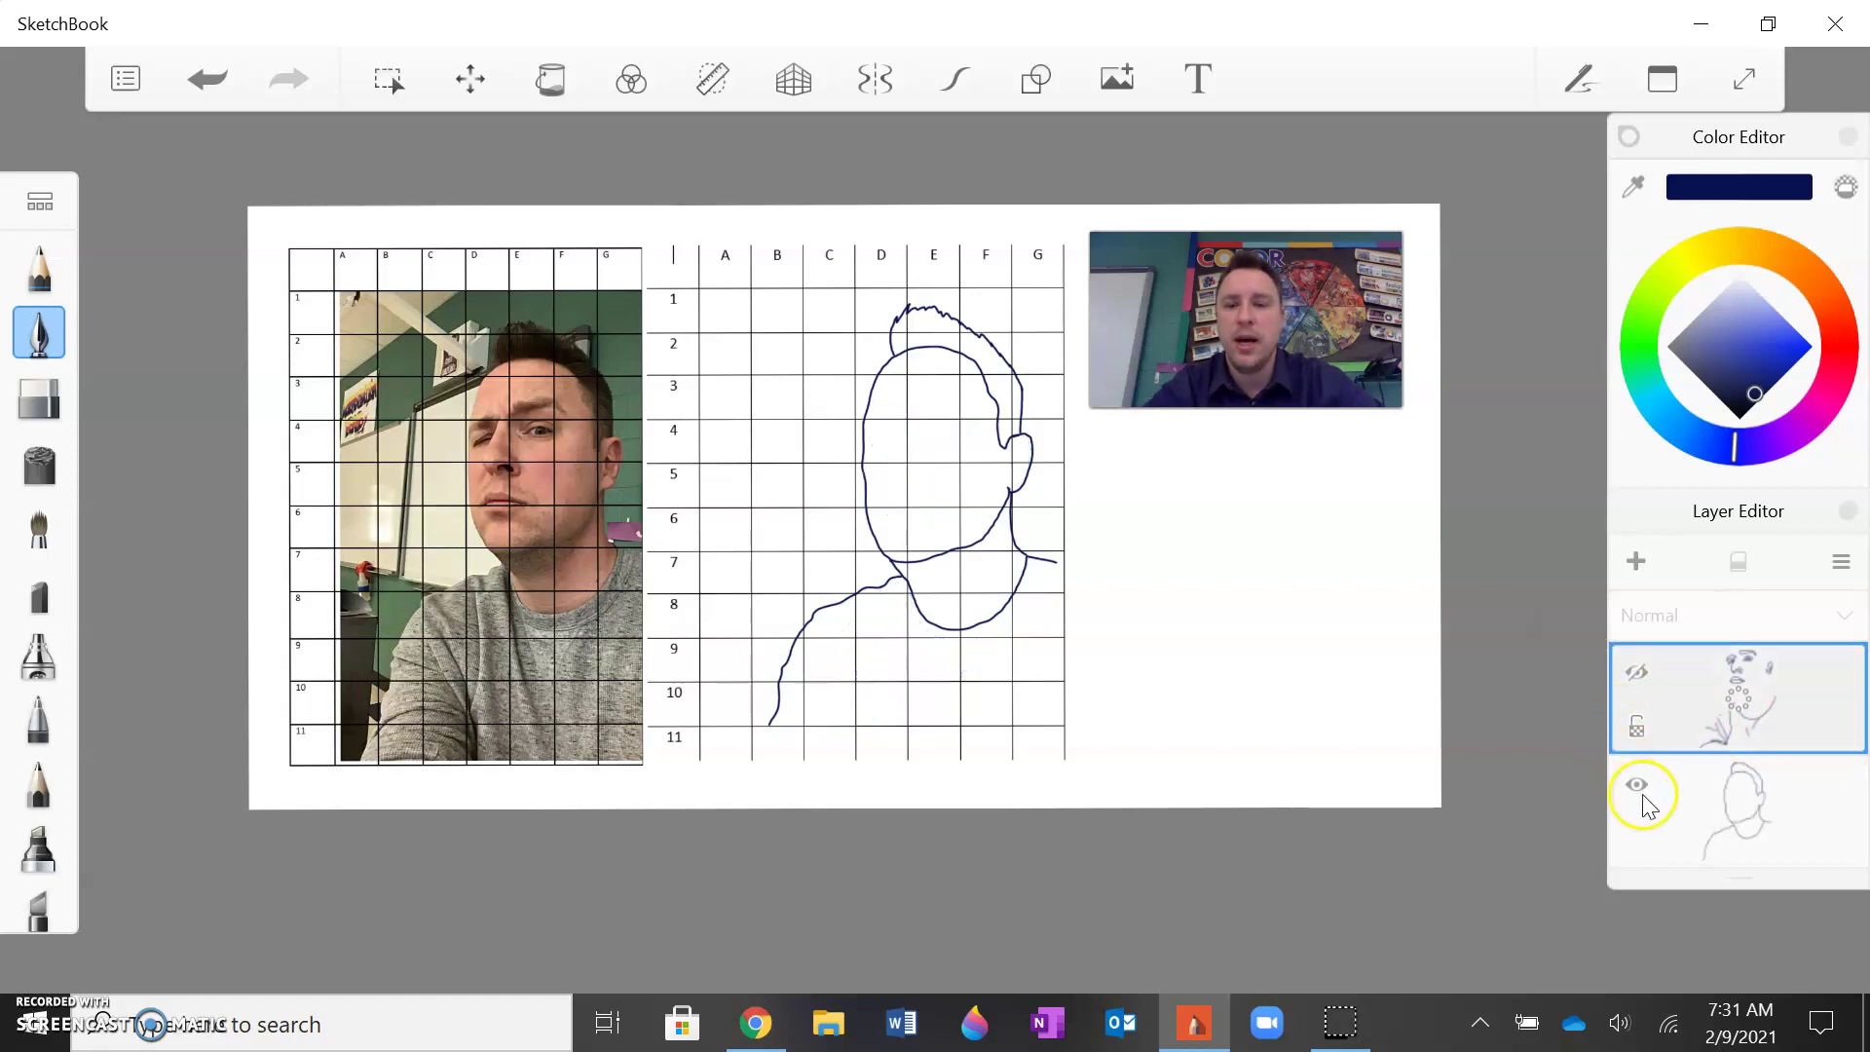
pyautogui.scroll(-2, 1738, 709)
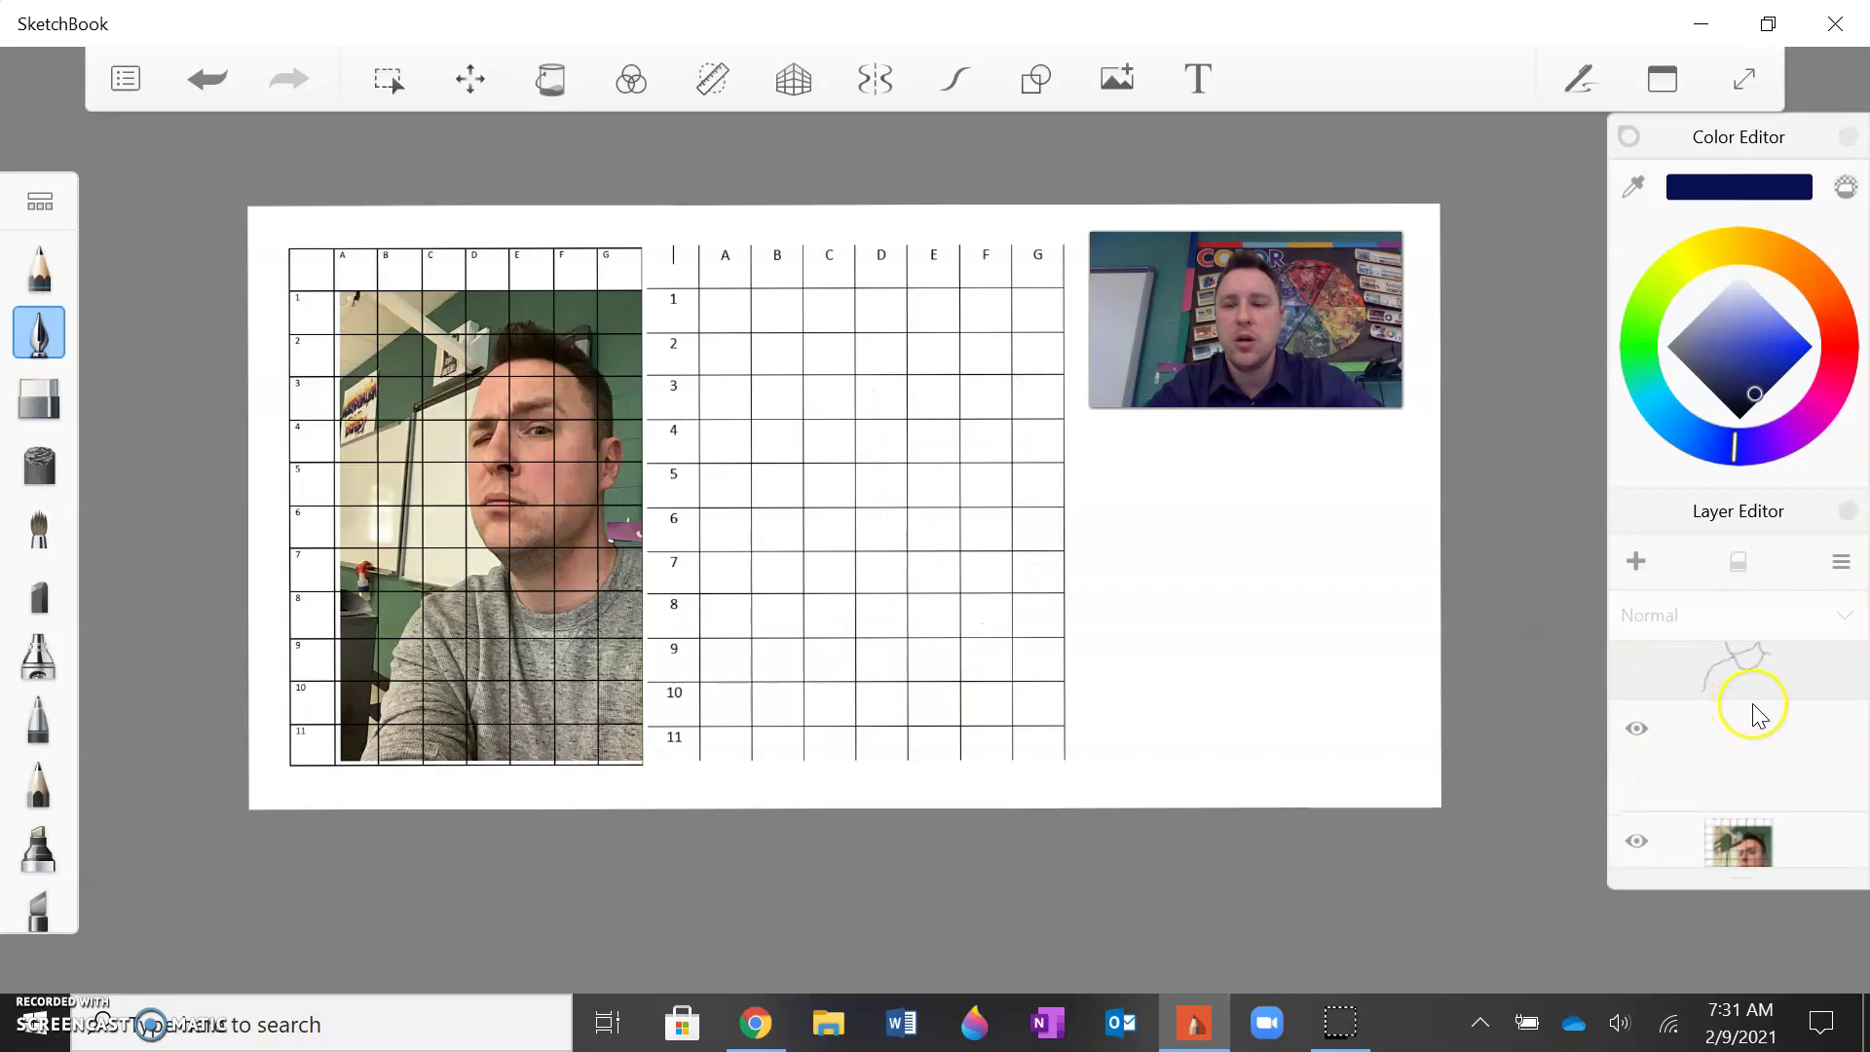
pyautogui.click(1750, 704)
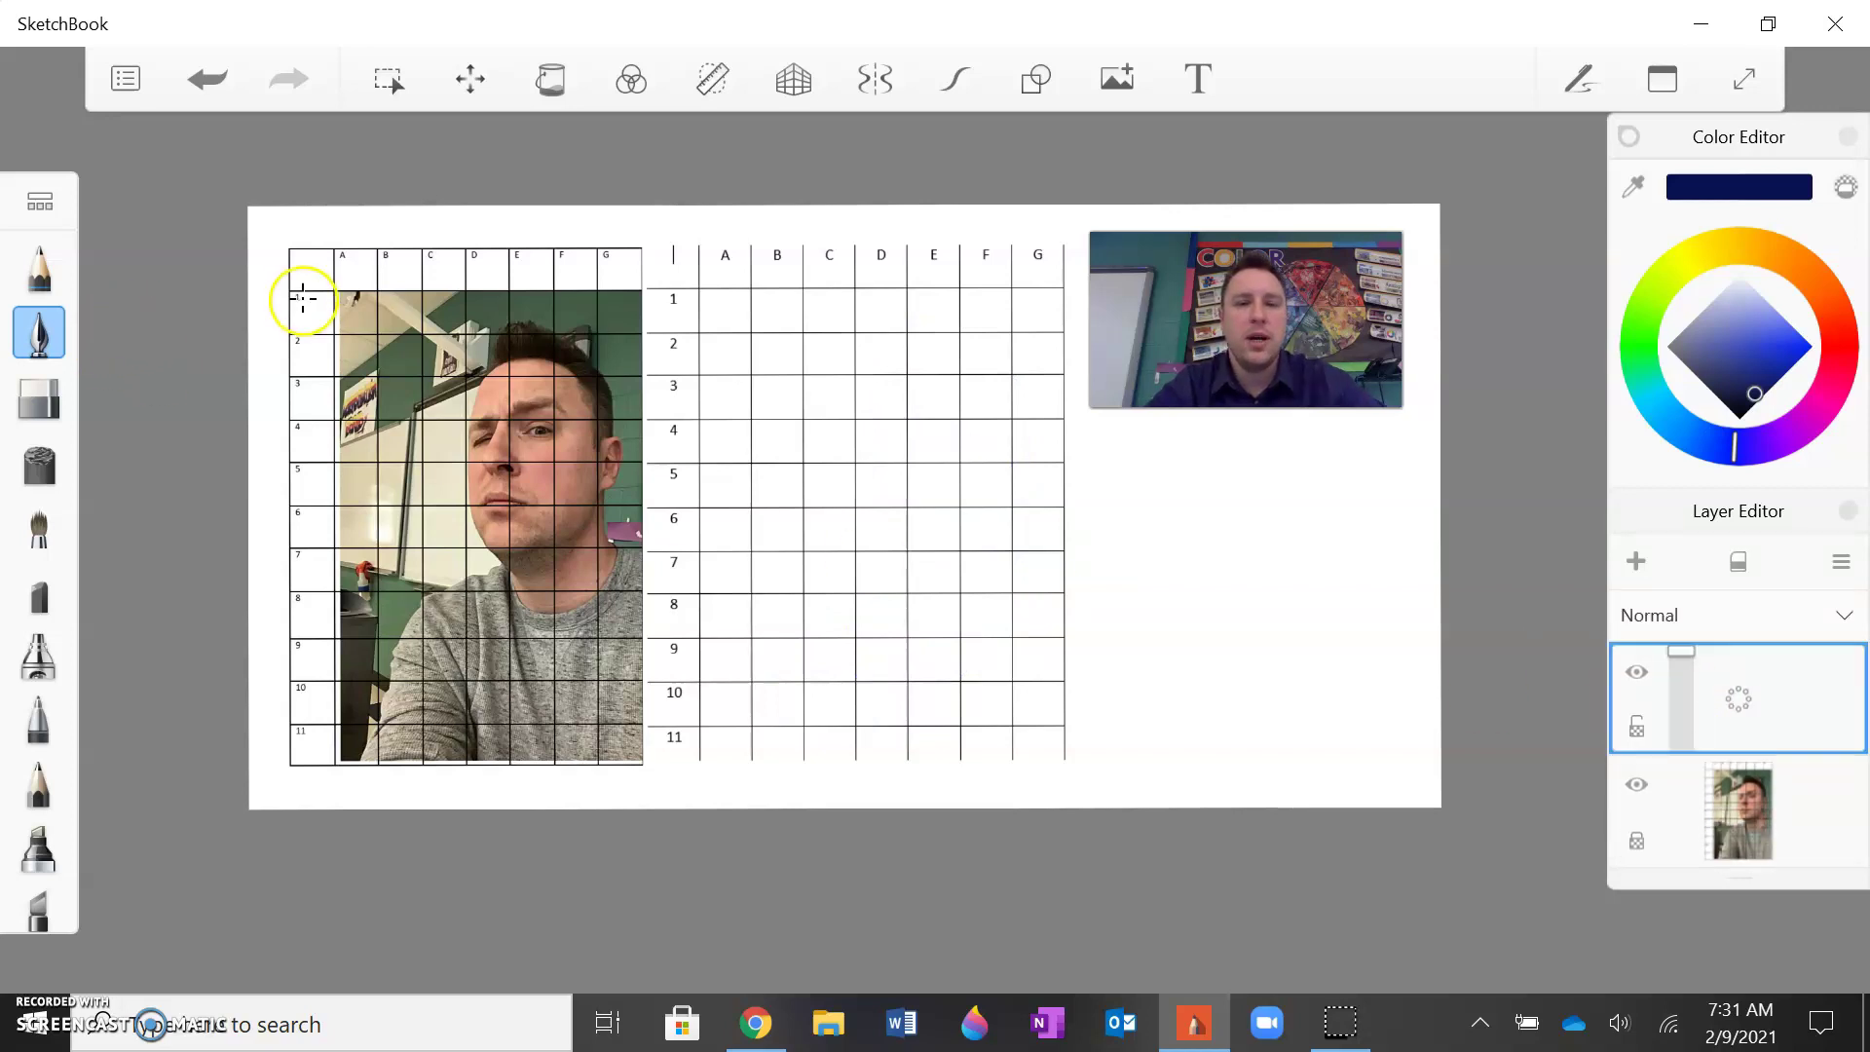
# Step: Set the drawing colour to bright red with both the photo grid and the blank grid in view
pyautogui.scroll(3, 307, 290)
pyautogui.scroll(2, 307, 290)
pyautogui.scroll(-2, 307, 291)
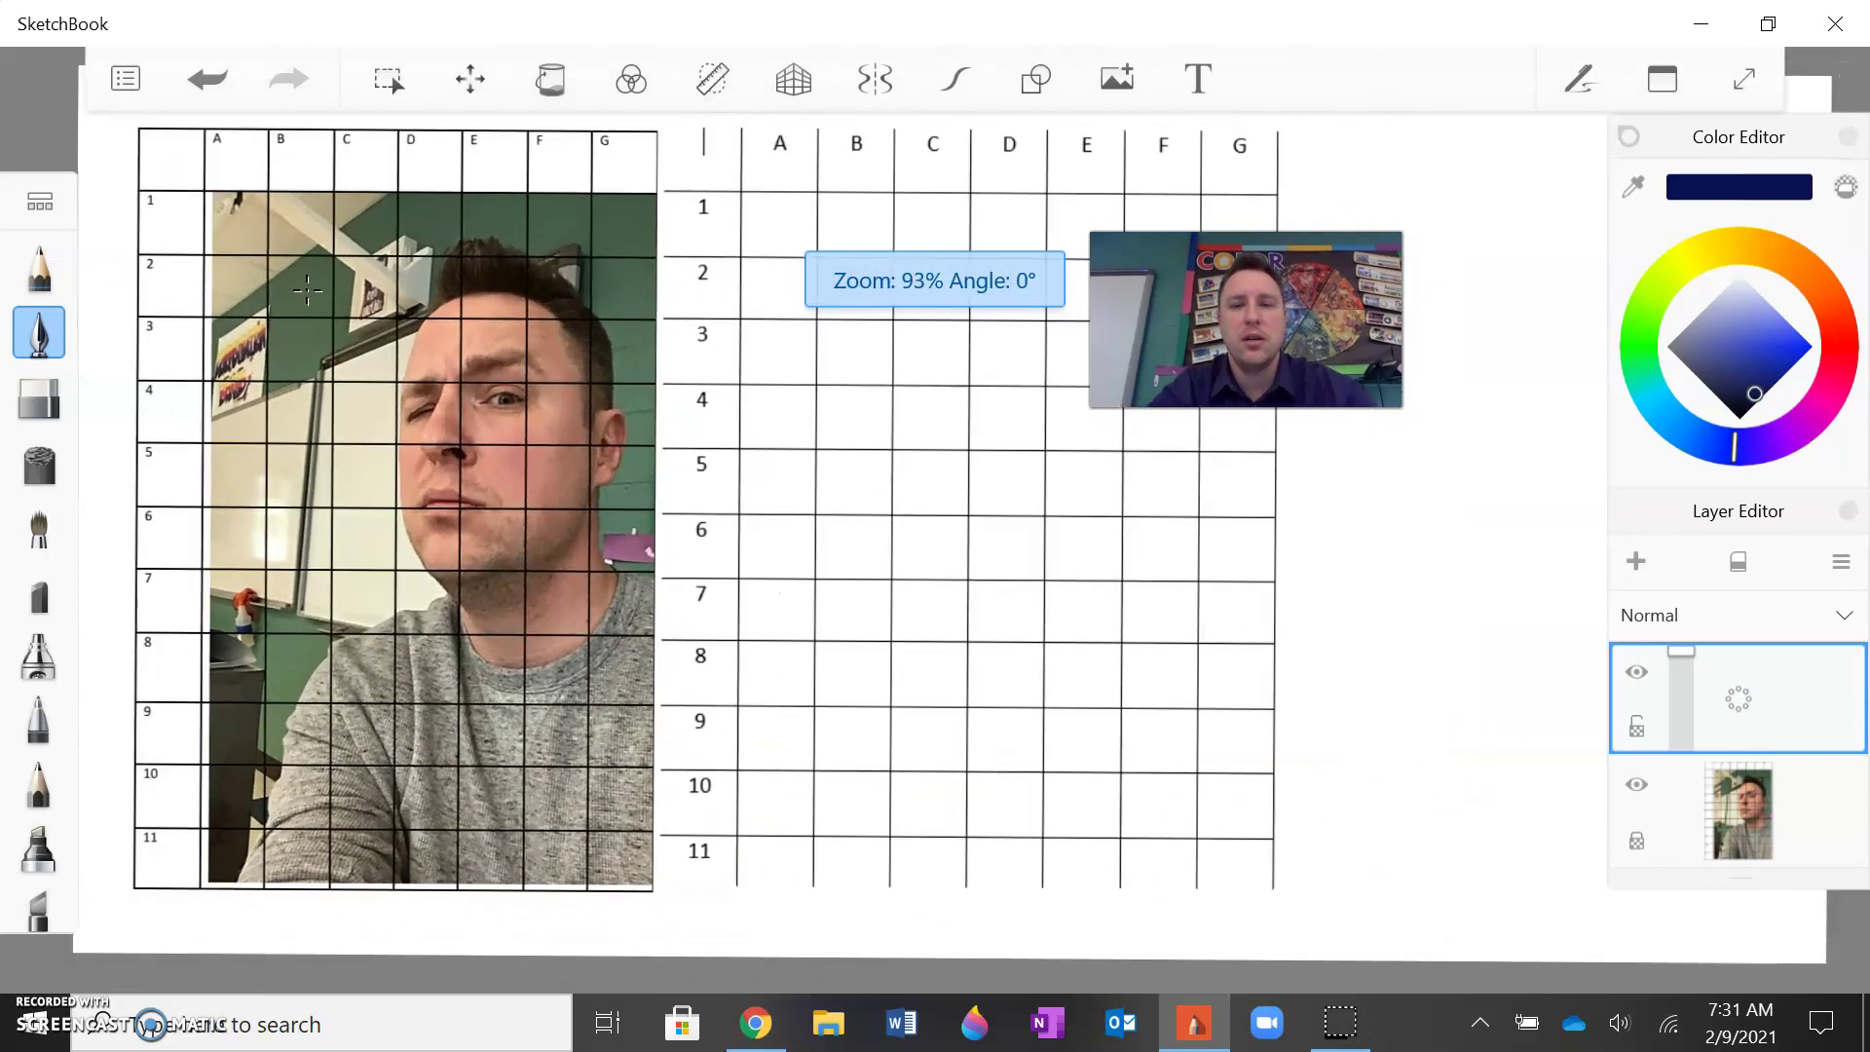
pyautogui.scroll(-1, 306, 291)
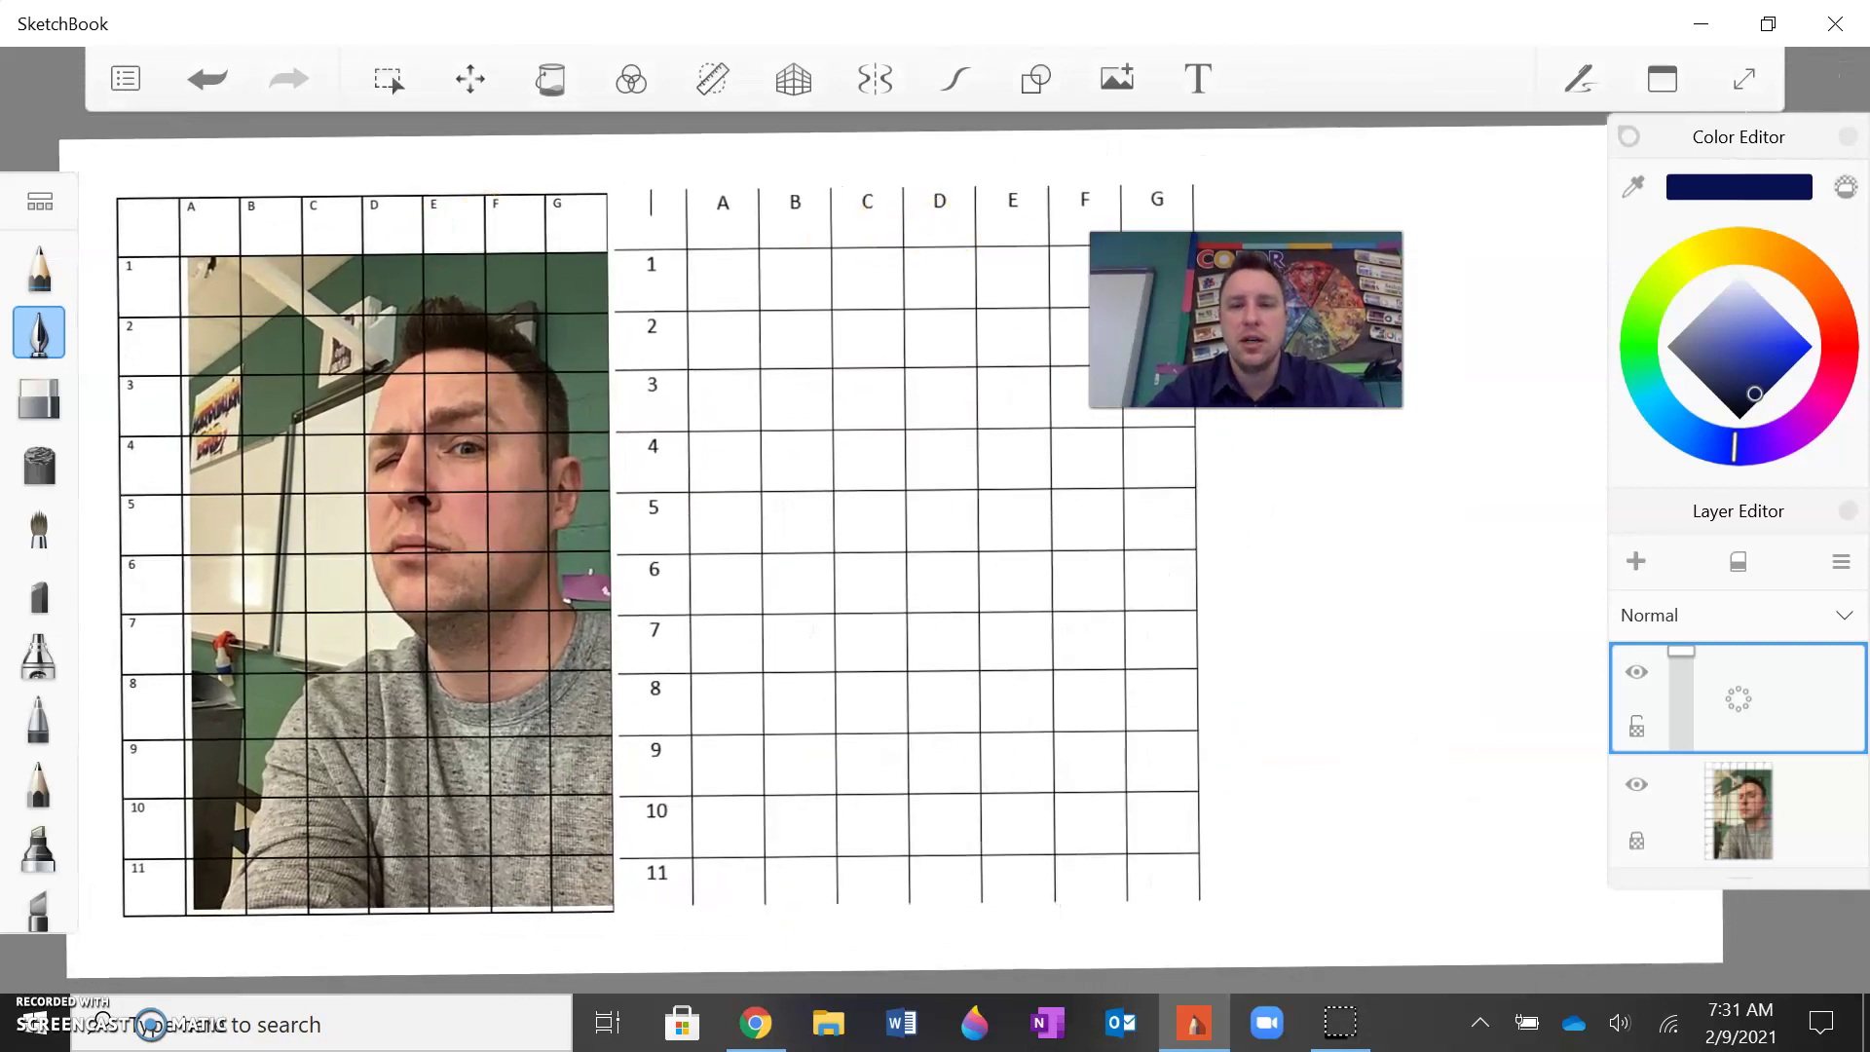
pyautogui.moveTo(1246, 320); pyautogui.dragTo(1339, 282)
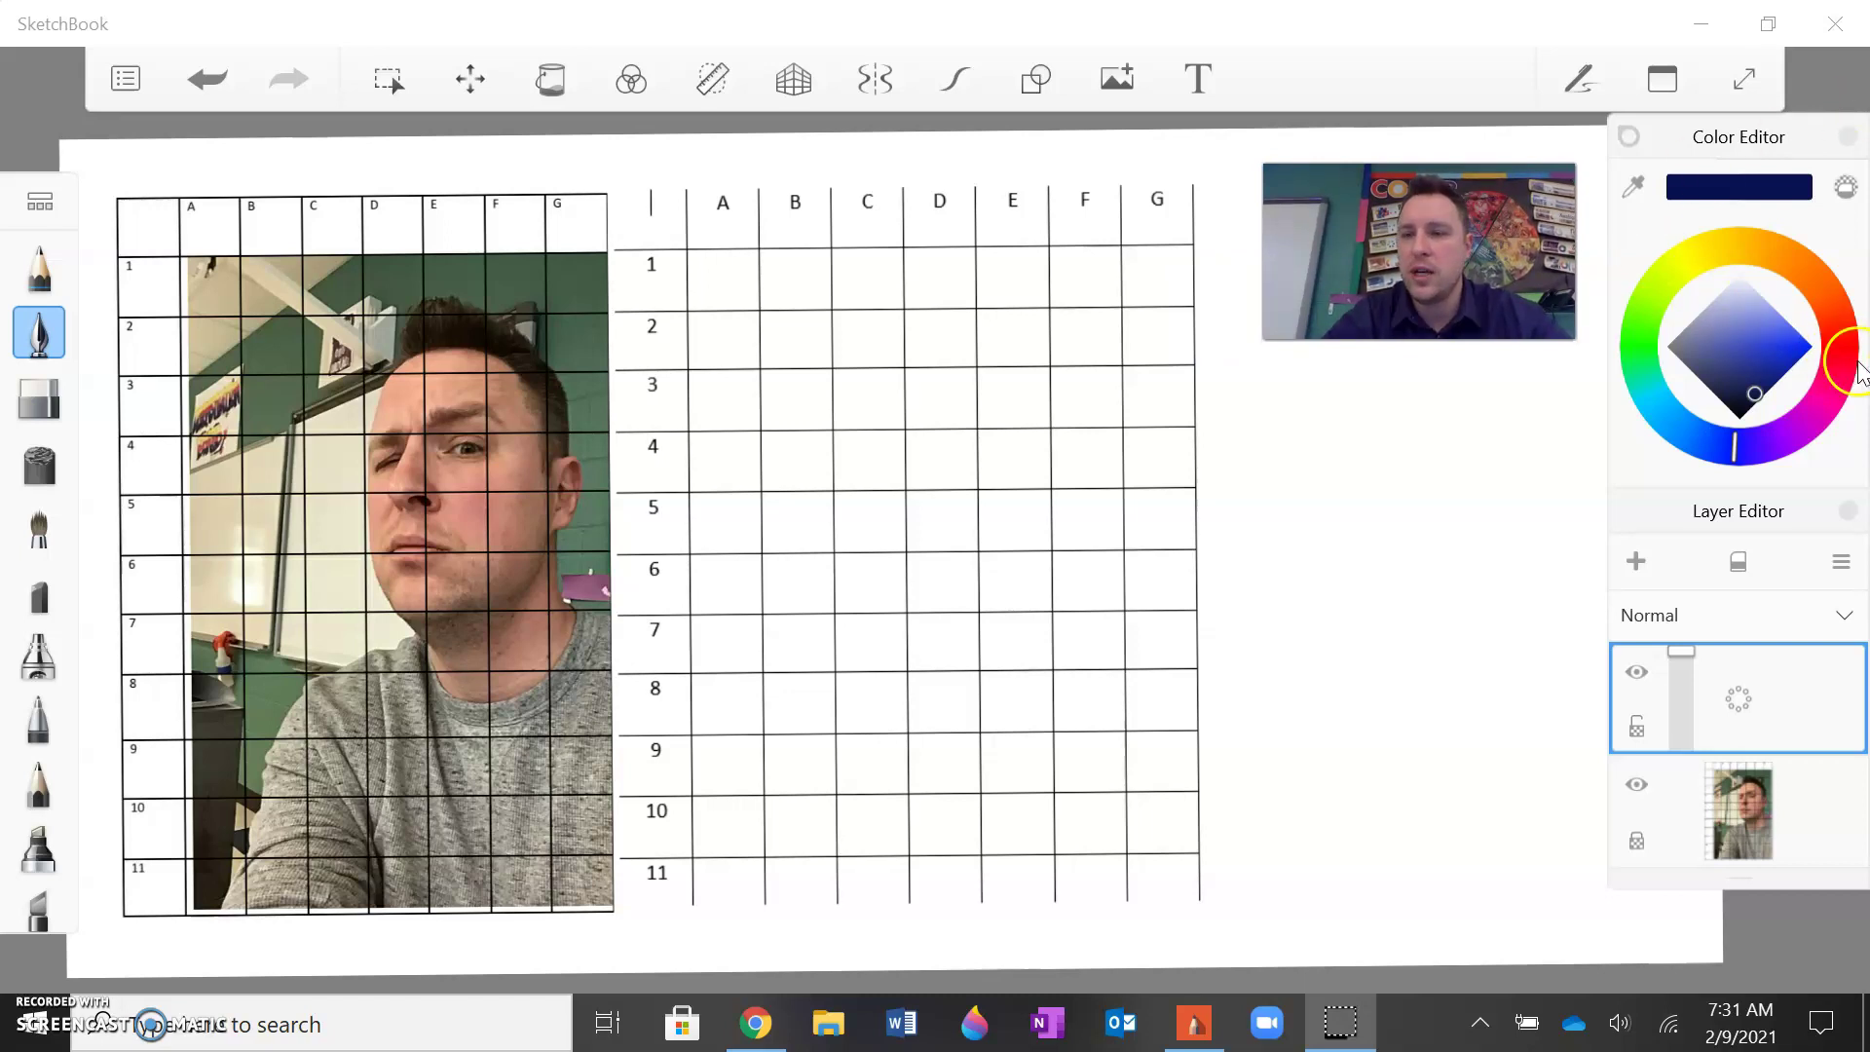
pyautogui.click(1824, 359)
pyautogui.moveTo(1783, 362); pyautogui.dragTo(1798, 341)
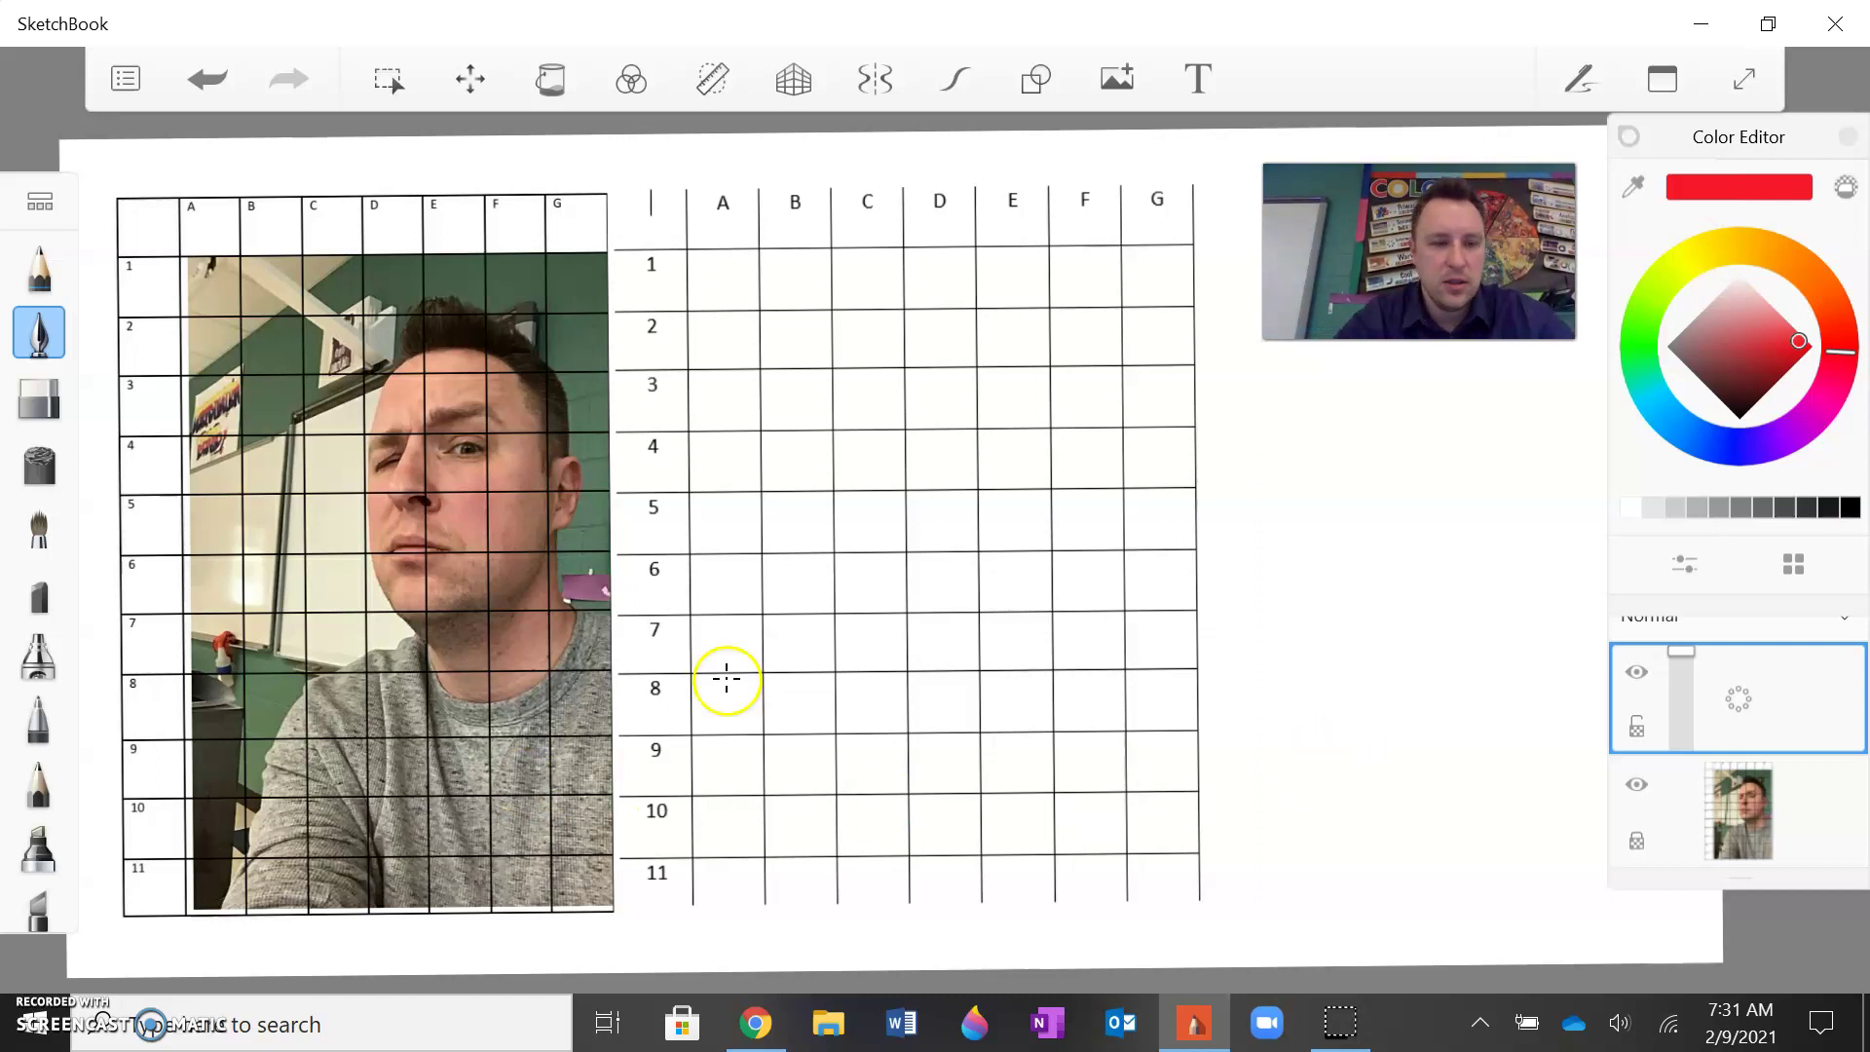
# Step: Circle the row 11 and column A labels on the photo grid in red, and try outlining cell A11 on the blank grid
pyautogui.moveTo(230, 889)
pyautogui.mouseDown()
pyautogui.moveTo(240, 875)
pyautogui.moveTo(230, 889)
pyautogui.mouseUp()
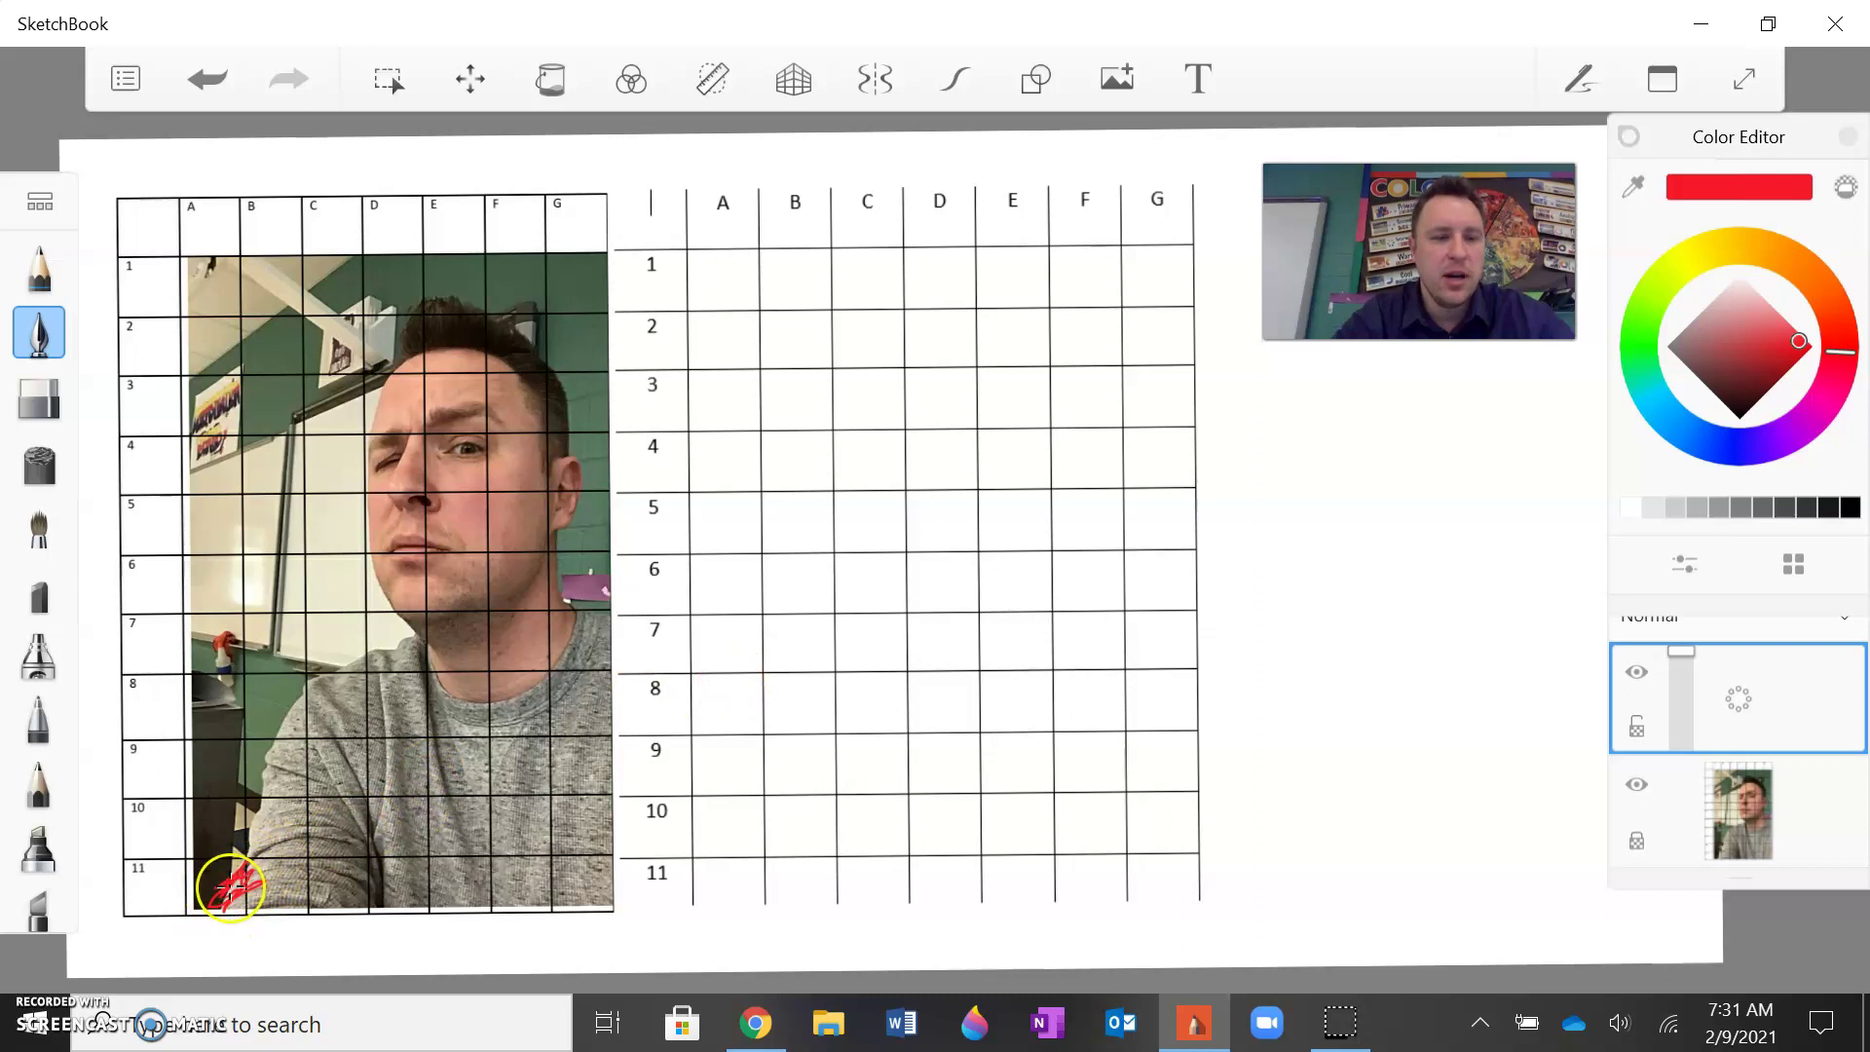
pyautogui.click(208, 77)
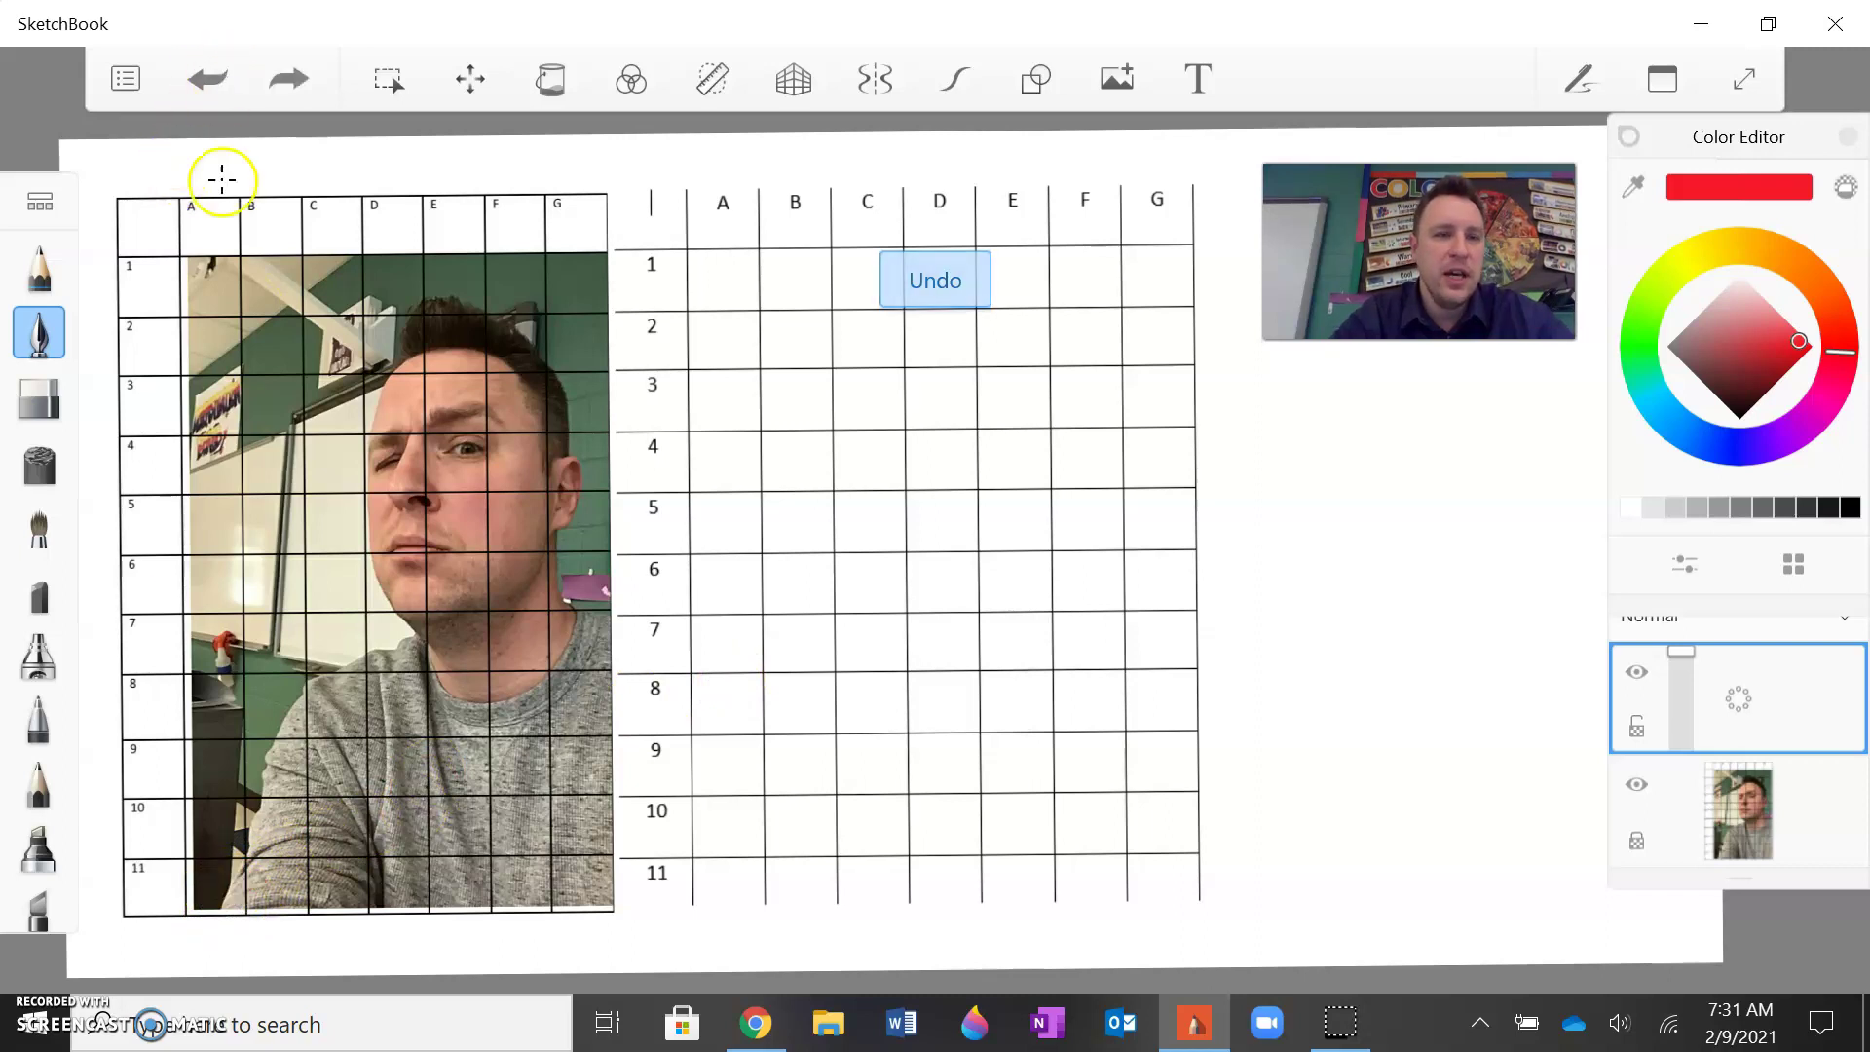
pyautogui.moveTo(125, 884)
pyautogui.mouseDown()
pyautogui.moveTo(142, 880)
pyautogui.moveTo(127, 854)
pyautogui.moveTo(117, 877)
pyautogui.moveTo(133, 872)
pyautogui.mouseUp()
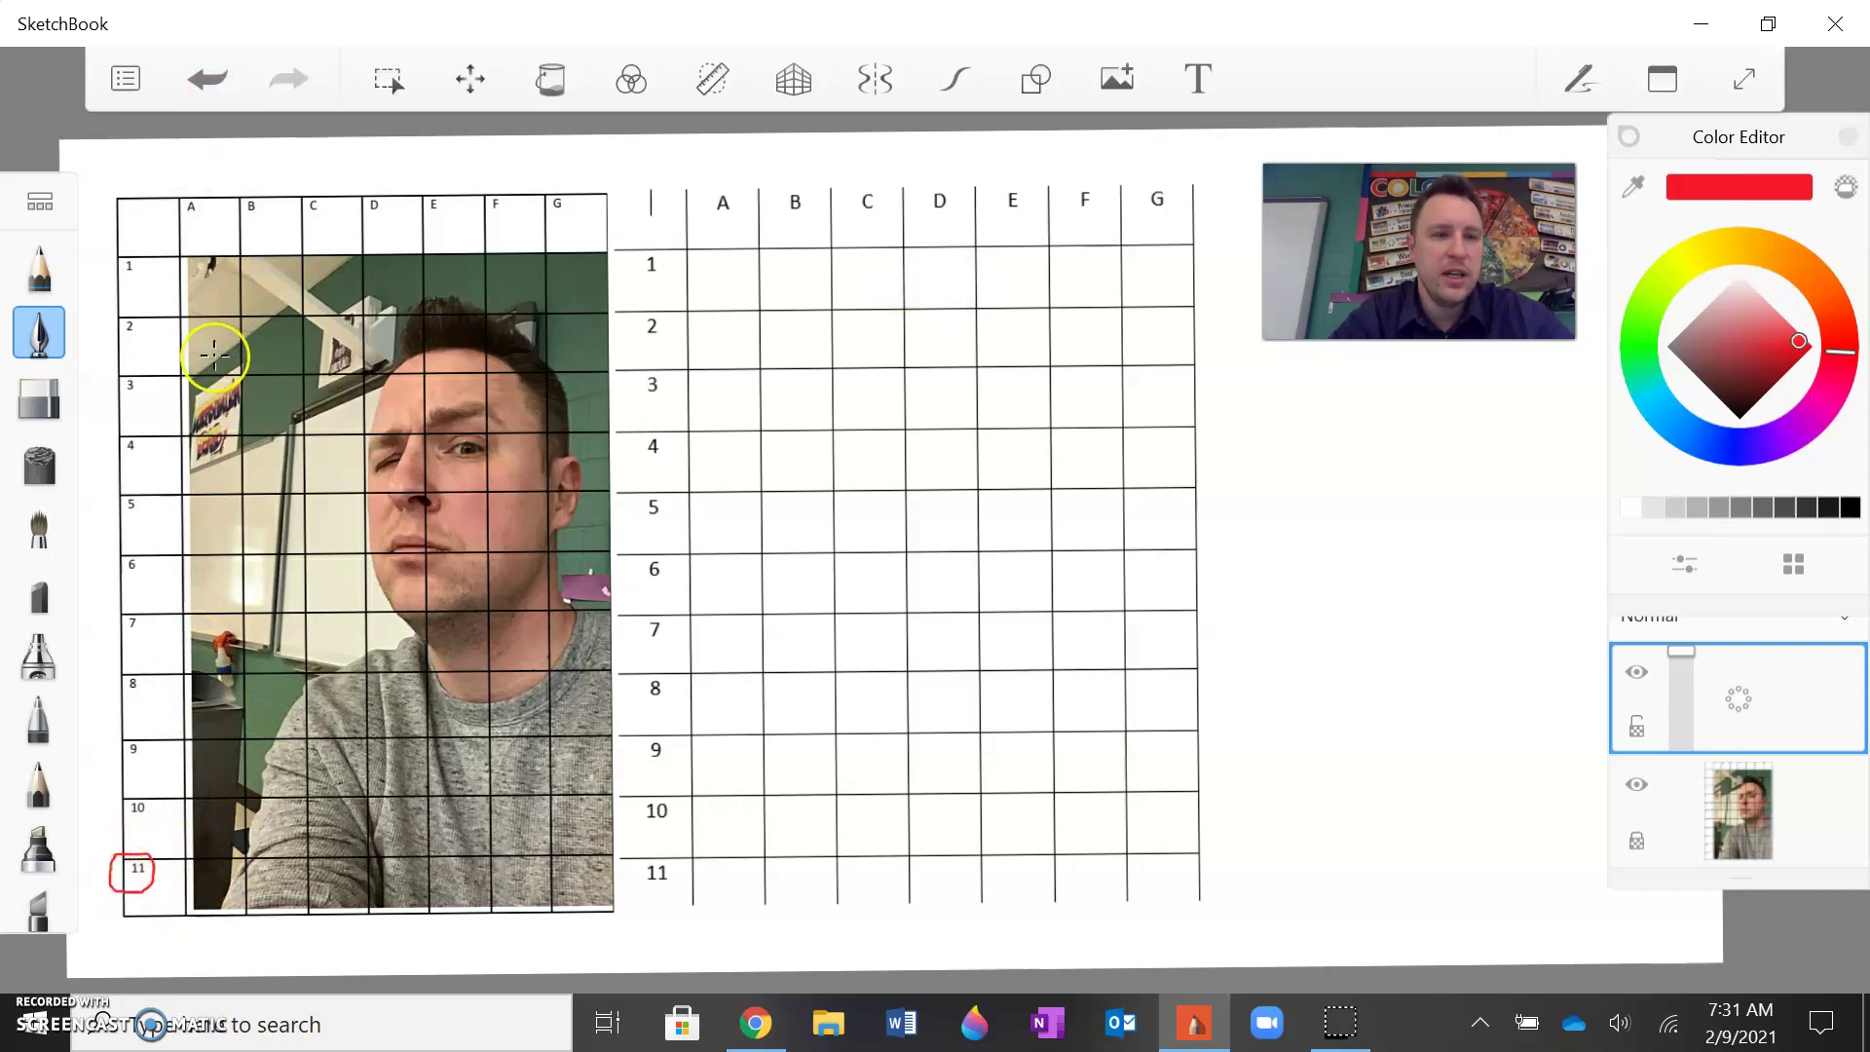
pyautogui.moveTo(211, 196)
pyautogui.mouseDown()
pyautogui.moveTo(177, 208)
pyautogui.moveTo(179, 230)
pyautogui.mouseUp()
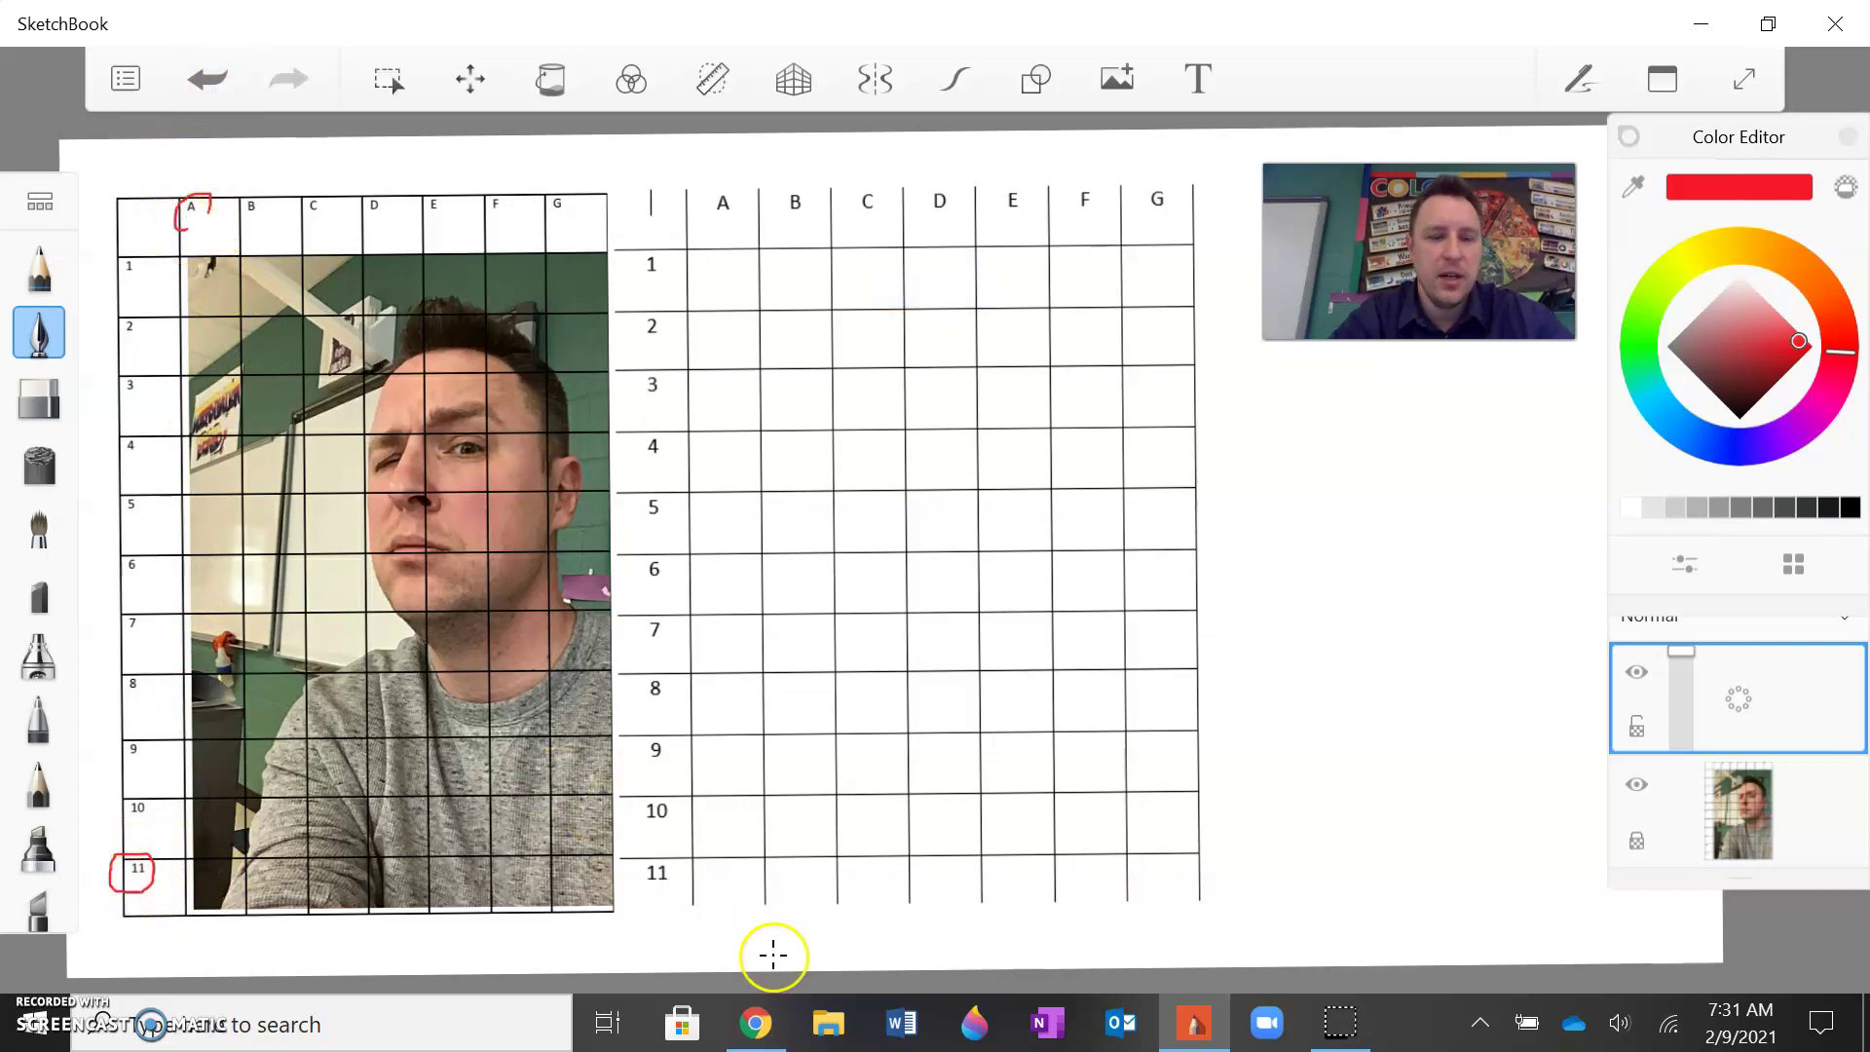
pyautogui.moveTo(755, 858)
pyautogui.mouseDown()
pyautogui.moveTo(679, 859)
pyautogui.moveTo(693, 915)
pyautogui.moveTo(768, 913)
pyautogui.moveTo(772, 855)
pyautogui.moveTo(727, 862)
pyautogui.mouseUp()
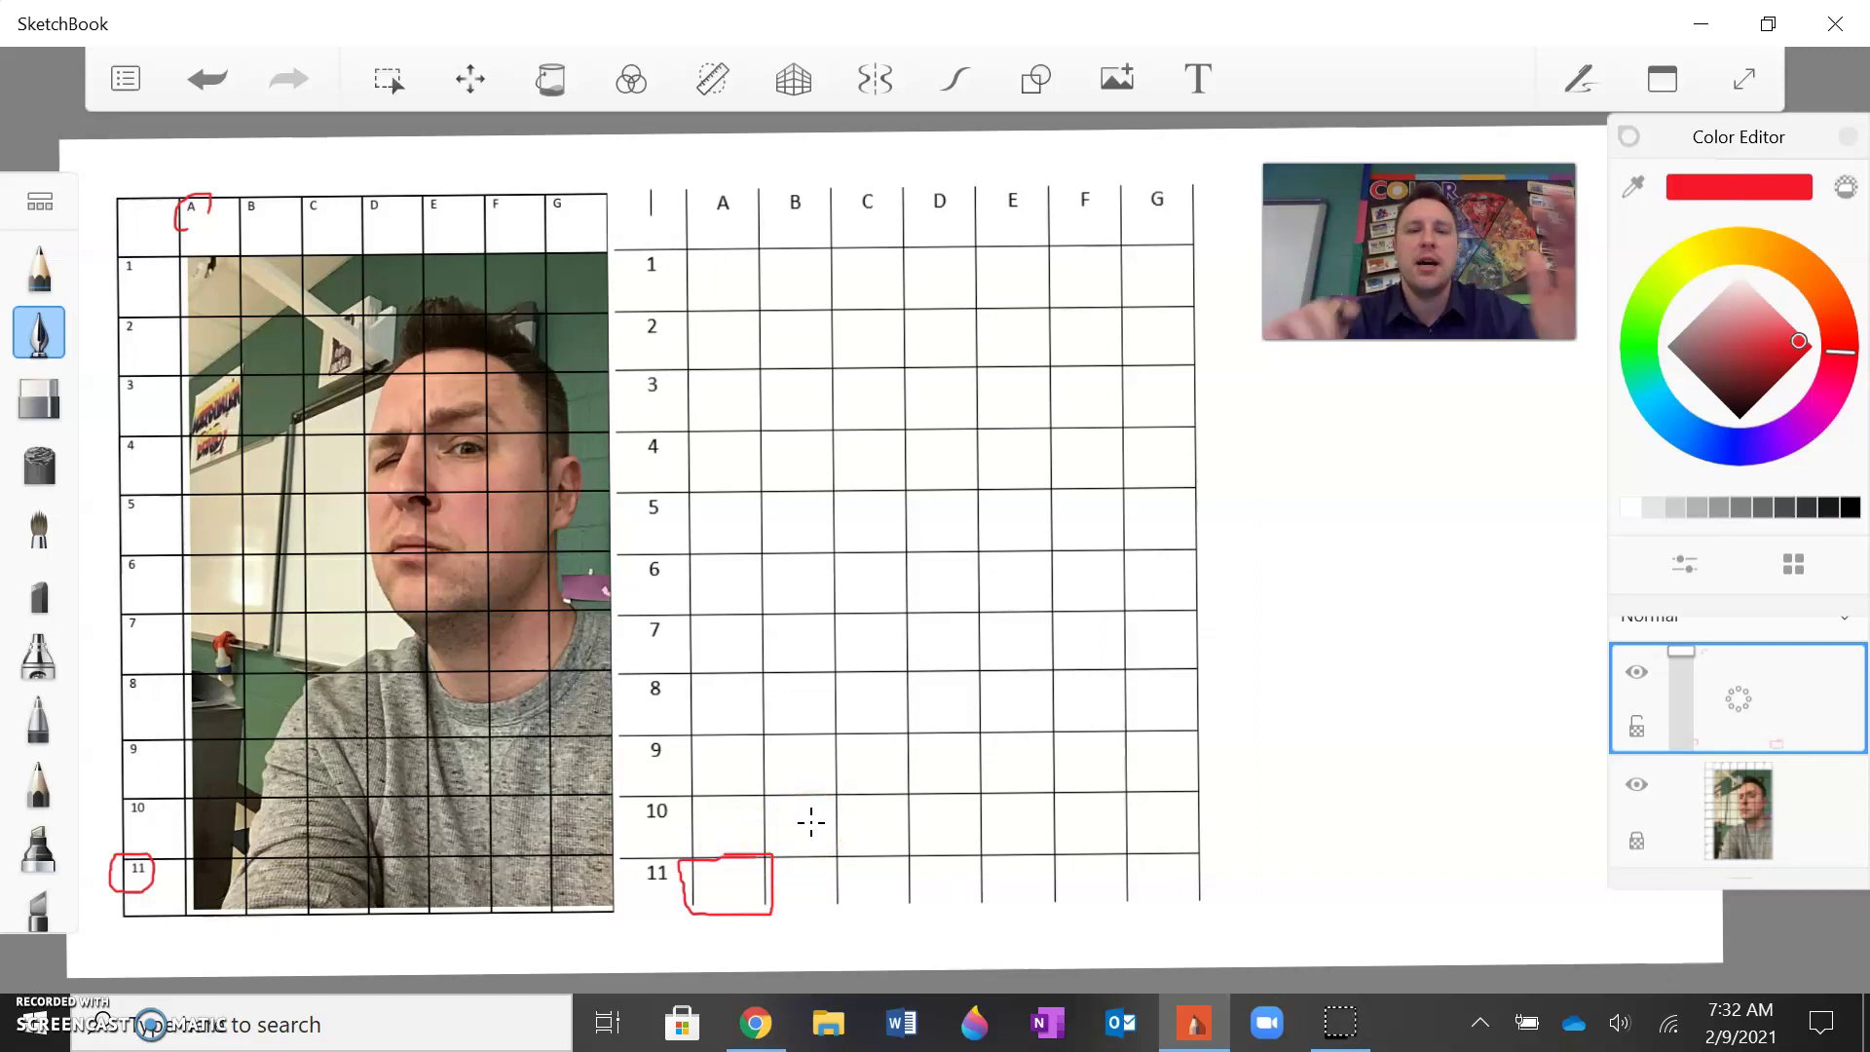
pyautogui.click(209, 77)
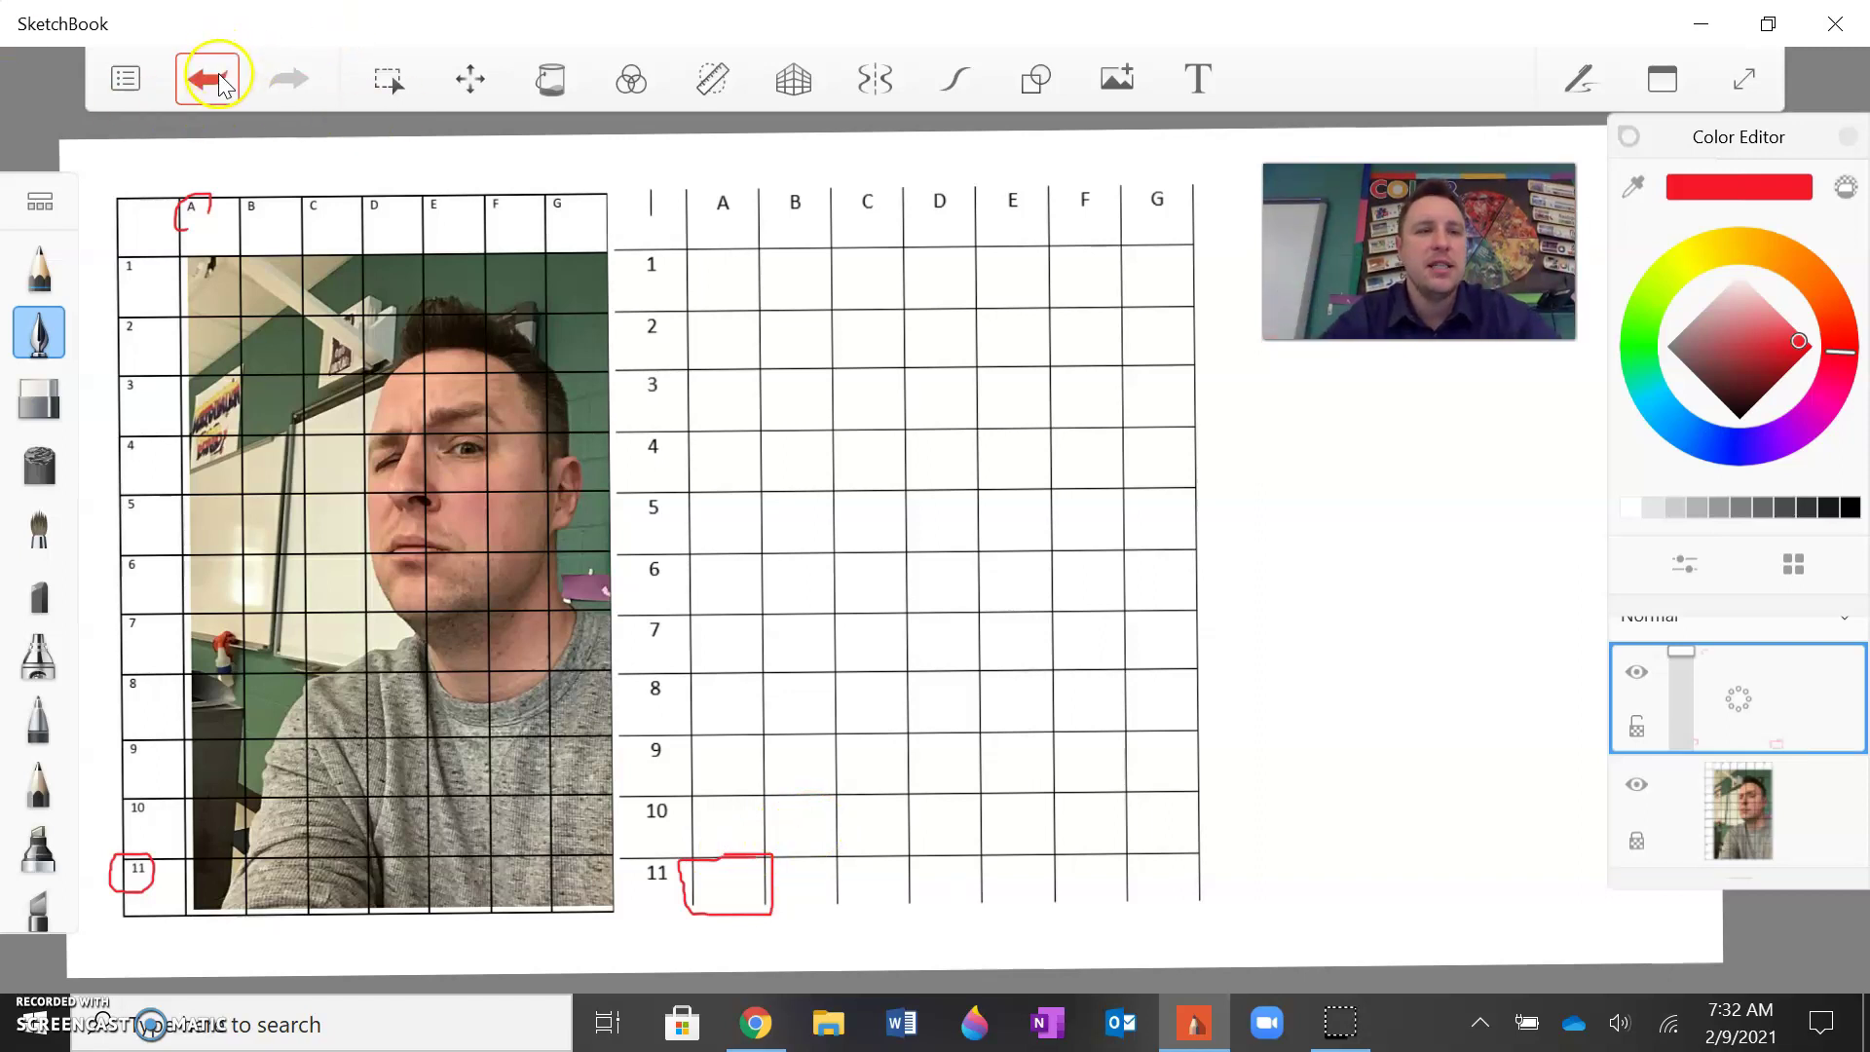
pyautogui.scroll(5, 837, 546)
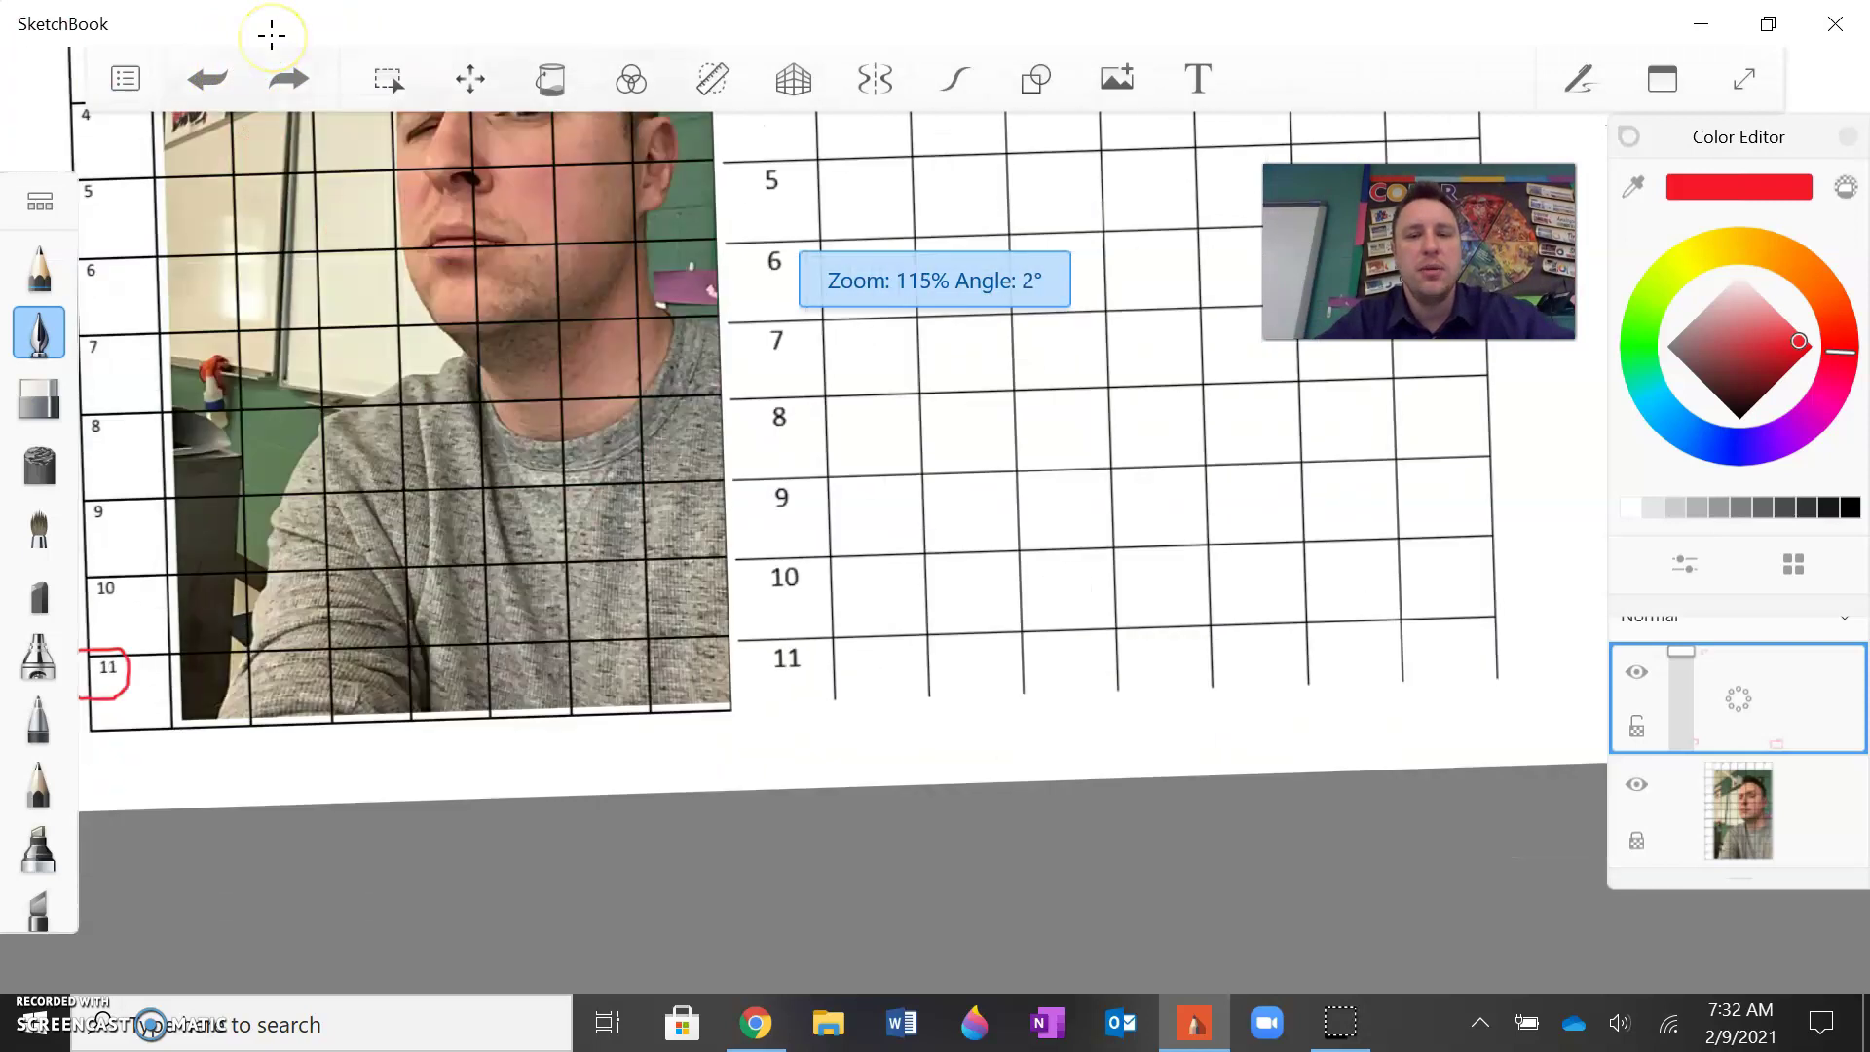
pyautogui.scroll(-2, 838, 506)
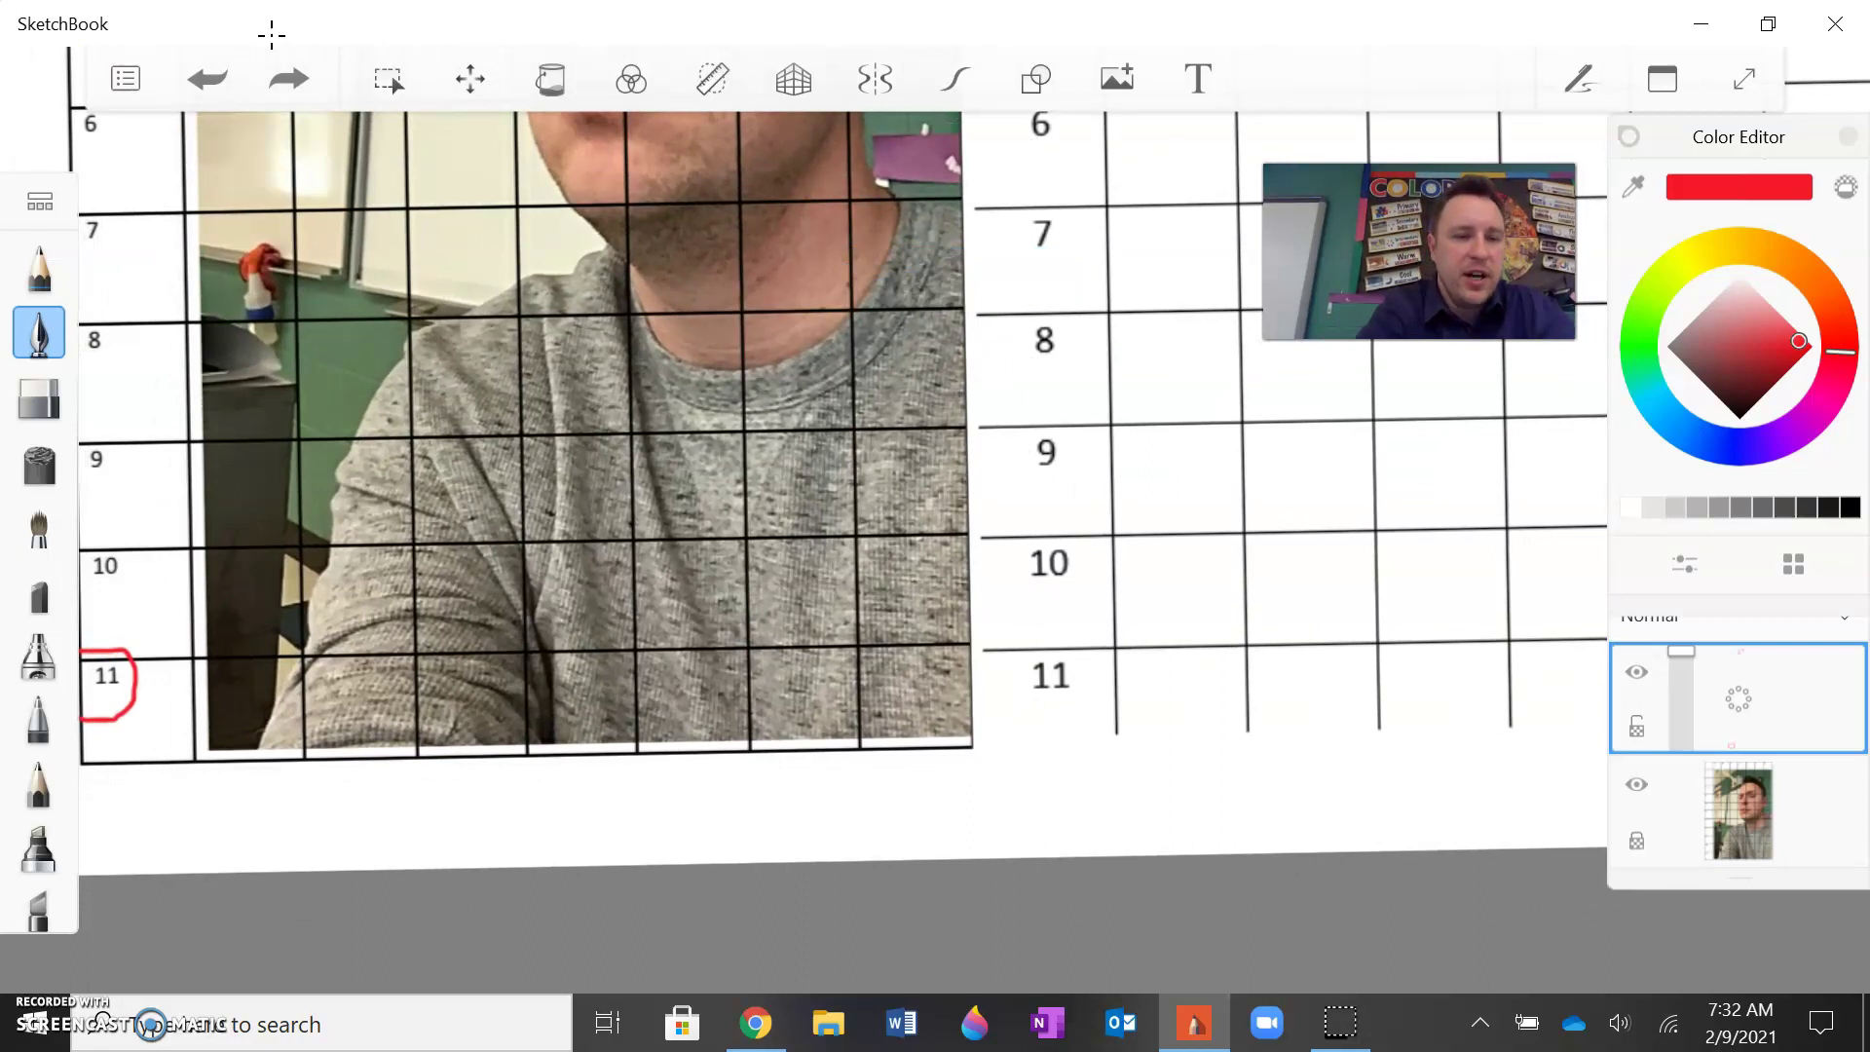
pyautogui.moveTo(186, 674)
pyautogui.mouseDown()
pyautogui.moveTo(300, 660)
pyautogui.moveTo(280, 750)
pyautogui.moveTo(210, 752)
pyautogui.moveTo(189, 666)
pyautogui.moveTo(272, 687)
pyautogui.moveTo(248, 771)
pyautogui.mouseUp()
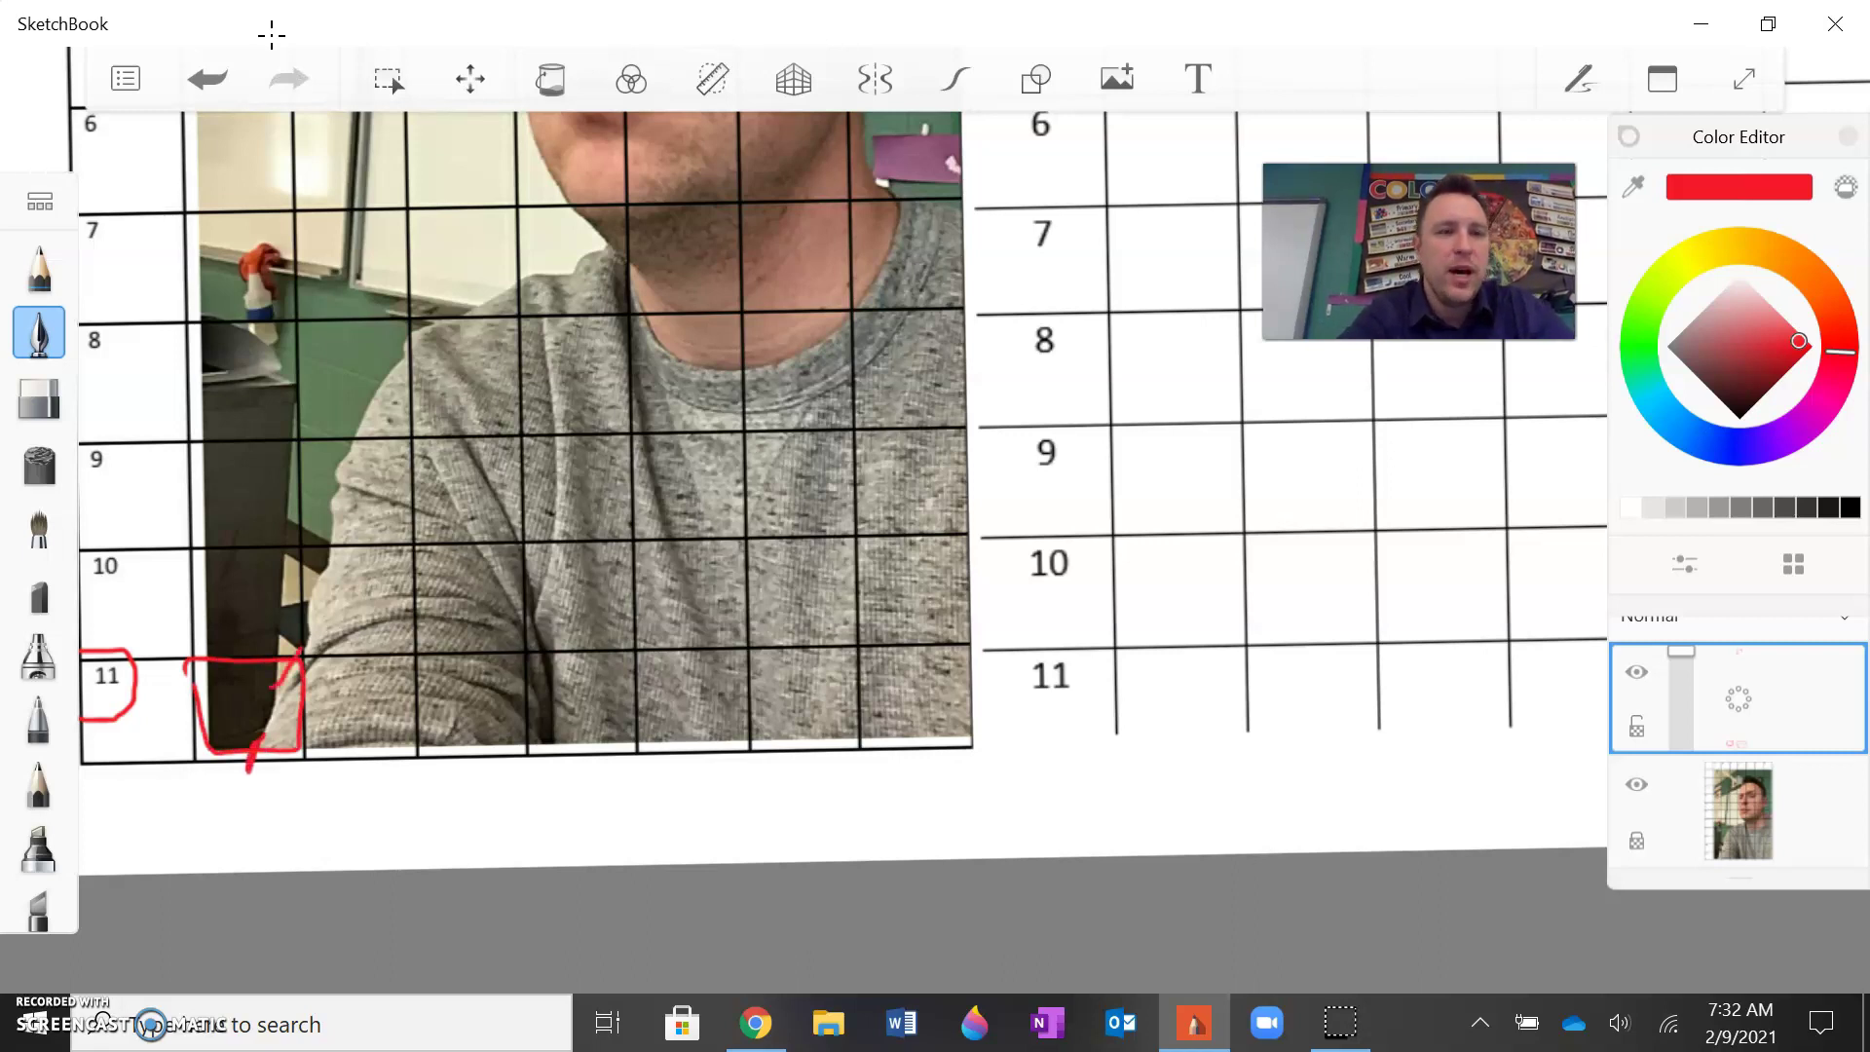
pyautogui.hotkey('ctrl', 'z')
pyautogui.hotkey('ctrl', 'z')
pyautogui.hotkey('ctrl', 'z')
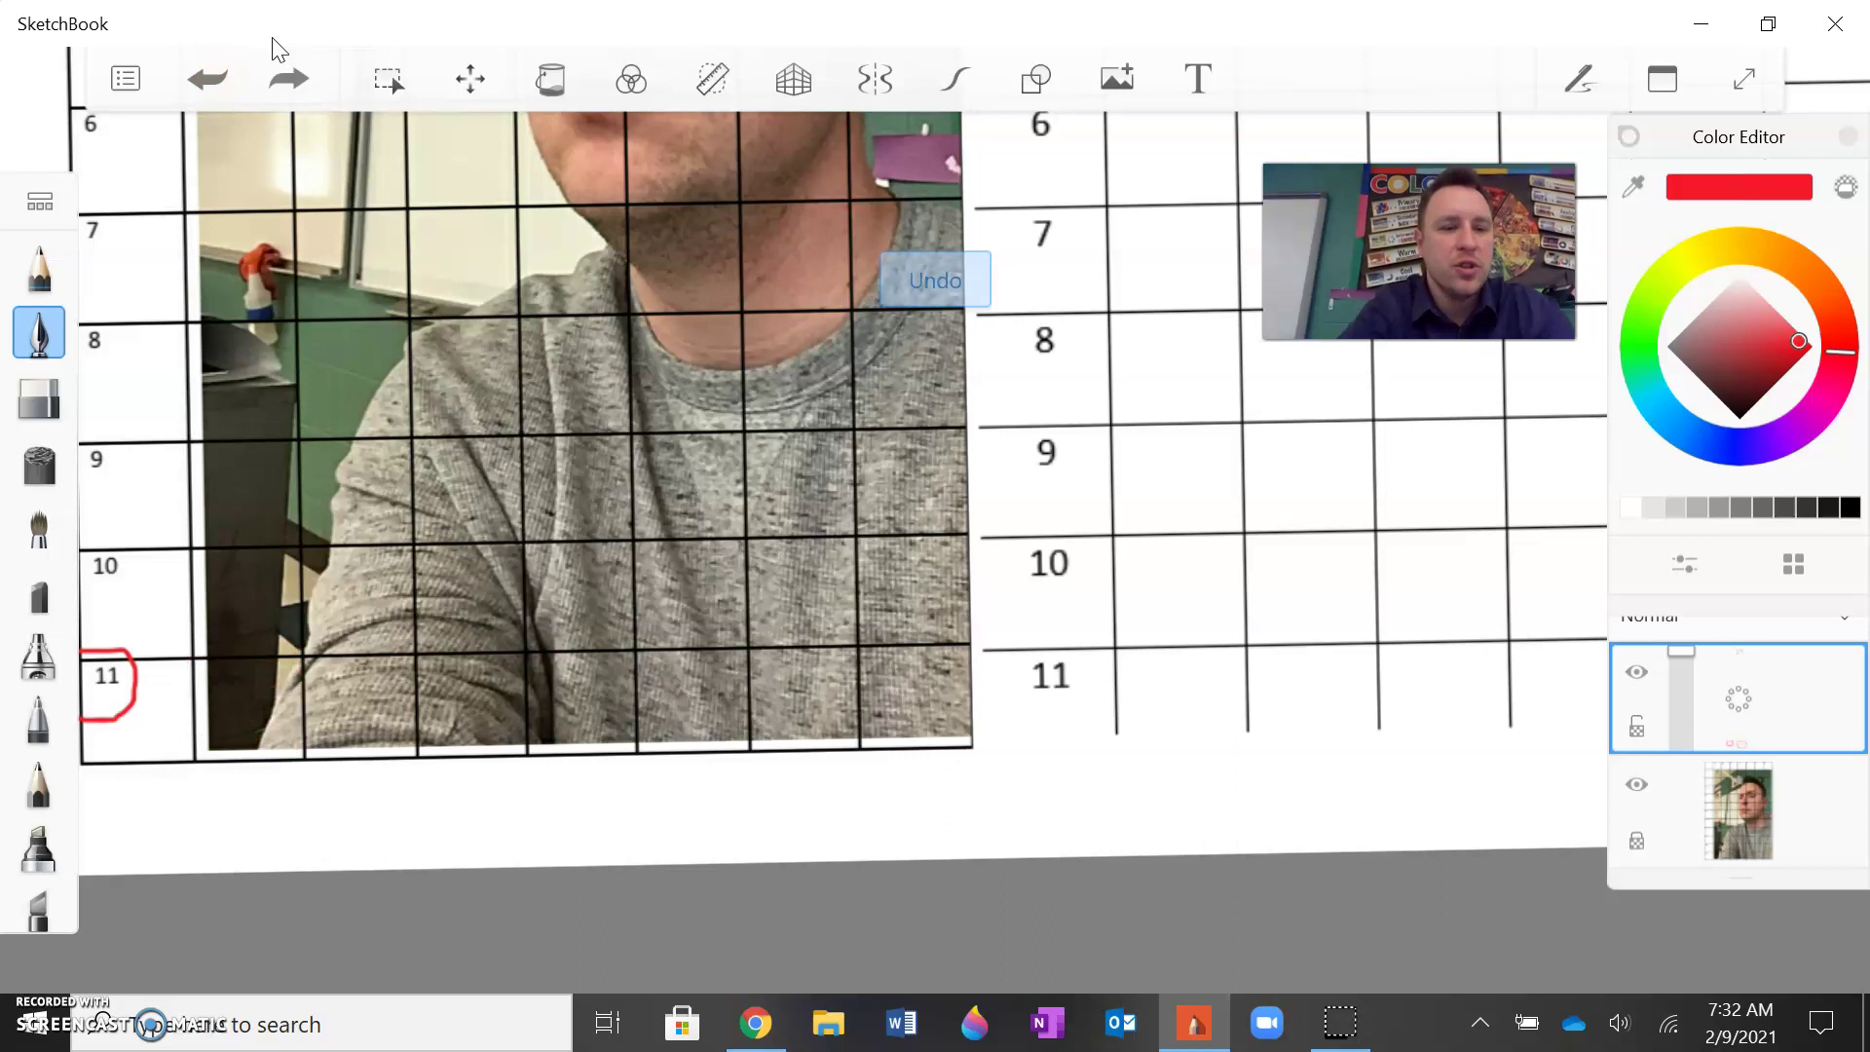
# Step: Mark where the sleeve edge crosses cell A11 on the photo and draw the matching diagonal line in cell A11 of the blank grid
pyautogui.moveTo(250, 749); pyautogui.dragTo(244, 774)
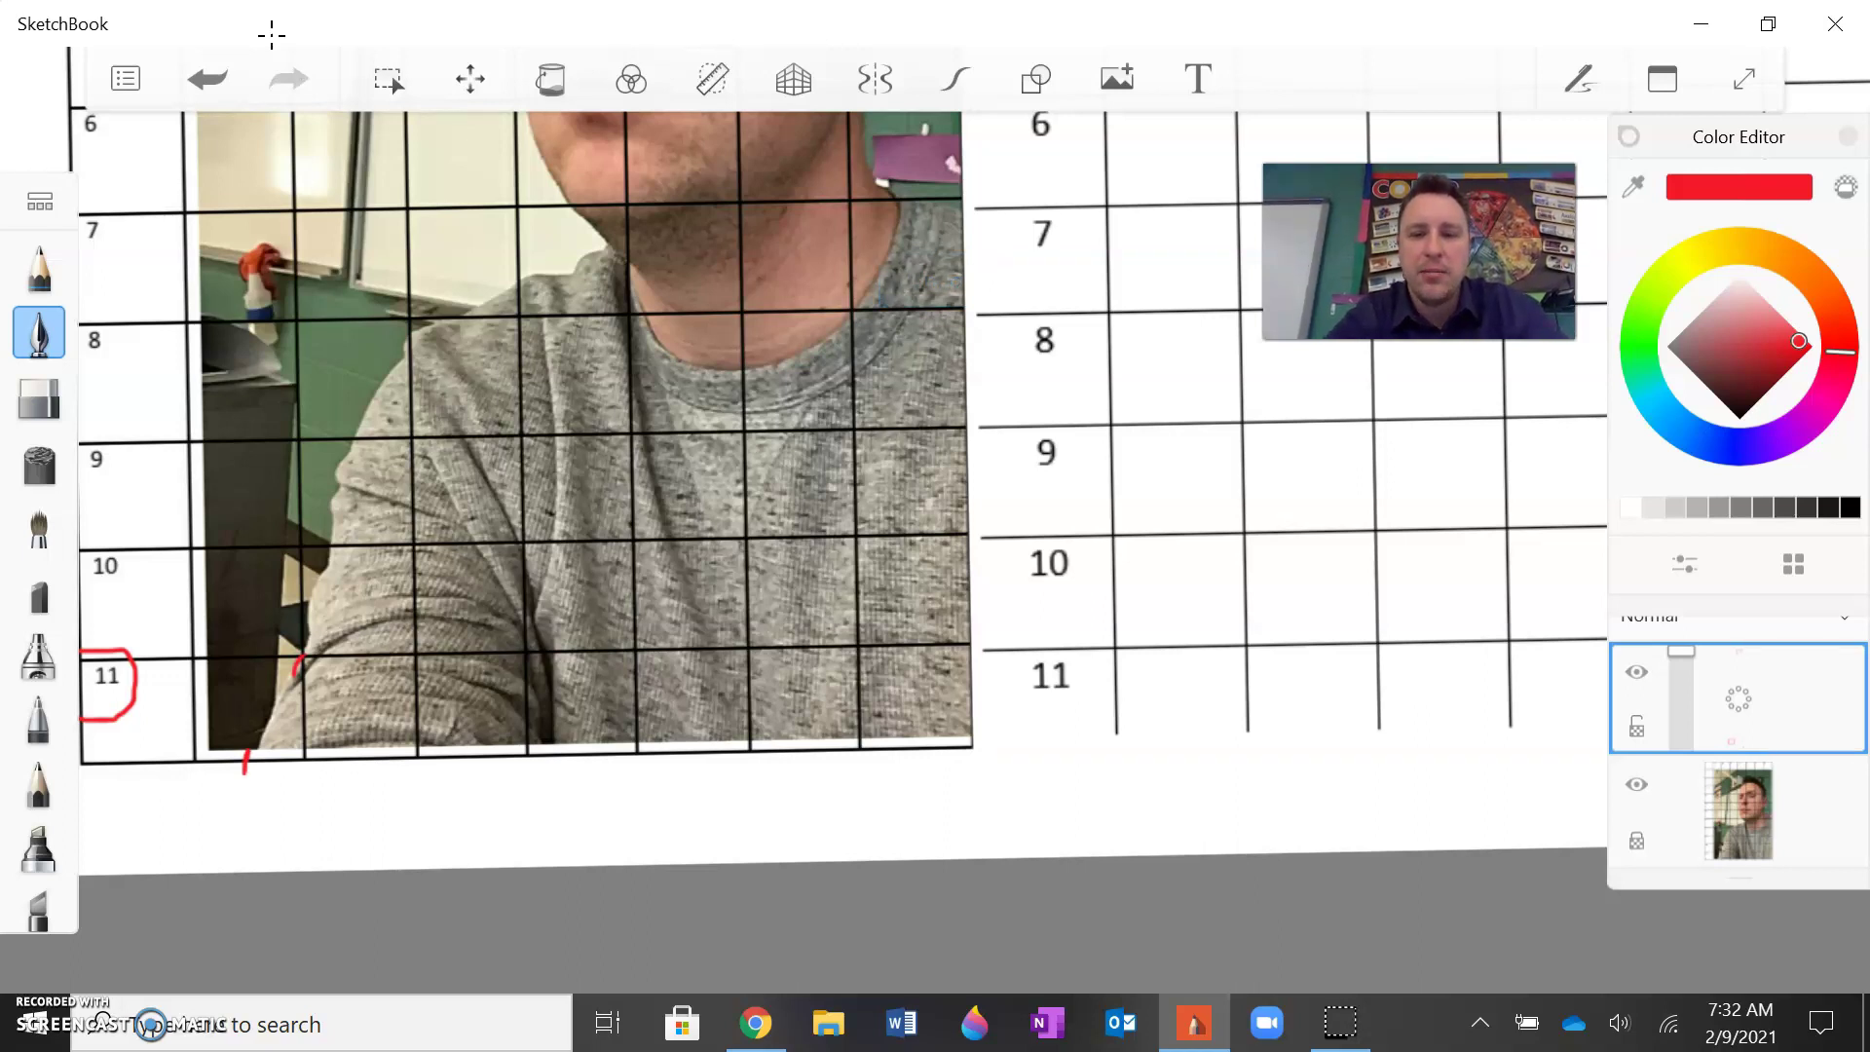
pyautogui.moveTo(1247, 634); pyautogui.dragTo(1185, 736)
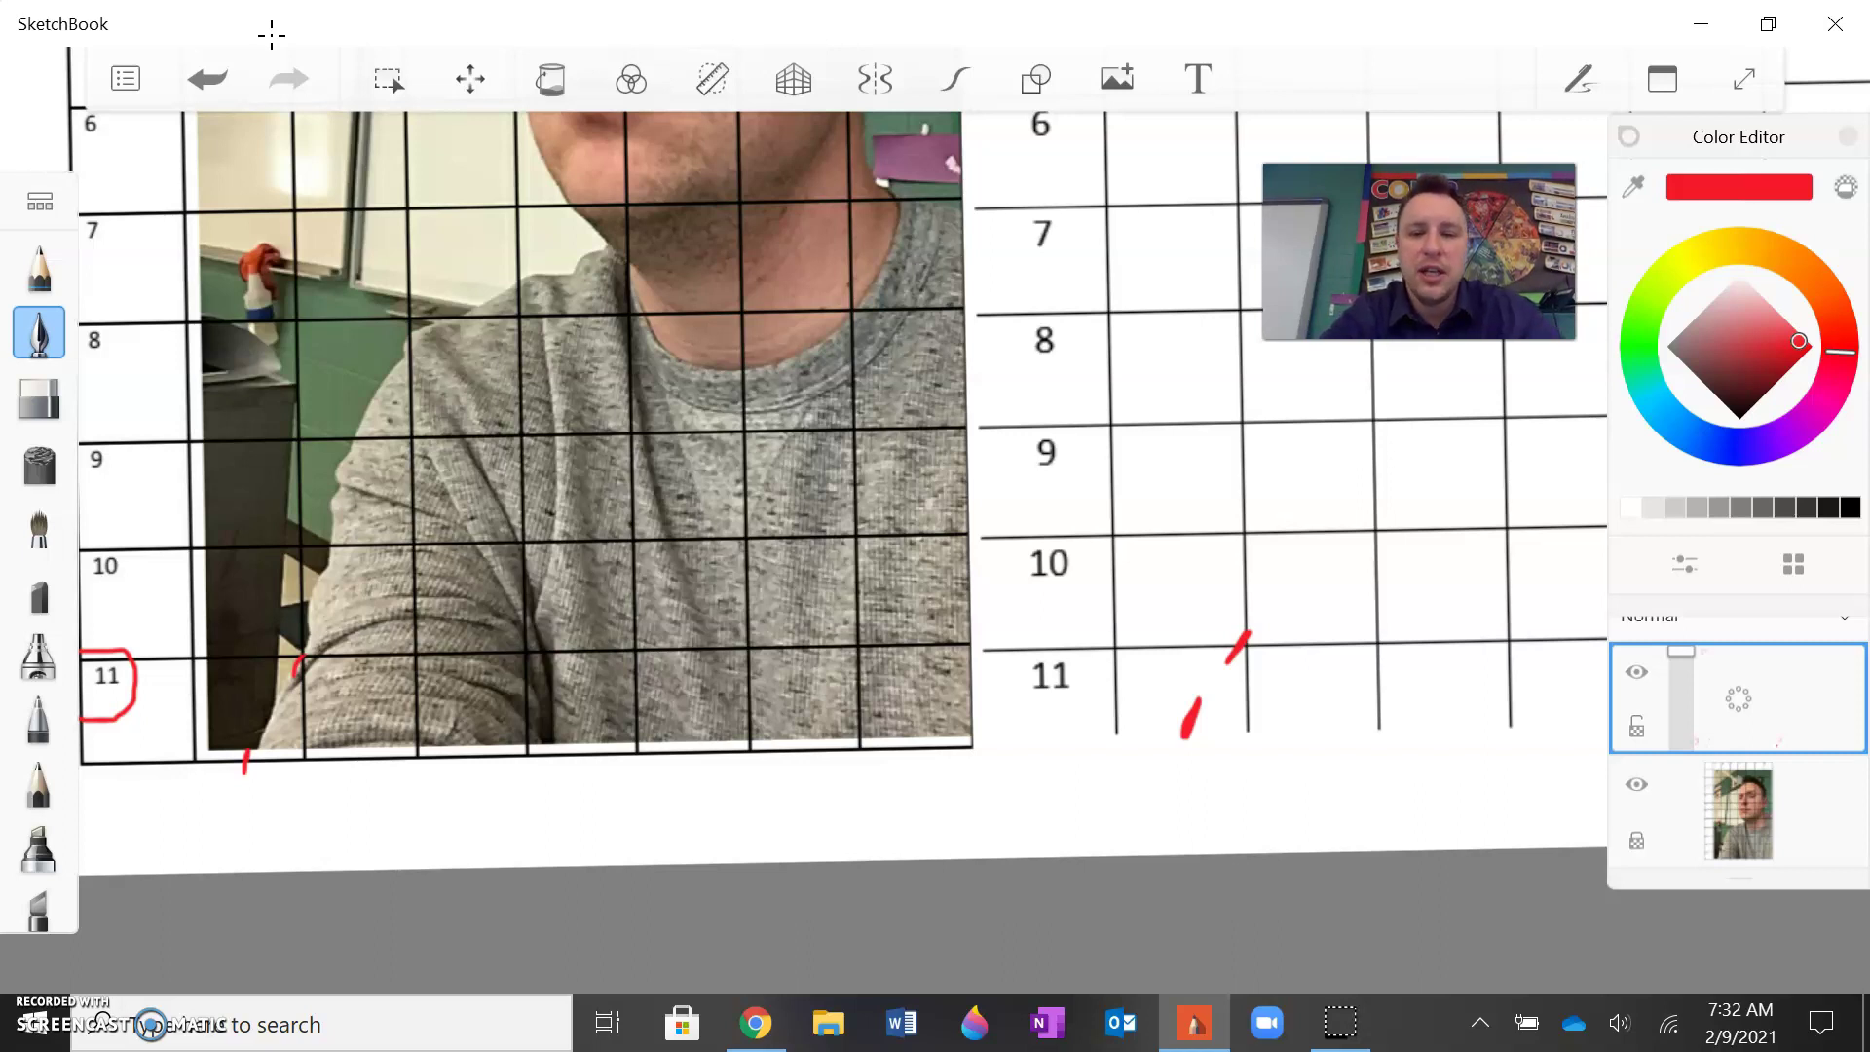
pyautogui.moveTo(1197, 711)
pyautogui.mouseDown()
pyautogui.moveTo(1243, 633)
pyautogui.moveTo(1183, 732)
pyautogui.mouseUp()
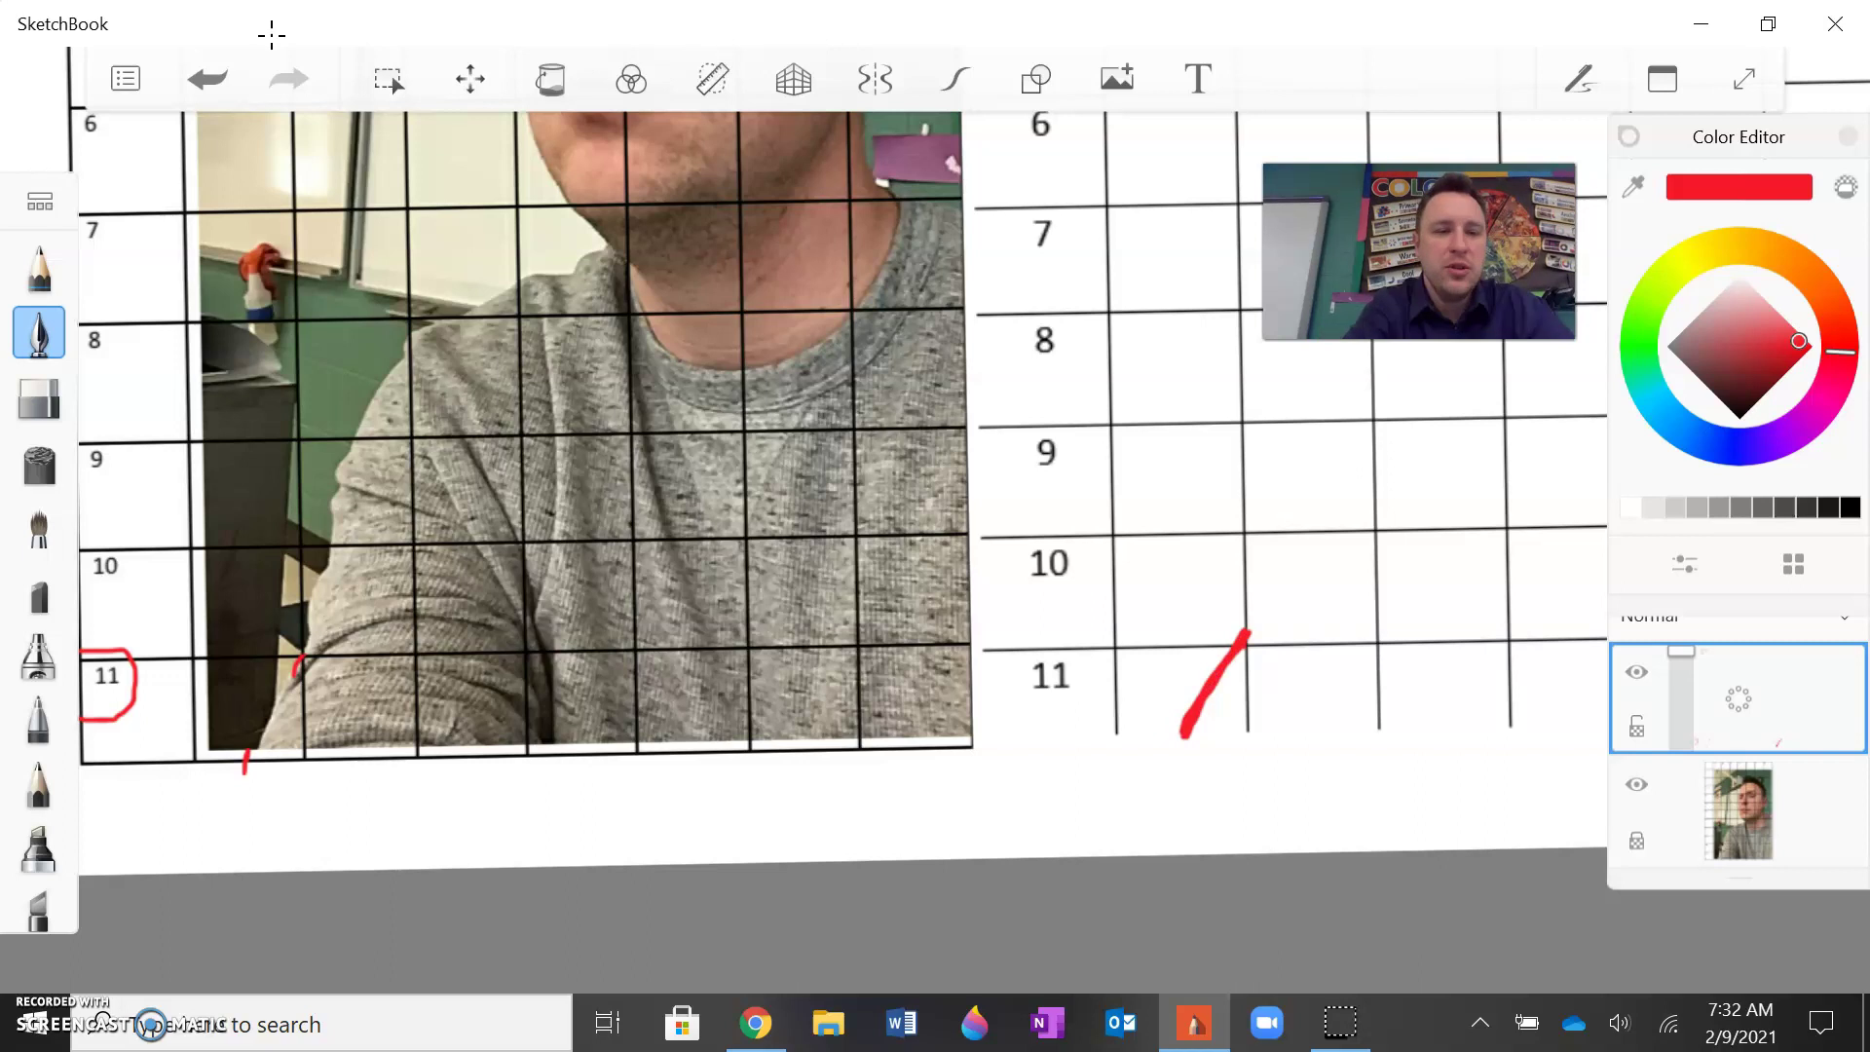
pyautogui.moveTo(425, 538)
pyautogui.mouseDown()
pyautogui.moveTo(305, 541)
pyautogui.moveTo(298, 665)
pyautogui.moveTo(417, 660)
pyautogui.moveTo(414, 570)
pyautogui.mouseUp()
pyautogui.moveTo(296, 670); pyautogui.dragTo(336, 512)
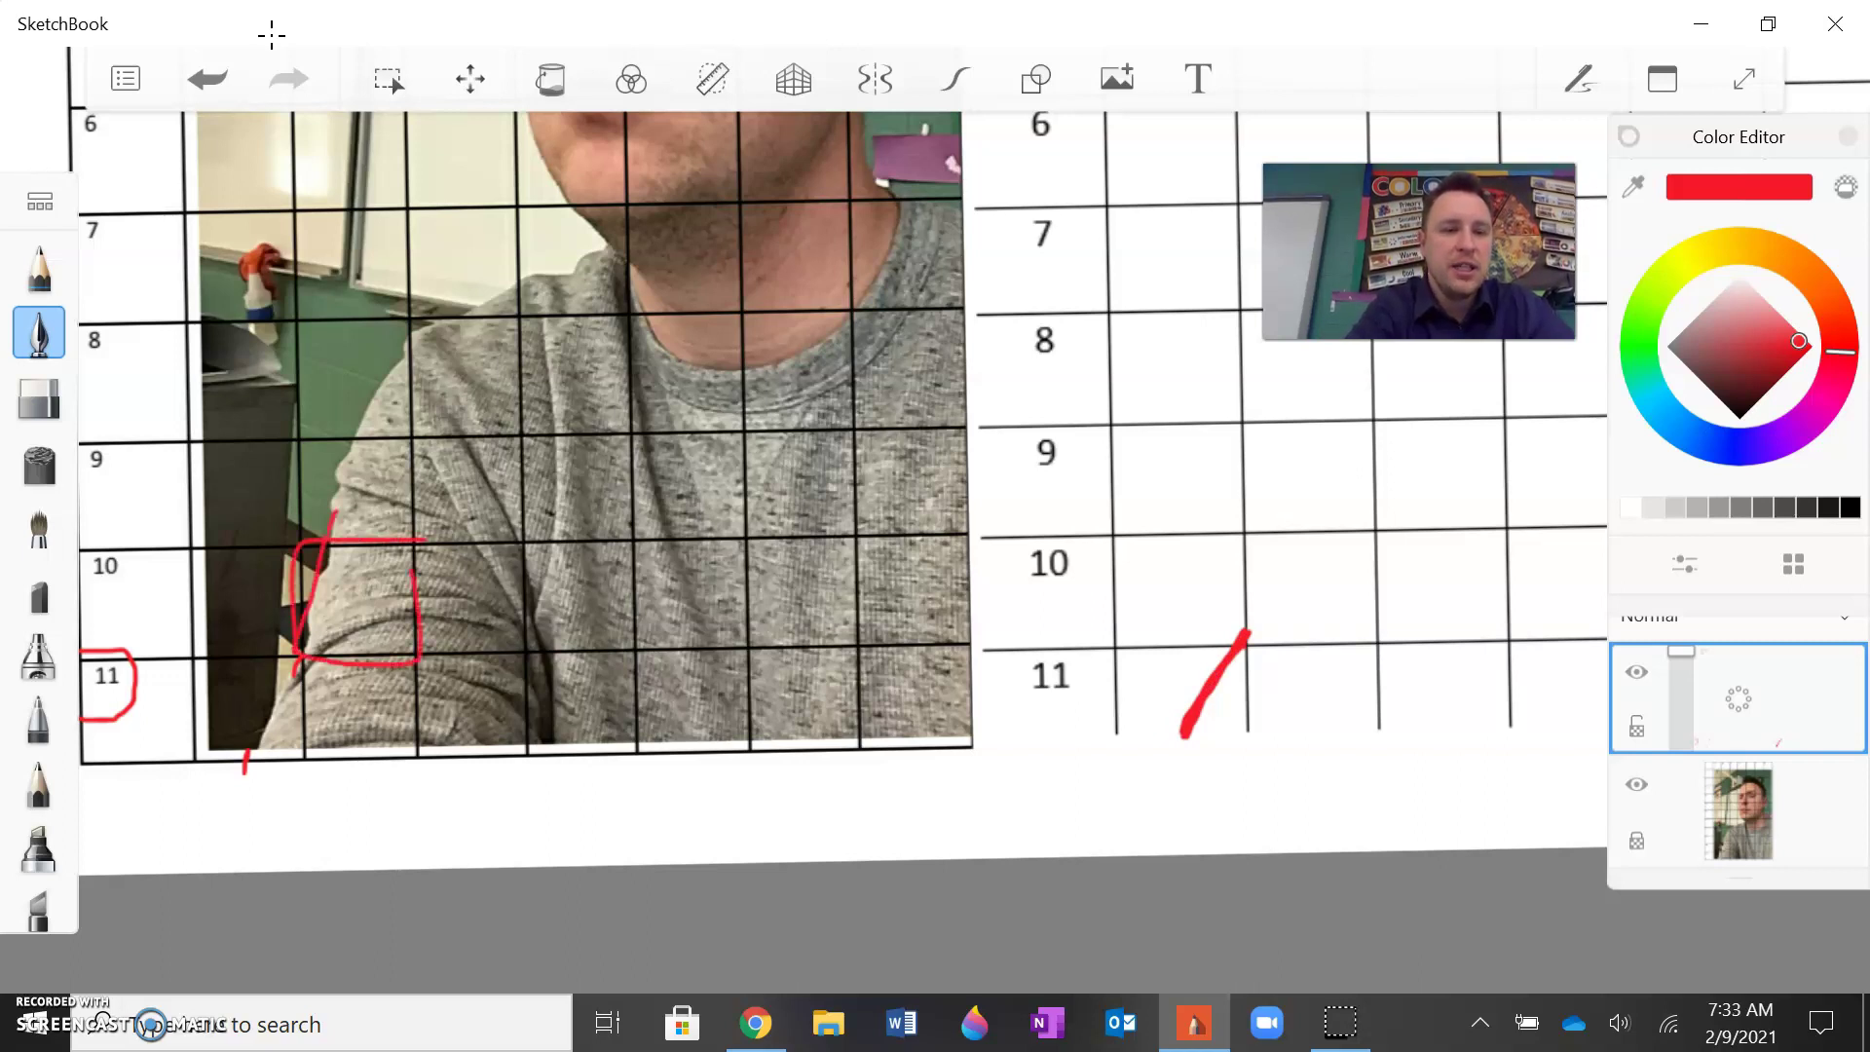
pyautogui.hotkey('ctrl', 'z')
pyautogui.hotkey('ctrl', 'z')
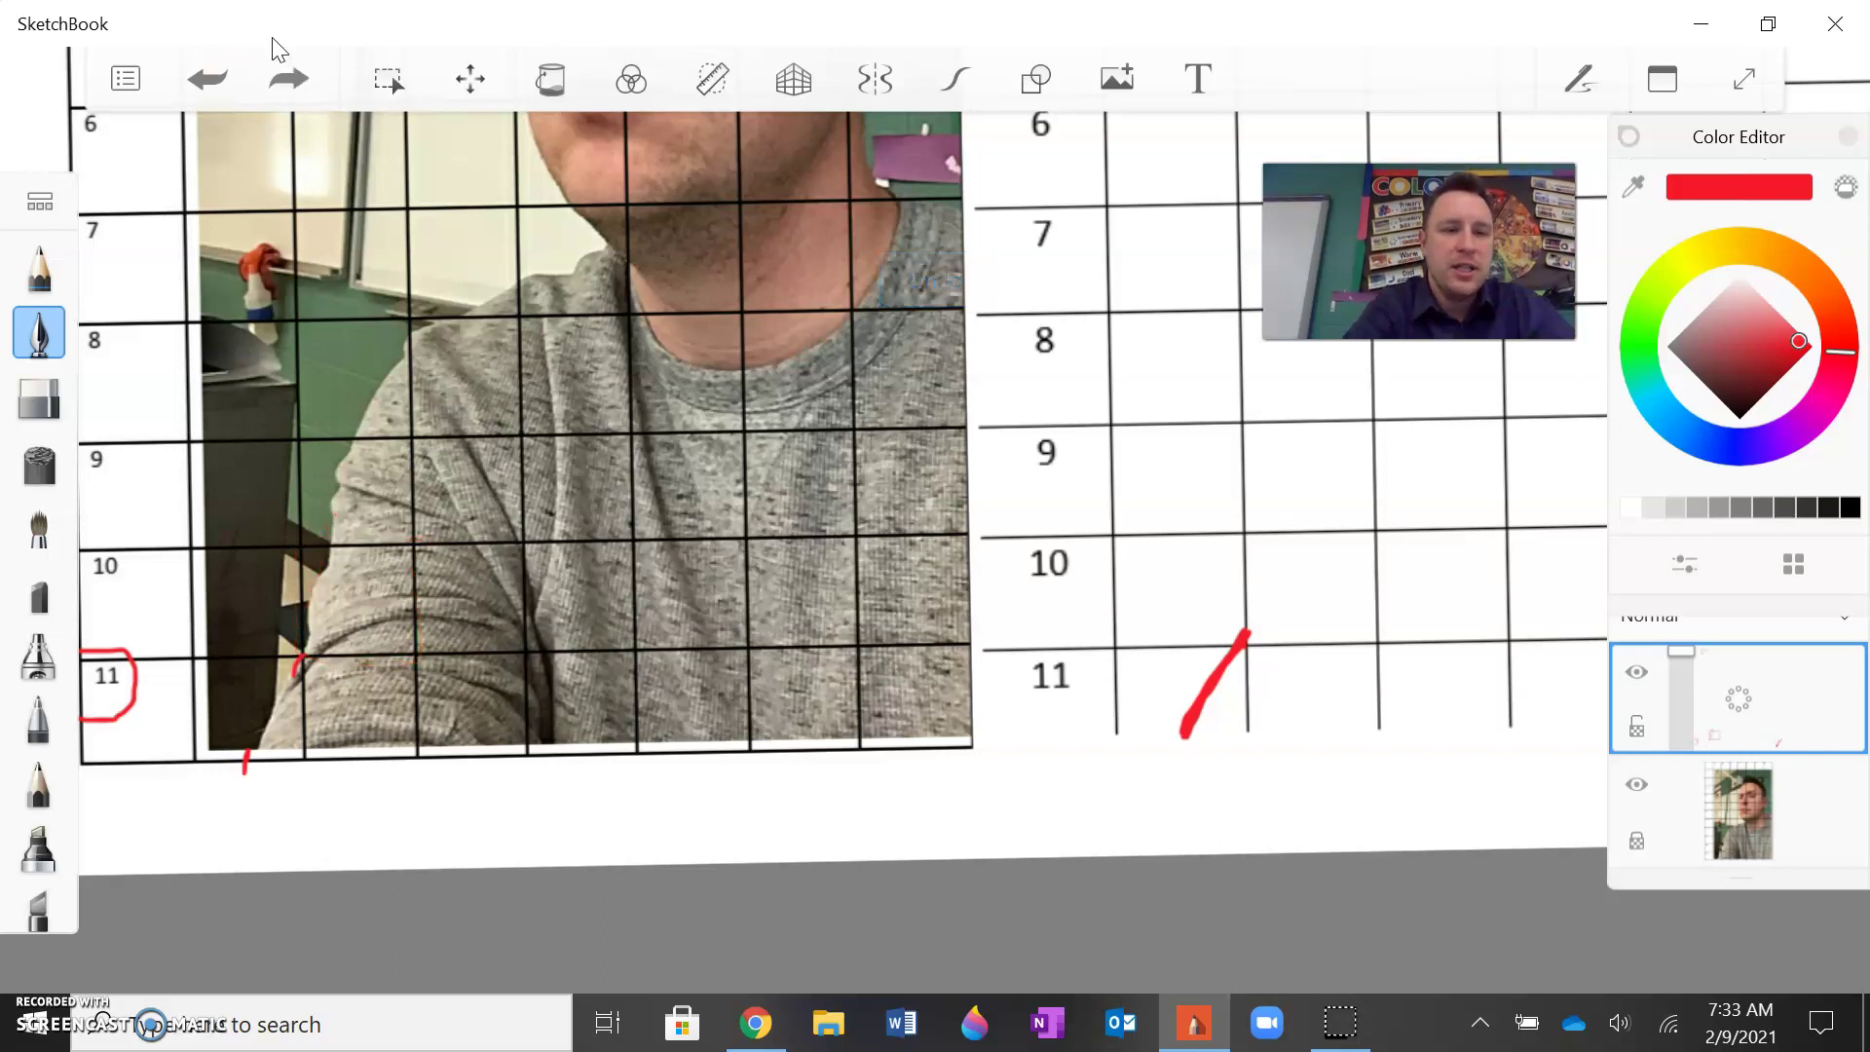
# Step: Mark the upper borders of cells B10 and B9 on the photo and draw short sleeve-edge strokes across the same borders of the blank grid
pyautogui.moveTo(297, 542)
pyautogui.mouseDown()
pyautogui.moveTo(295, 574)
pyautogui.moveTo(321, 546)
pyautogui.mouseUp()
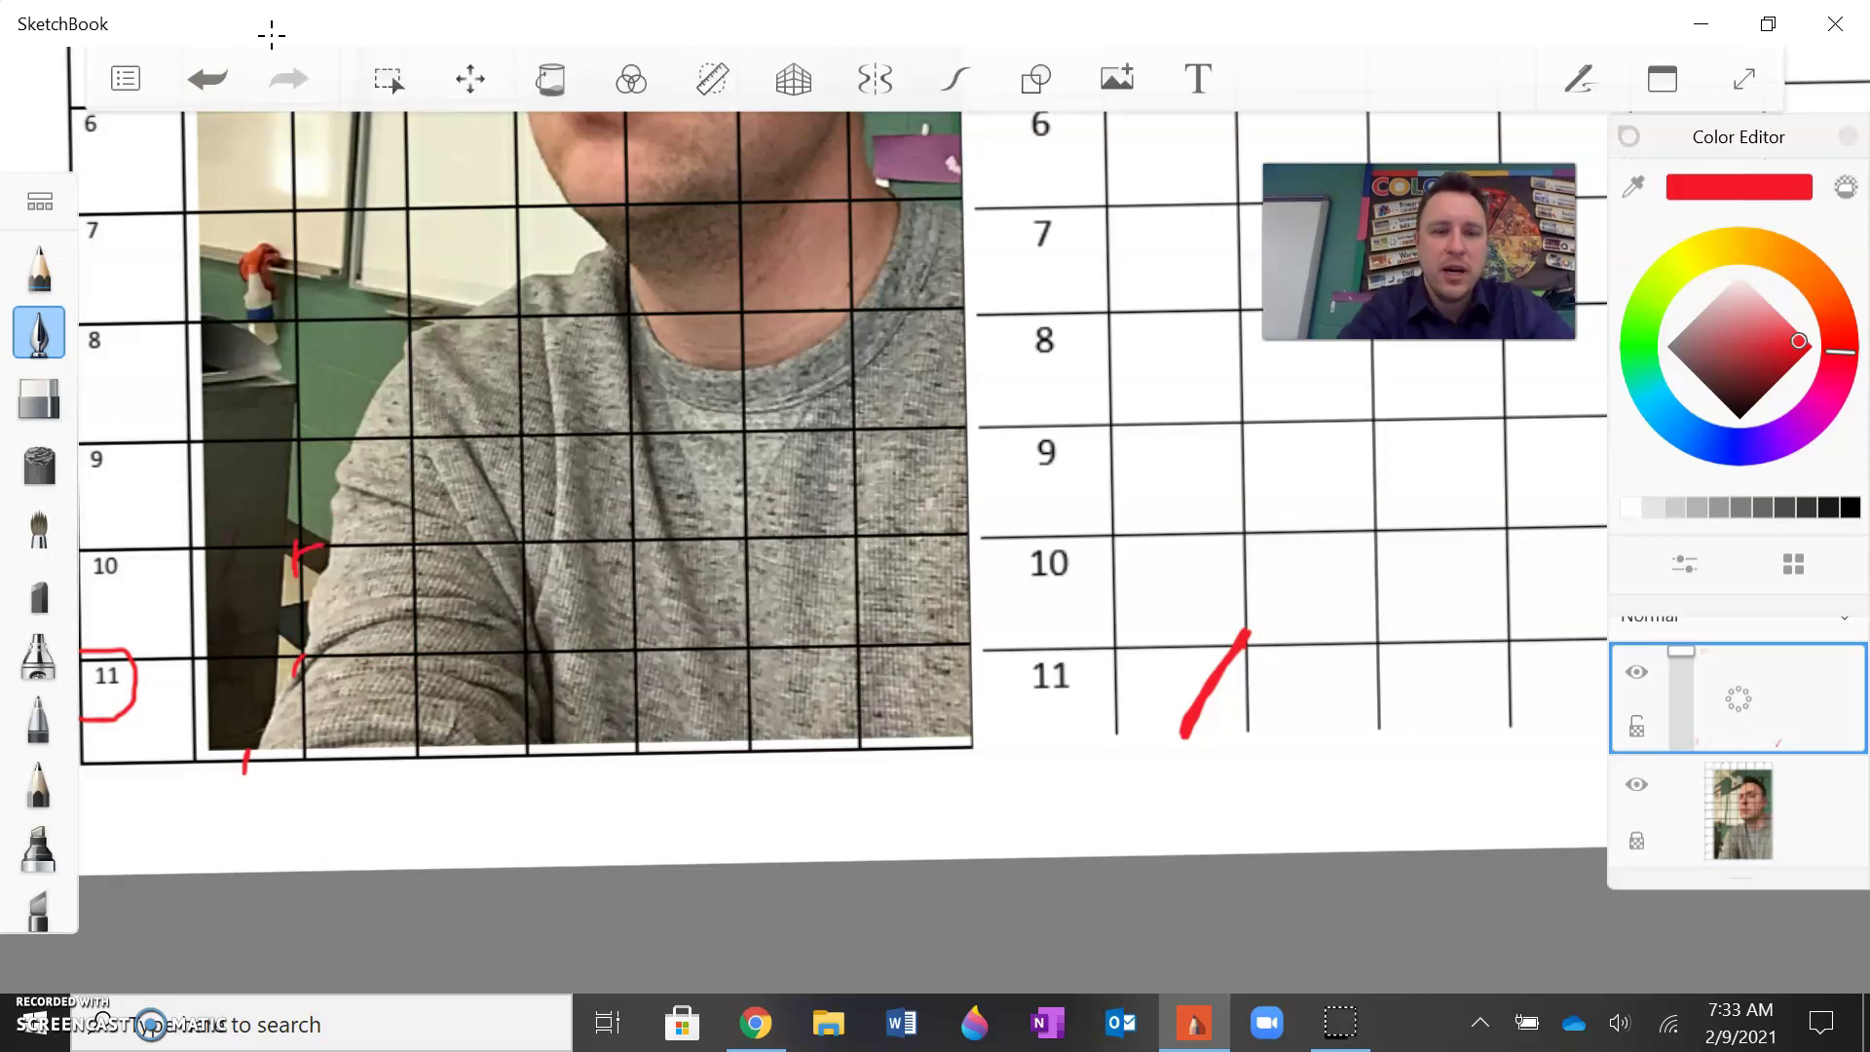
pyautogui.moveTo(1279, 516); pyautogui.dragTo(1276, 553)
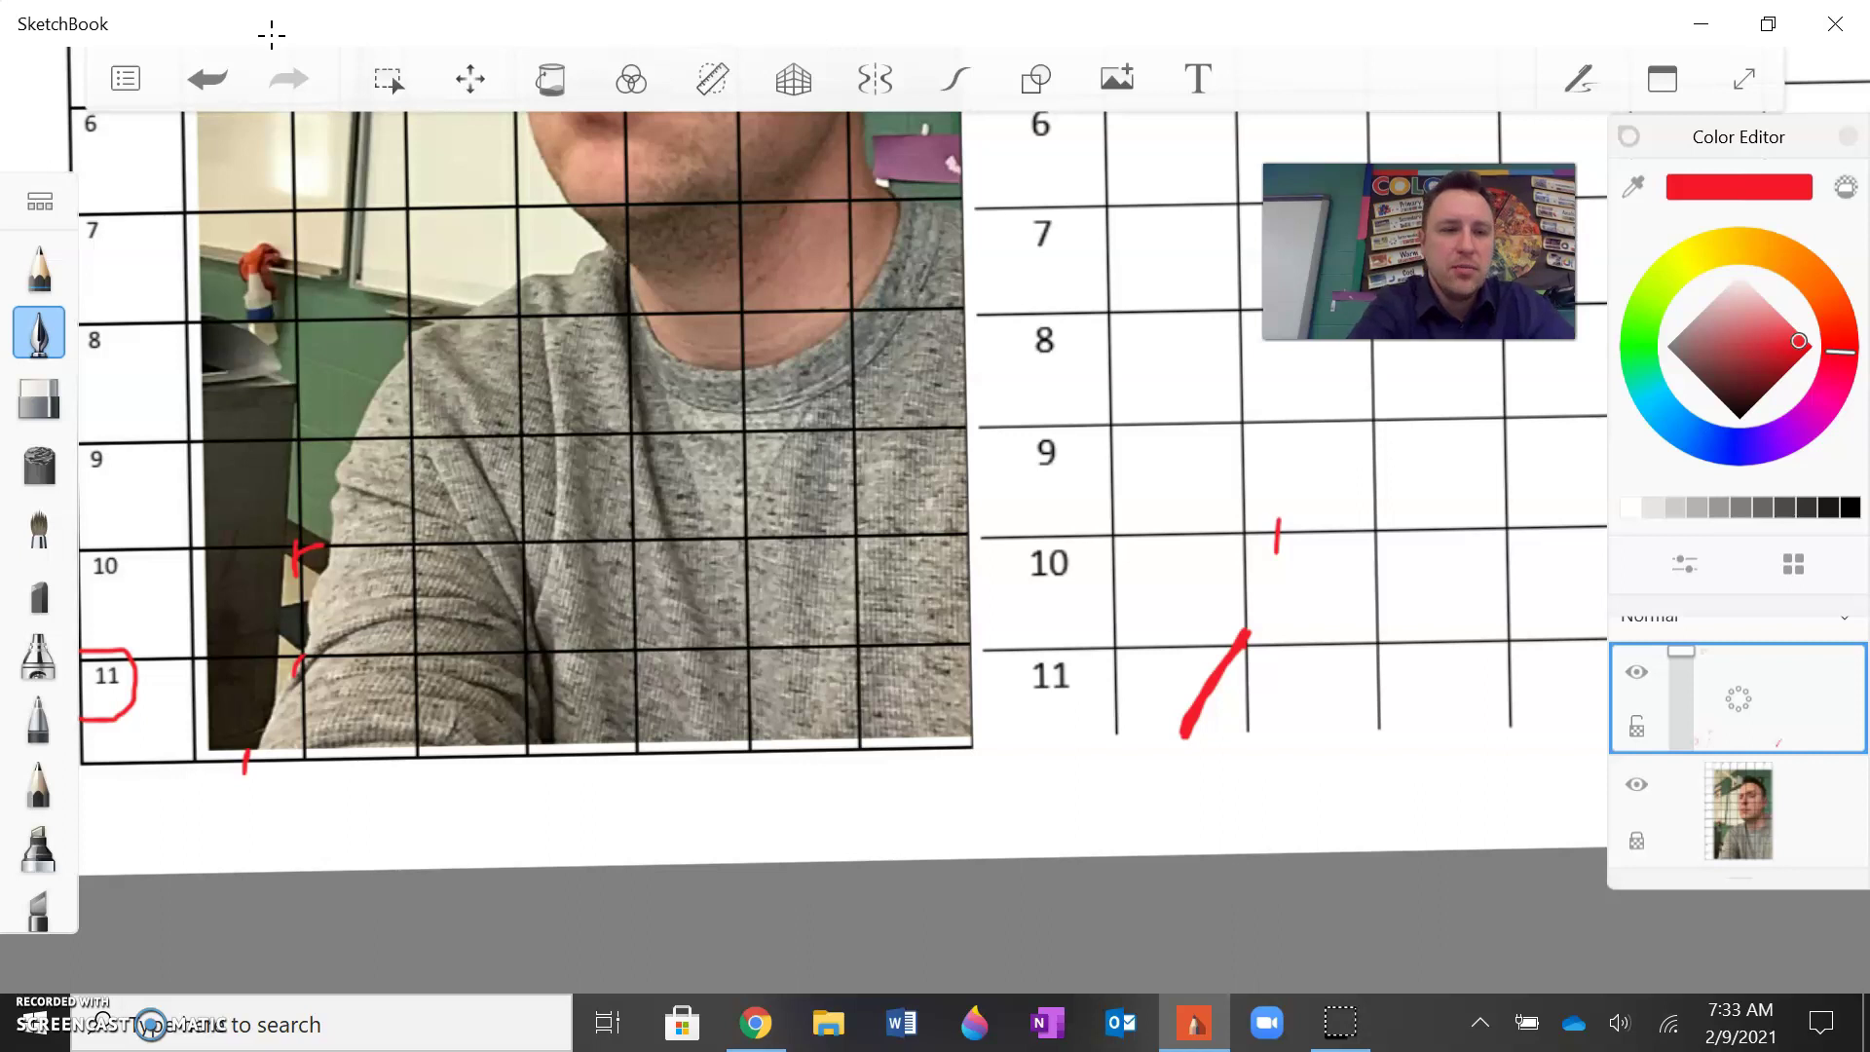
pyautogui.moveTo(304, 434); pyautogui.dragTo(411, 437)
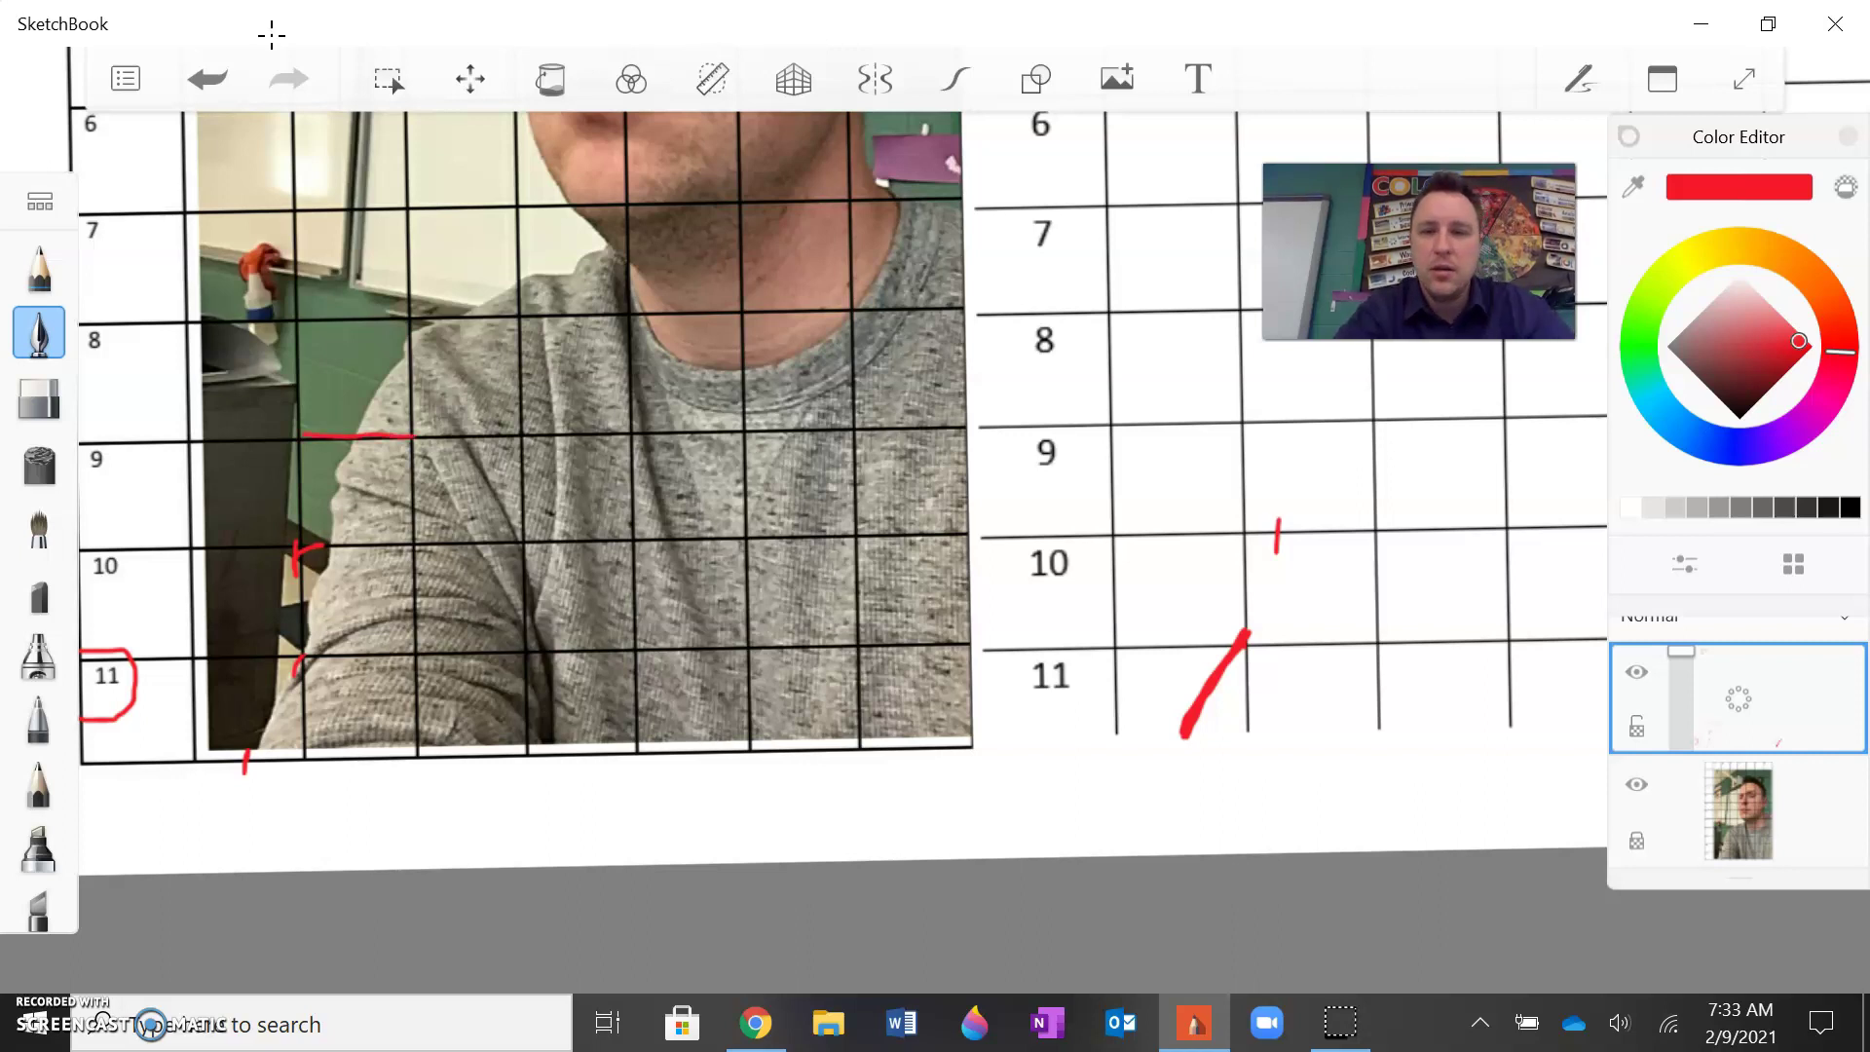
pyautogui.moveTo(1314, 395); pyautogui.dragTo(1296, 448)
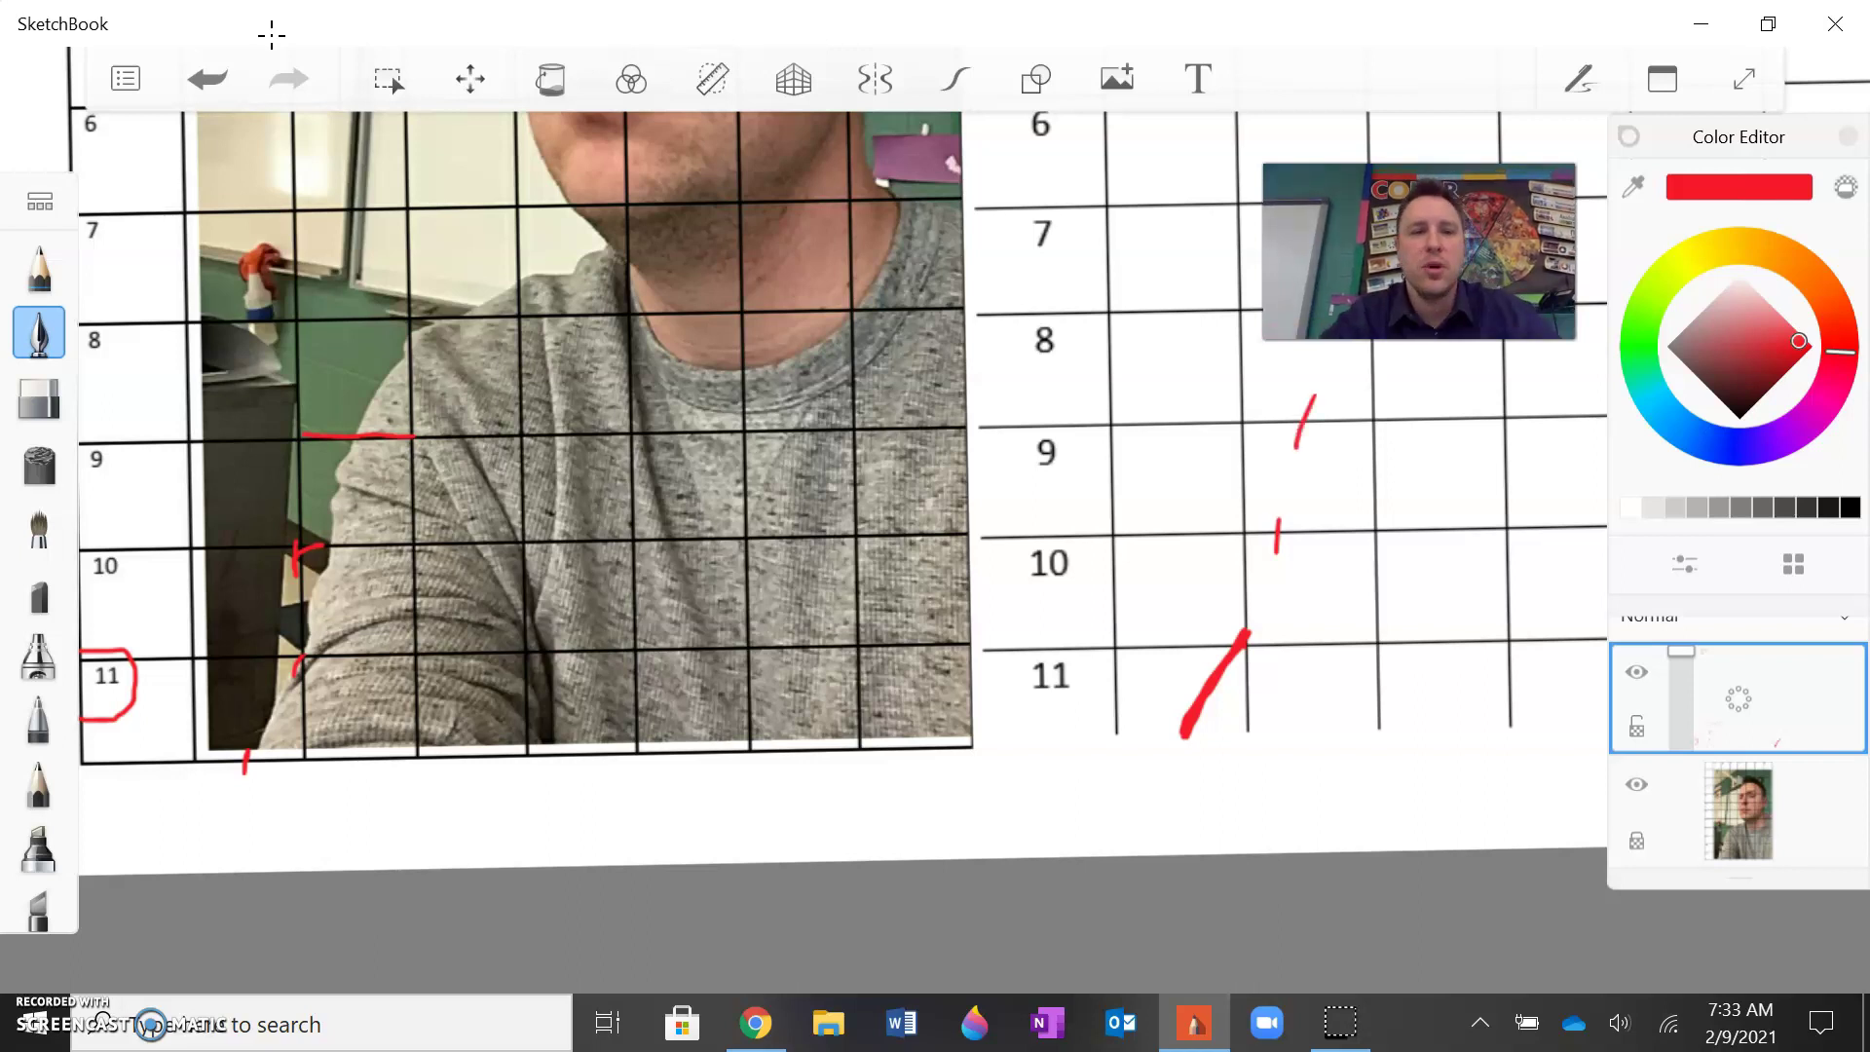
# Step: Mark where the shoulder edge passes from cell B8 into C8 on the photo and draw the matching diagonal stroke on the blank grid
pyautogui.scroll(-2, 836, 467)
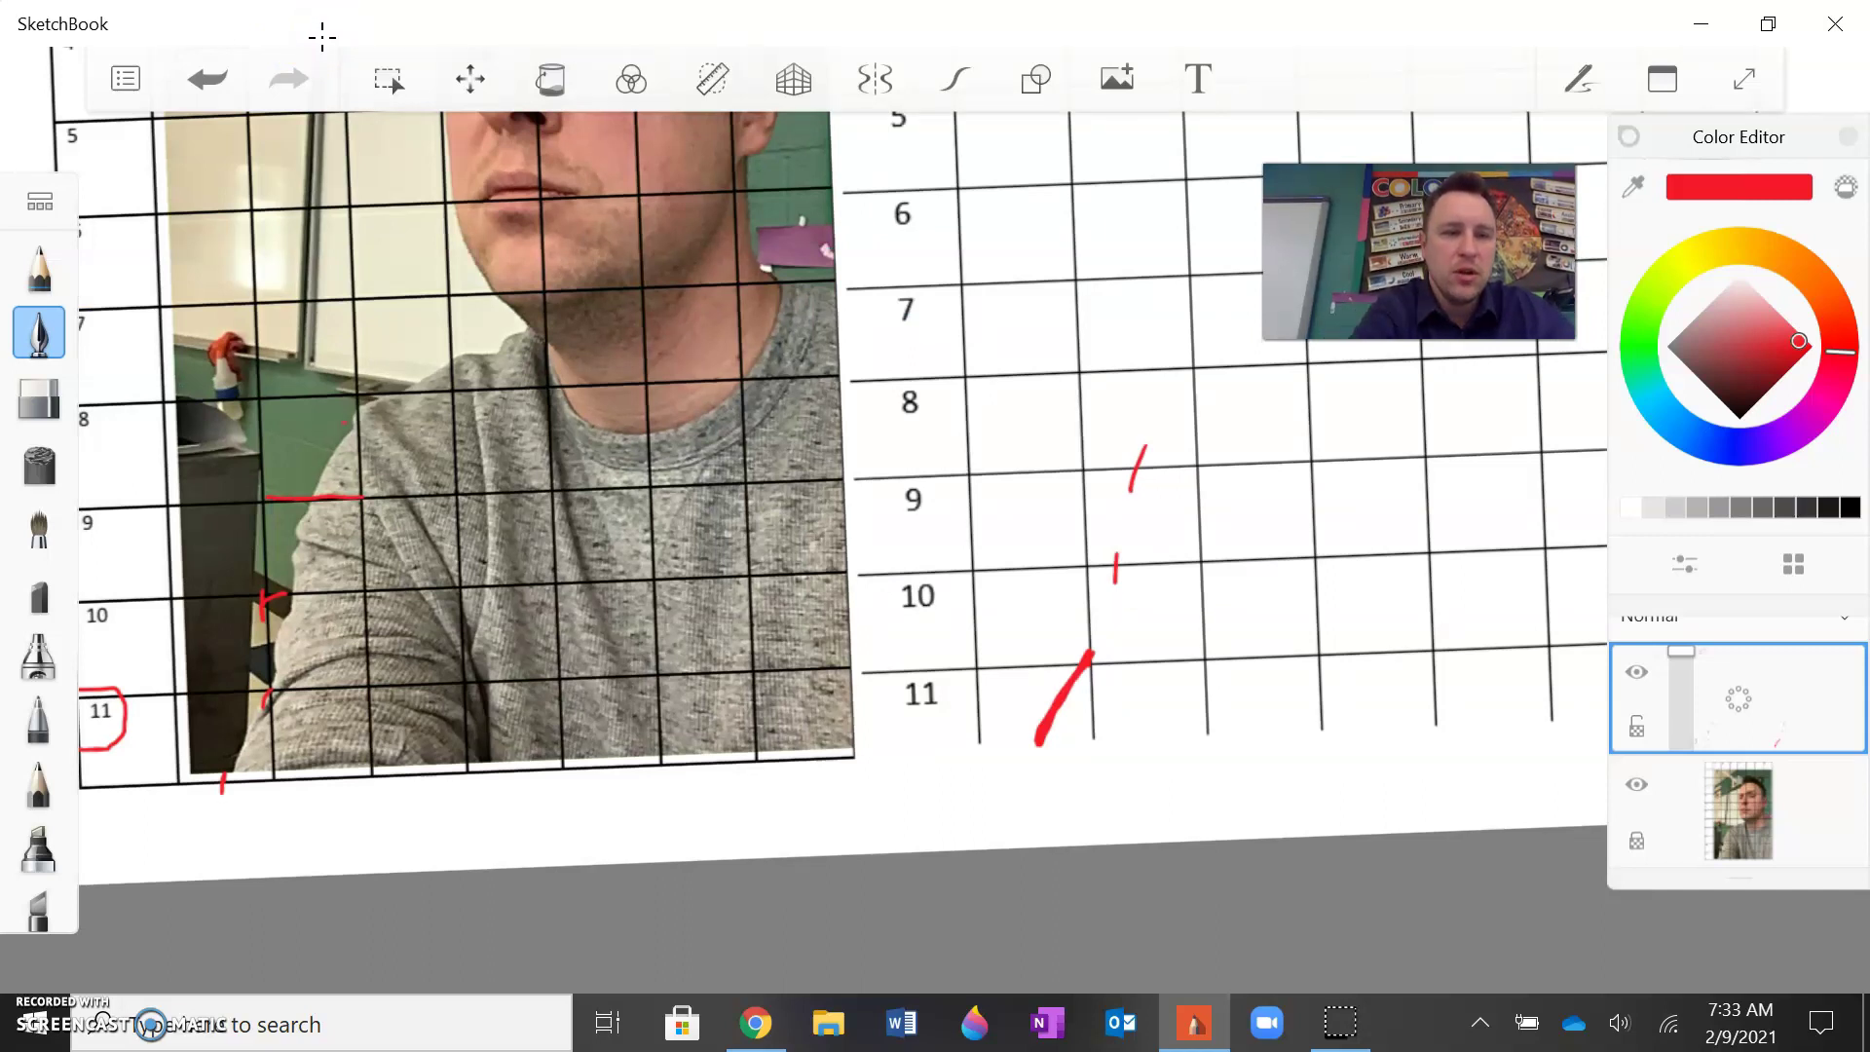
pyautogui.moveTo(385, 396)
pyautogui.mouseDown()
pyautogui.moveTo(333, 421)
pyautogui.moveTo(337, 451)
pyautogui.mouseUp()
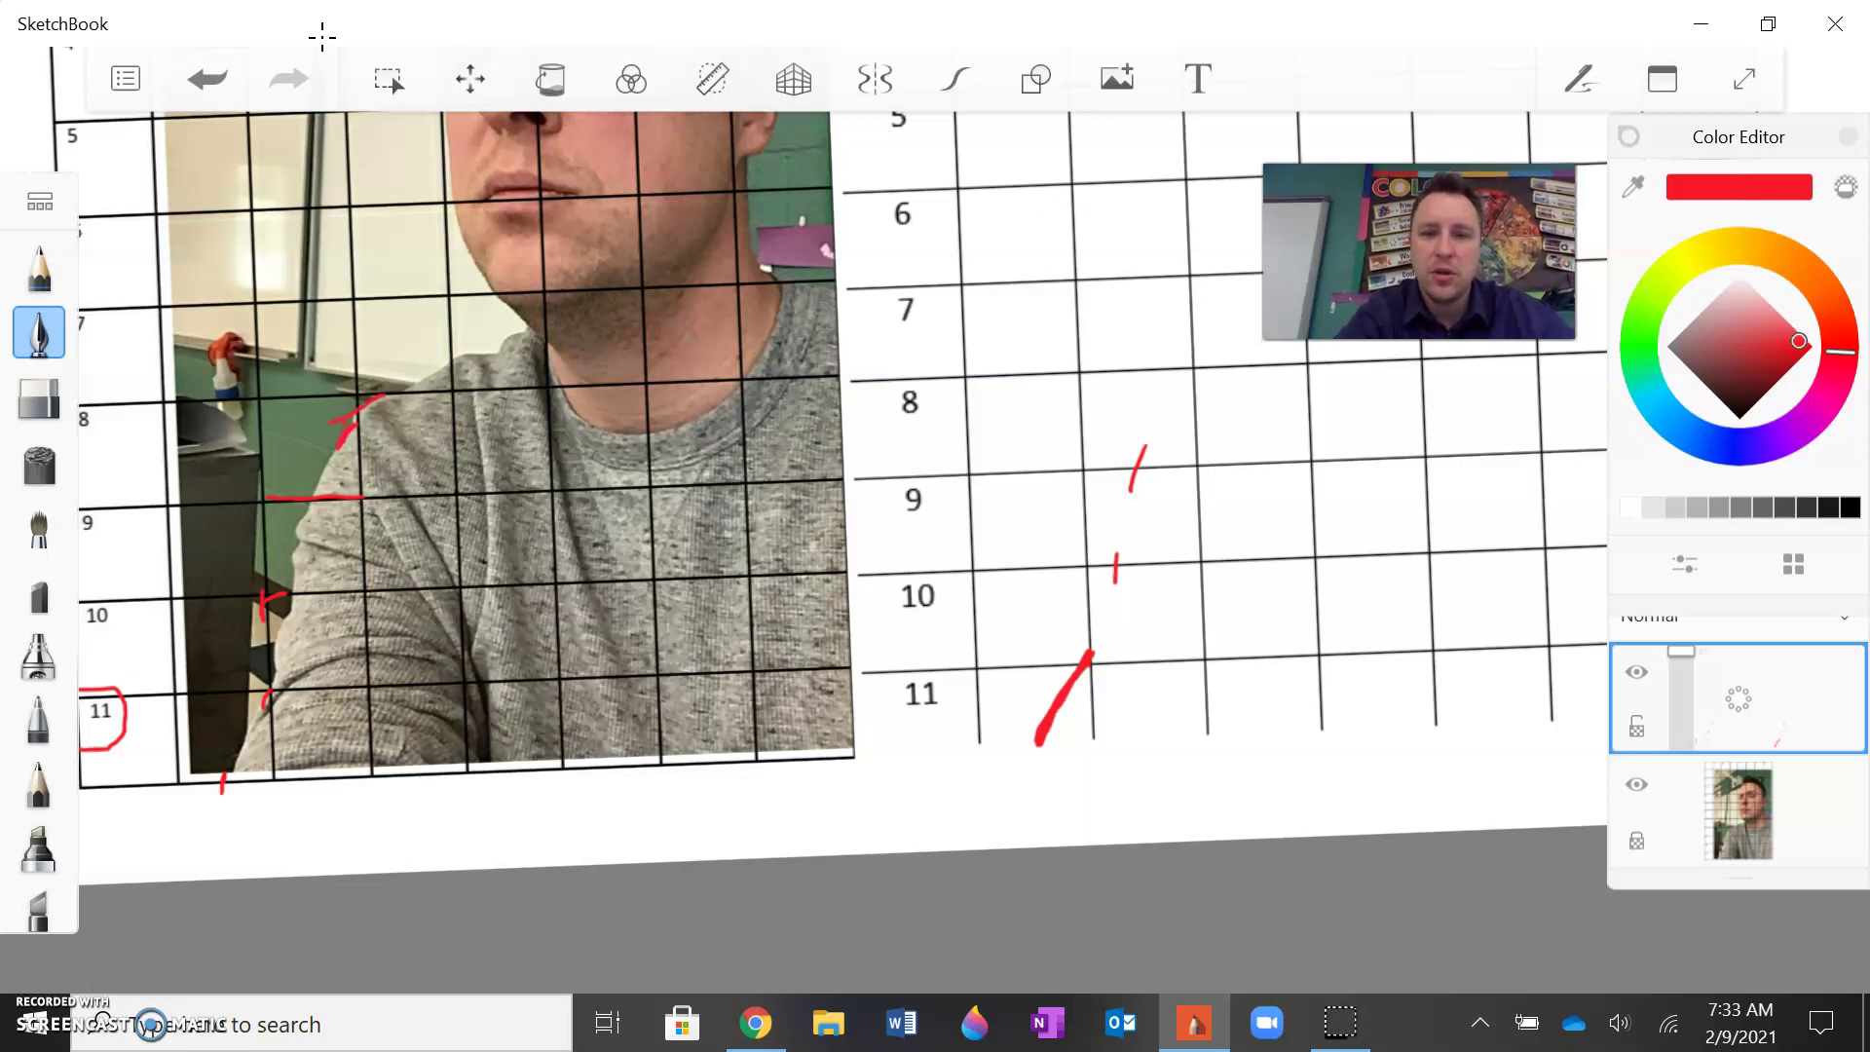
pyautogui.moveTo(1166, 404); pyautogui.dragTo(1224, 357)
pyautogui.moveTo(1200, 370); pyautogui.dragTo(1165, 406)
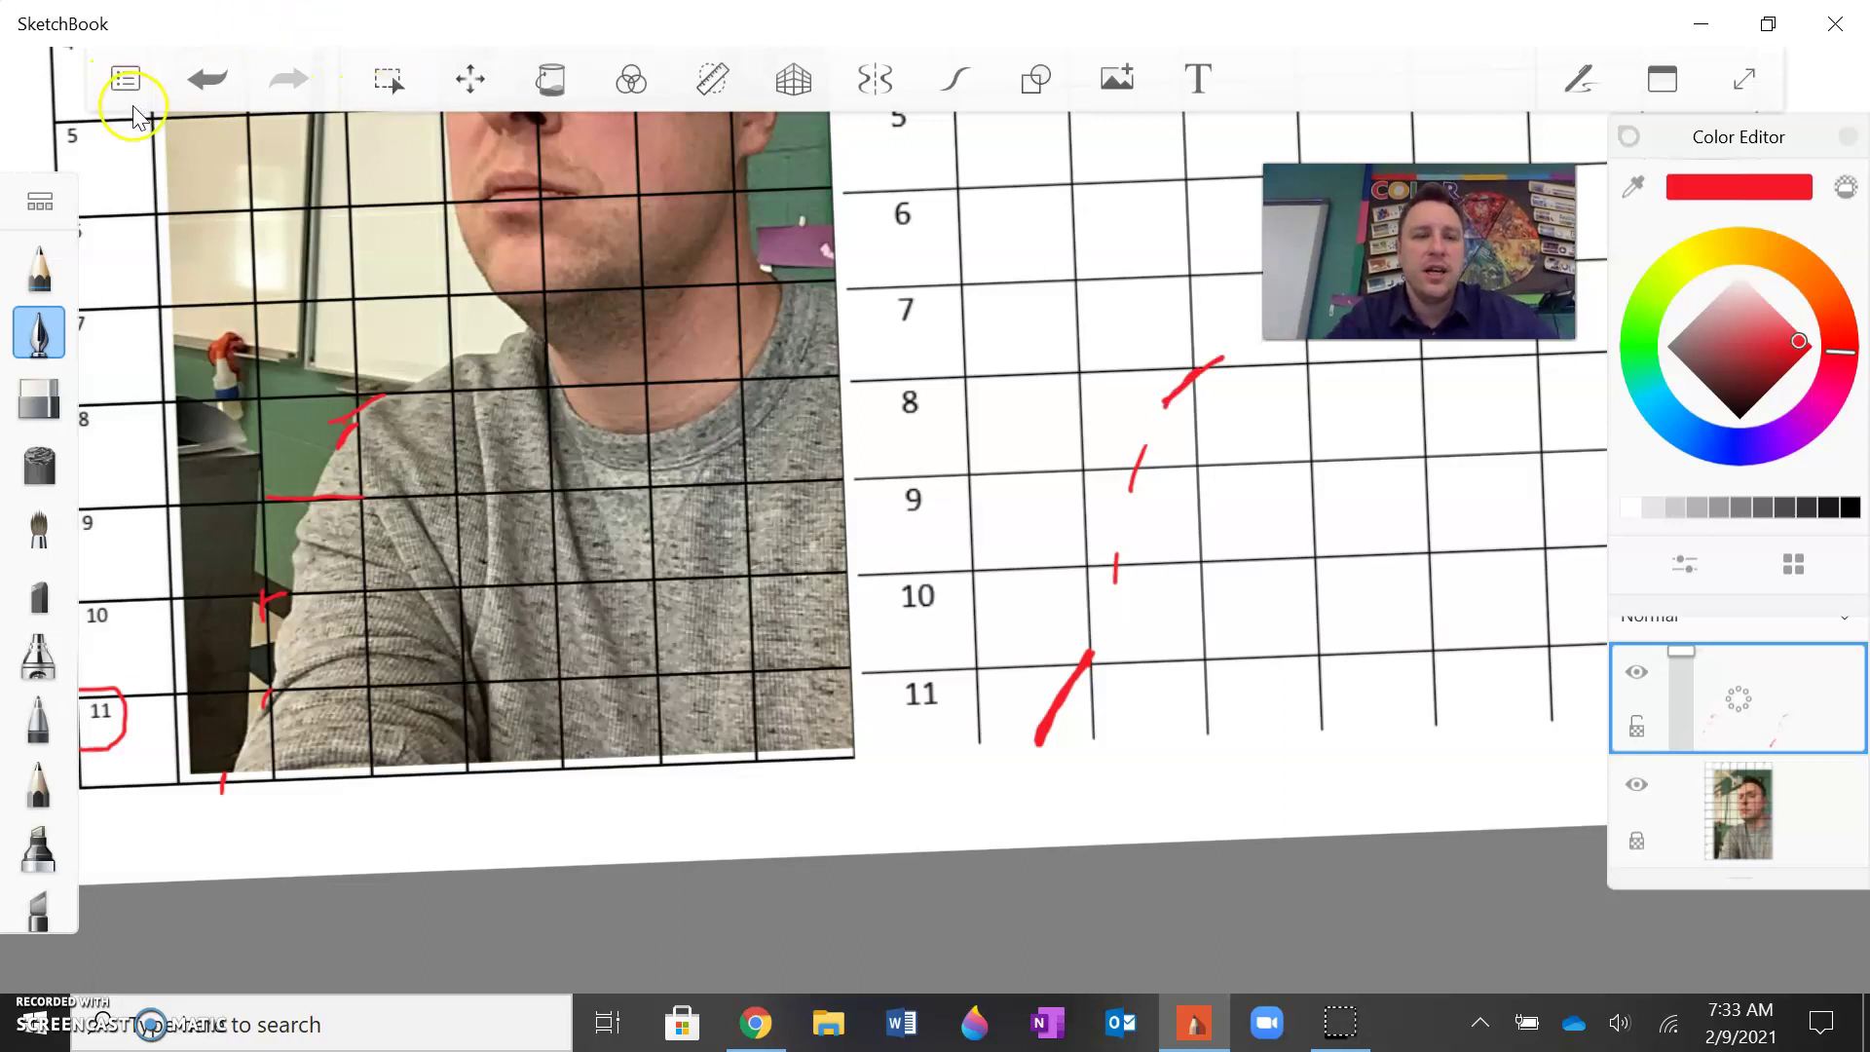
pyautogui.scroll(-2, 135, 103)
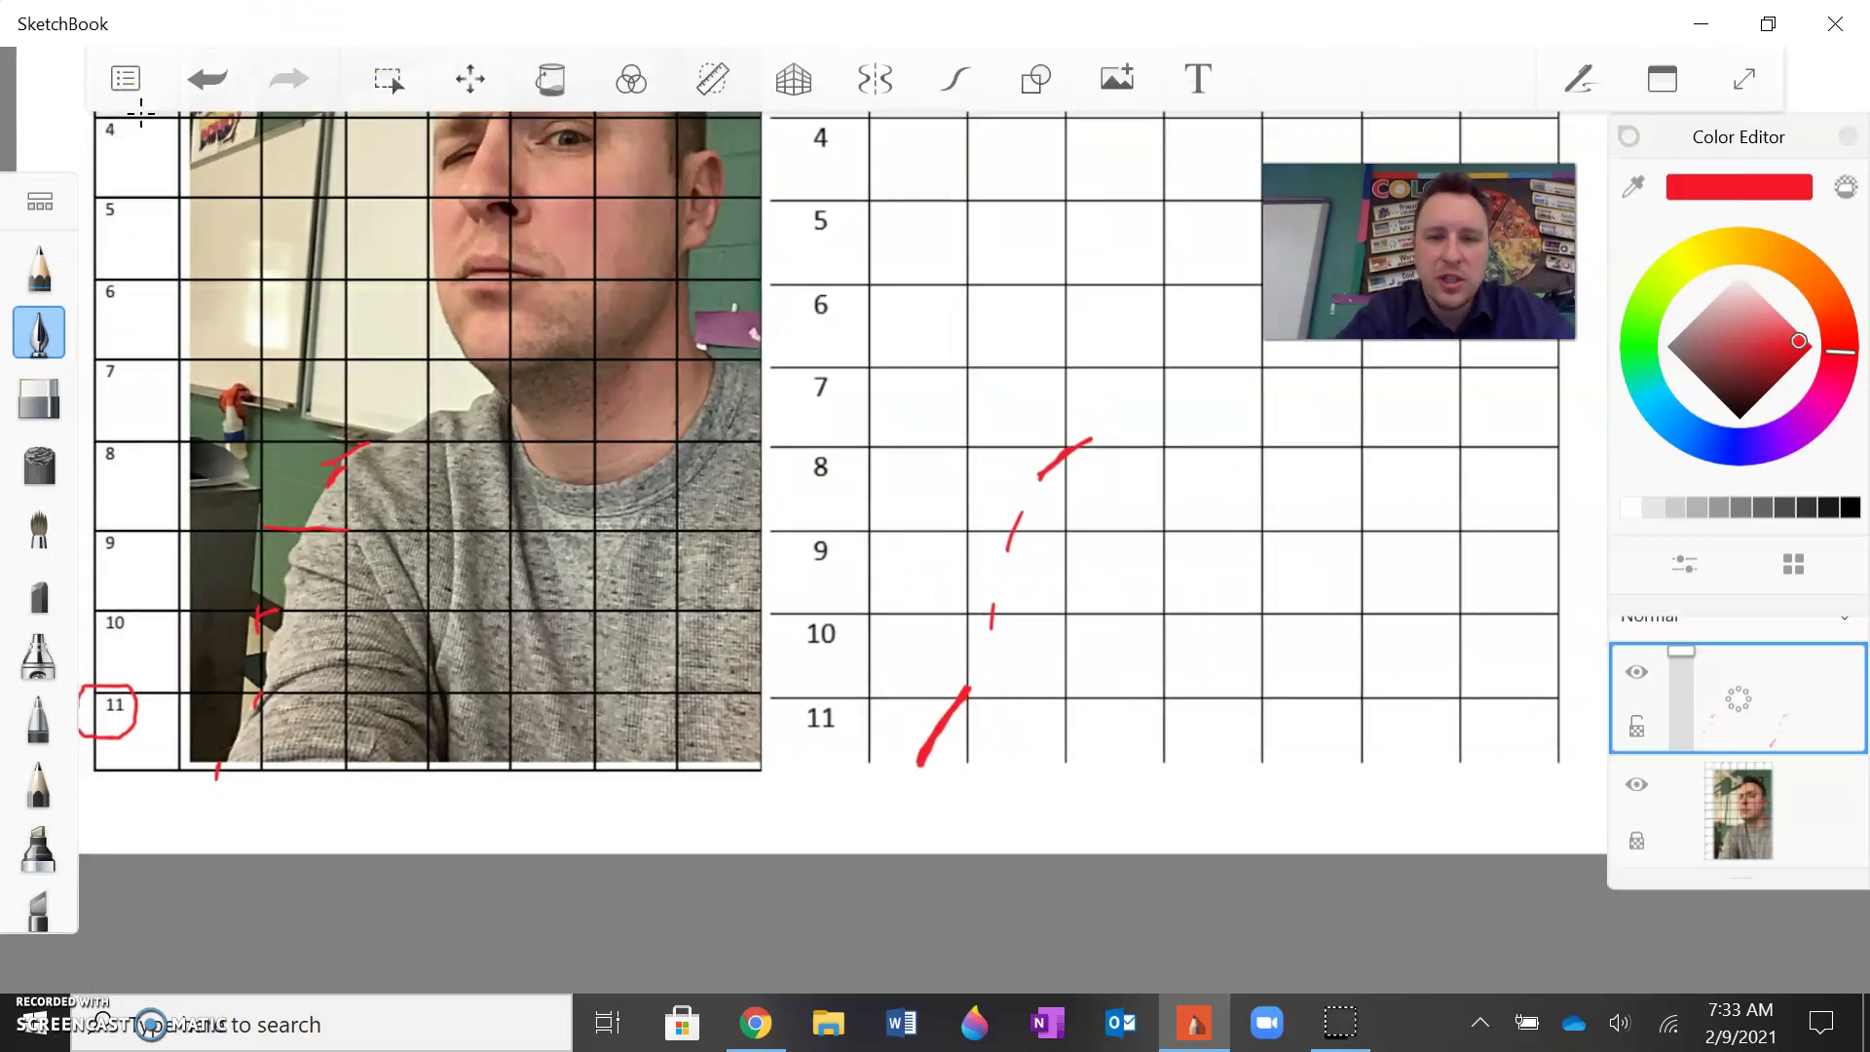
# Step: Join the separate strokes on the blank grid into one continuous sleeve edge from the C8 border down to cell A11
pyautogui.moveTo(1089, 439)
pyautogui.mouseDown()
pyautogui.moveTo(1019, 492)
pyautogui.moveTo(960, 685)
pyautogui.mouseUp()
pyautogui.scroll(2, 843, 487)
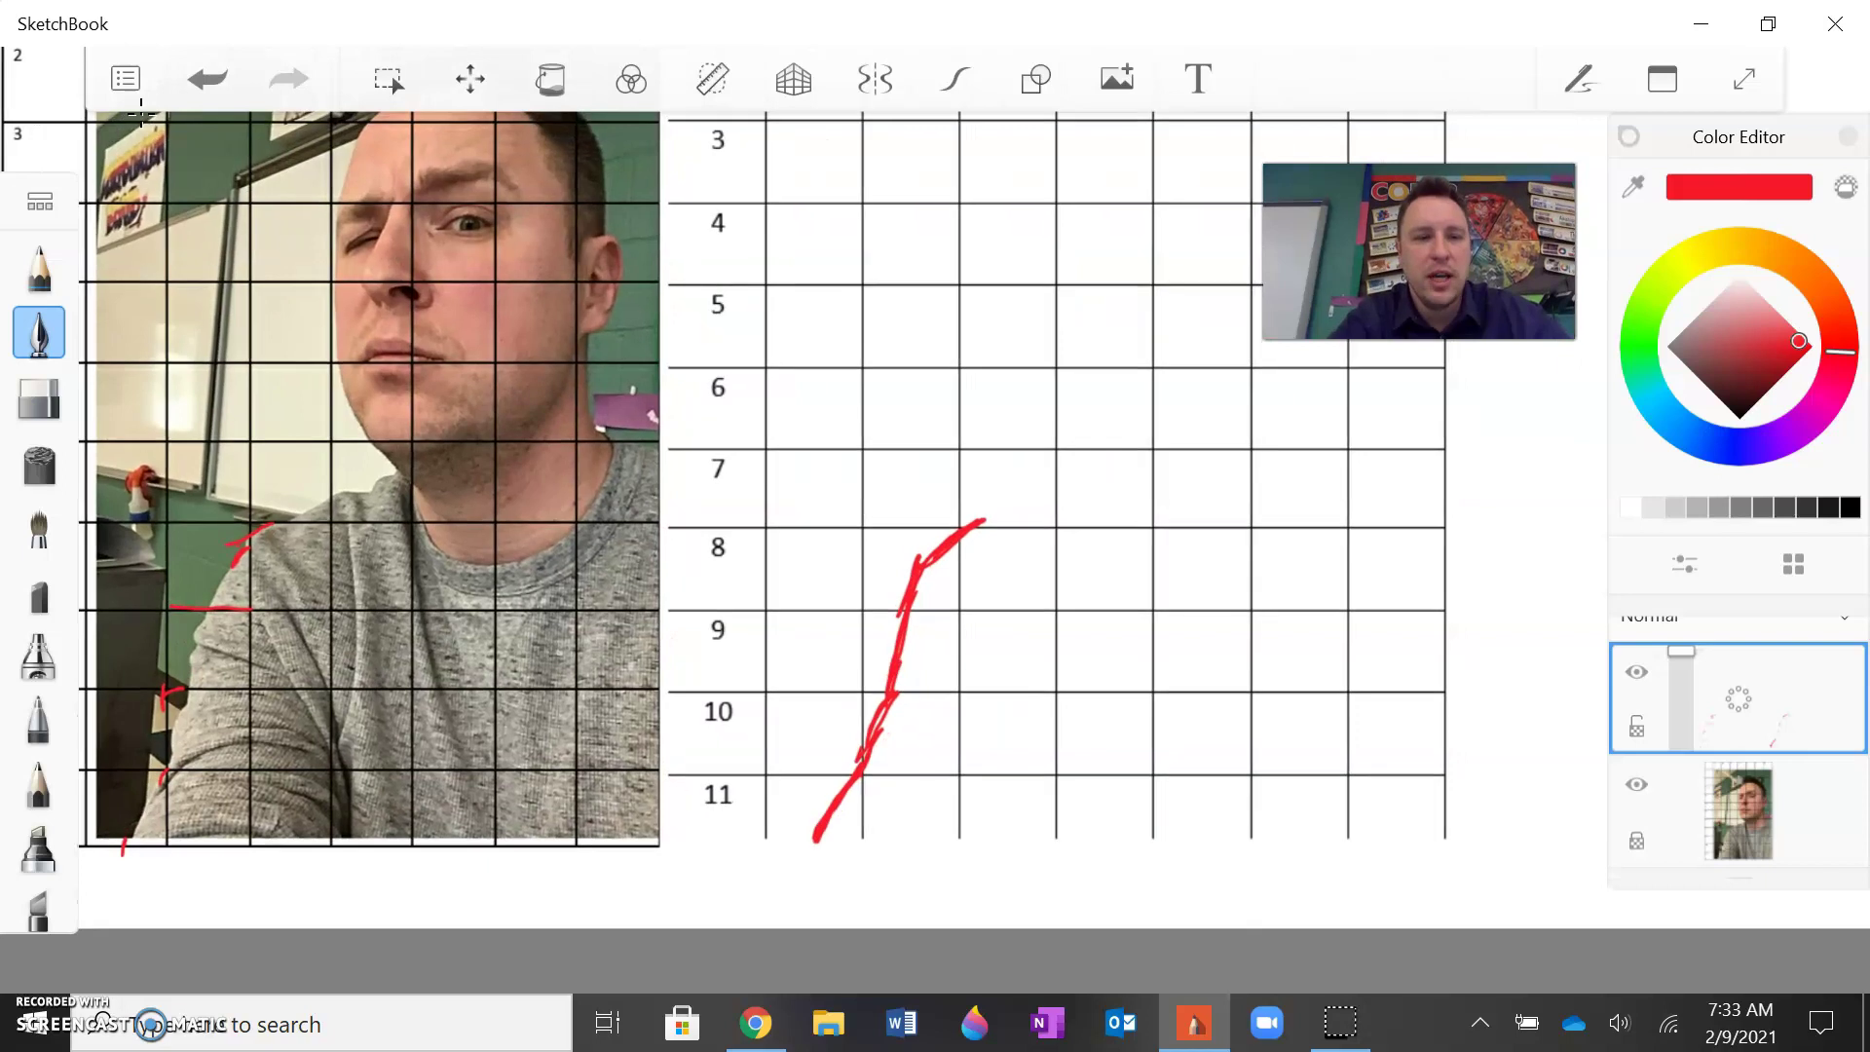
pyautogui.scroll(-1, 843, 487)
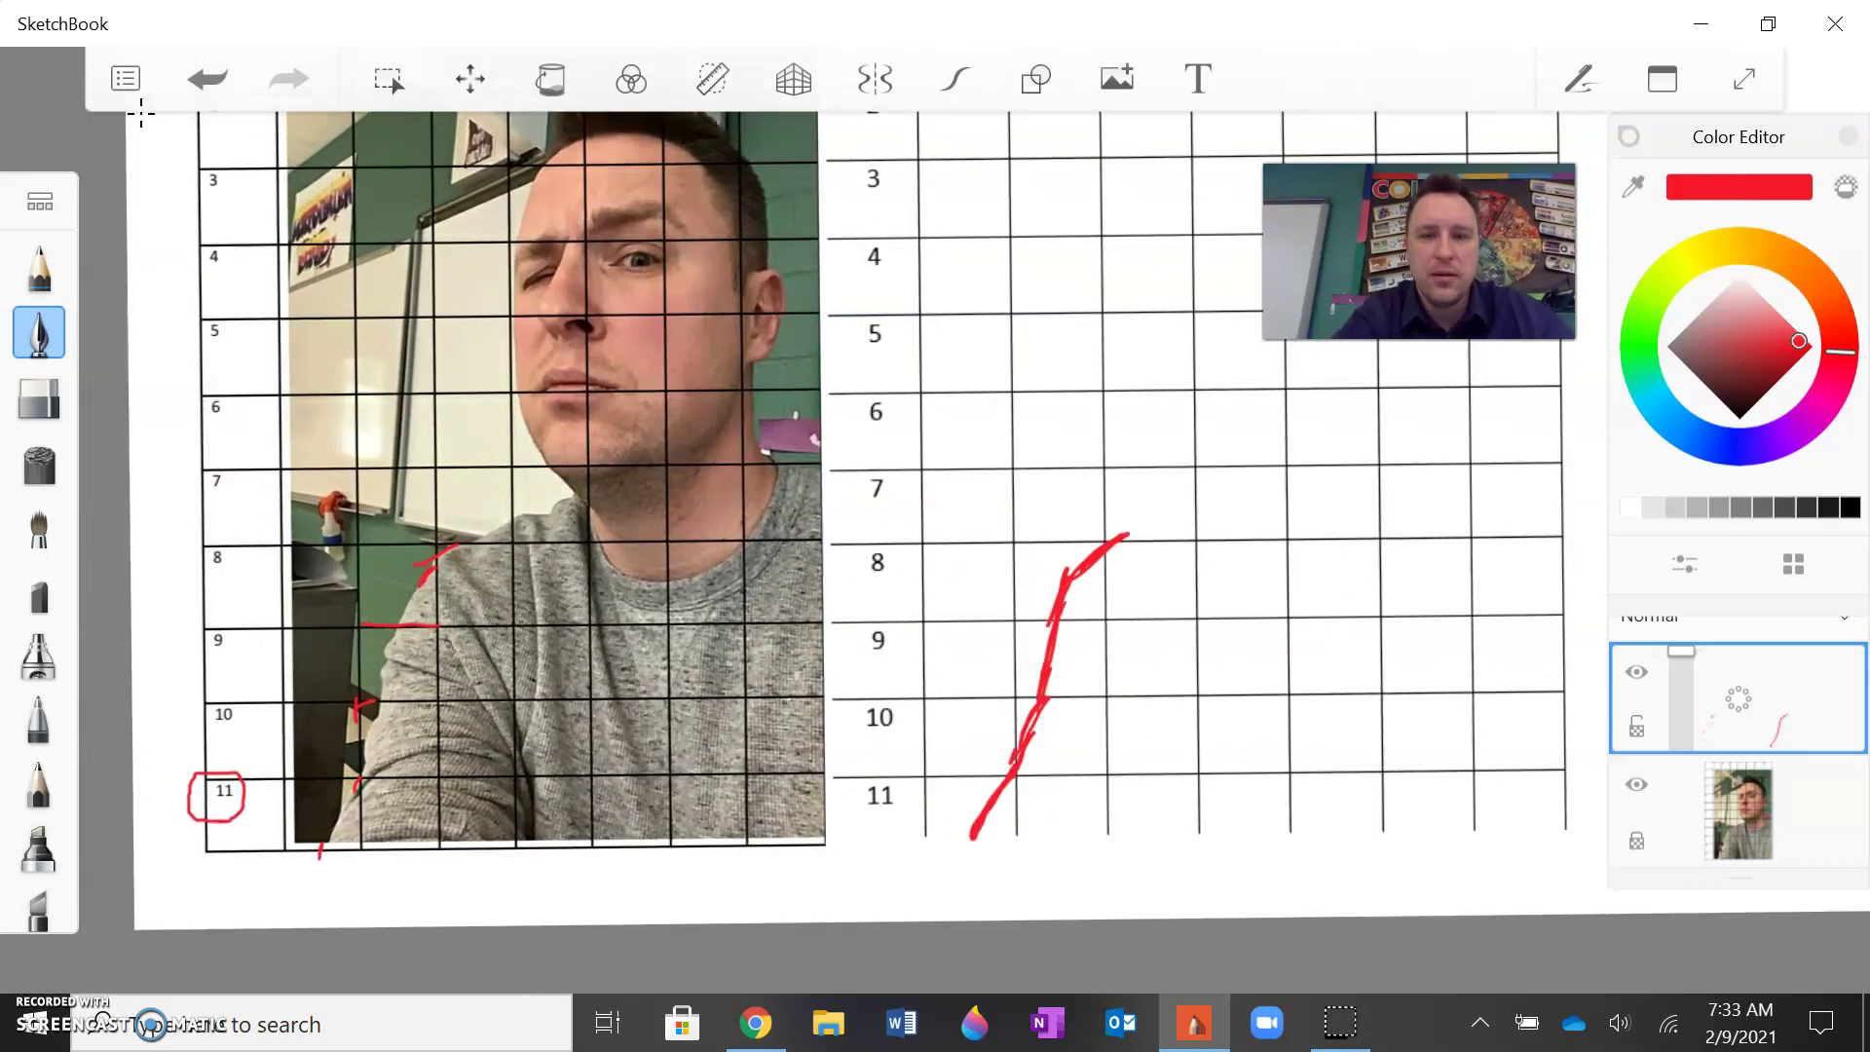
# Step: Extend the shoulder line through cells C7 and D7, and start the neck edge and double collar curve around cells D8 and E8
pyautogui.moveTo(1127, 534)
pyautogui.mouseDown()
pyautogui.moveTo(1205, 494)
pyautogui.moveTo(1241, 527)
pyautogui.moveTo(1290, 482)
pyautogui.moveTo(1306, 557)
pyautogui.moveTo(1406, 571)
pyautogui.mouseUp()
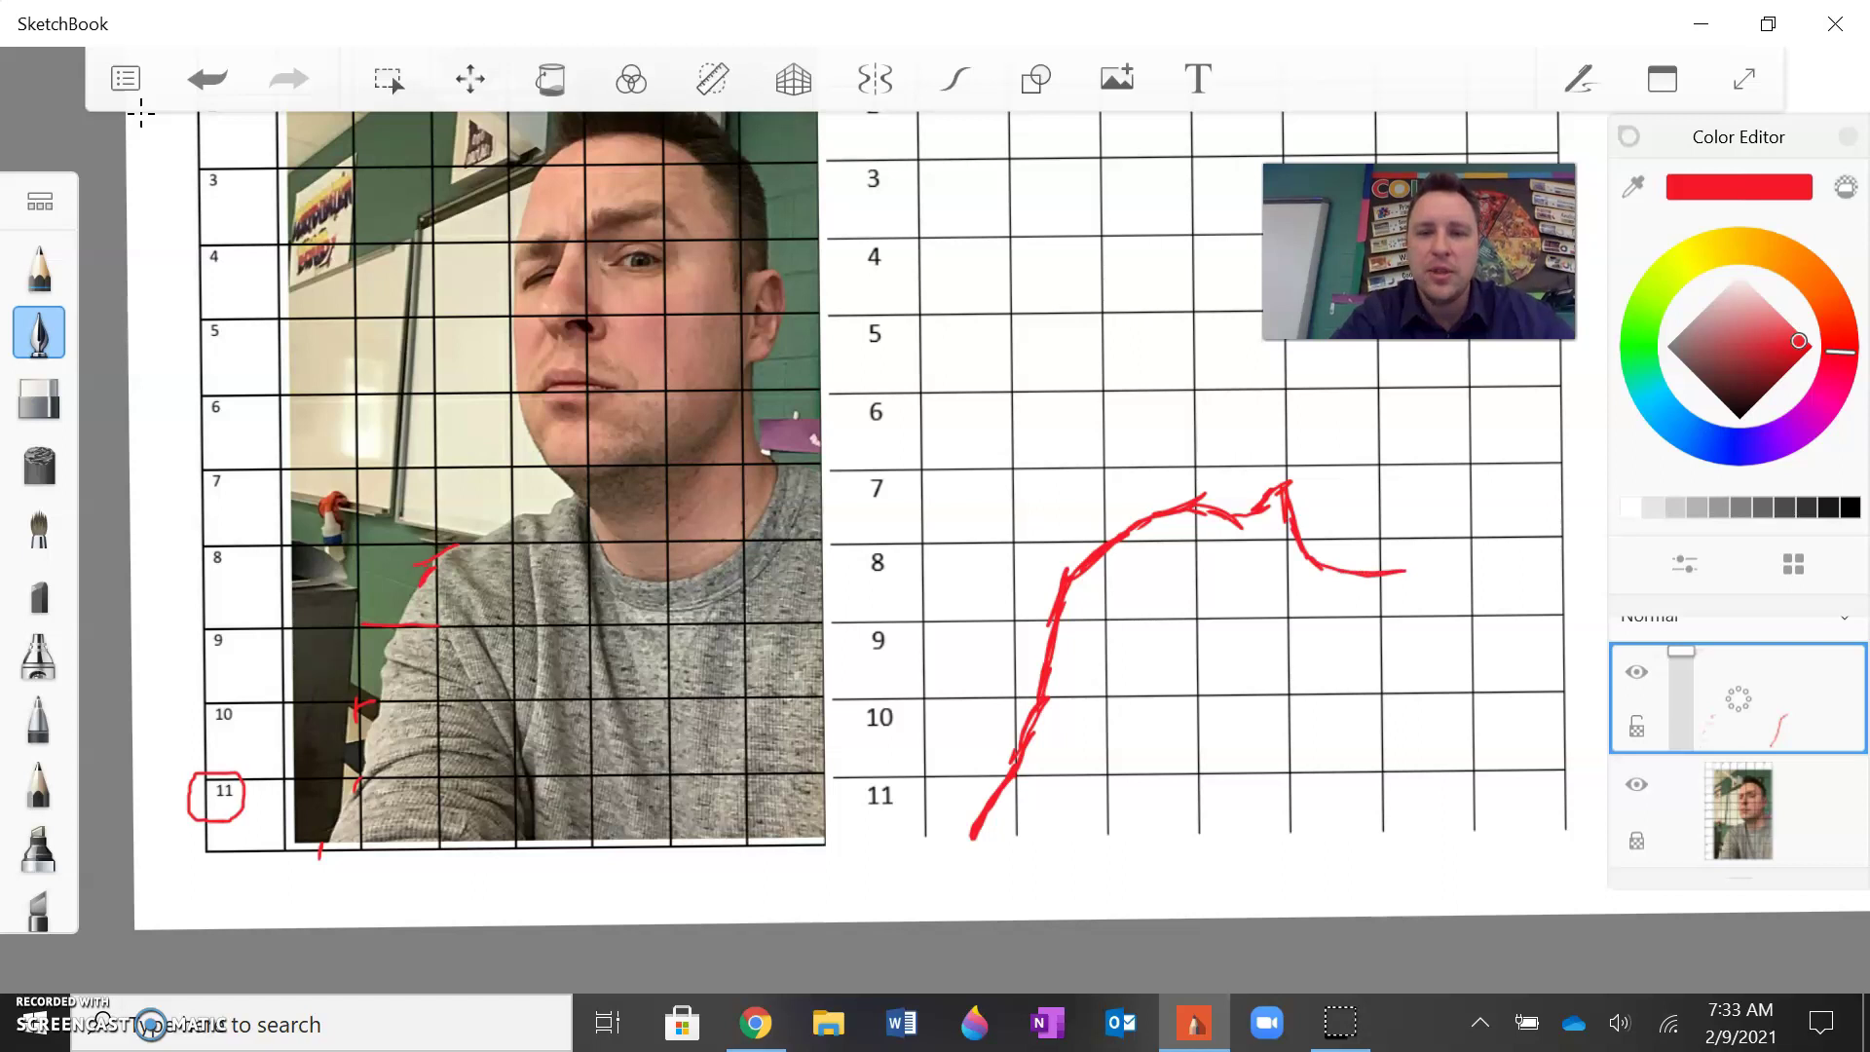
pyautogui.moveTo(1268, 545); pyautogui.dragTo(1322, 604)
pyautogui.moveTo(1275, 567); pyautogui.dragTo(1324, 600)
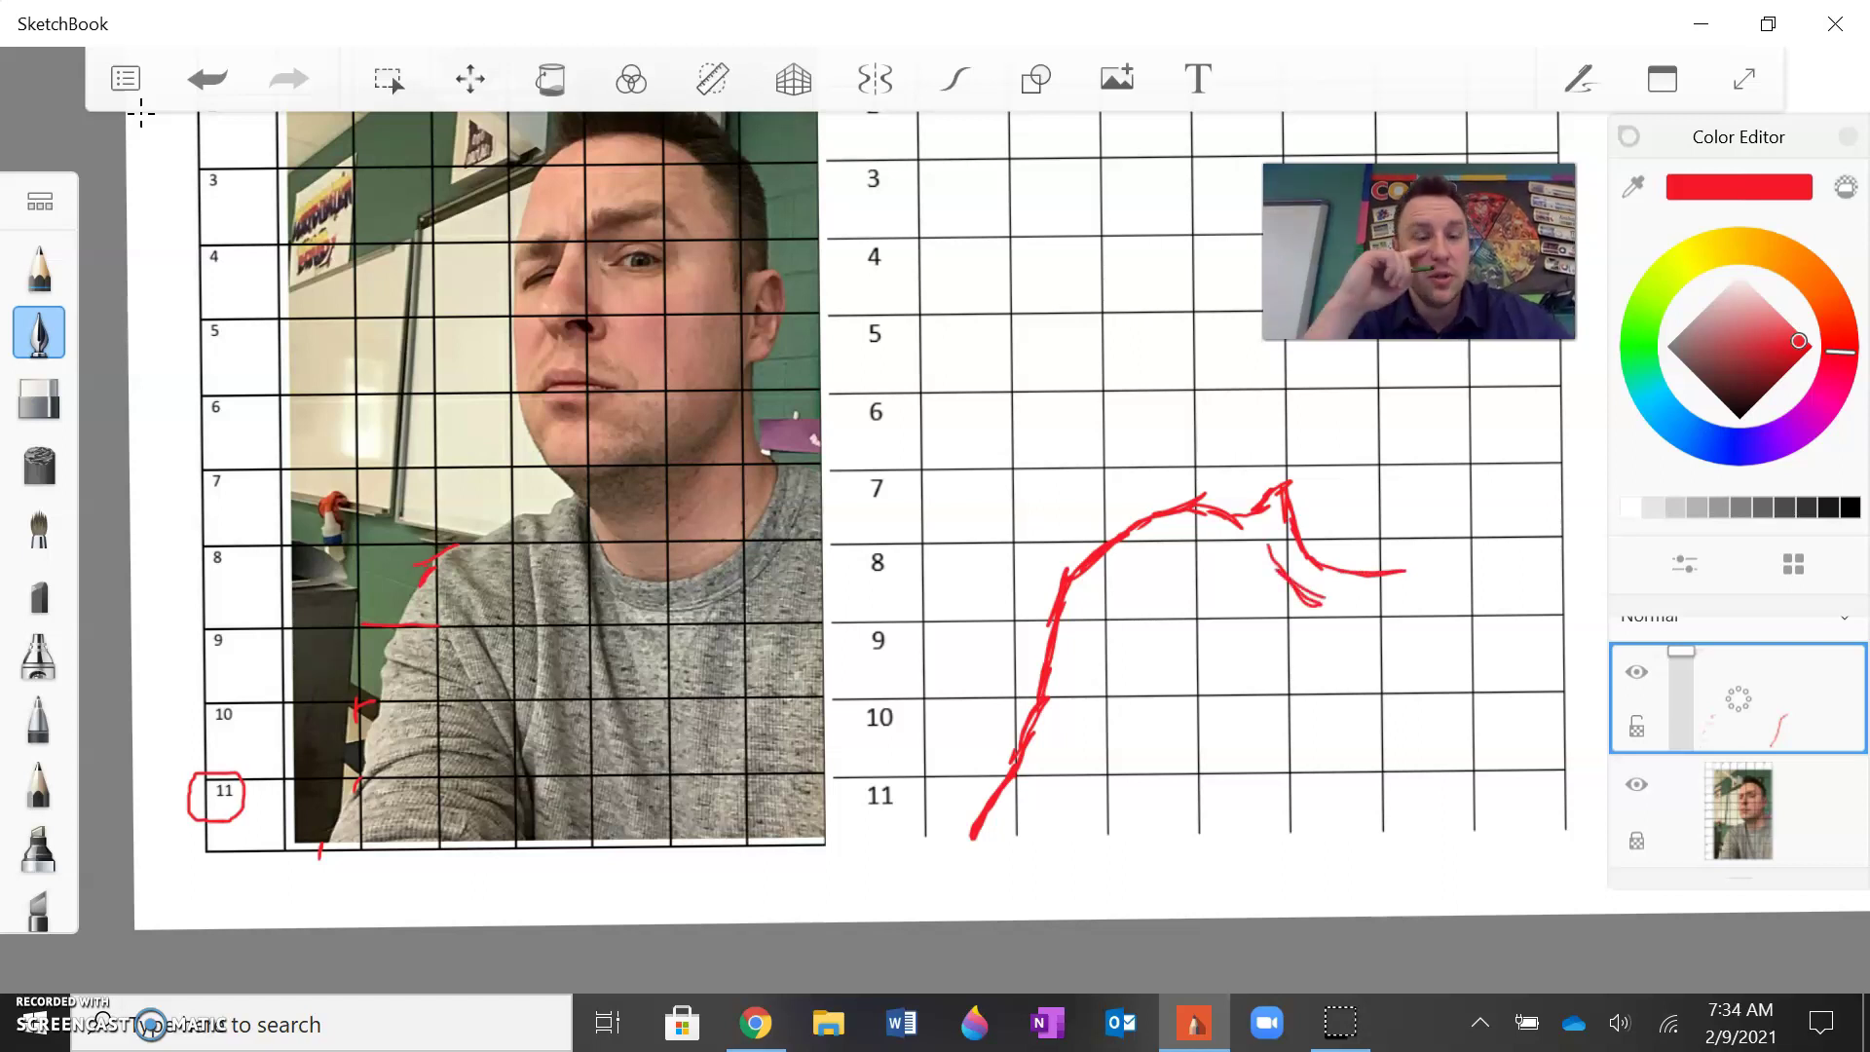
pyautogui.scroll(-2, 865, 526)
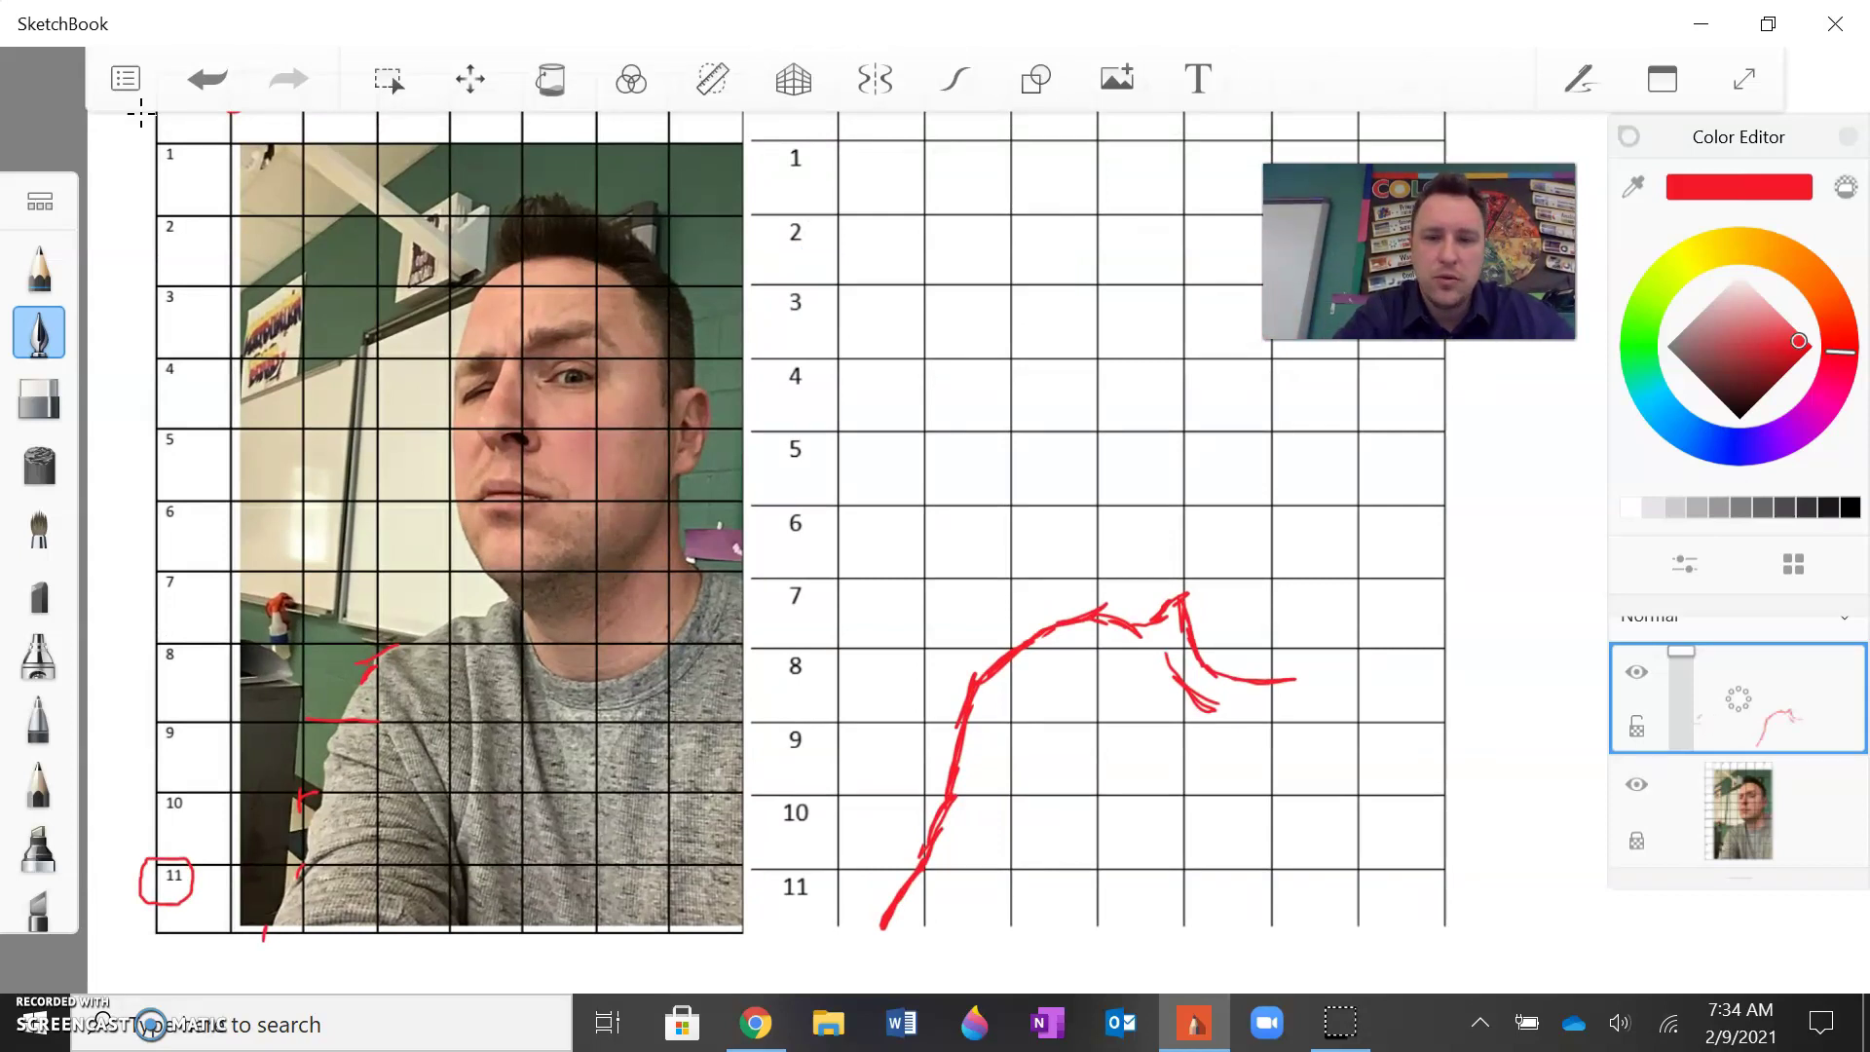
pyautogui.moveTo(1174, 609)
pyautogui.mouseDown()
pyautogui.moveTo(1163, 555)
pyautogui.moveTo(1175, 597)
pyautogui.mouseUp()
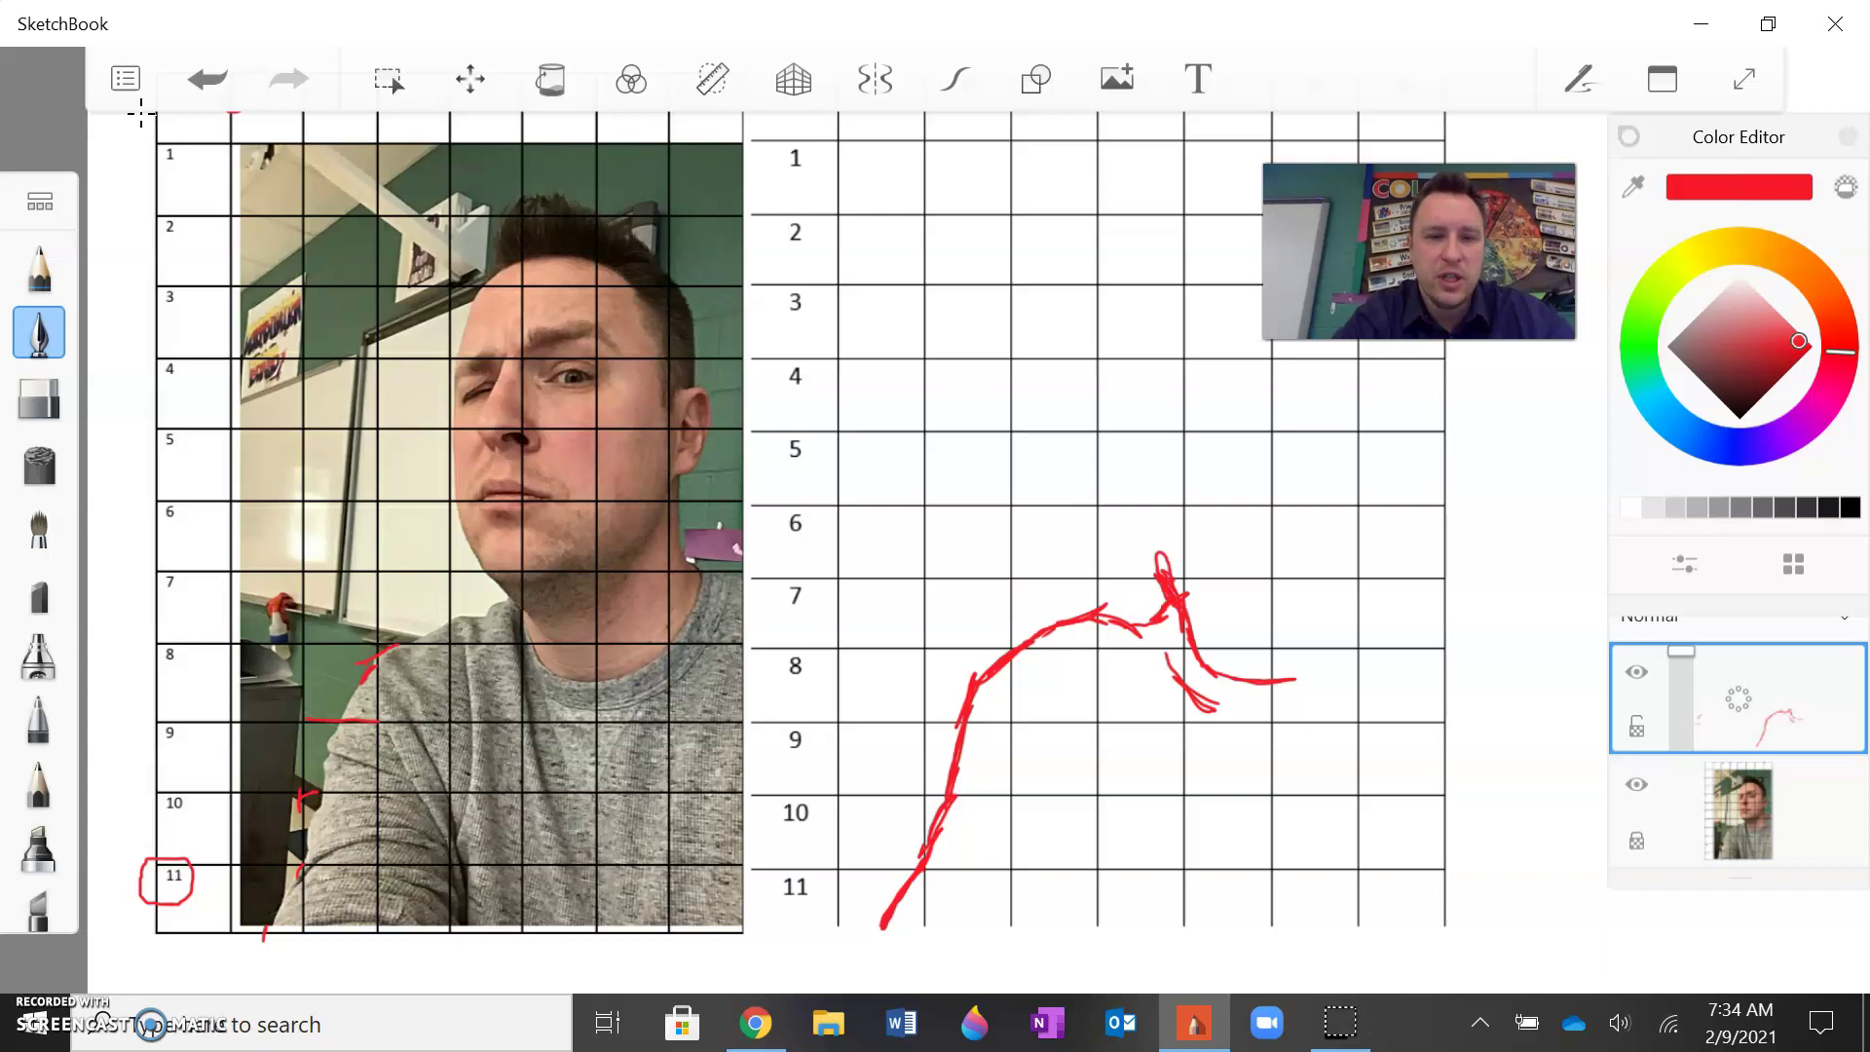
pyautogui.moveTo(1110, 484)
pyautogui.mouseDown()
pyautogui.moveTo(1112, 534)
pyautogui.moveTo(1165, 571)
pyautogui.moveTo(1169, 599)
pyautogui.moveTo(1105, 496)
pyautogui.moveTo(1093, 371)
pyautogui.moveTo(1120, 249)
pyautogui.mouseUp()
pyautogui.moveTo(1103, 312); pyautogui.dragTo(1176, 149)
pyautogui.scroll(-2, 847, 546)
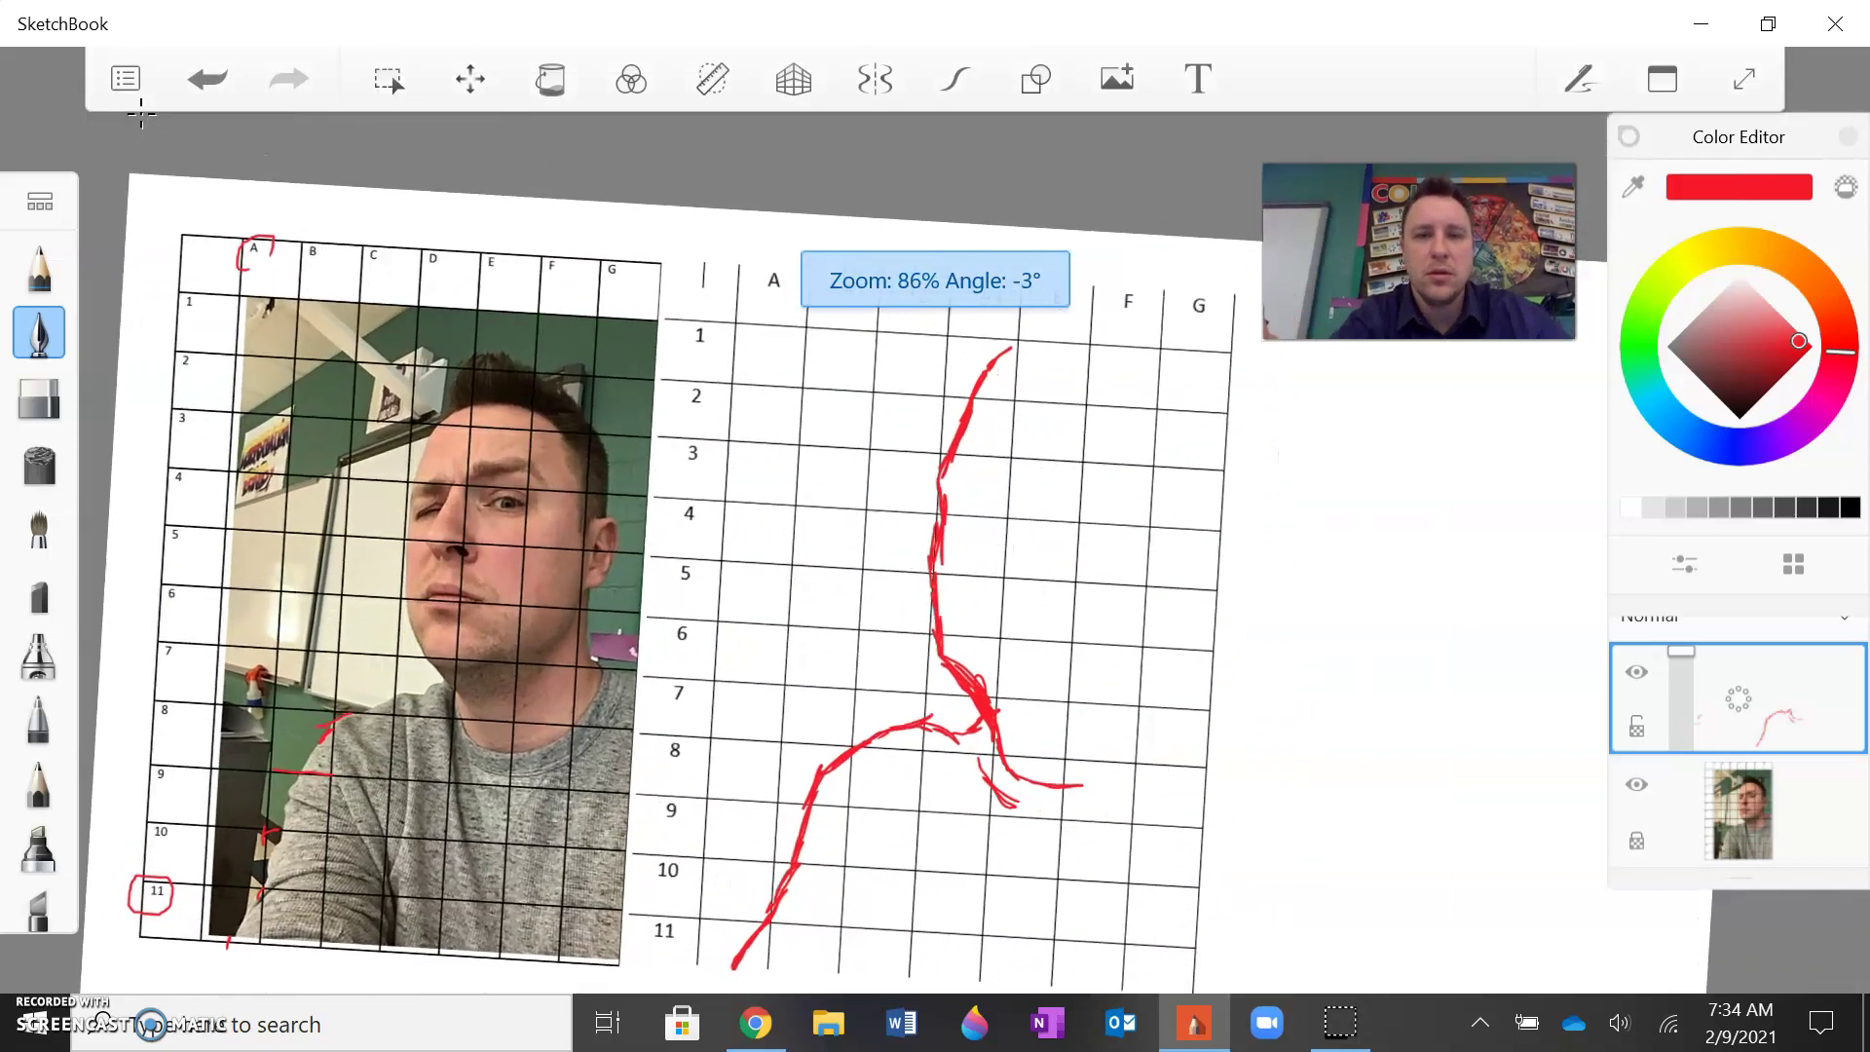
pyautogui.scroll(1, 847, 545)
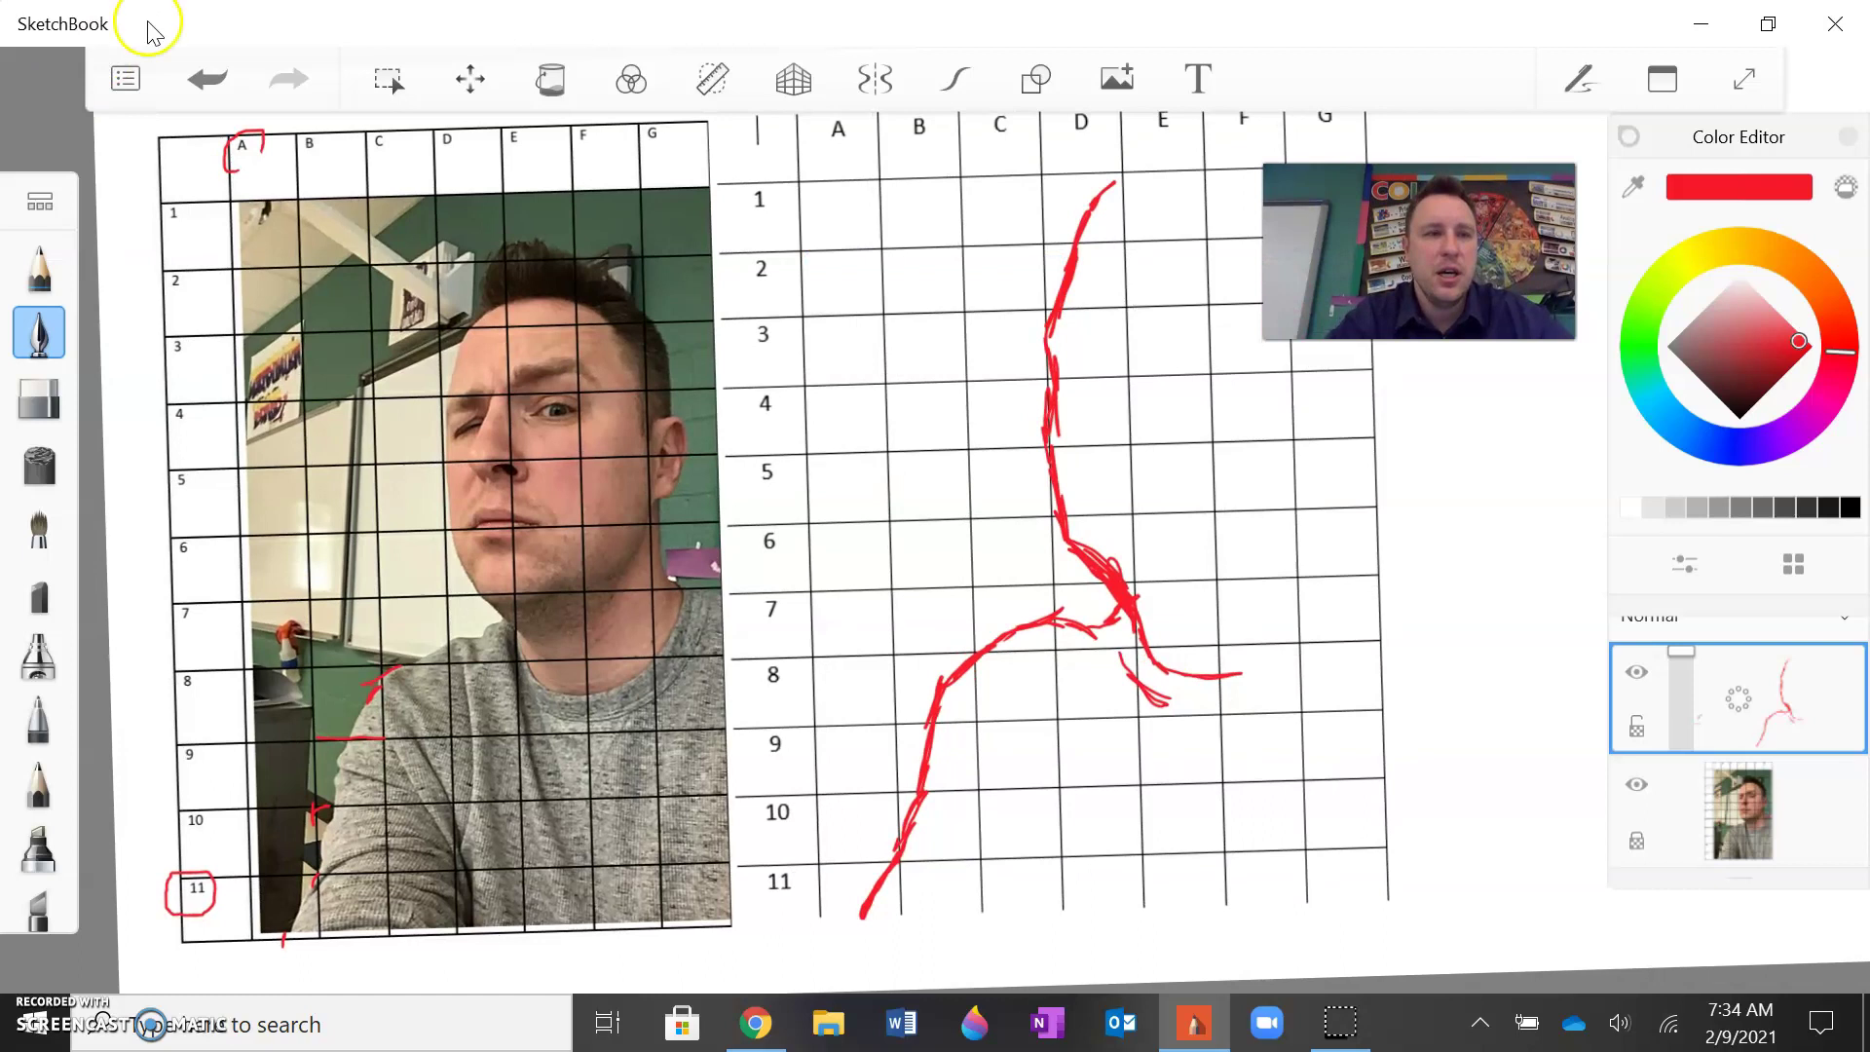
pyautogui.click(203, 84)
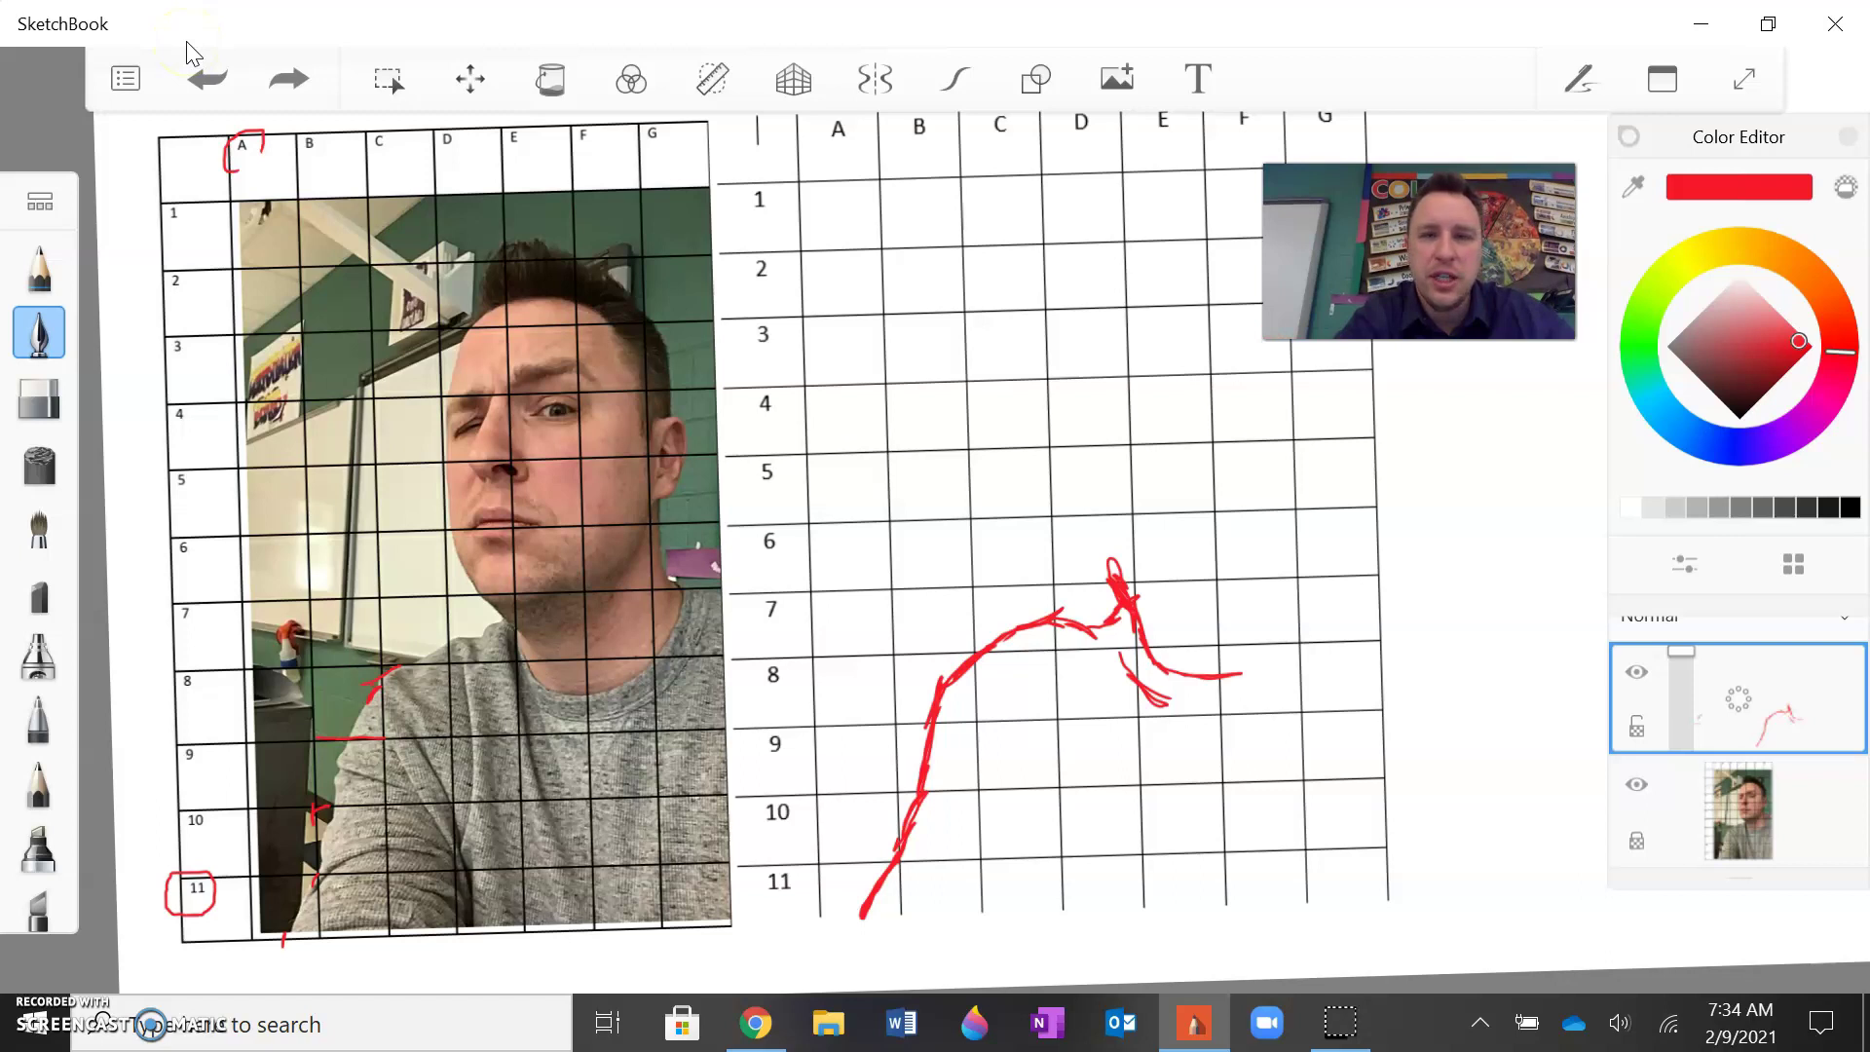
# Step: Draw the face edge up column D from row 7 to row 2 and continue the hairline across cells E2 and F2
pyautogui.moveTo(1096, 305)
pyautogui.mouseDown()
pyautogui.moveTo(1129, 269)
pyautogui.moveTo(1062, 386)
pyautogui.moveTo(1093, 580)
pyautogui.moveTo(1128, 621)
pyautogui.mouseUp()
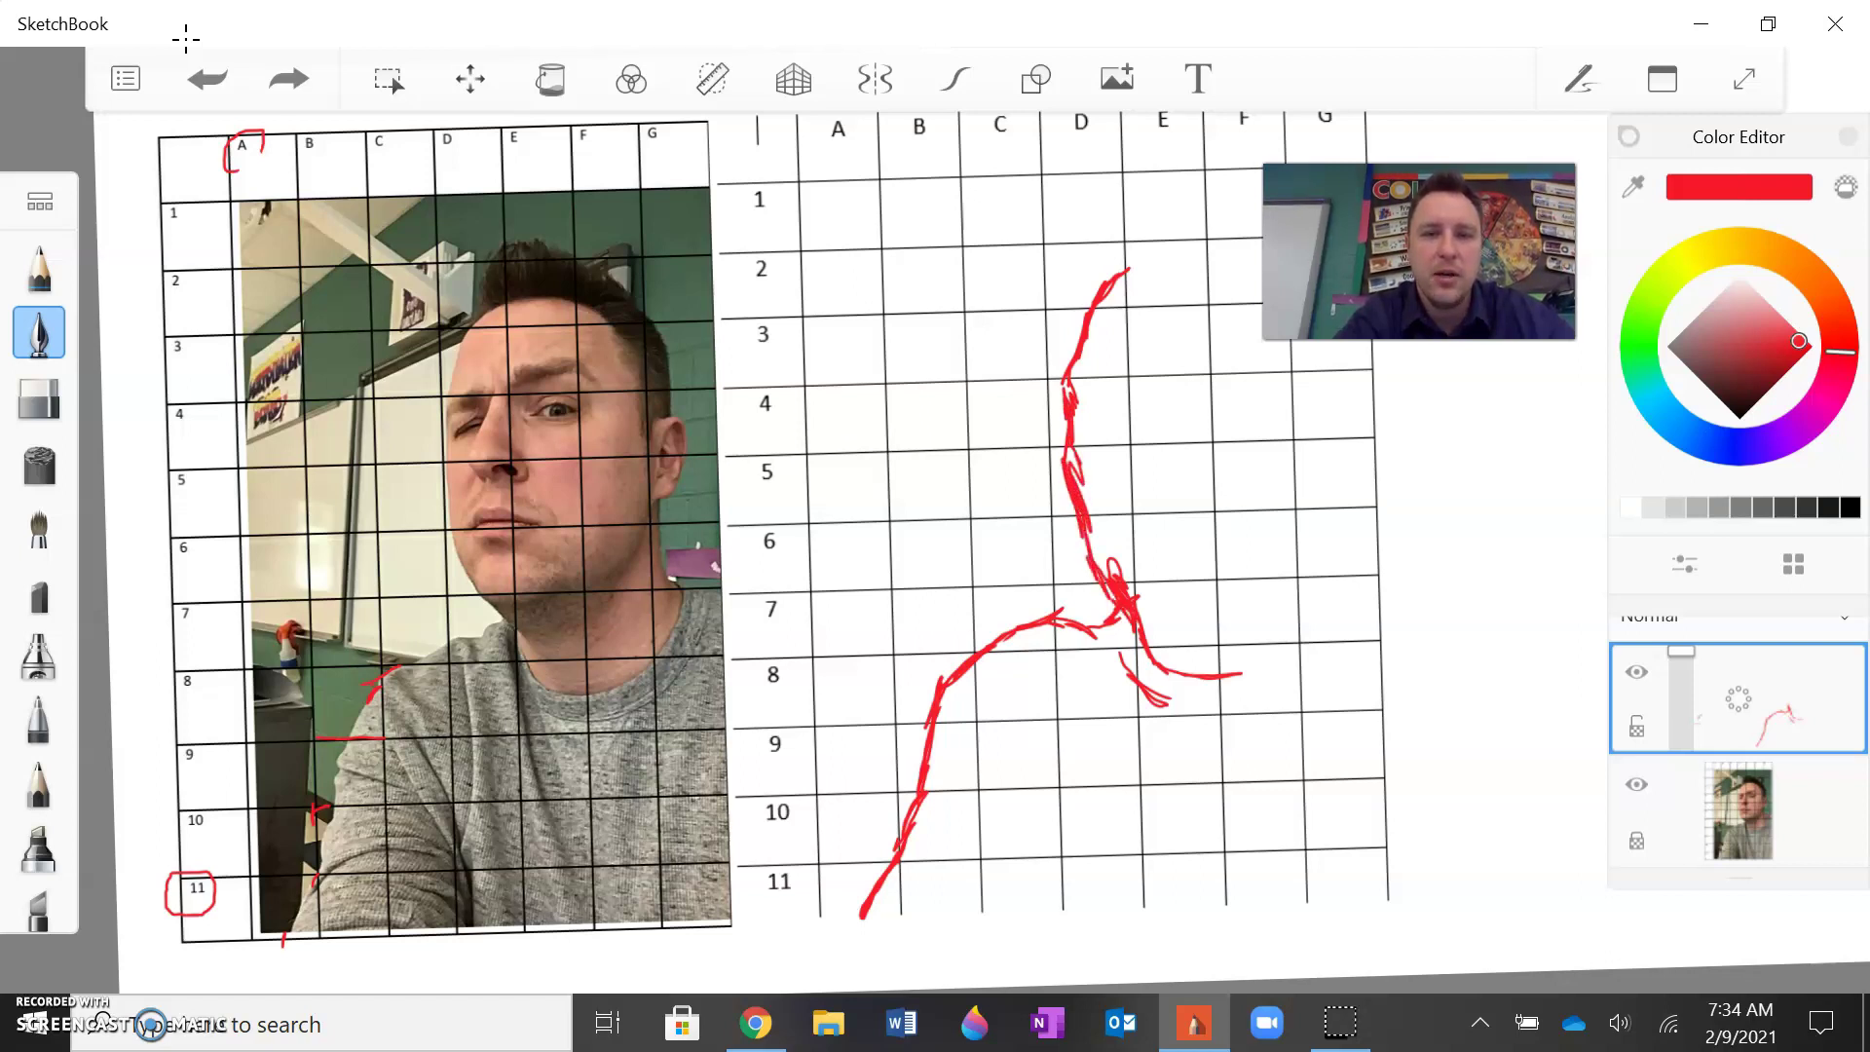
pyautogui.moveTo(974, 526); pyautogui.dragTo(849, 590)
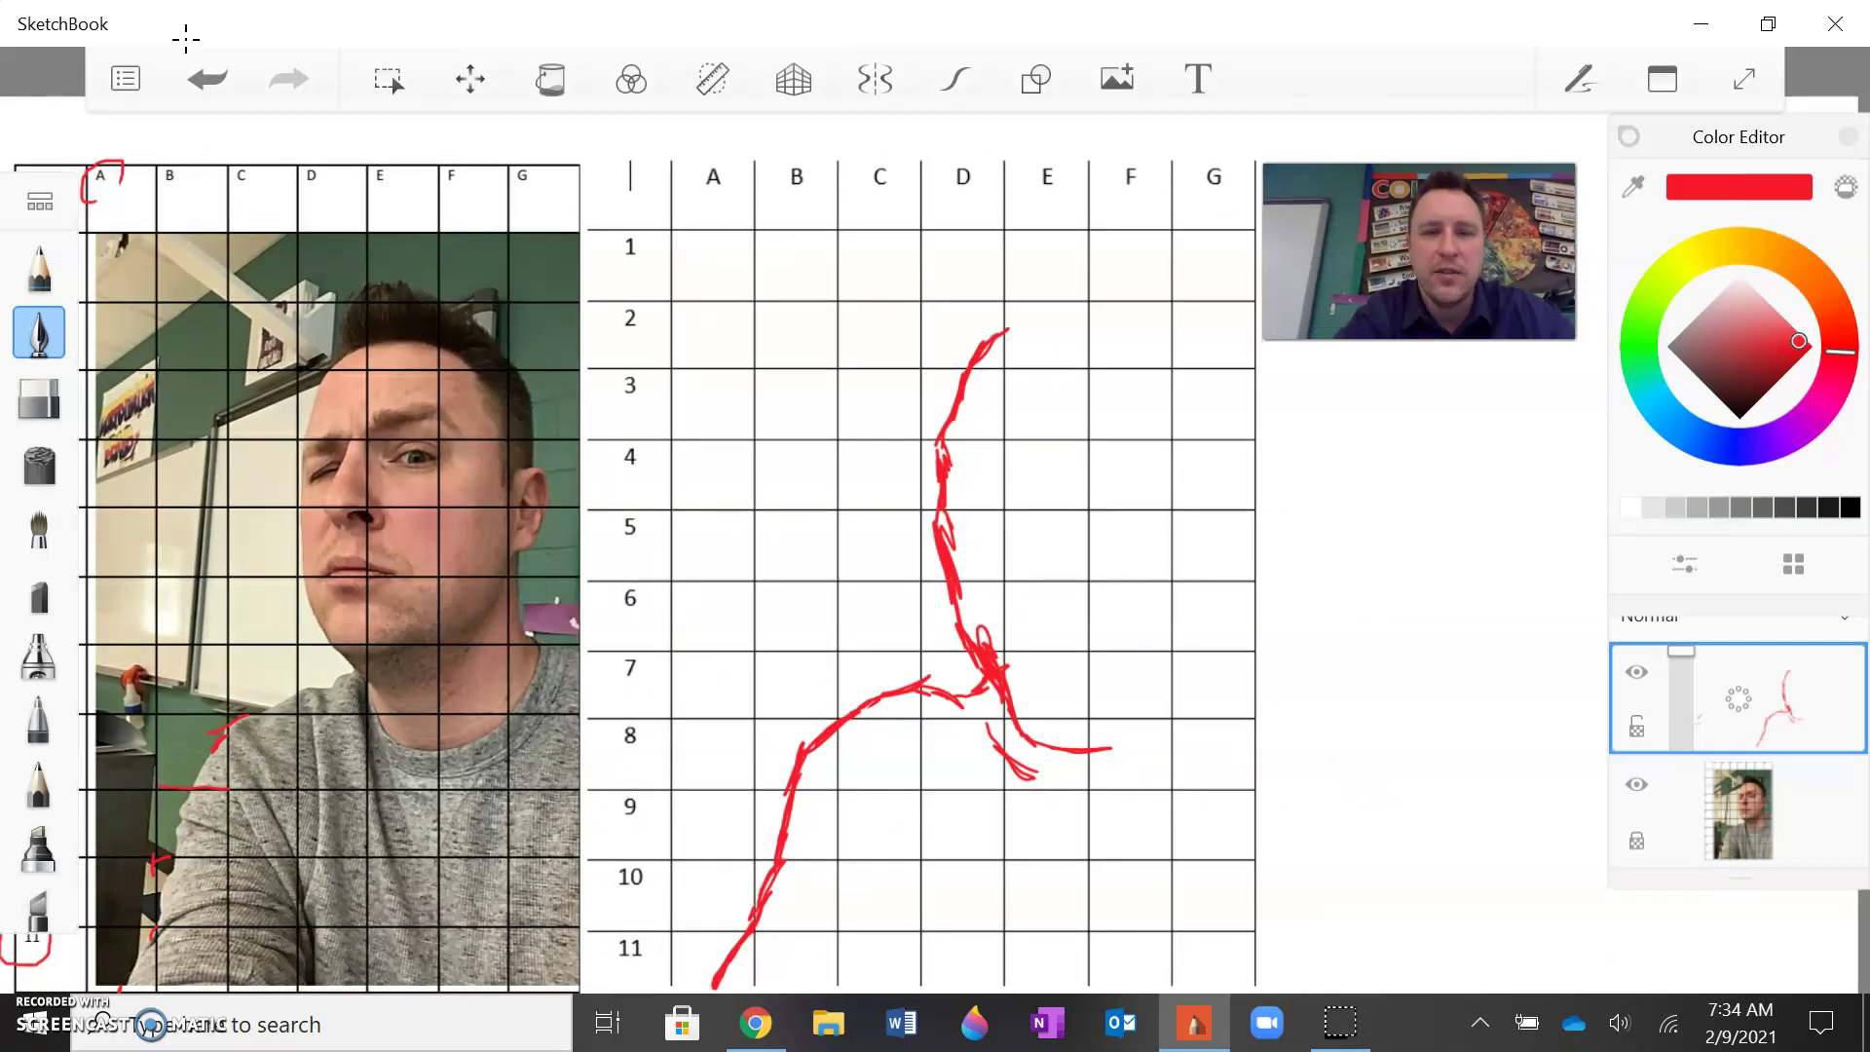
pyautogui.moveTo(1003, 333)
pyautogui.mouseDown()
pyautogui.moveTo(1056, 307)
pyautogui.moveTo(1139, 308)
pyautogui.moveTo(1187, 357)
pyautogui.mouseUp()
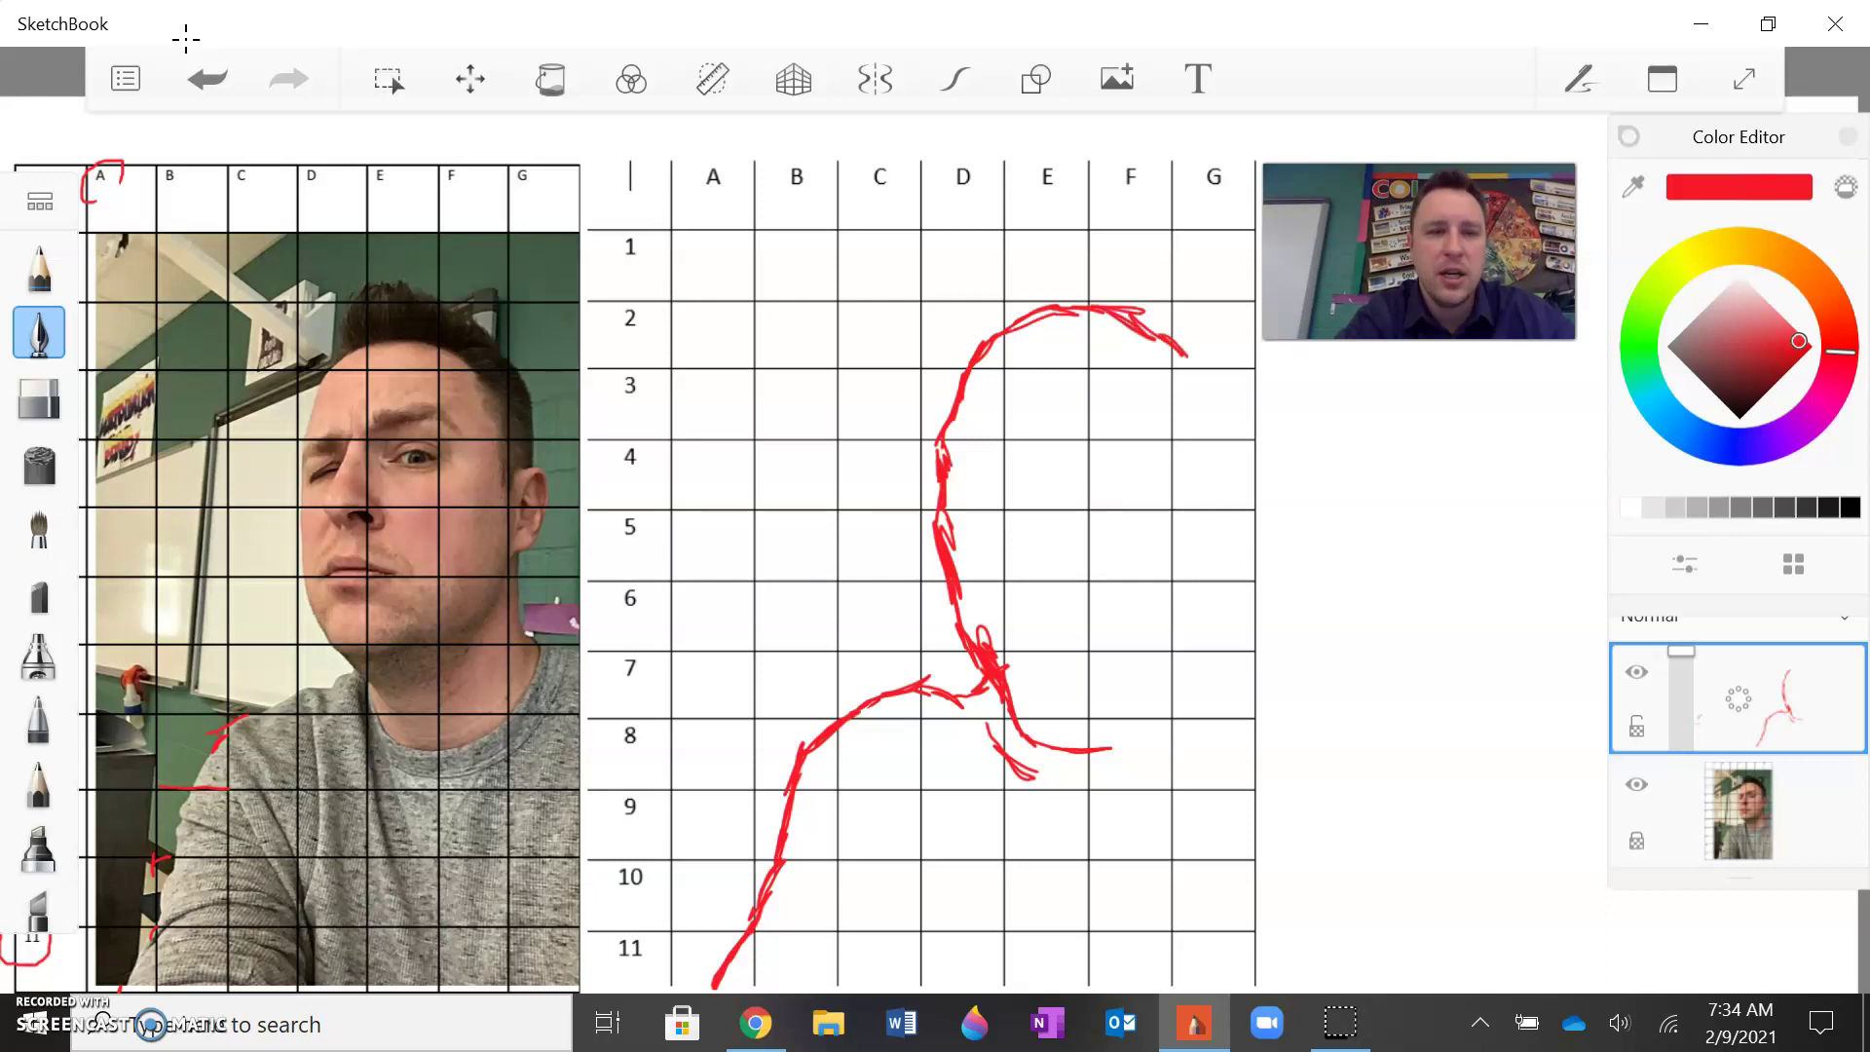
# Step: Draw the outer hair contour from cell D2 over row 1 and down column G, adding the sideburn and the start of the ear
pyautogui.moveTo(992, 288)
pyautogui.mouseDown()
pyautogui.moveTo(978, 349)
pyautogui.moveTo(1025, 252)
pyautogui.moveTo(1181, 300)
pyautogui.moveTo(1213, 321)
pyautogui.moveTo(1218, 416)
pyautogui.mouseUp()
pyautogui.moveTo(1215, 341)
pyautogui.mouseDown()
pyautogui.moveTo(1225, 448)
pyautogui.moveTo(1193, 387)
pyautogui.moveTo(1191, 418)
pyautogui.moveTo(1181, 387)
pyautogui.moveTo(1139, 443)
pyautogui.moveTo(1179, 480)
pyautogui.mouseUp()
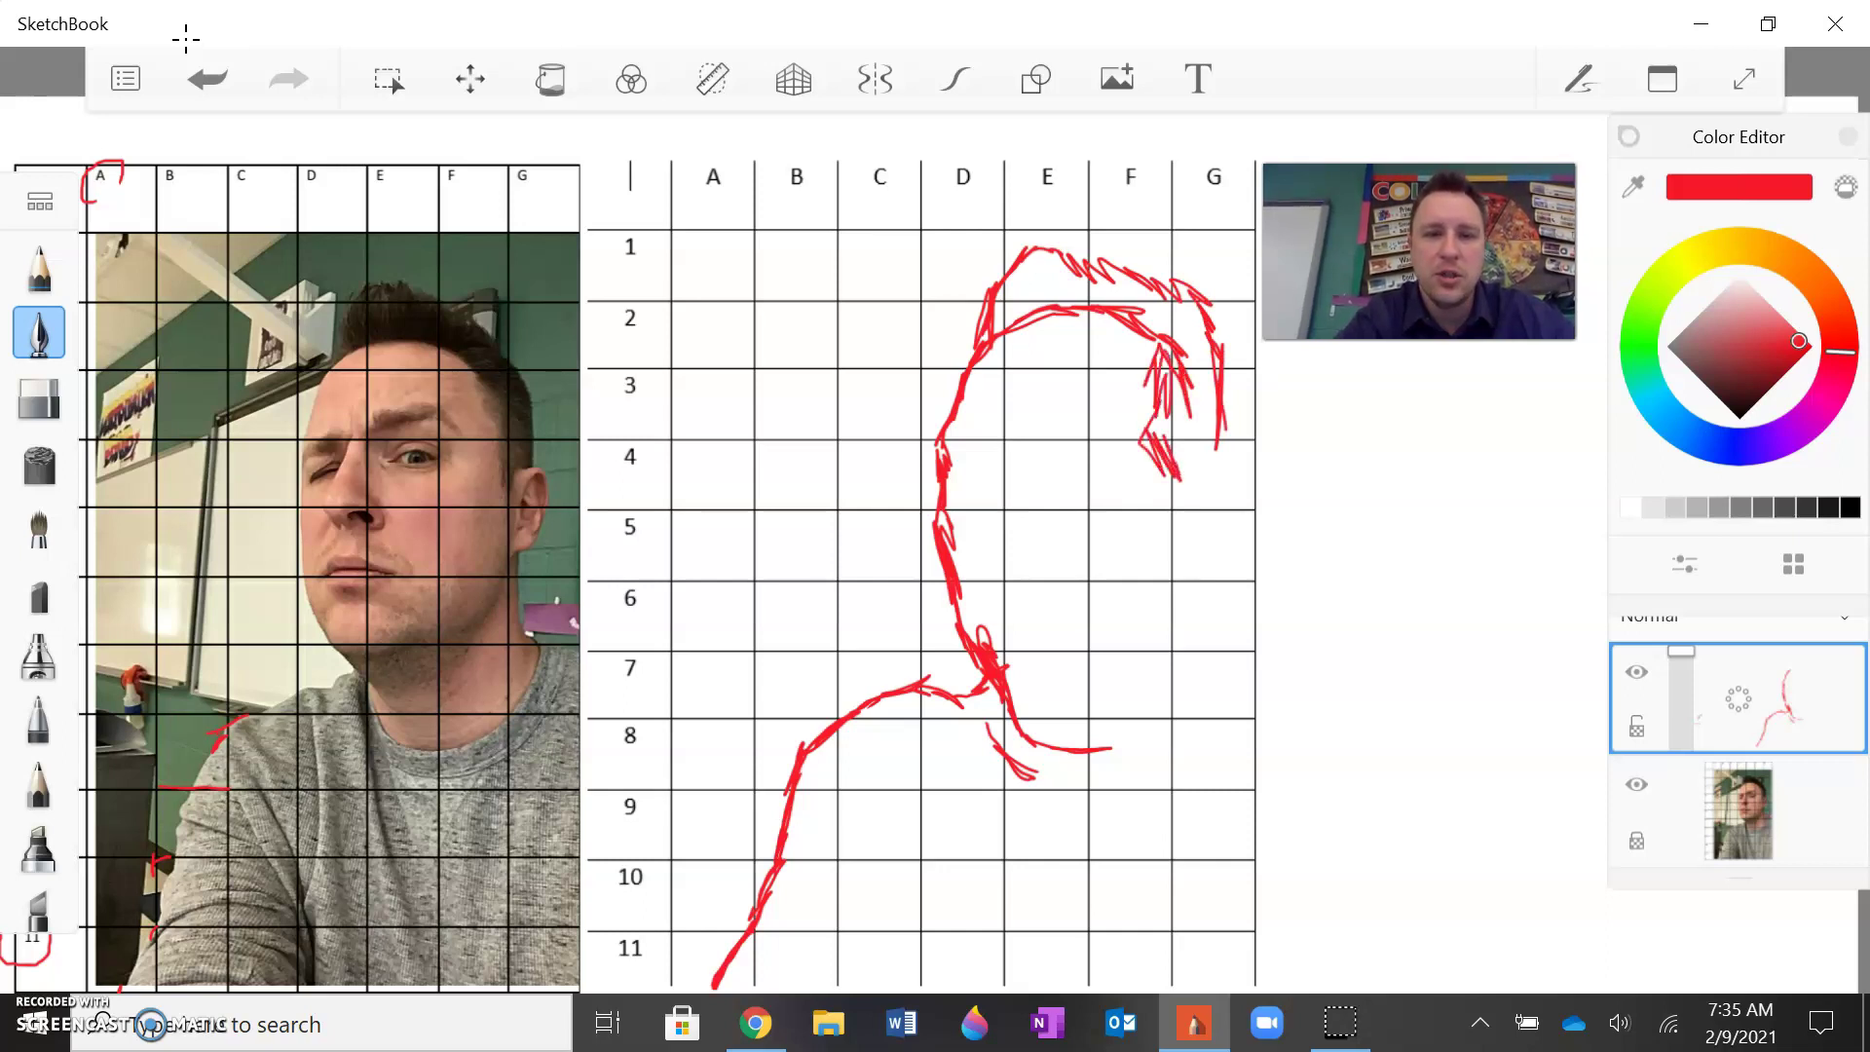
pyautogui.moveTo(1218, 421)
pyautogui.mouseDown()
pyautogui.moveTo(1182, 458)
pyautogui.moveTo(1223, 475)
pyautogui.moveTo(1227, 502)
pyautogui.mouseUp()
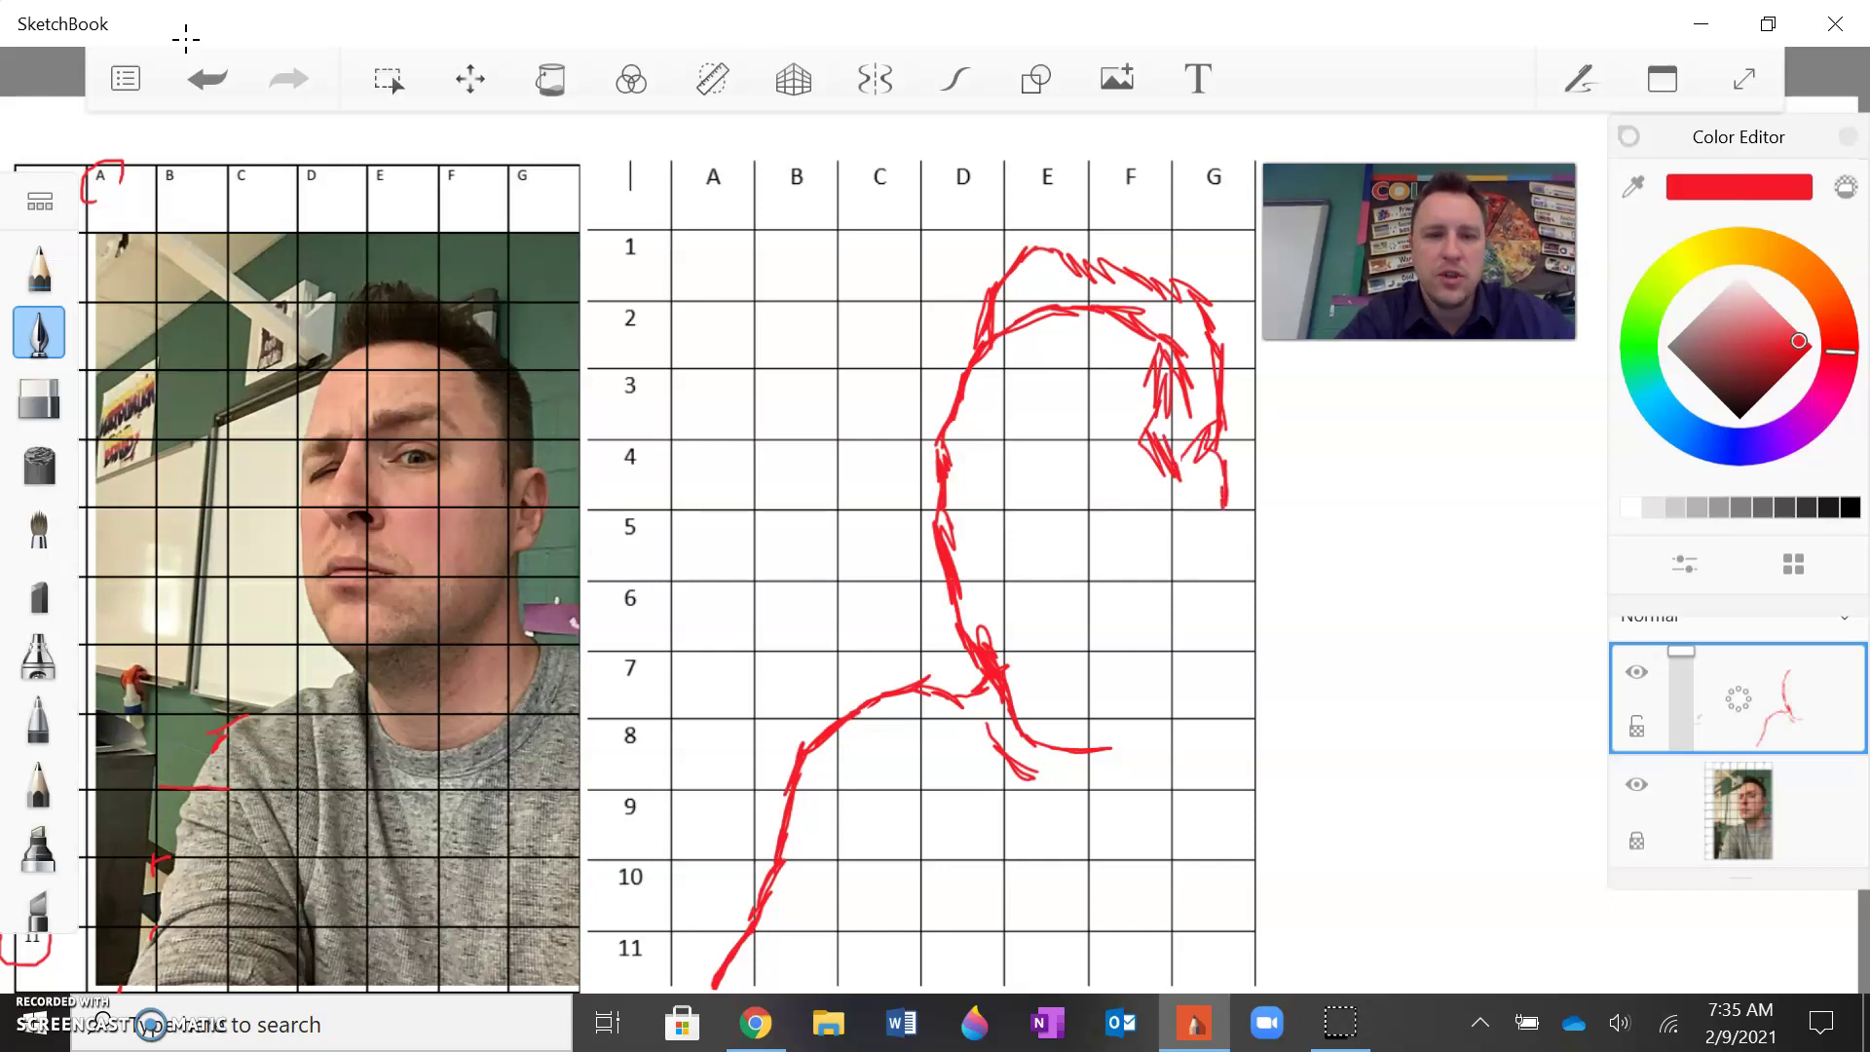
# Step: Complete the ear's outer edge, draw the jaw and chin line back across row 7, and hatch the top of the hair
pyautogui.moveTo(1224, 541)
pyautogui.mouseDown()
pyautogui.moveTo(1187, 568)
pyautogui.moveTo(1166, 668)
pyautogui.mouseUp()
pyautogui.moveTo(1017, 682)
pyautogui.mouseDown()
pyautogui.moveTo(1113, 688)
pyautogui.moveTo(1196, 619)
pyautogui.mouseUp()
pyautogui.moveTo(1115, 703); pyautogui.dragTo(1189, 591)
pyautogui.moveTo(989, 293)
pyautogui.mouseDown()
pyautogui.moveTo(1022, 246)
pyautogui.moveTo(1126, 271)
pyautogui.mouseUp()
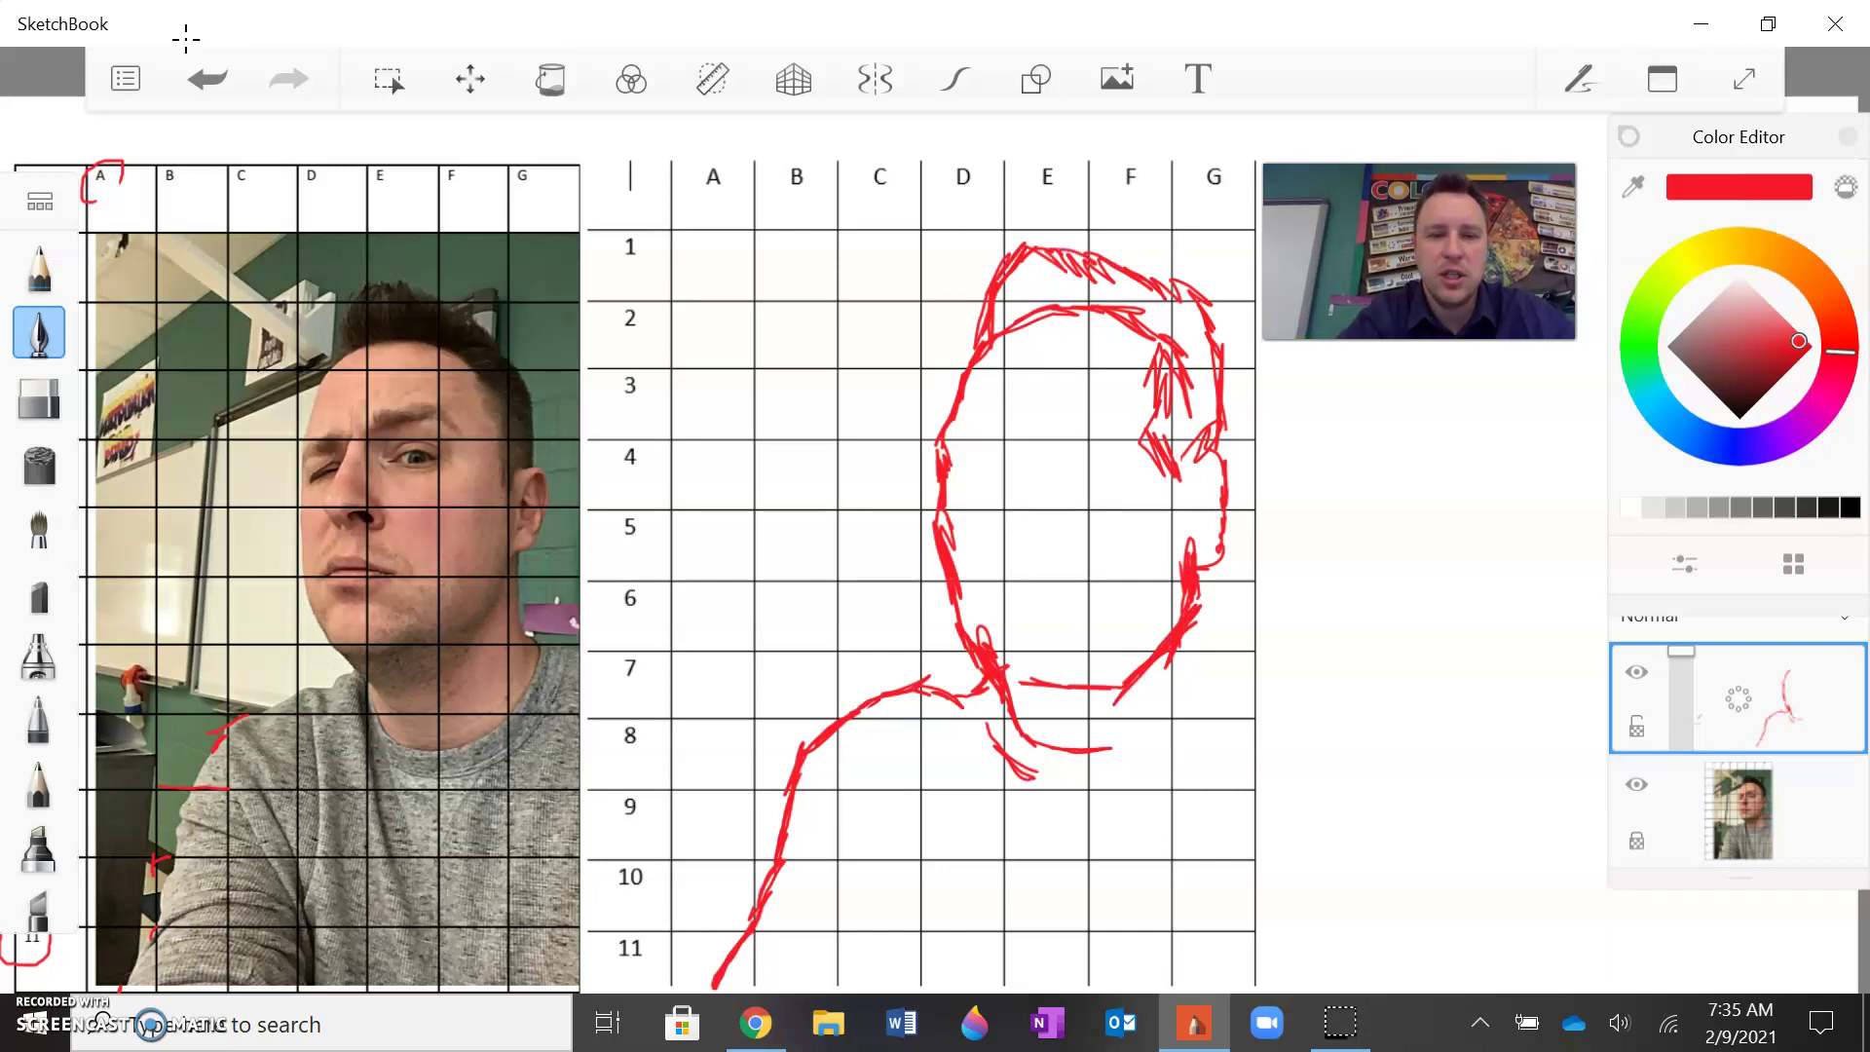
# Step: Draw the neck edge and shoulder line in columns F and G, and the lower collar curve across cells F8 and G8
pyautogui.moveTo(1156, 659)
pyautogui.mouseDown()
pyautogui.moveTo(1202, 737)
pyautogui.moveTo(1274, 716)
pyautogui.mouseUp()
pyautogui.moveTo(1091, 779)
pyautogui.mouseDown()
pyautogui.moveTo(1189, 748)
pyautogui.moveTo(1150, 774)
pyautogui.mouseUp()
pyautogui.moveTo(1150, 784)
pyautogui.mouseDown()
pyautogui.moveTo(1235, 728)
pyautogui.moveTo(1200, 750)
pyautogui.mouseUp()
pyautogui.moveTo(1111, 779); pyautogui.dragTo(1224, 756)
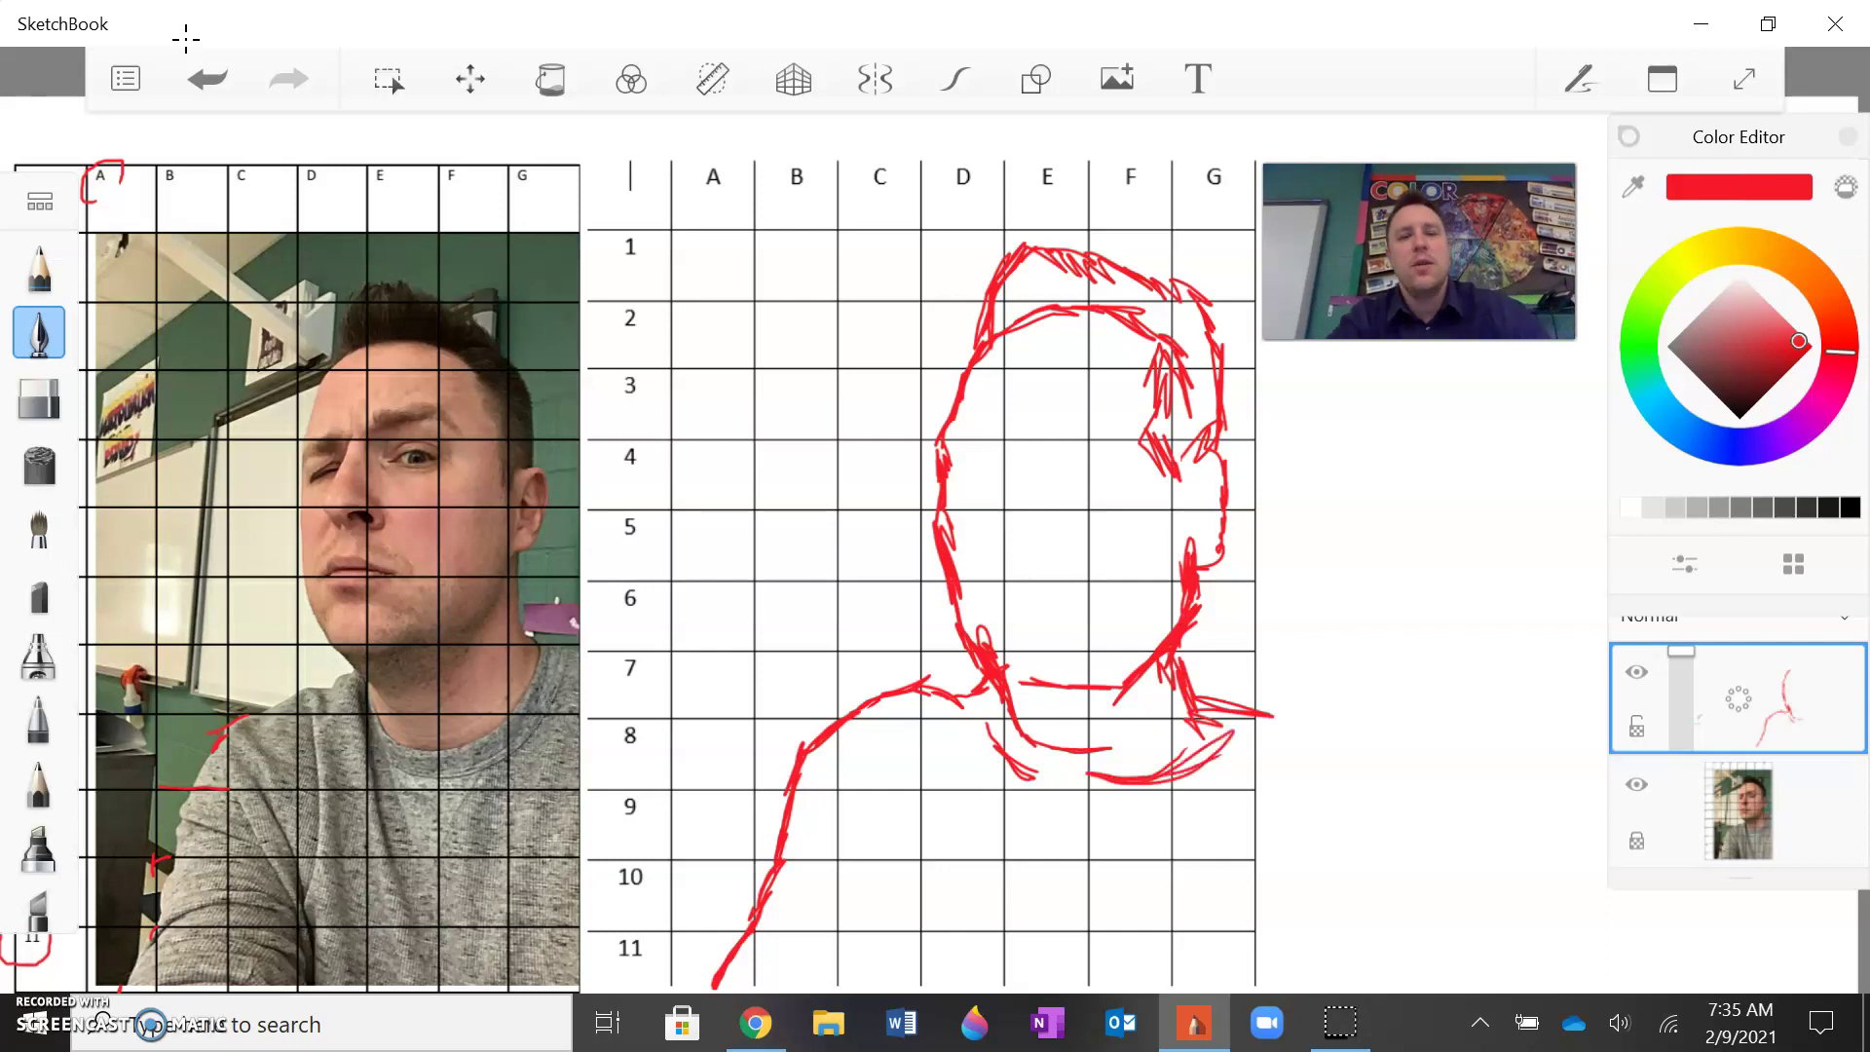
# Step: Outline cell E4 around the open eye on the photo grid in red
pyautogui.scroll(-3, 769, 682)
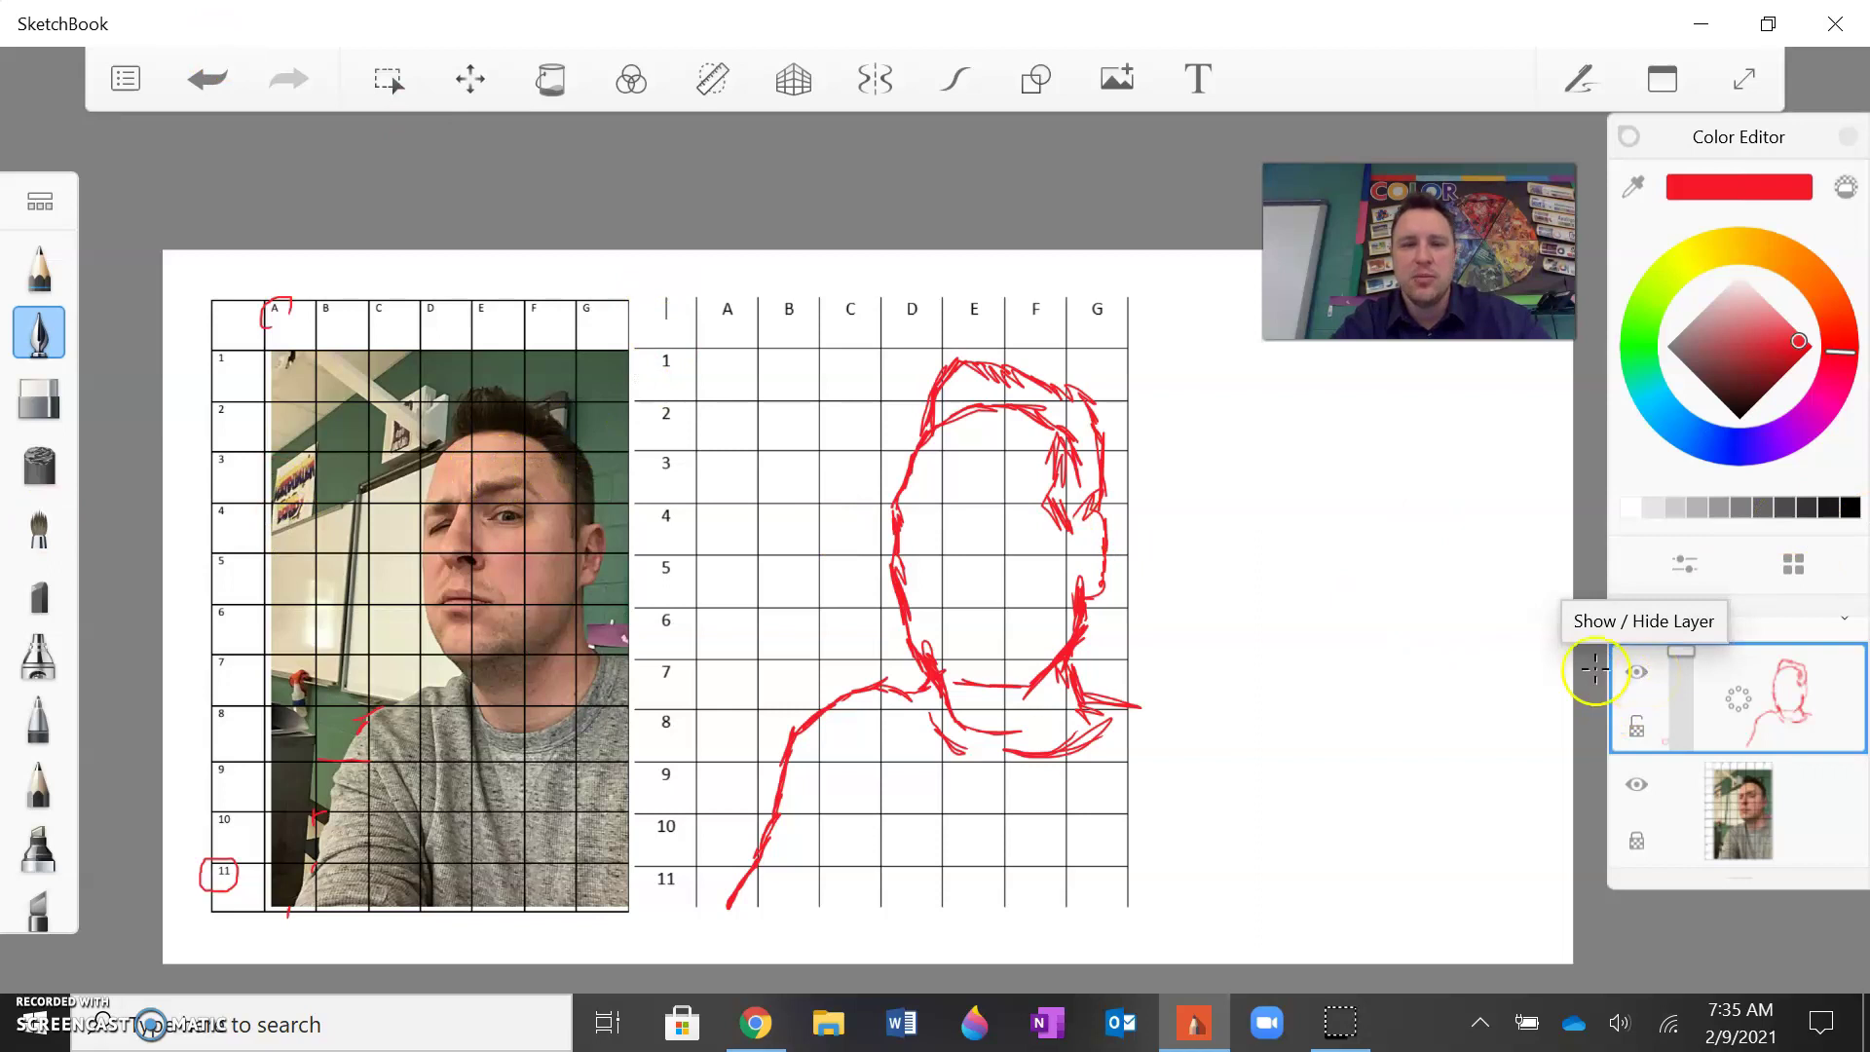
pyautogui.scroll(5, 1186, 531)
pyautogui.scroll(4, 1155, 533)
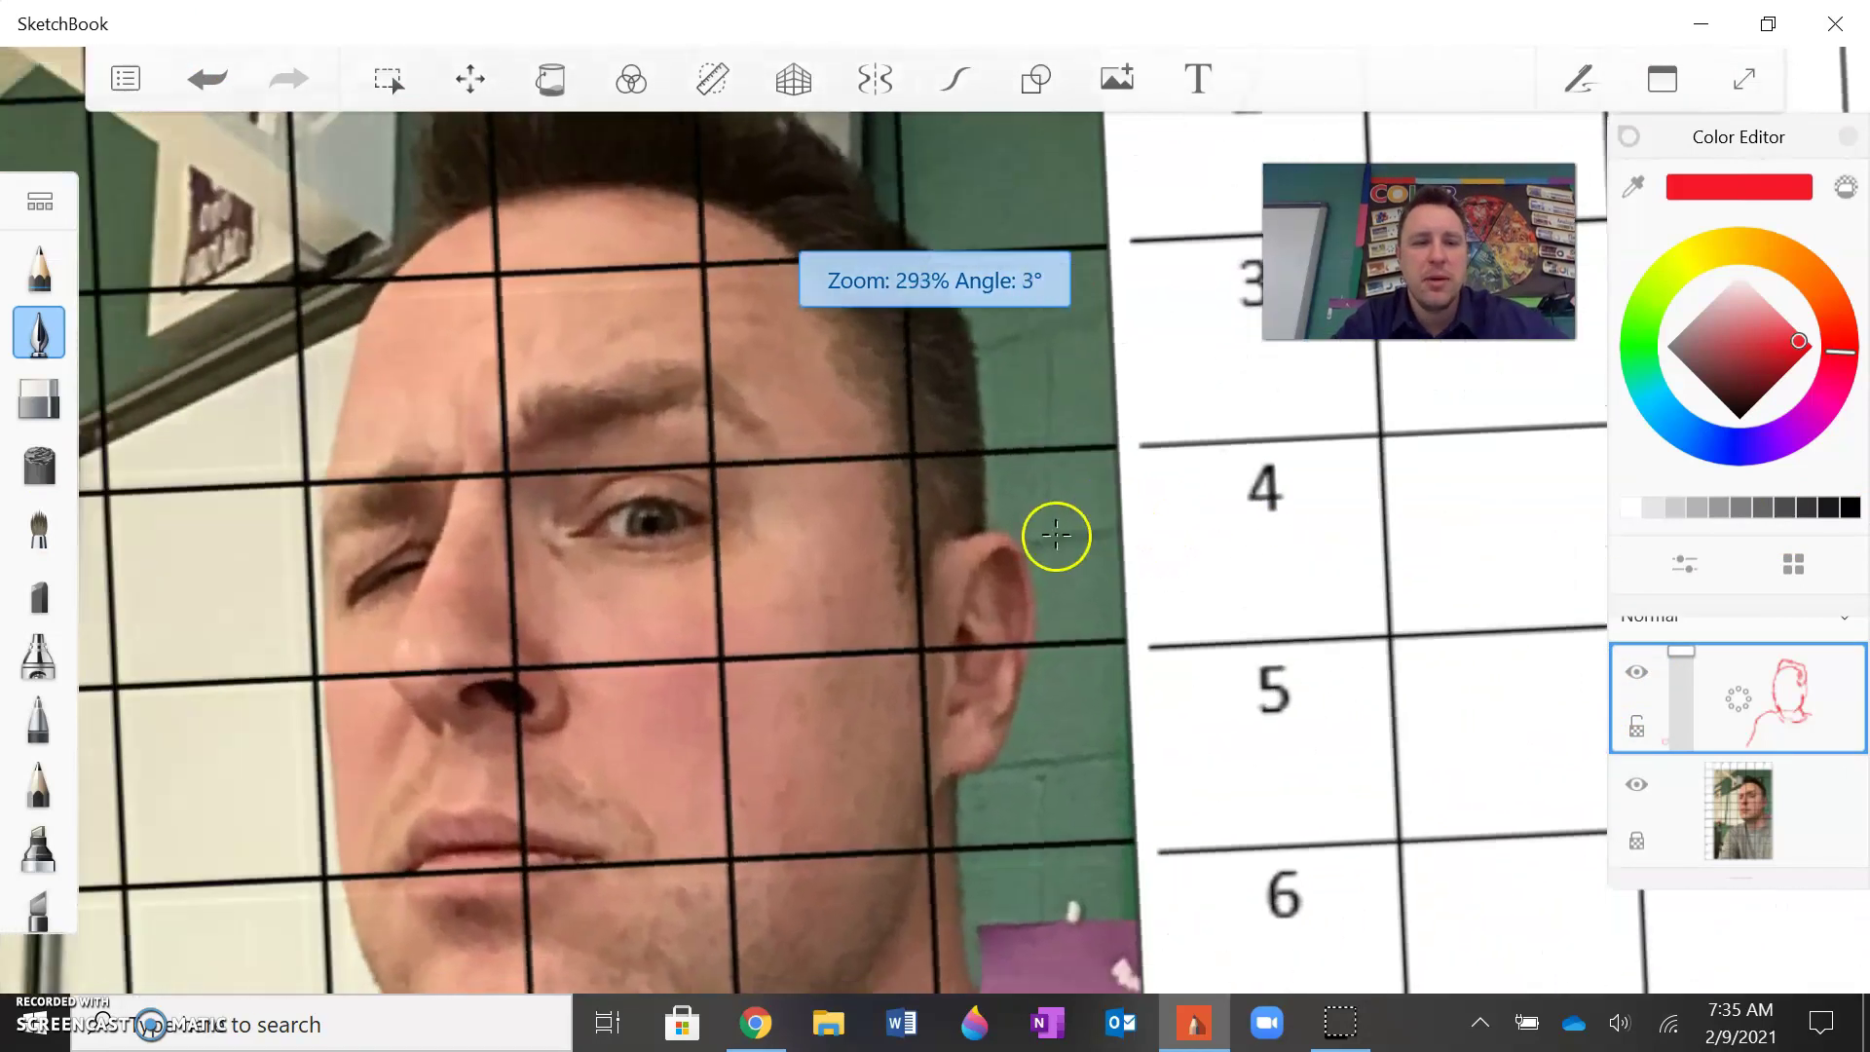
pyautogui.scroll(-4, 1048, 530)
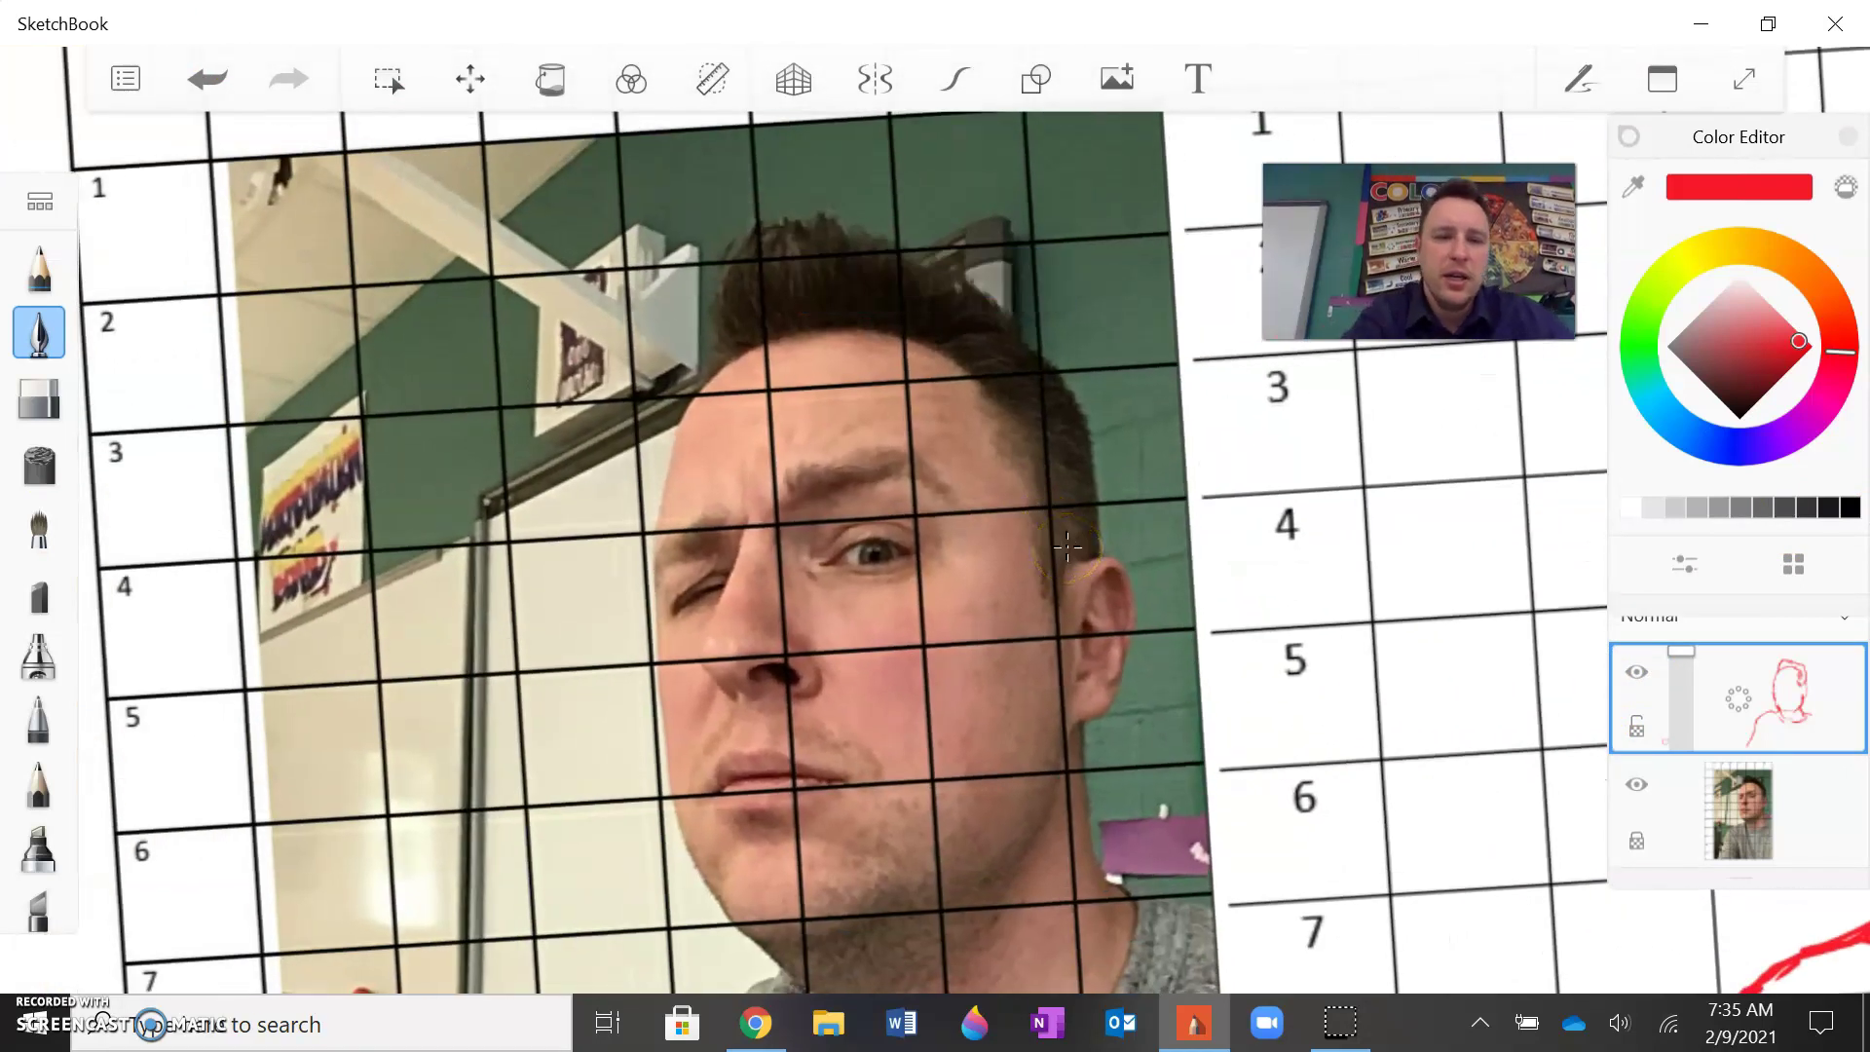
pyautogui.moveTo(775, 523)
pyautogui.mouseDown()
pyautogui.moveTo(921, 509)
pyautogui.moveTo(925, 628)
pyautogui.moveTo(804, 645)
pyautogui.moveTo(782, 576)
pyautogui.mouseUp()
pyautogui.scroll(1, 1068, 548)
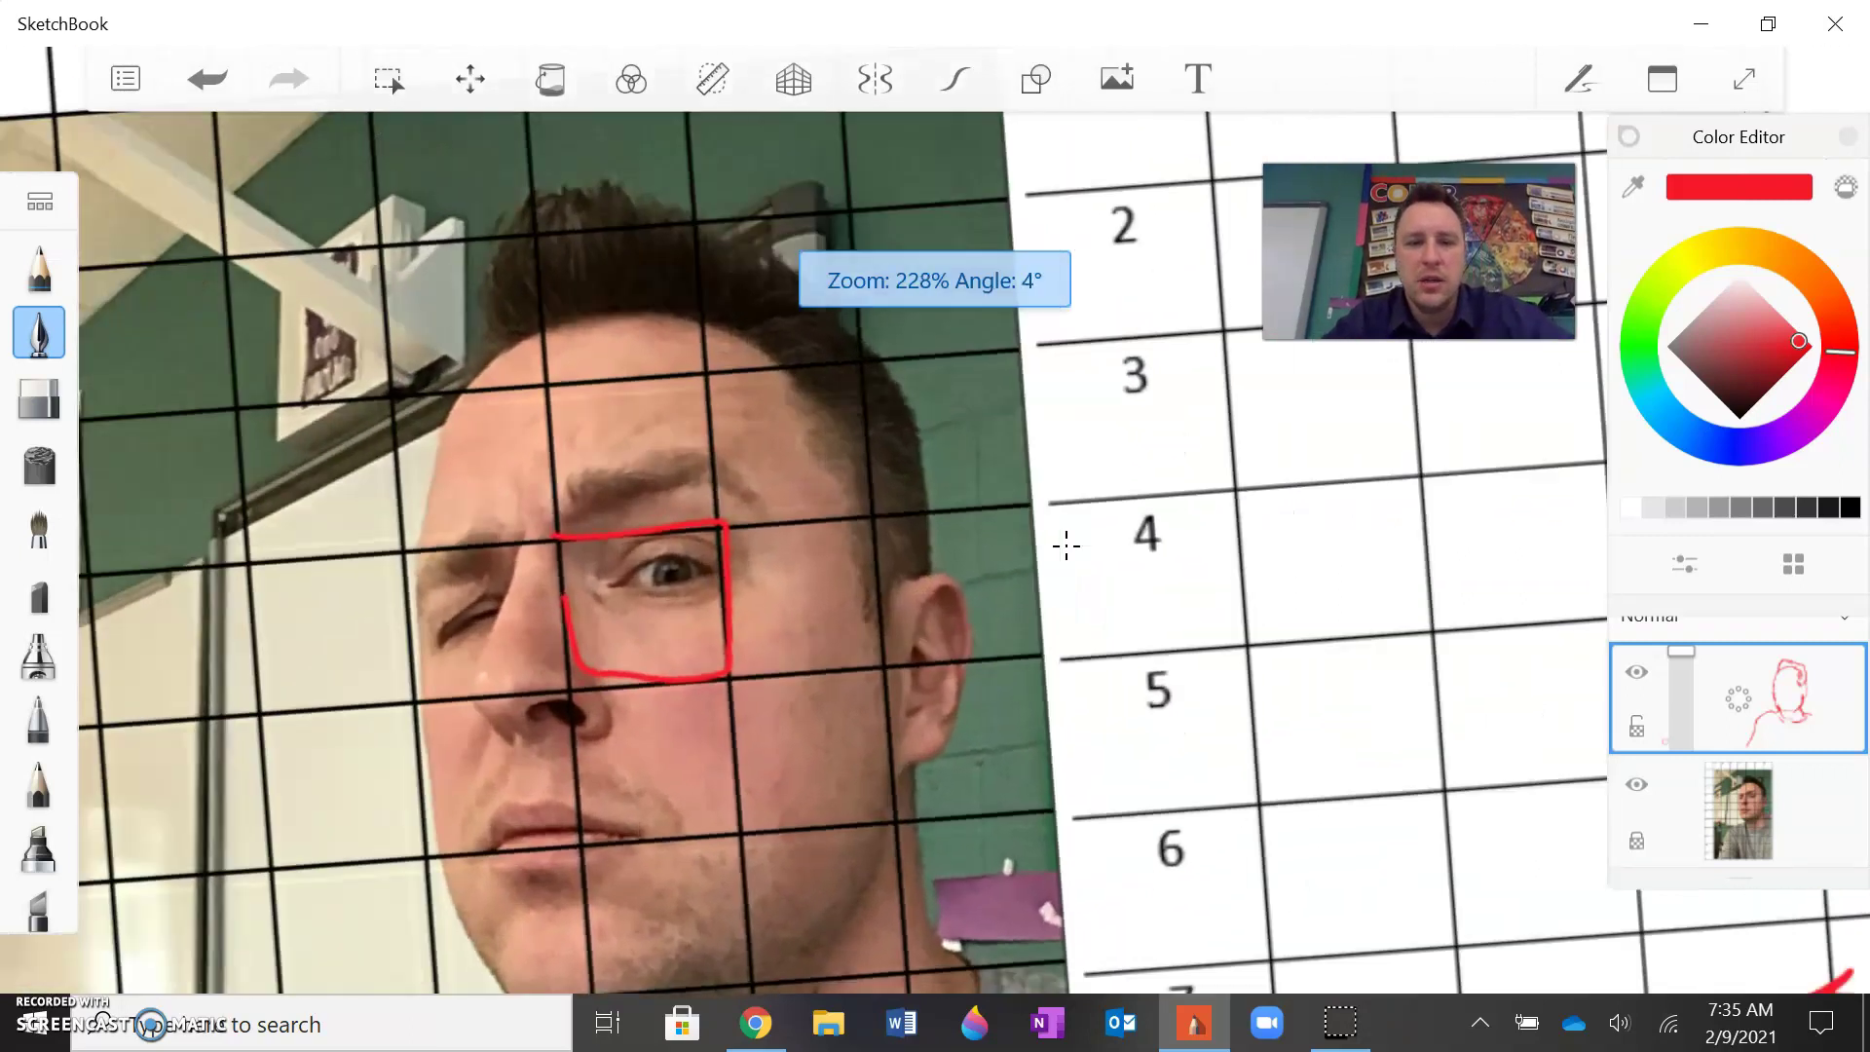
# Step: Count across row 4 of the blank grid by placing a small mark in each cell from A4 to D4
pyautogui.scroll(-3, 1067, 547)
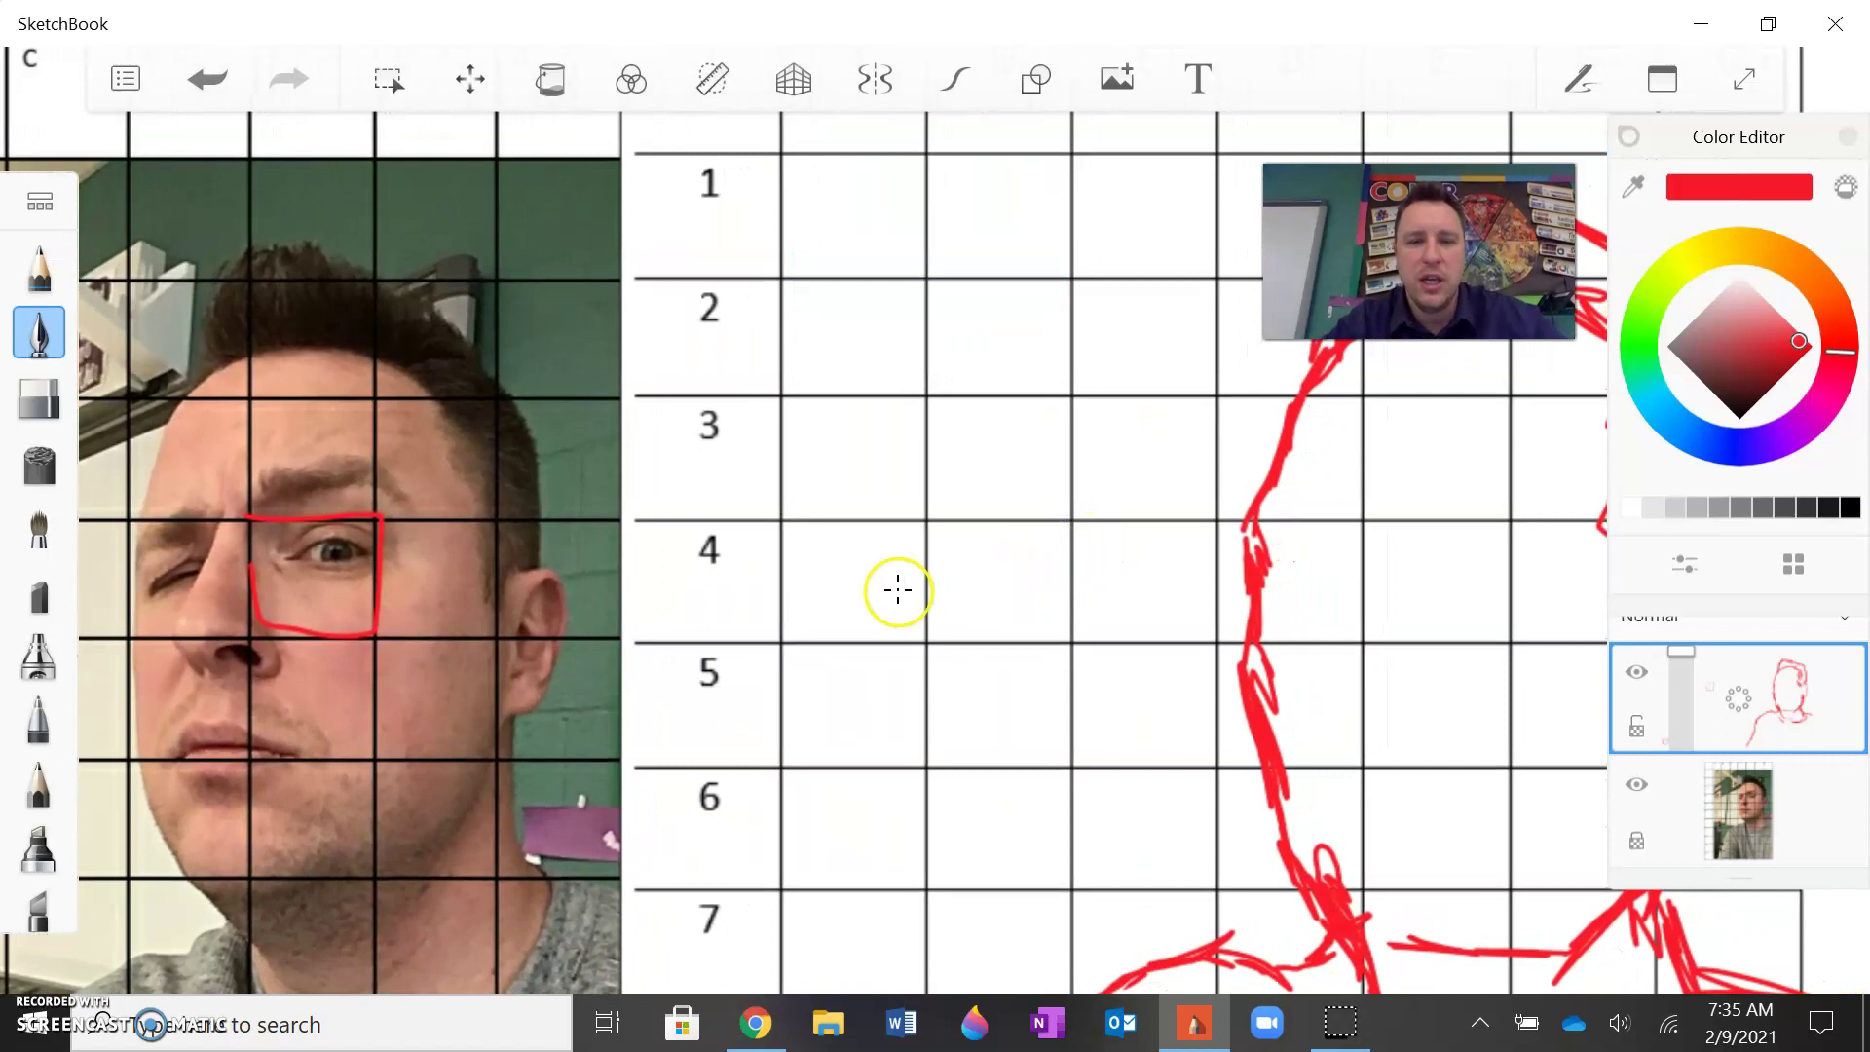
pyautogui.moveTo(870, 587)
pyautogui.mouseDown()
pyautogui.moveTo(918, 565)
pyautogui.moveTo(1221, 577)
pyautogui.mouseUp()
pyautogui.click(1317, 578)
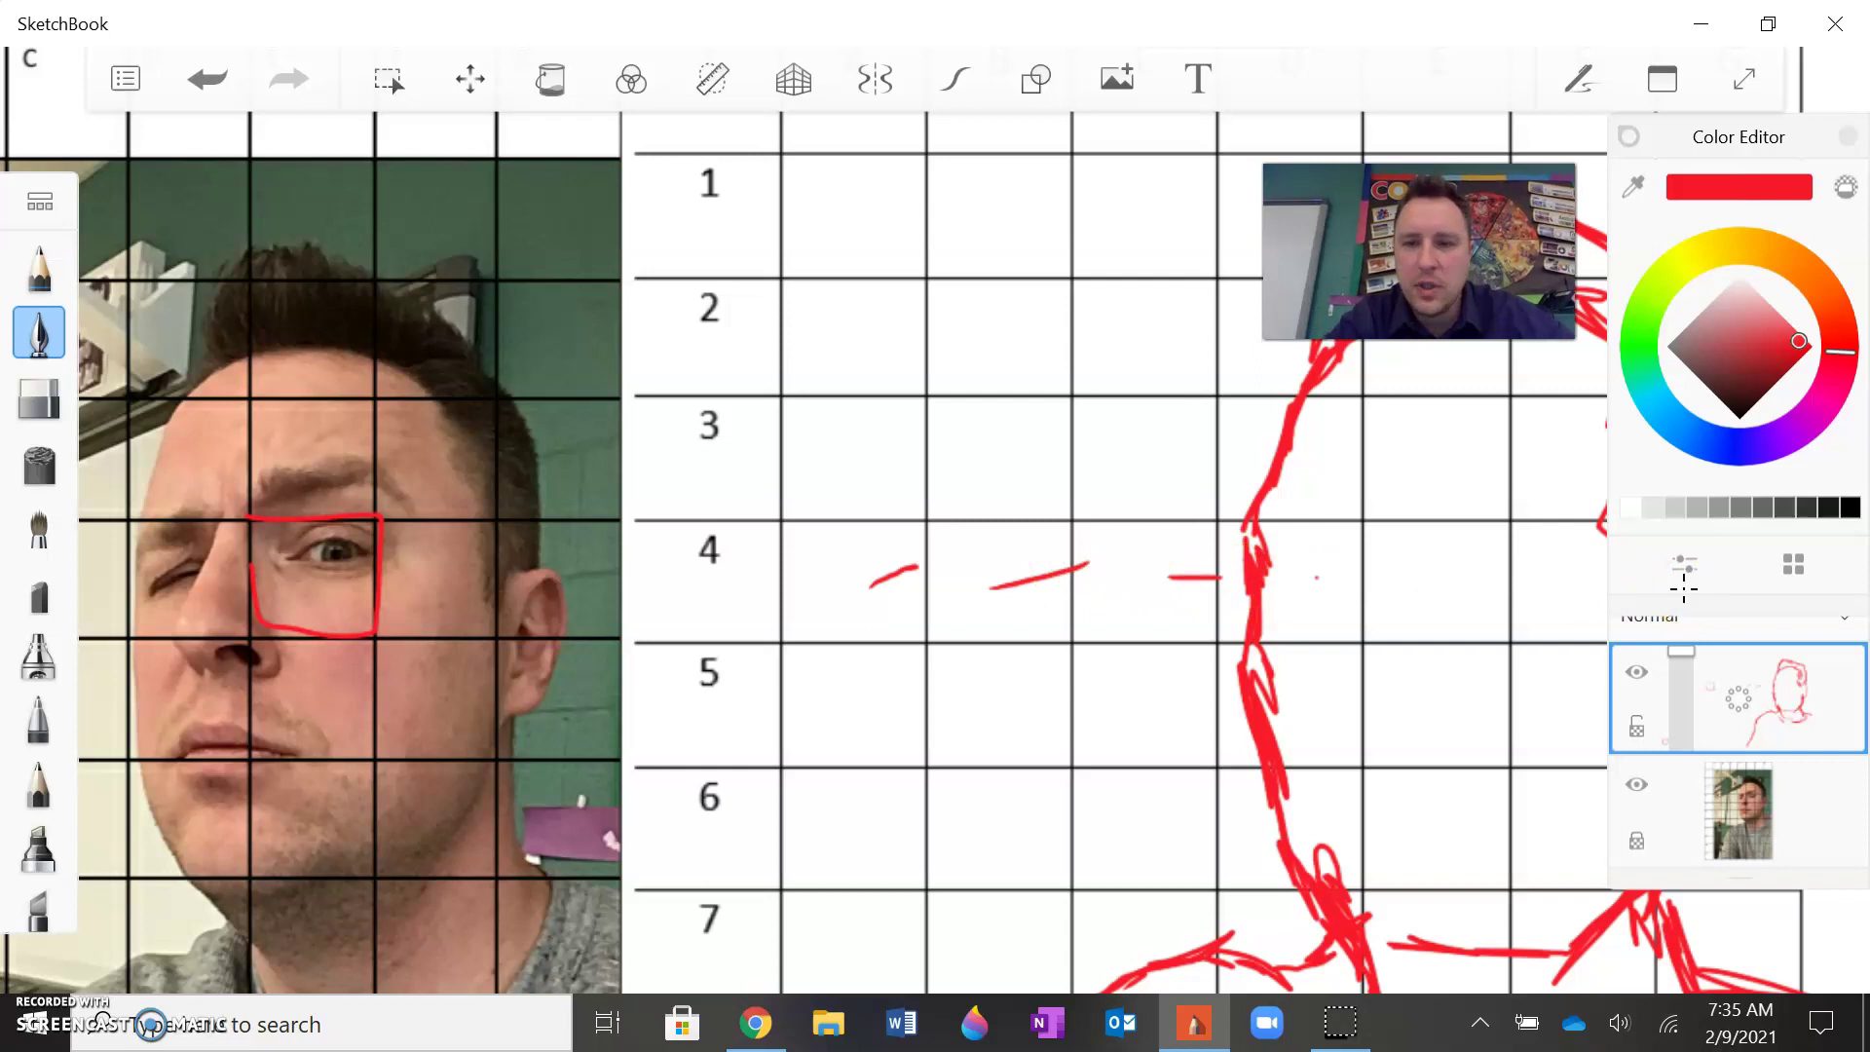
# Step: Draw the open eye with its lid lines in cell E4 and the nose outline through cells D4 and D5
pyautogui.moveTo(1436, 571)
pyautogui.mouseDown()
pyautogui.moveTo(1511, 560)
pyautogui.moveTo(1526, 577)
pyautogui.moveTo(1451, 565)
pyautogui.moveTo(1492, 524)
pyautogui.mouseUp()
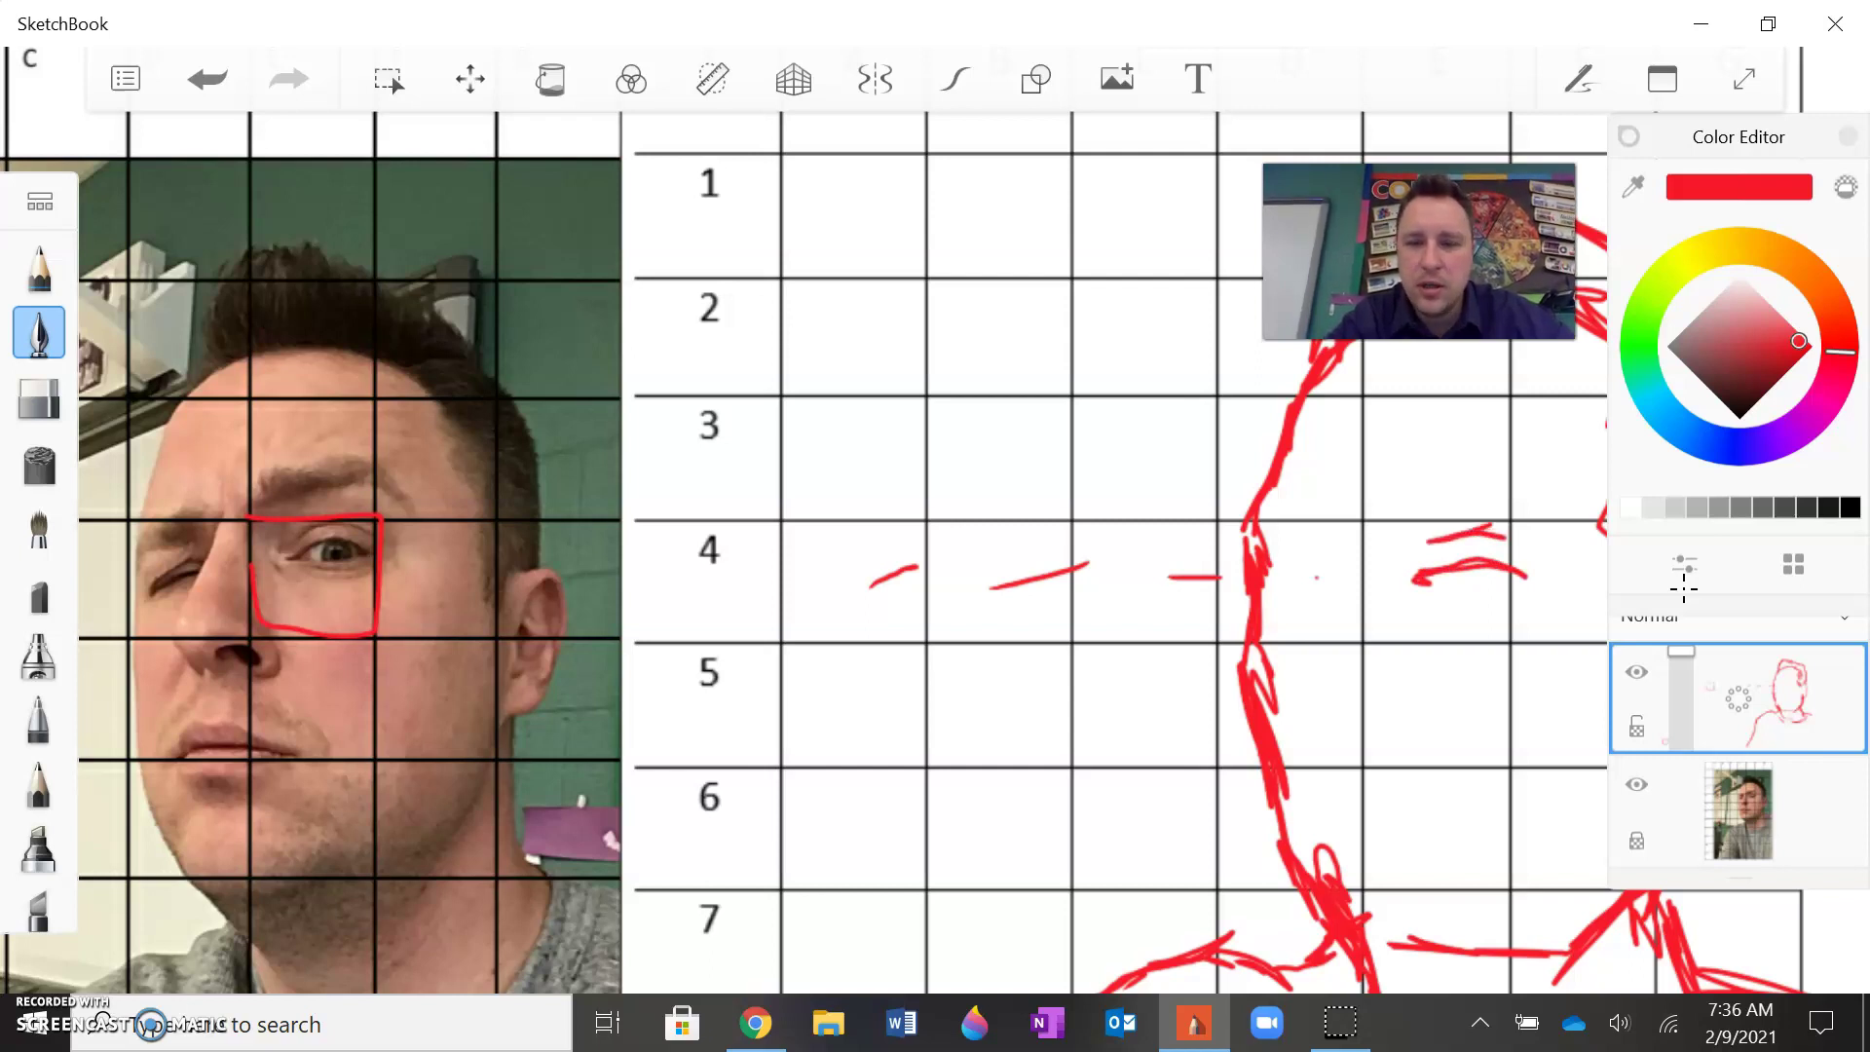
pyautogui.moveTo(1427, 585)
pyautogui.mouseDown()
pyautogui.moveTo(1550, 576)
pyautogui.moveTo(1450, 590)
pyautogui.moveTo(1495, 614)
pyautogui.mouseUp()
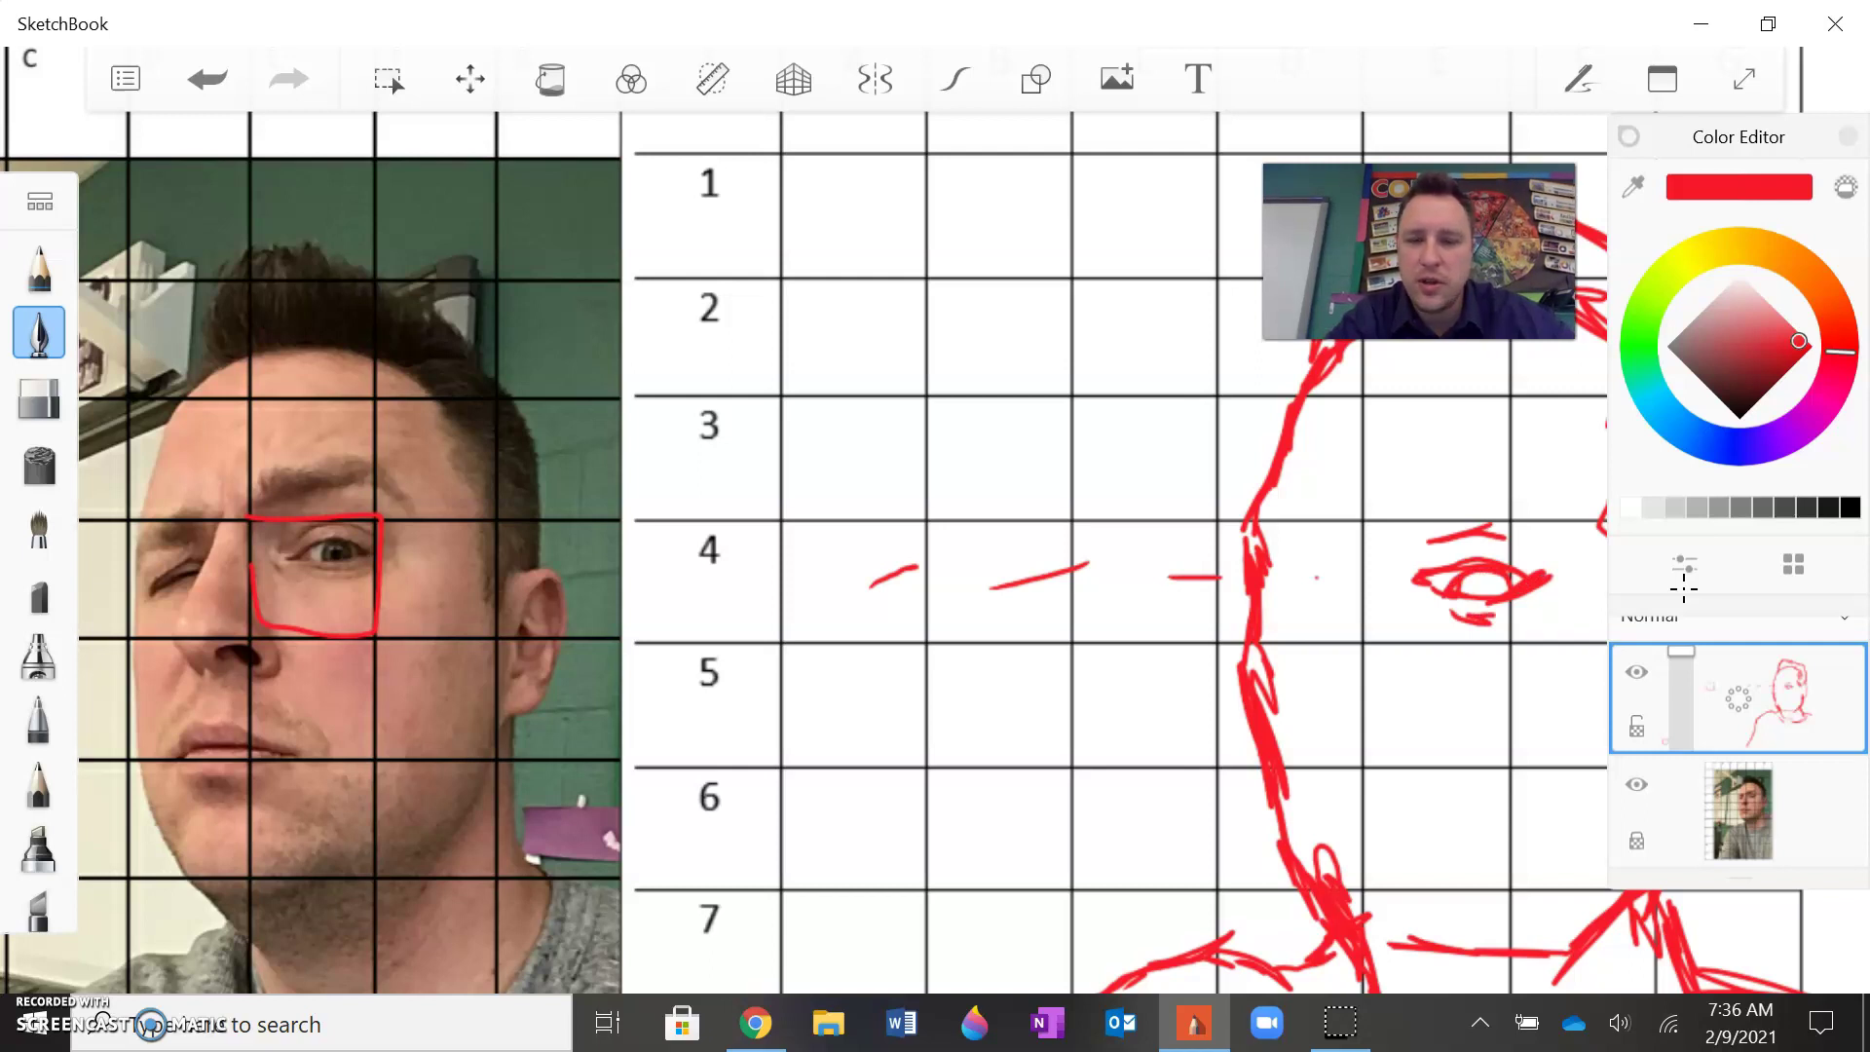
pyautogui.moveTo(1391, 629)
pyautogui.mouseDown()
pyautogui.moveTo(1395, 658)
pyautogui.moveTo(1322, 684)
pyautogui.mouseUp()
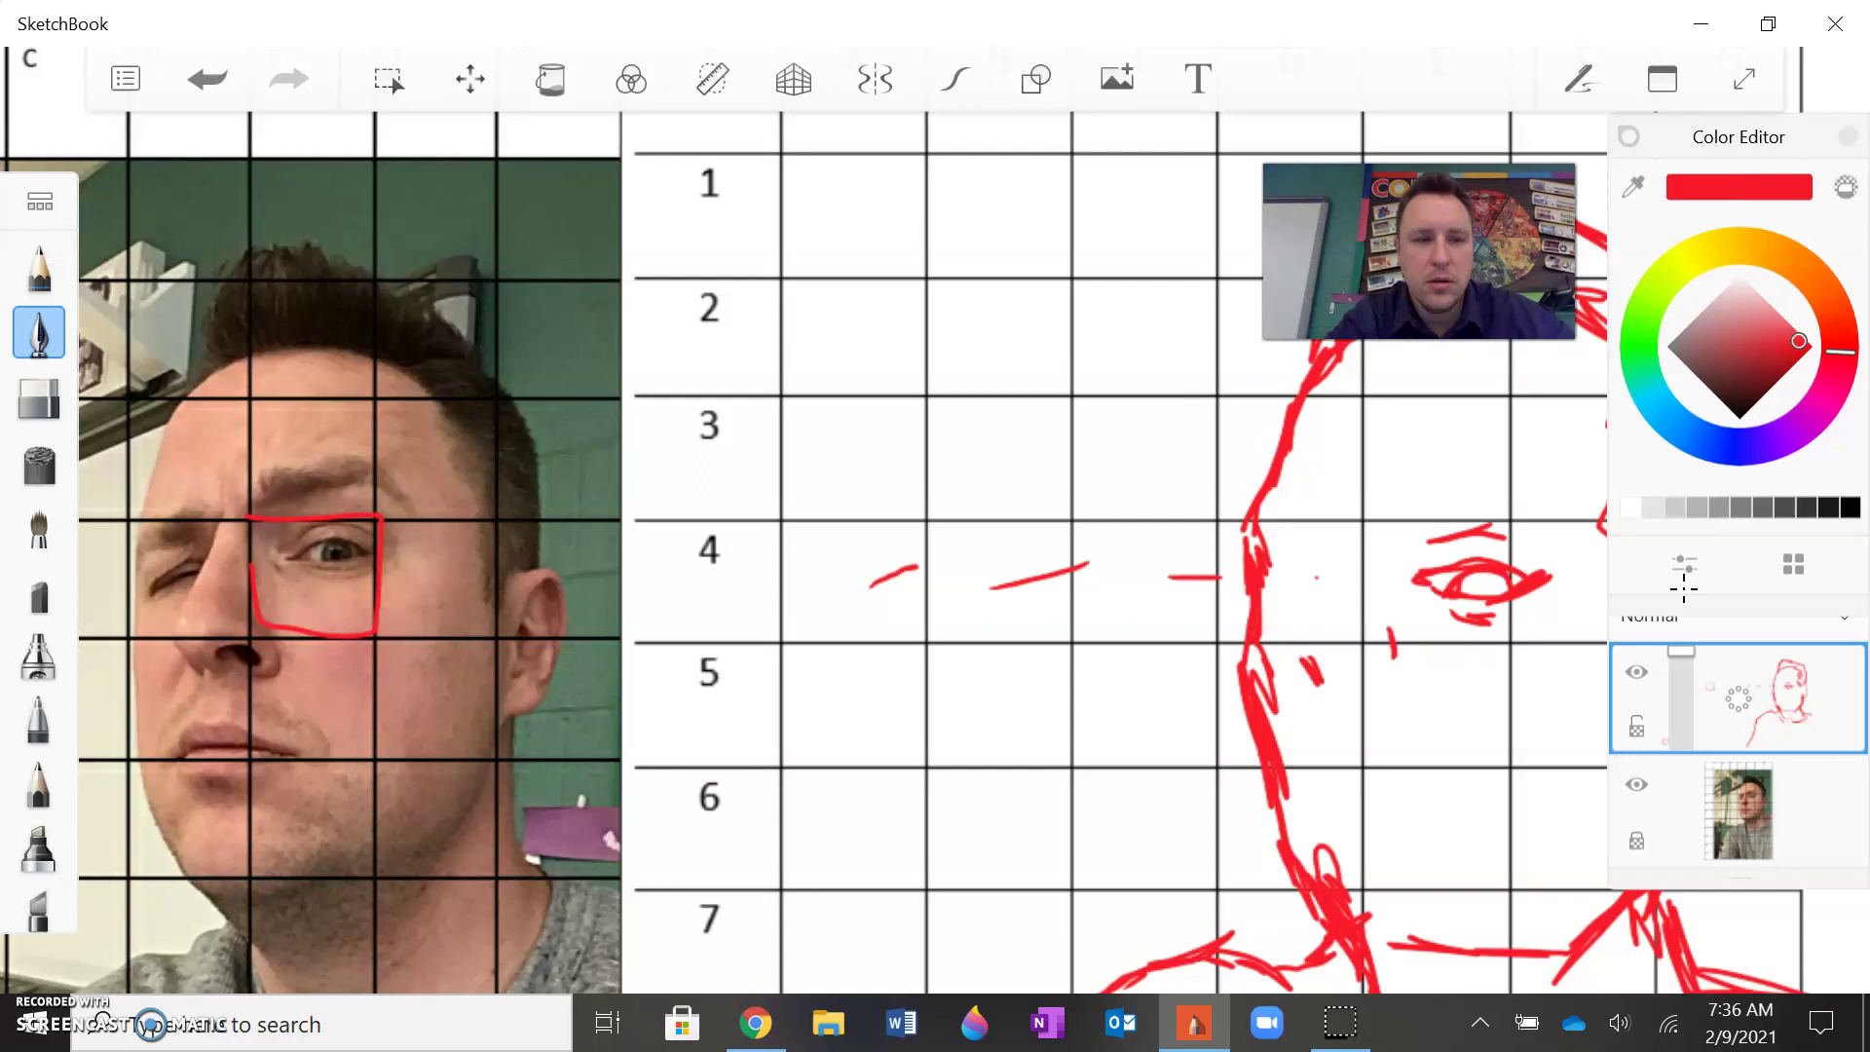
pyautogui.moveTo(1310, 661); pyautogui.dragTo(1369, 497)
pyautogui.moveTo(1326, 565)
pyautogui.mouseDown()
pyautogui.moveTo(1354, 505)
pyautogui.moveTo(1294, 653)
pyautogui.moveTo(1333, 687)
pyautogui.moveTo(1393, 675)
pyautogui.mouseUp()
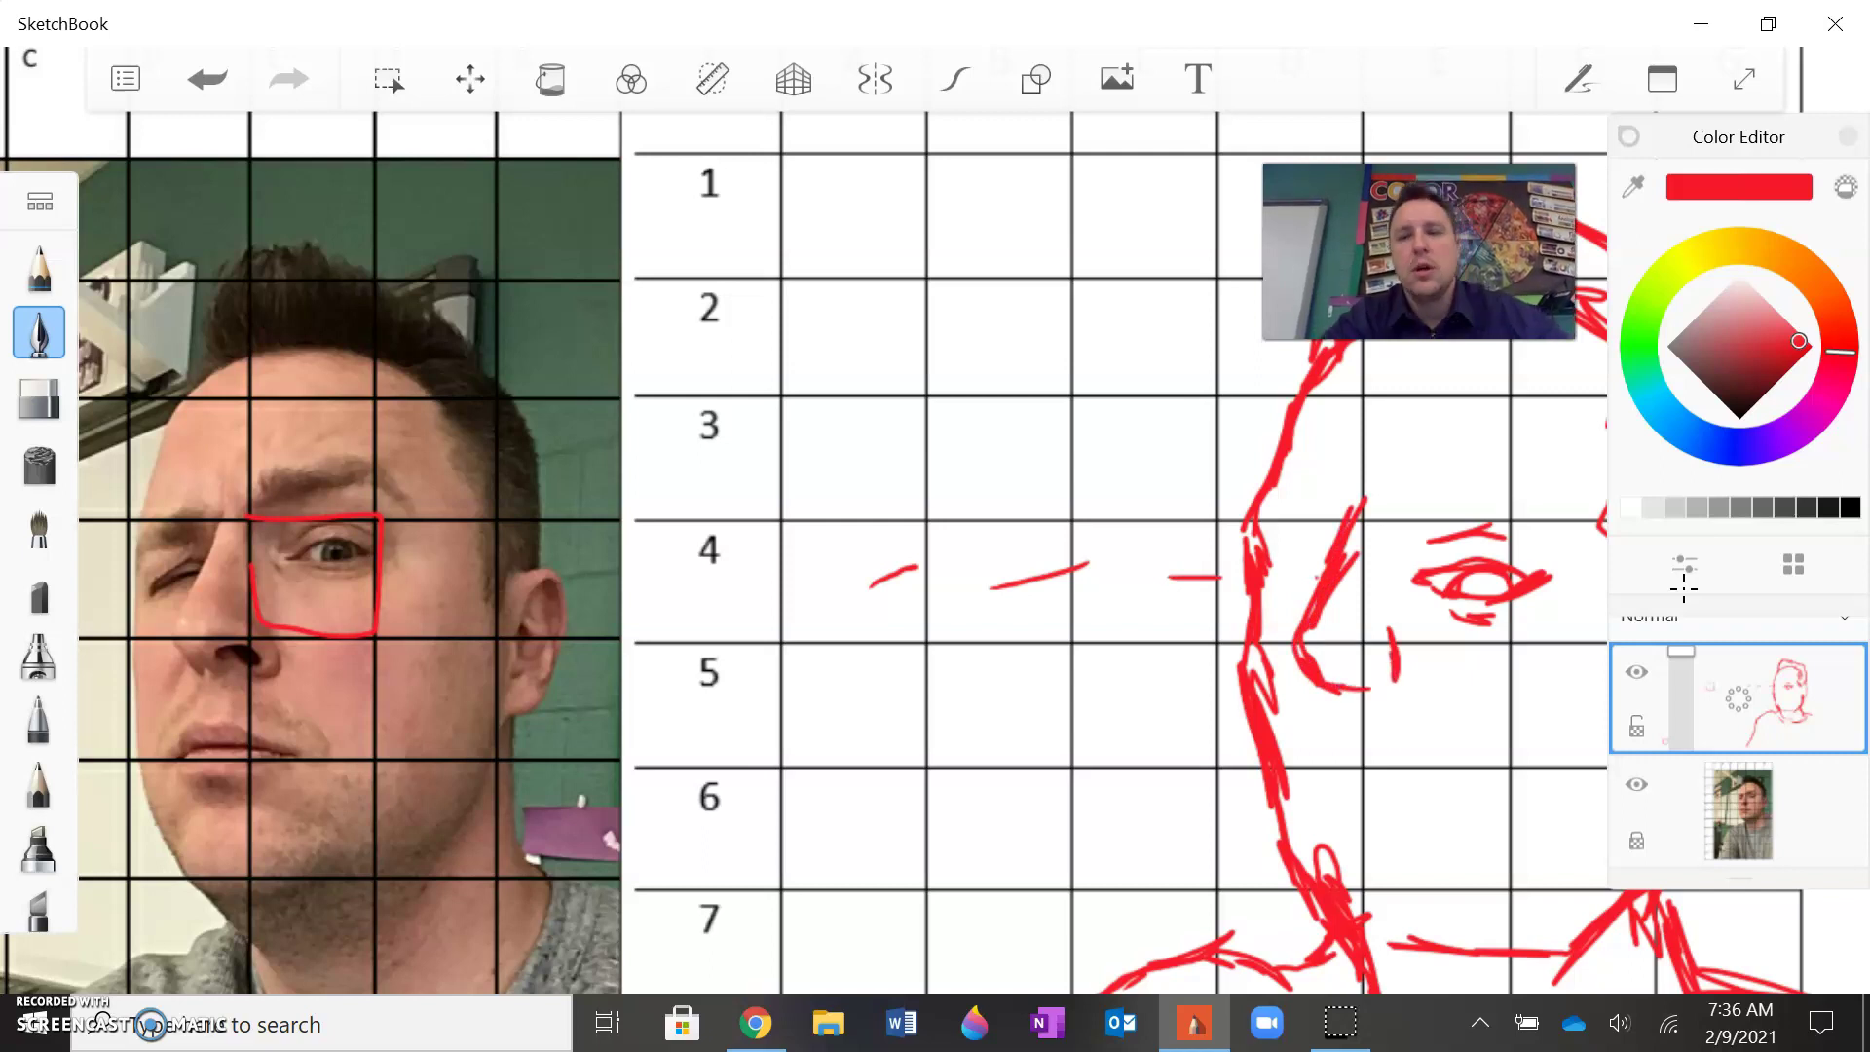
# Step: Undo the nose and eye strokes on the blank grid
pyautogui.scroll(-5, 651, 575)
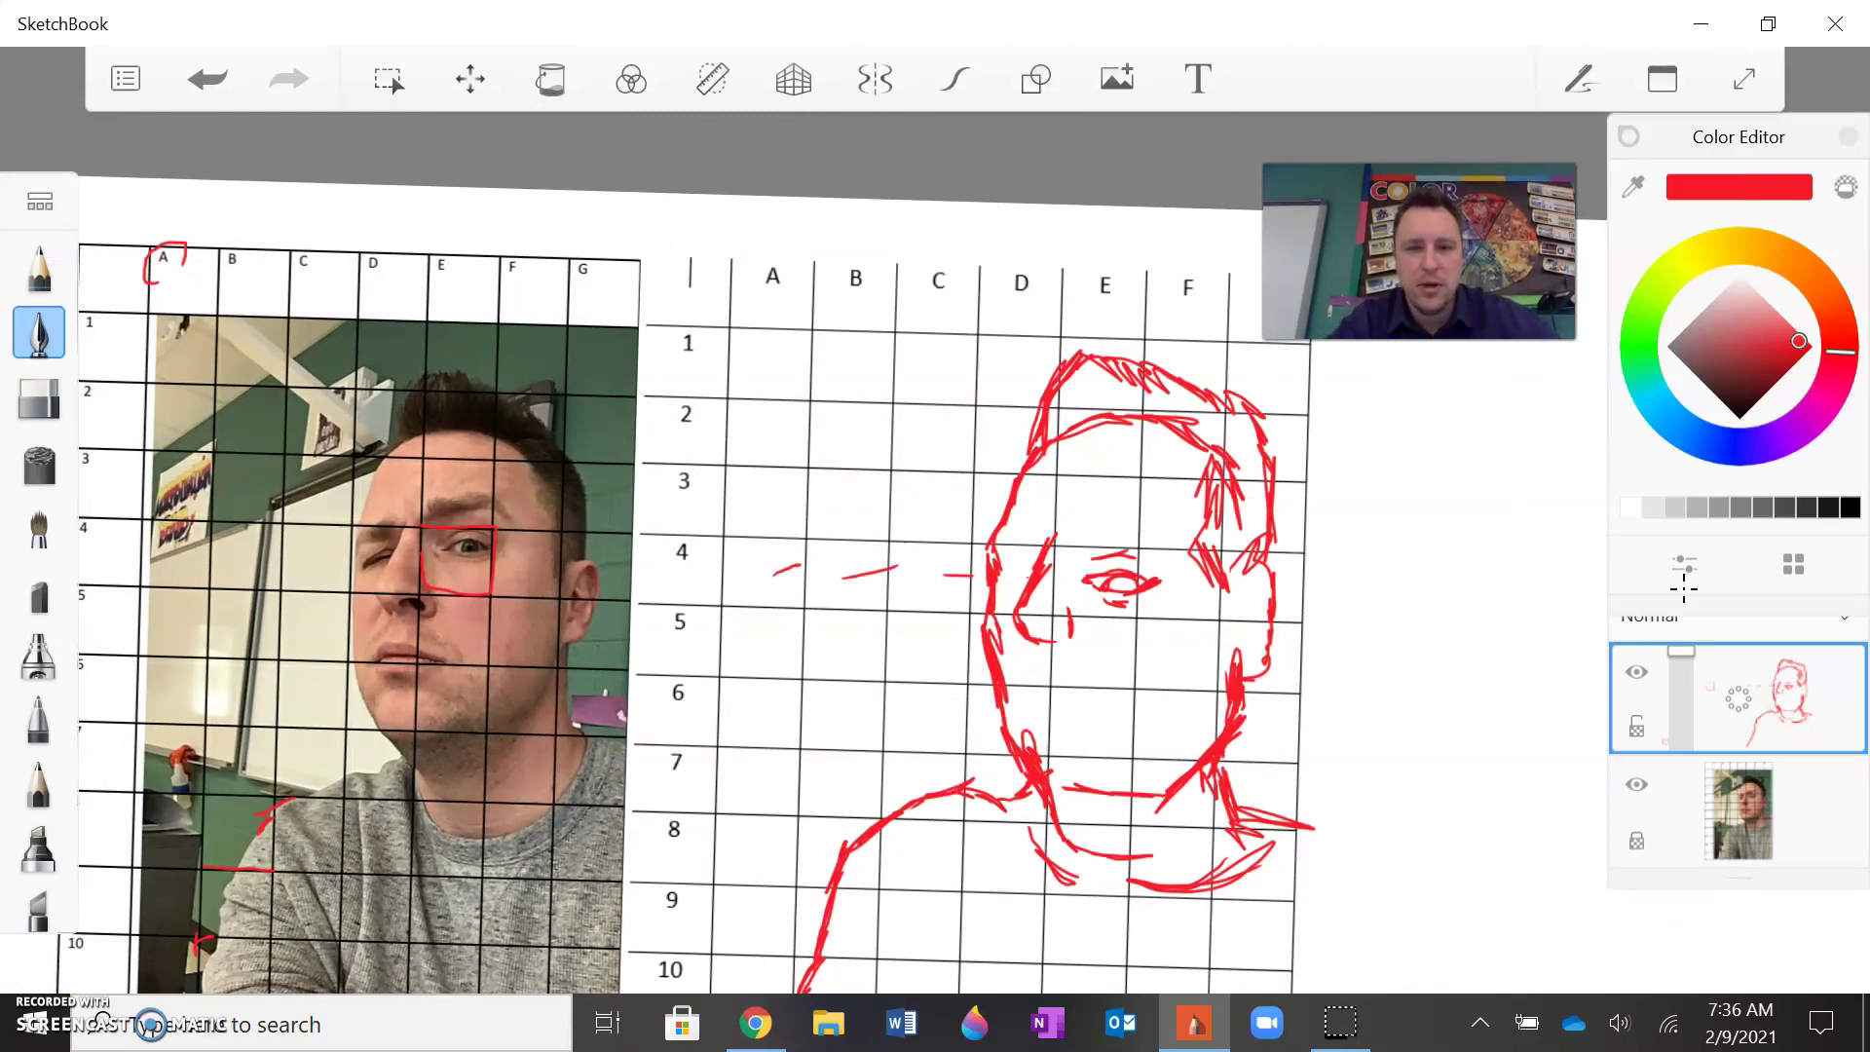
pyautogui.scroll(2, 681, 585)
pyautogui.scroll(-3, 682, 584)
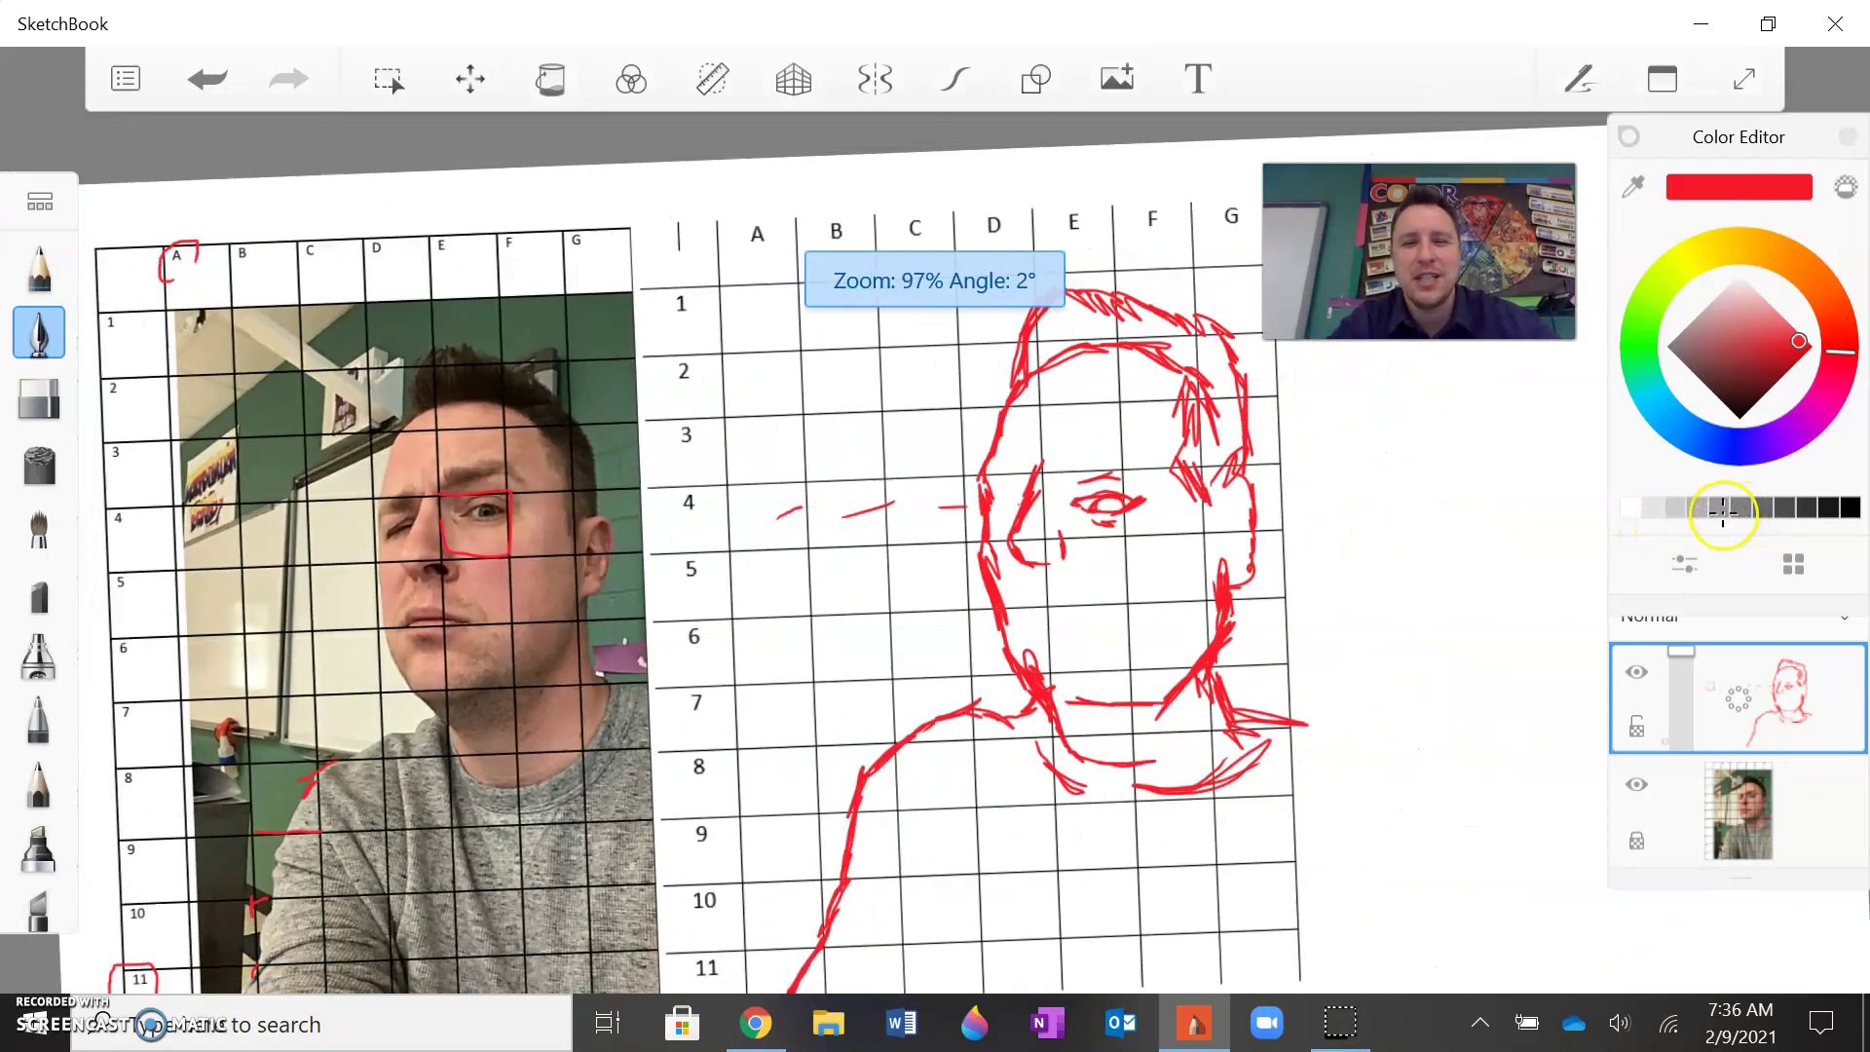
pyautogui.click(194, 84)
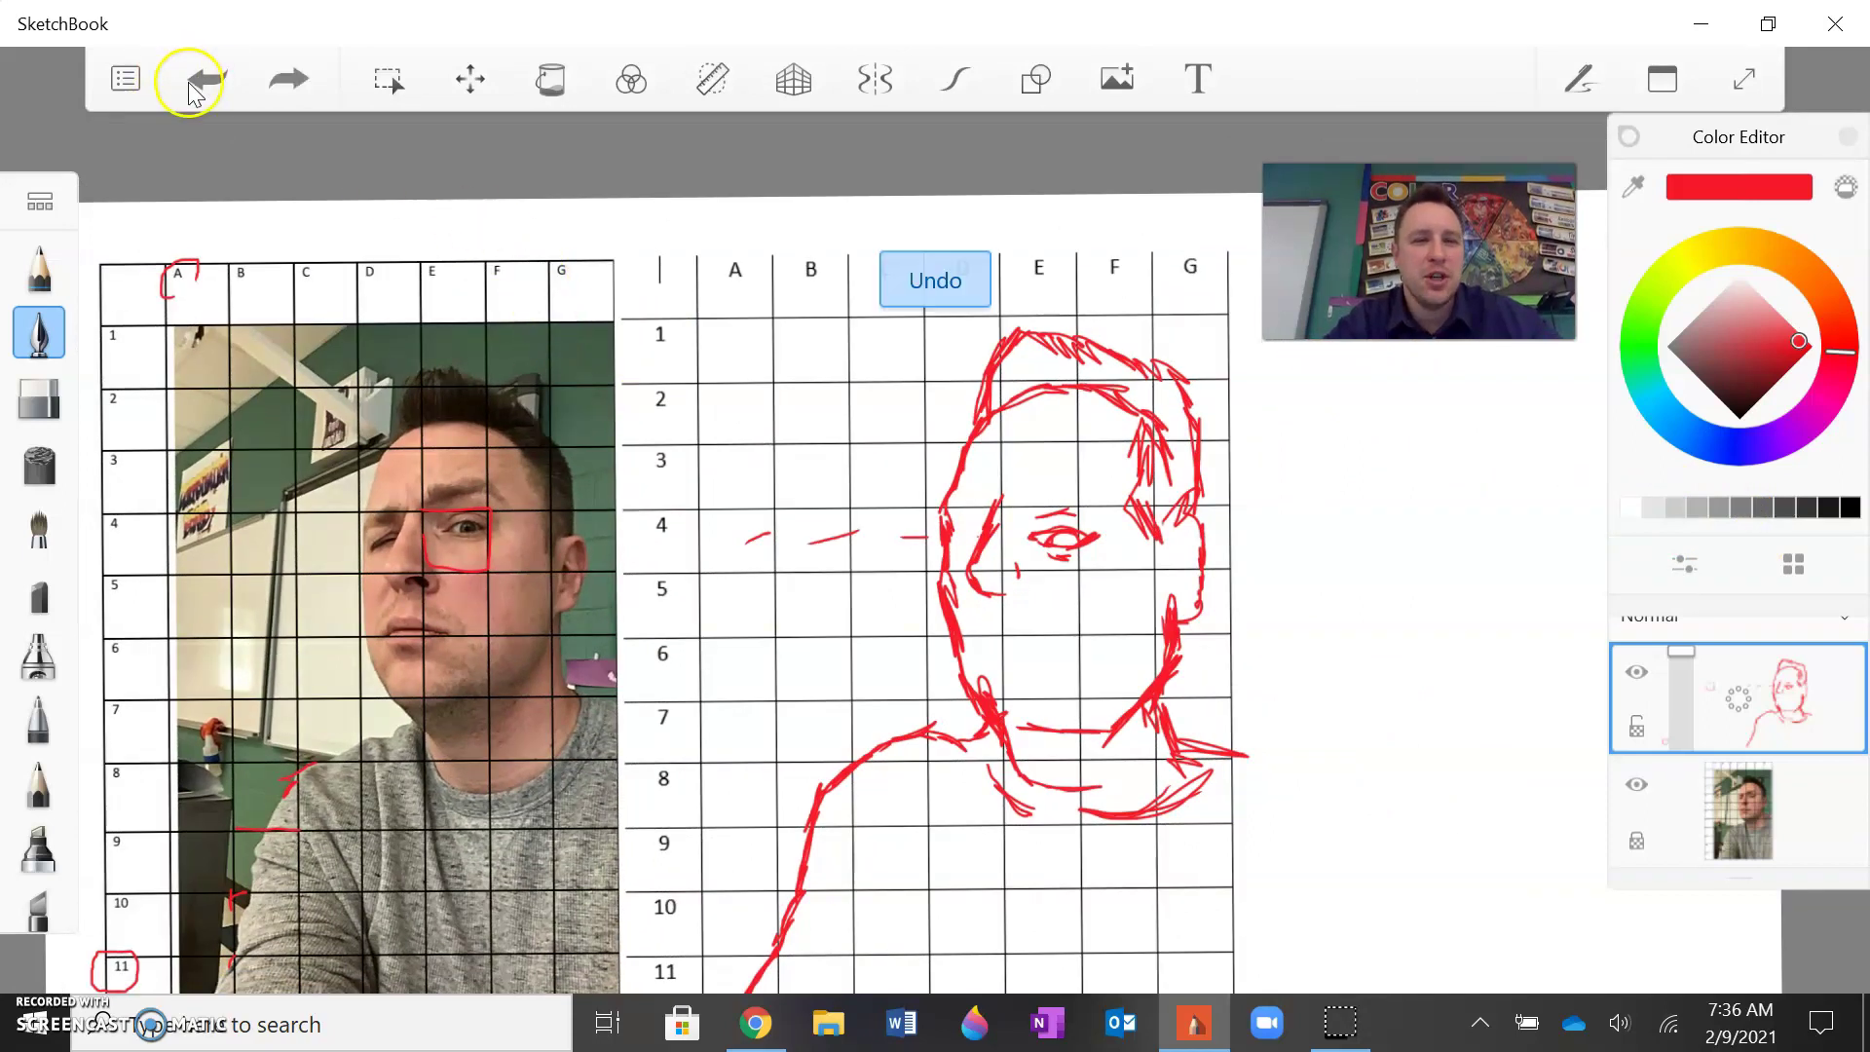
pyautogui.click(195, 86)
pyautogui.click(196, 86)
pyautogui.click(197, 86)
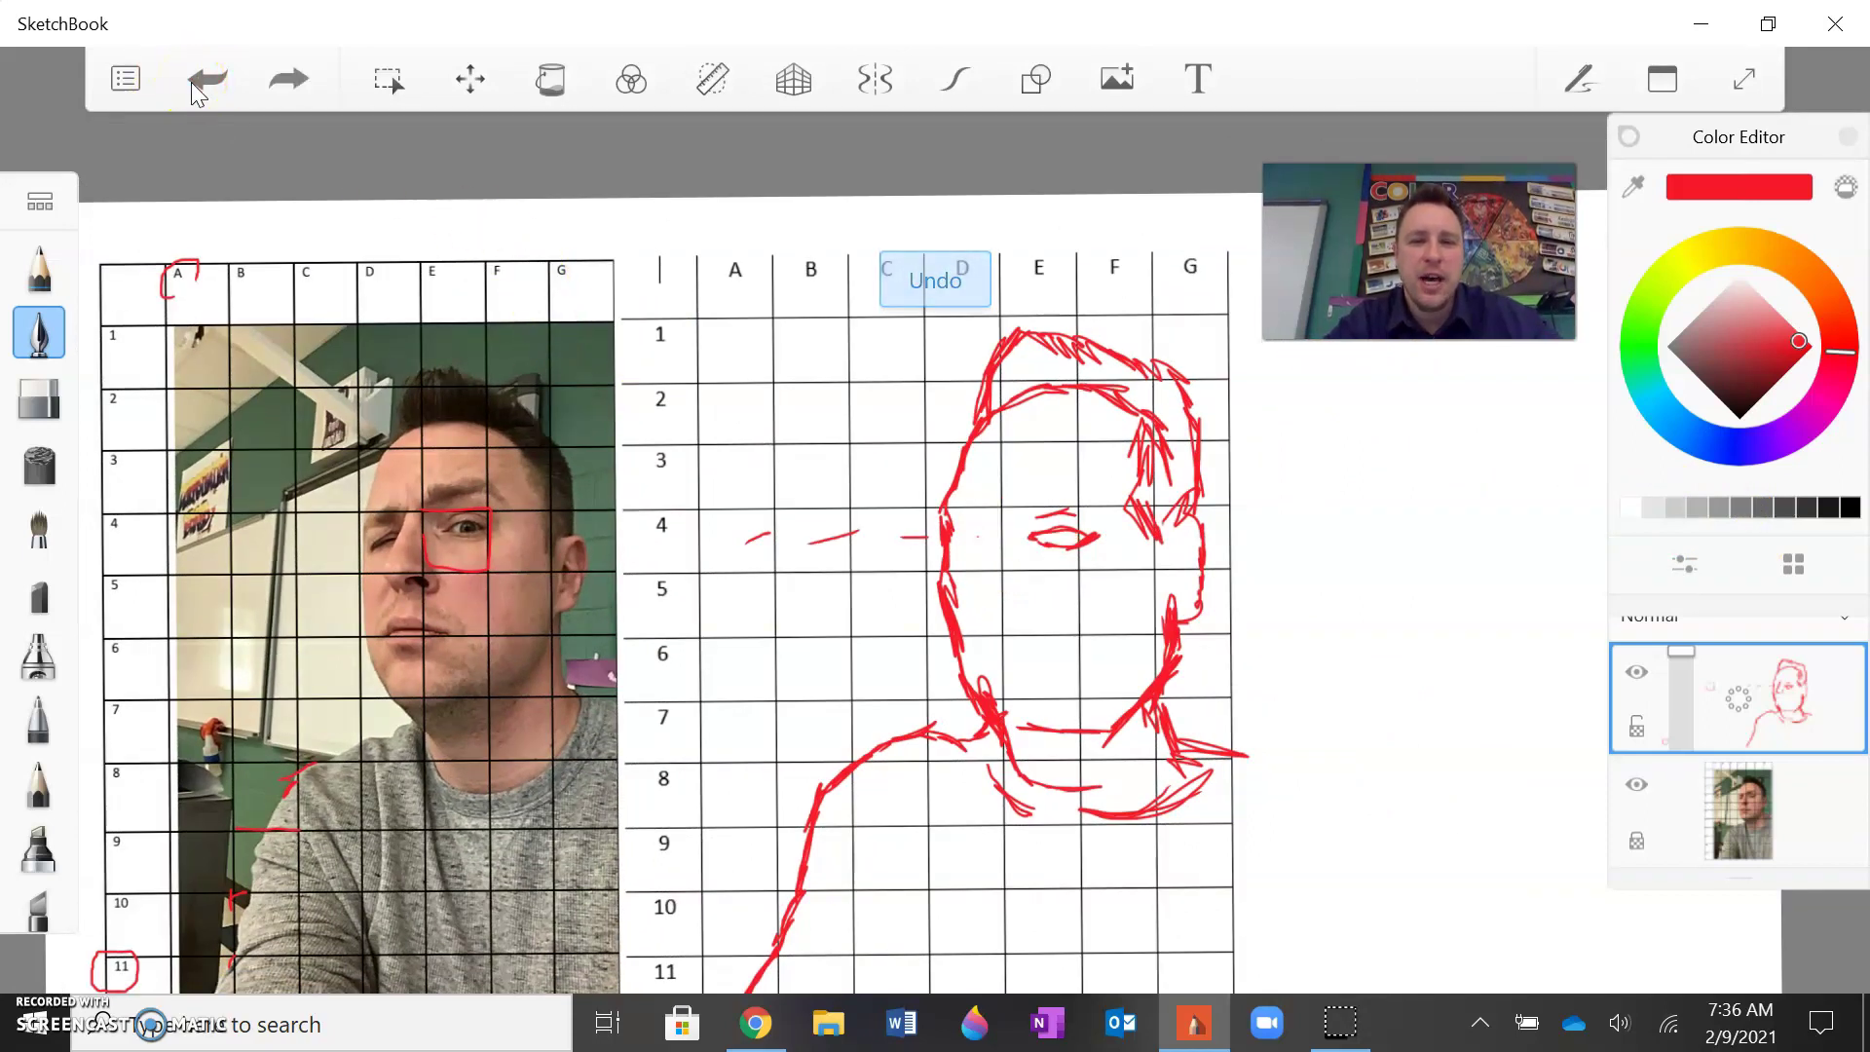
pyautogui.click(198, 86)
pyautogui.click(198, 86)
pyautogui.click(198, 86)
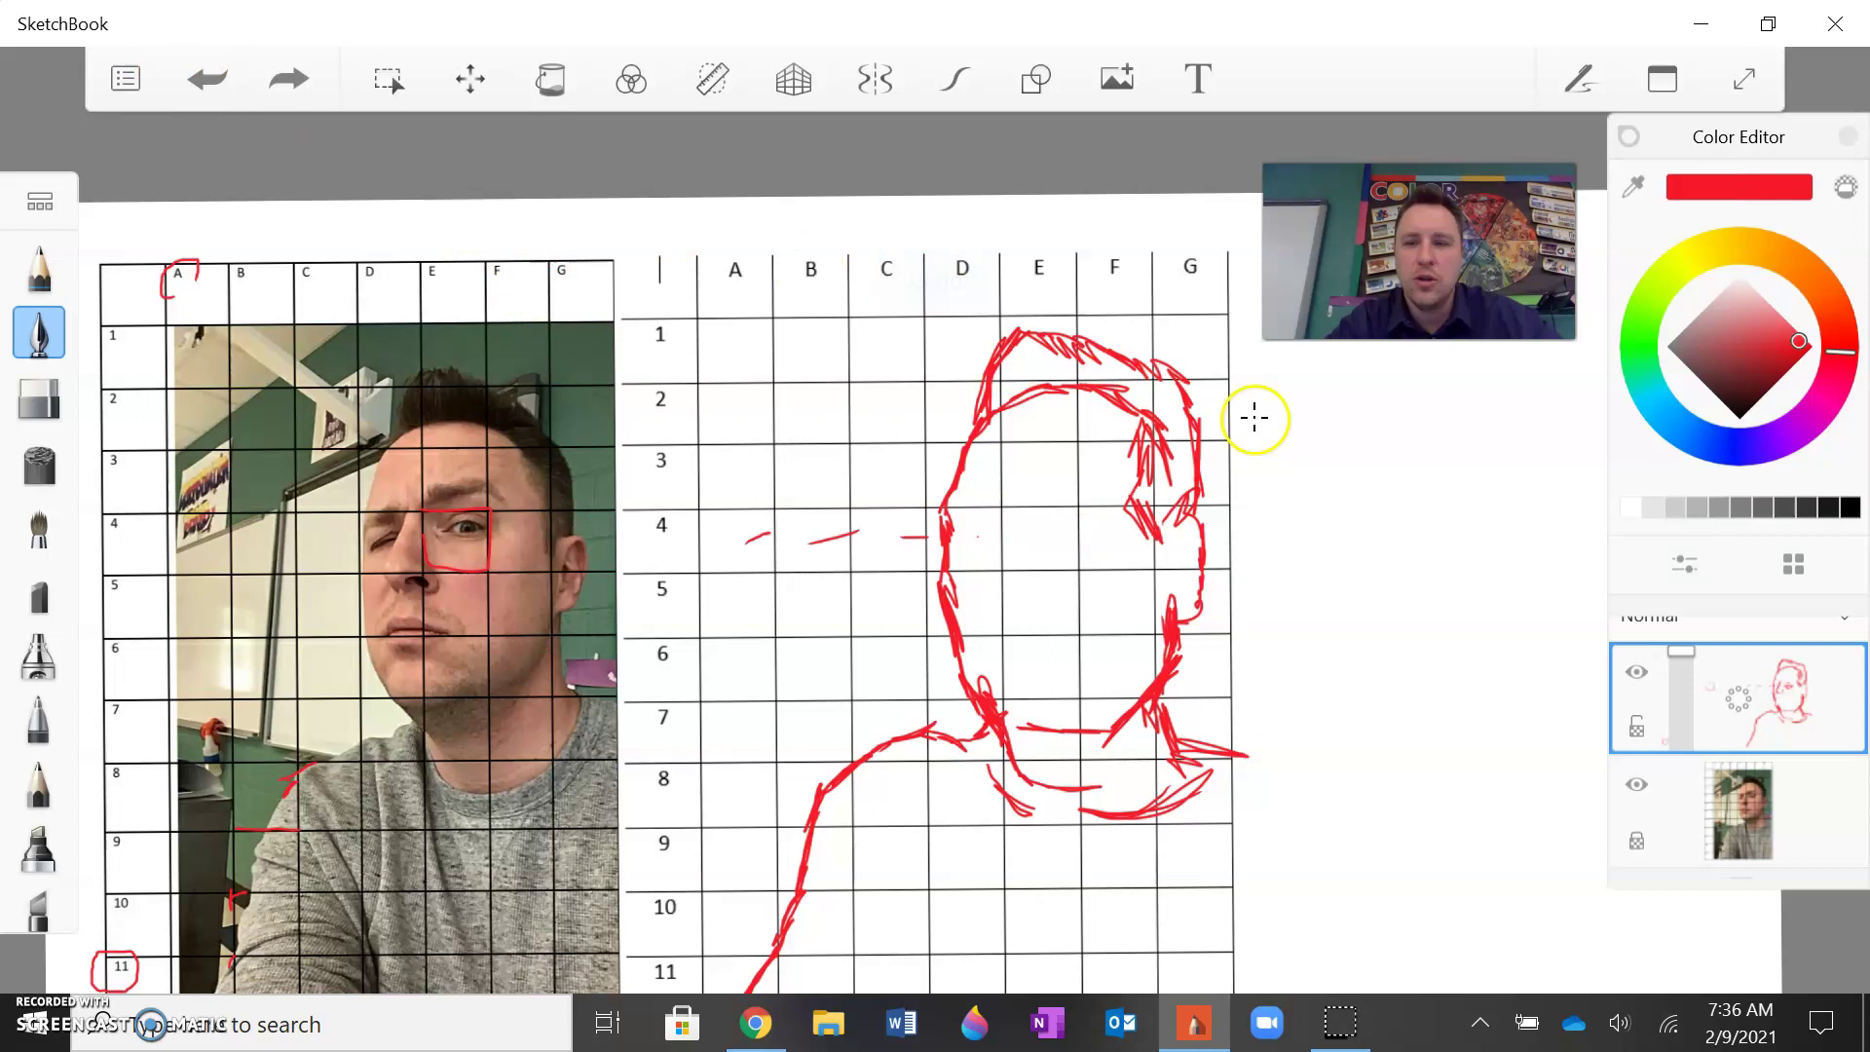
# Step: Hide the red sketch layer and show the two layers holding the prepared dark outline and the facial and clothing details
pyautogui.moveTo(1669, 660); pyautogui.dragTo(1632, 729)
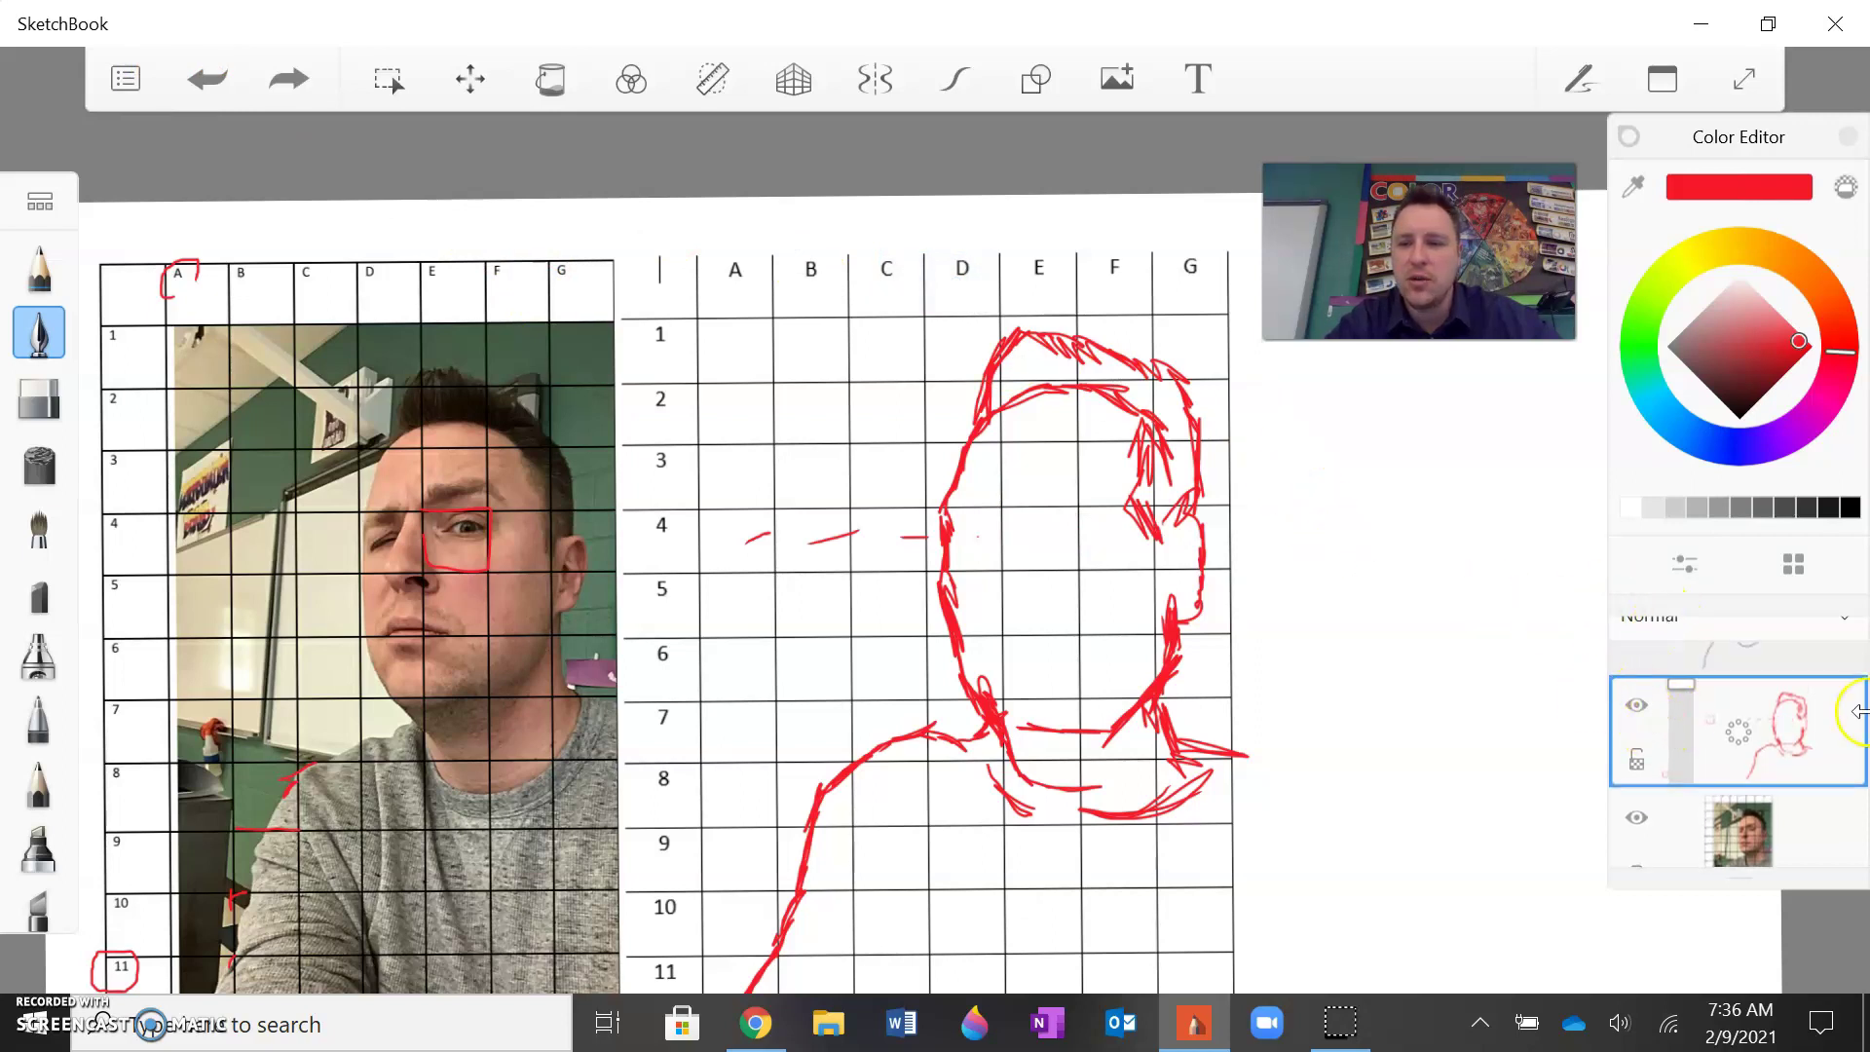
pyautogui.click(1637, 704)
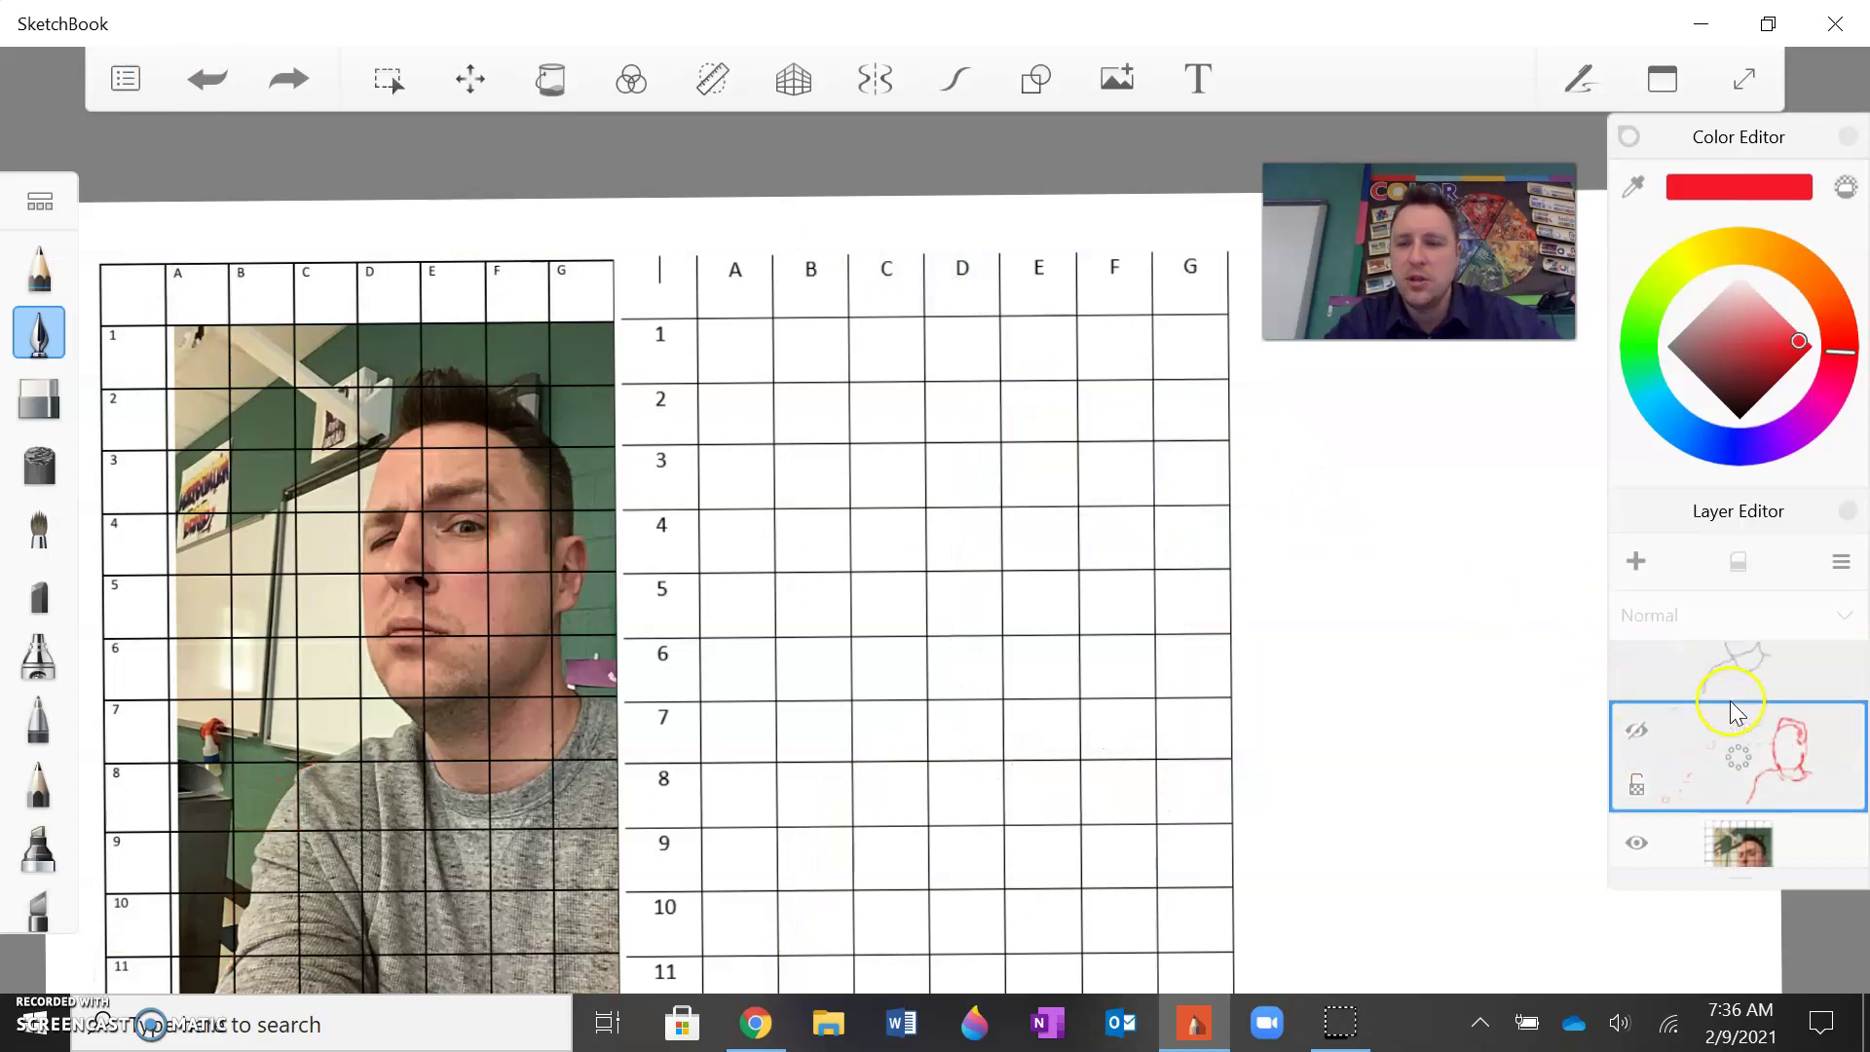
pyautogui.scroll(2, 1649, 681)
pyautogui.click(1641, 681)
pyautogui.scroll(3, 1686, 722)
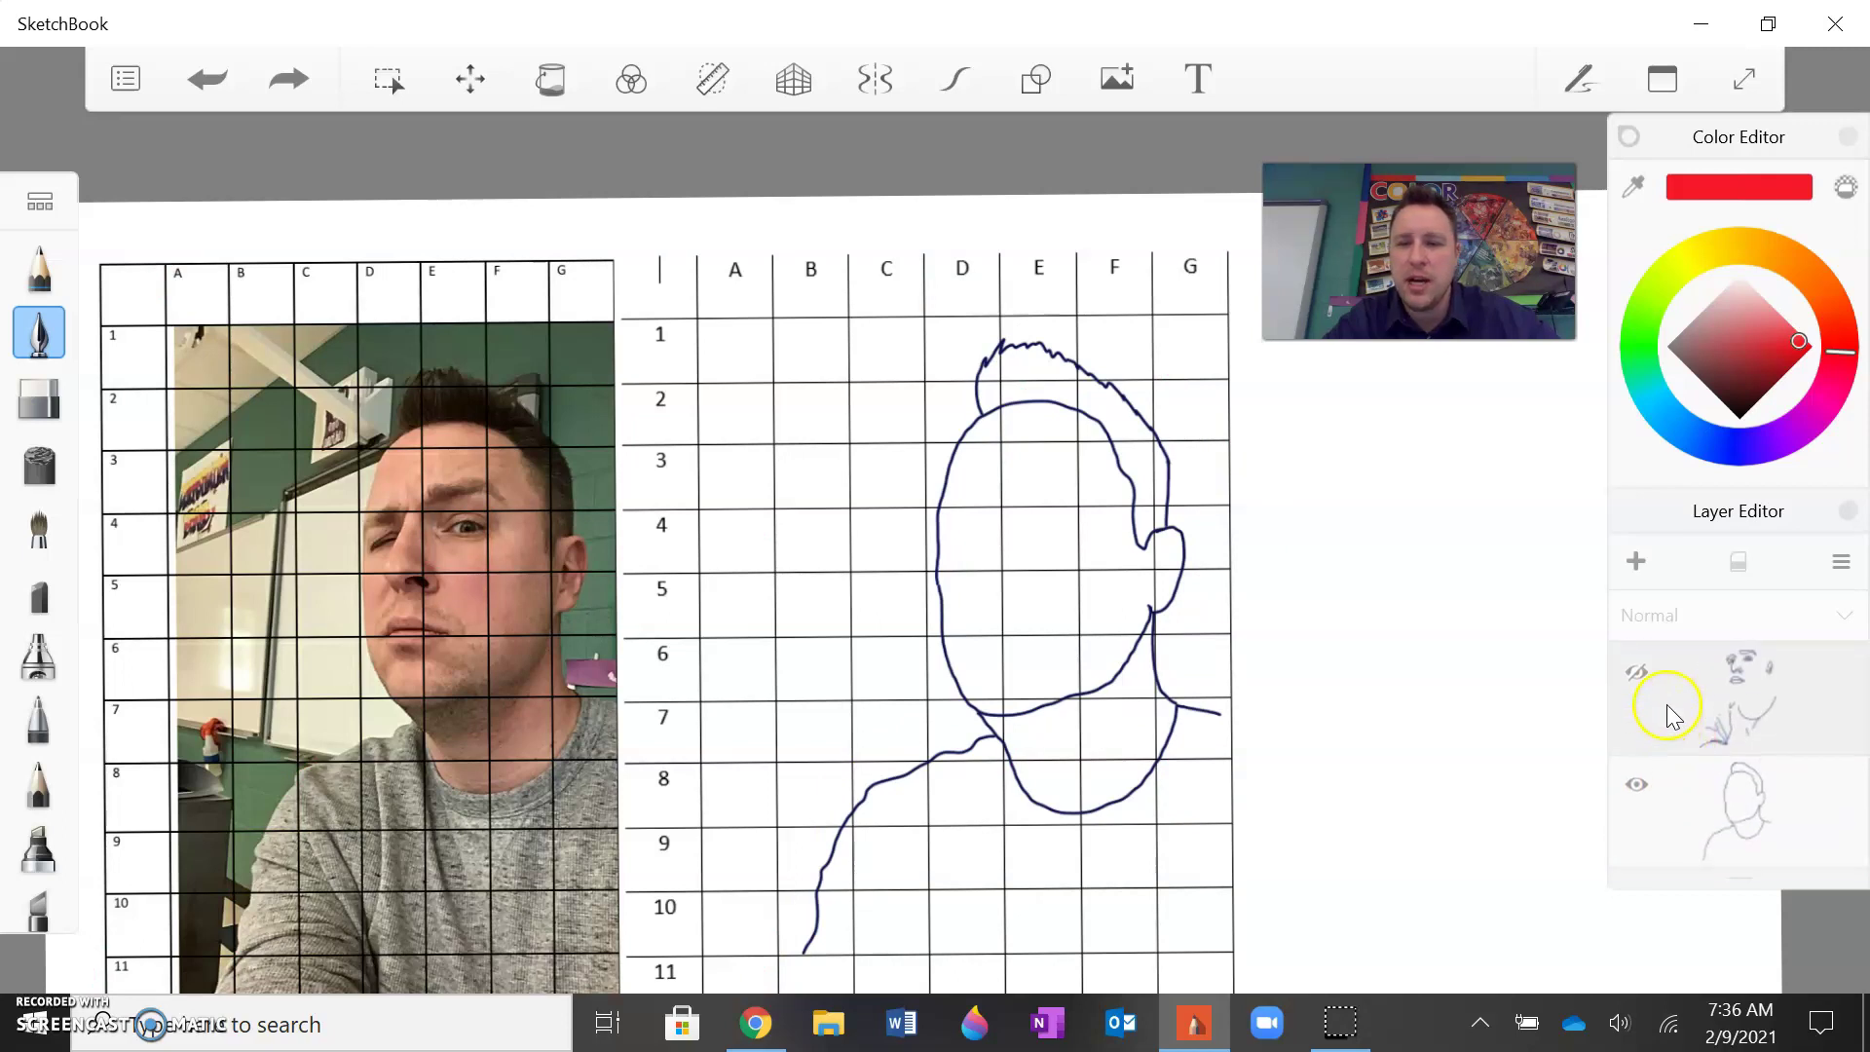
pyautogui.click(1638, 674)
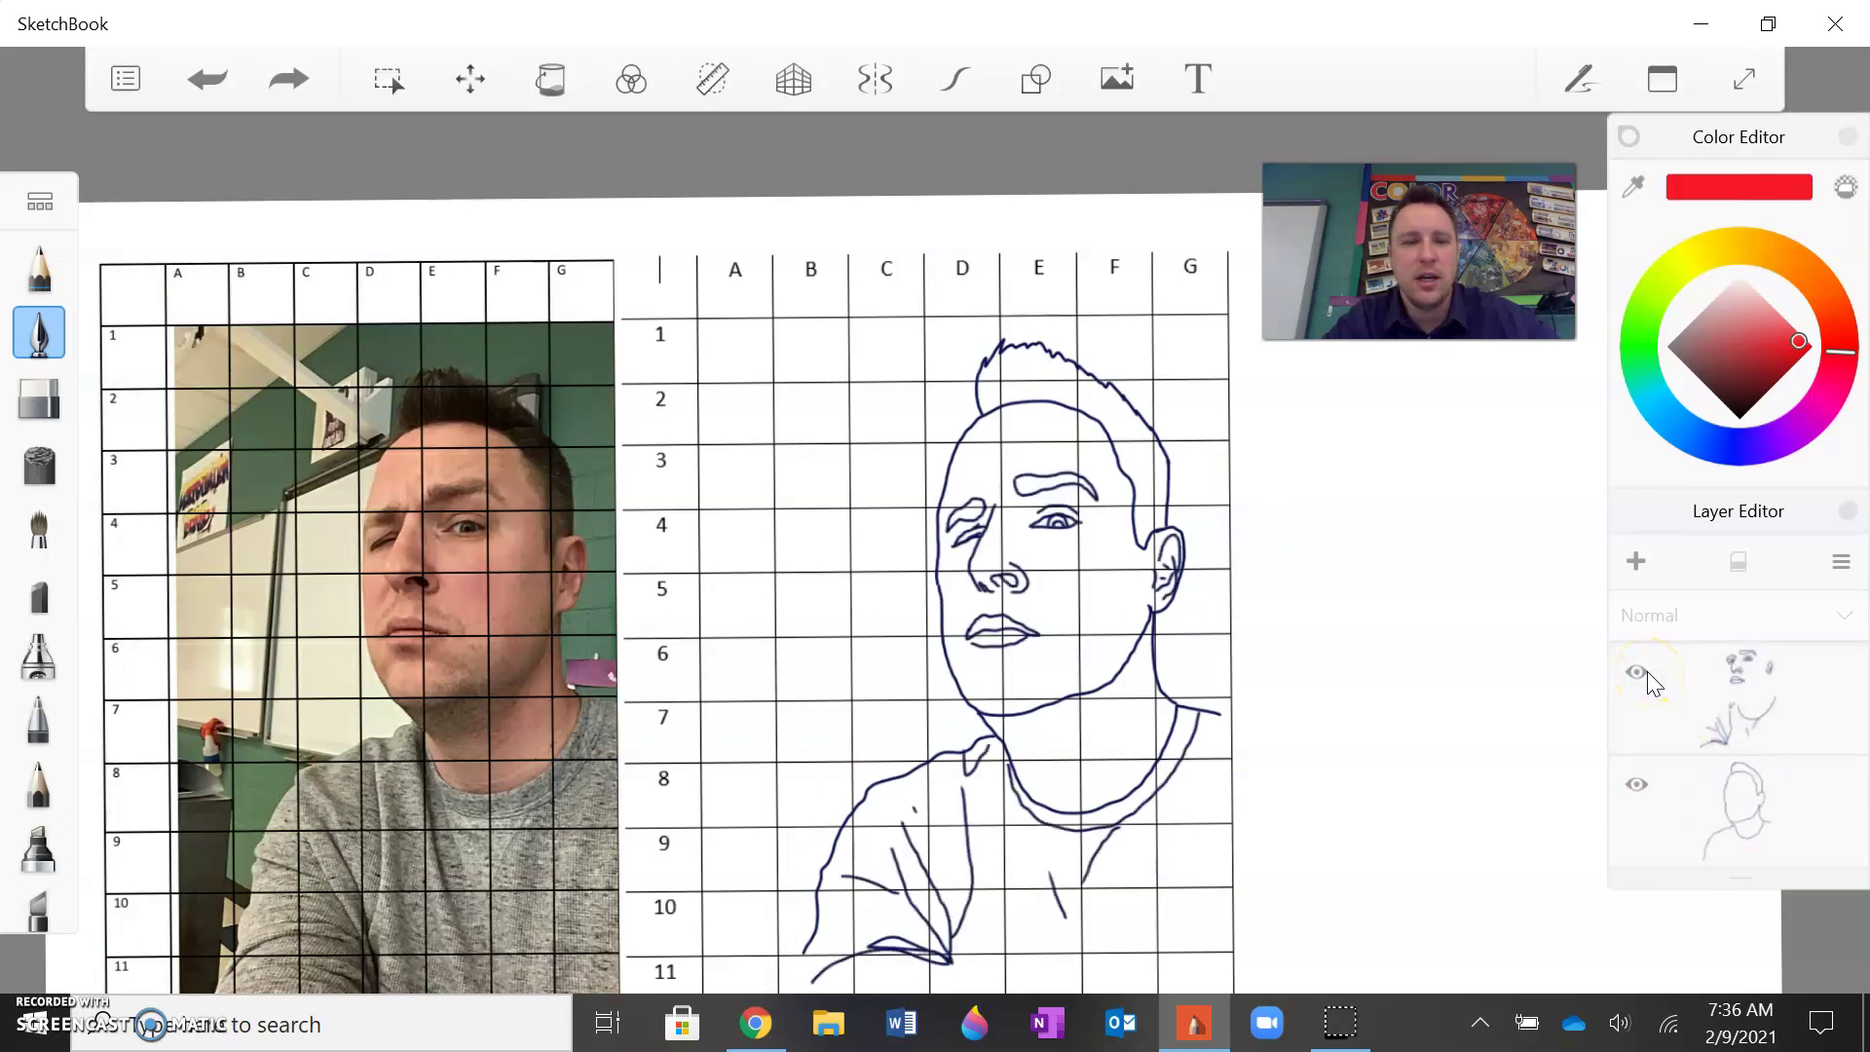
# Step: Hide the blank grid layer and the gridded reference photo layer
pyautogui.scroll(-2, 682, 594)
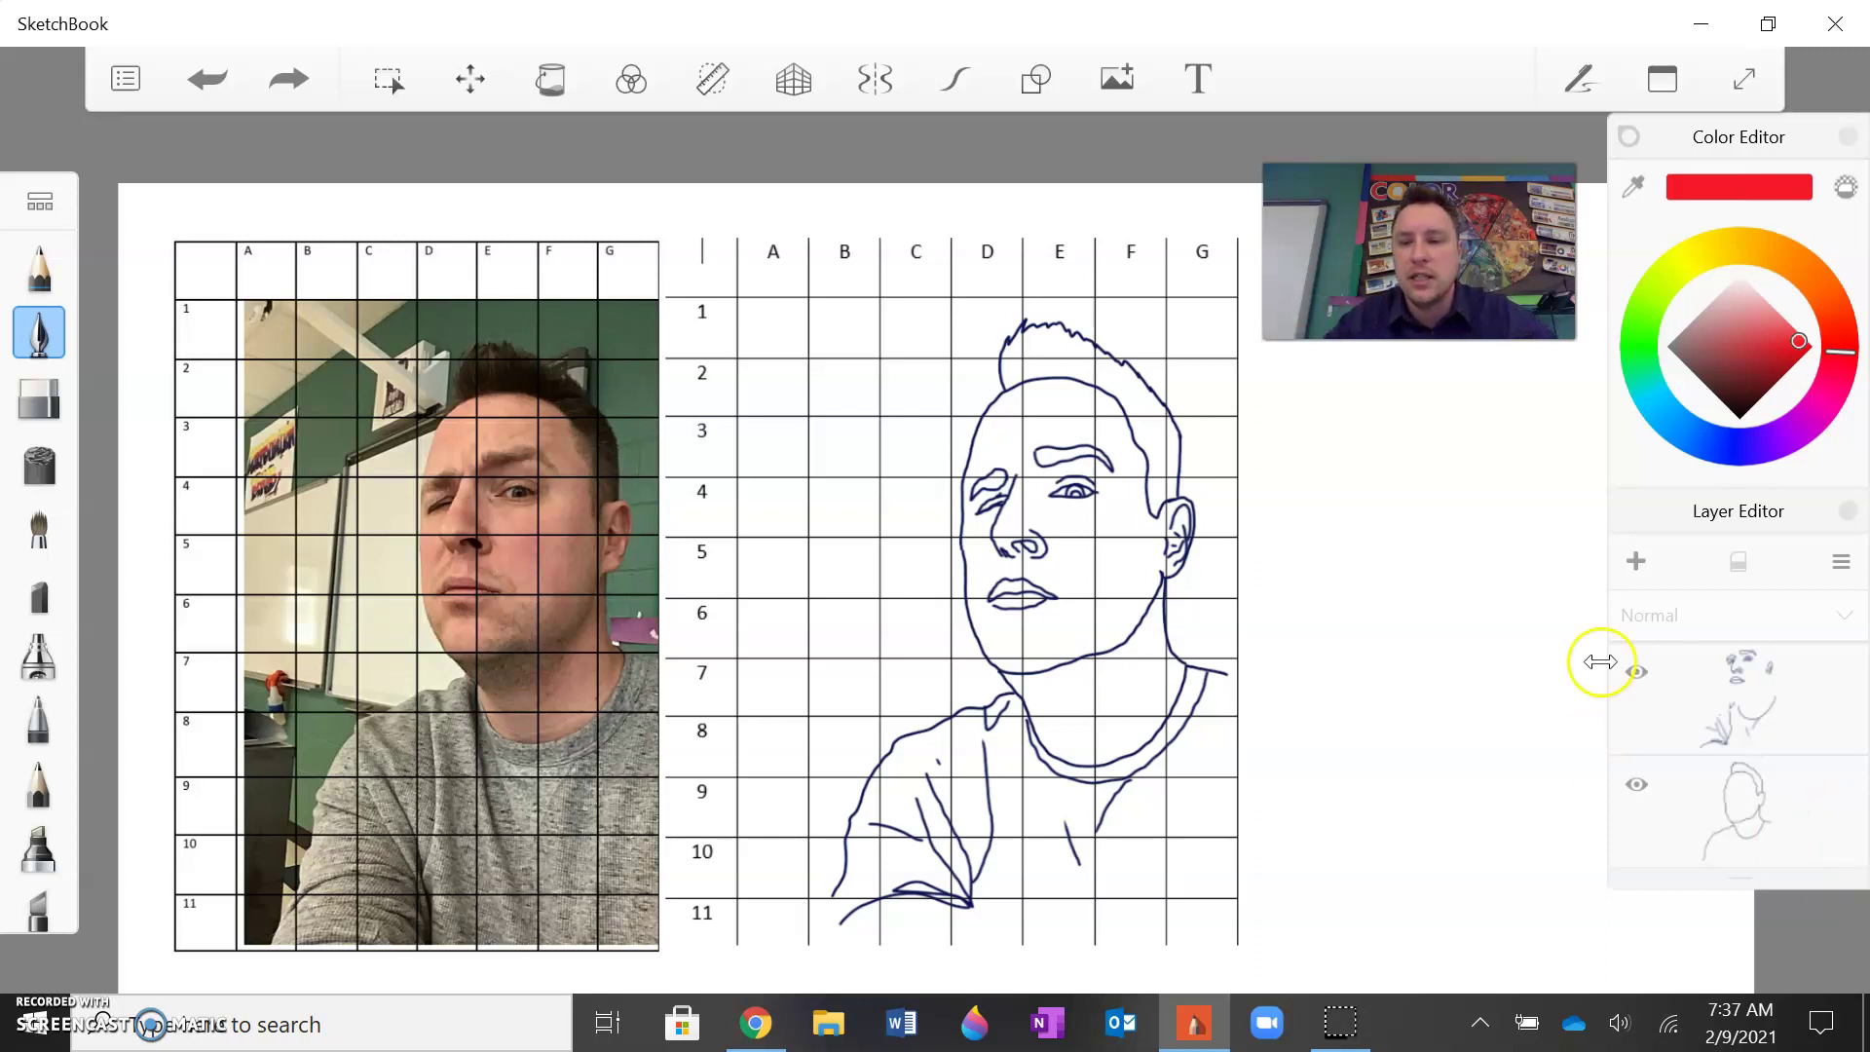
pyautogui.scroll(-2, 1716, 689)
pyautogui.scroll(-2, 1711, 706)
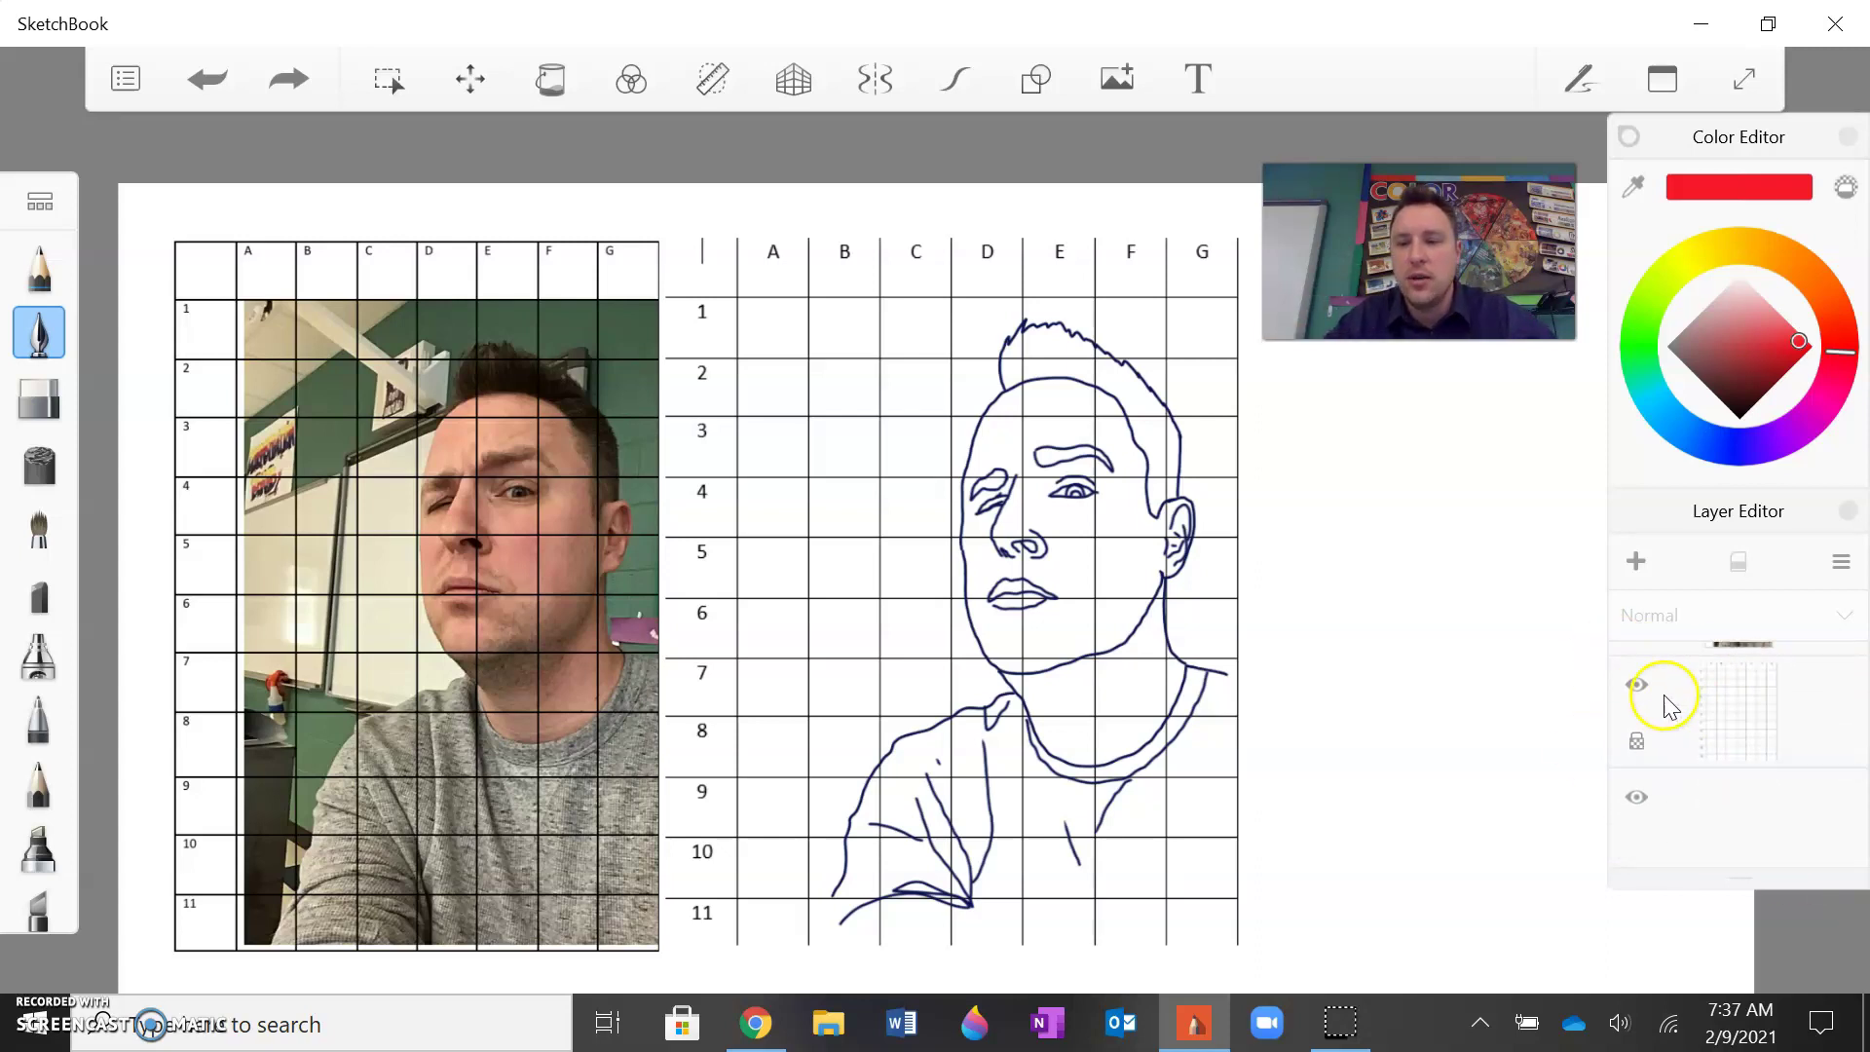
pyautogui.click(1640, 682)
pyautogui.scroll(1, 1641, 716)
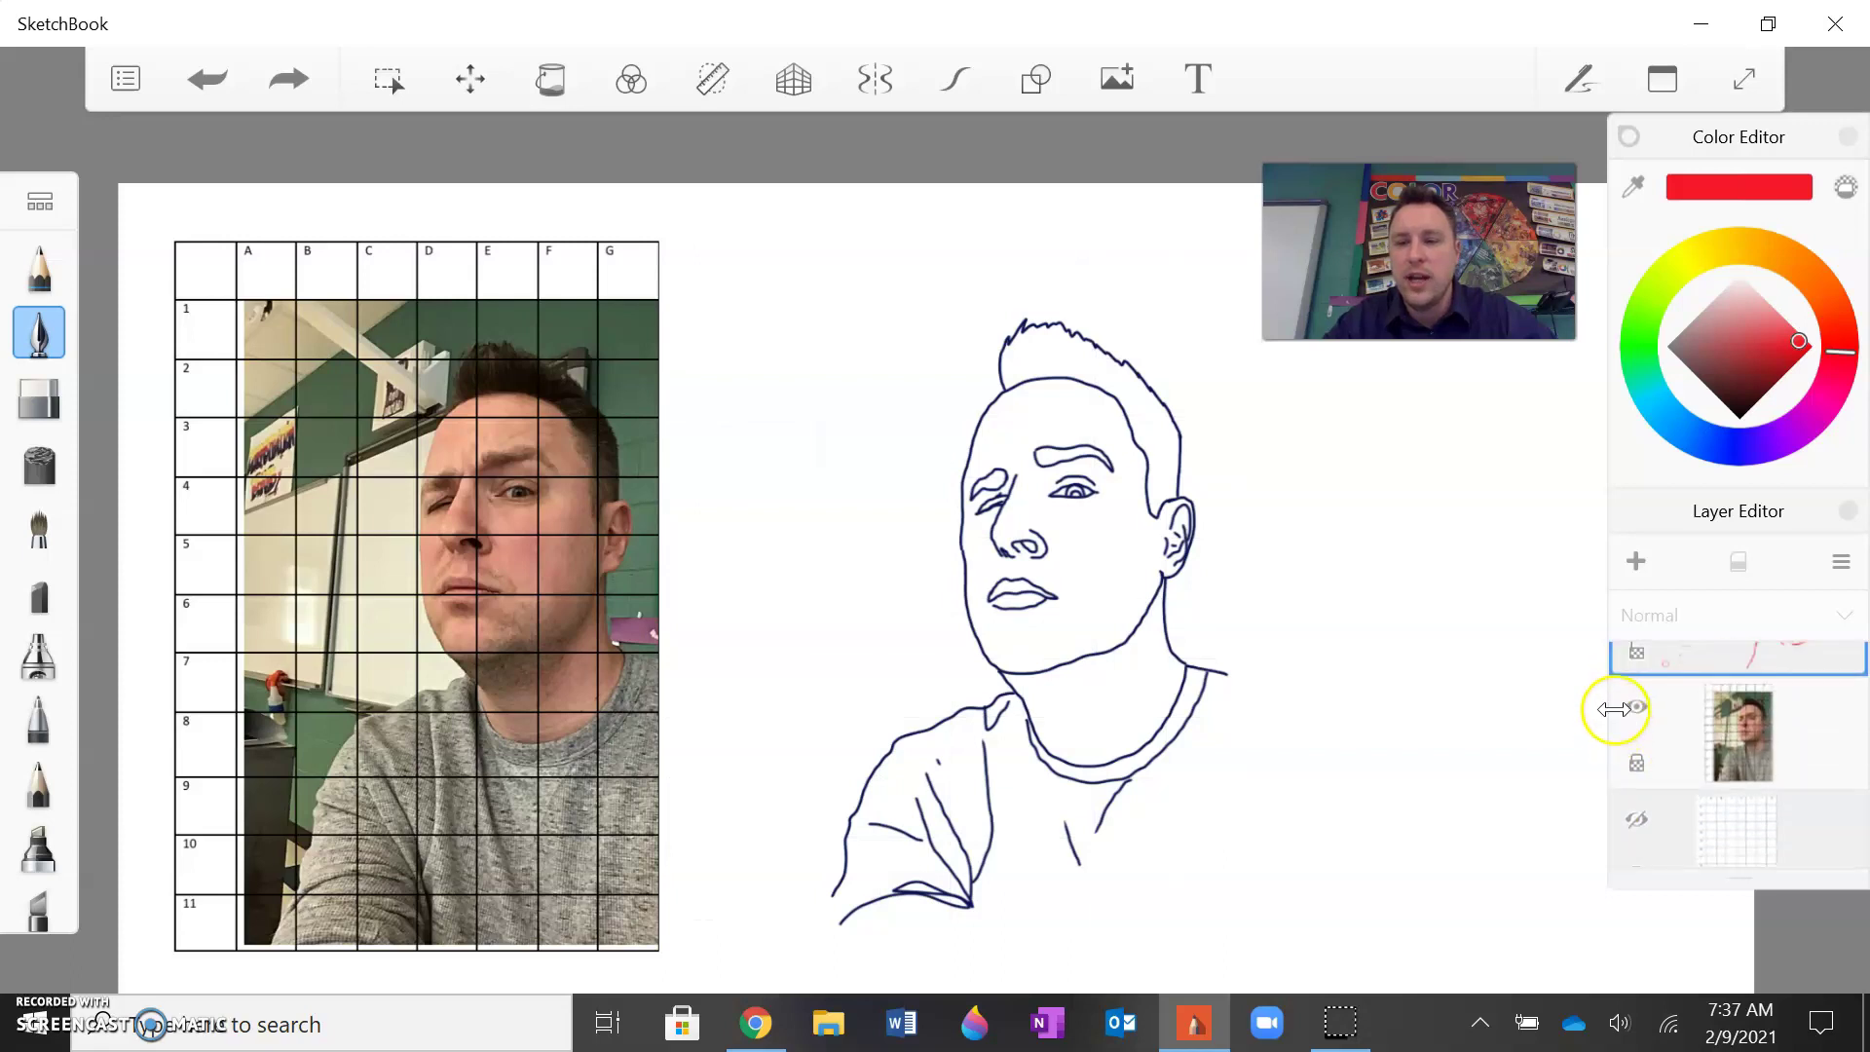
pyautogui.click(1636, 709)
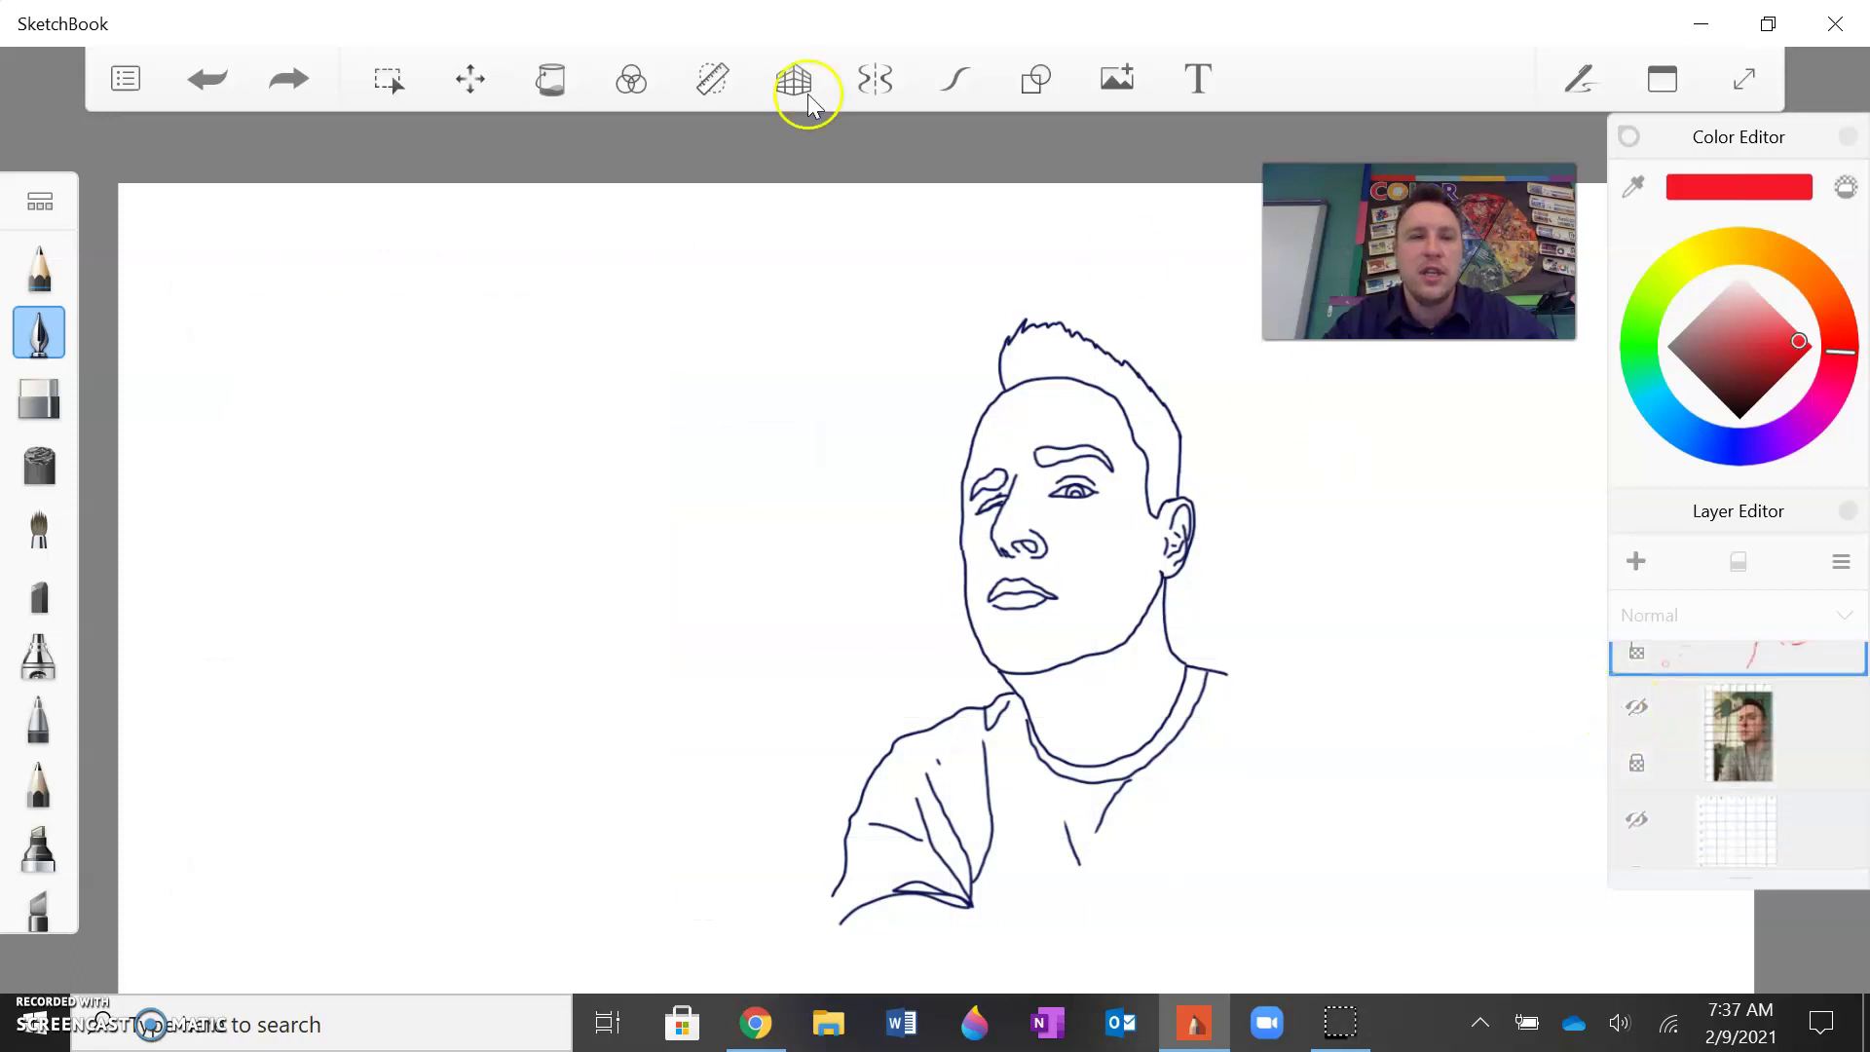
pyautogui.click(469, 76)
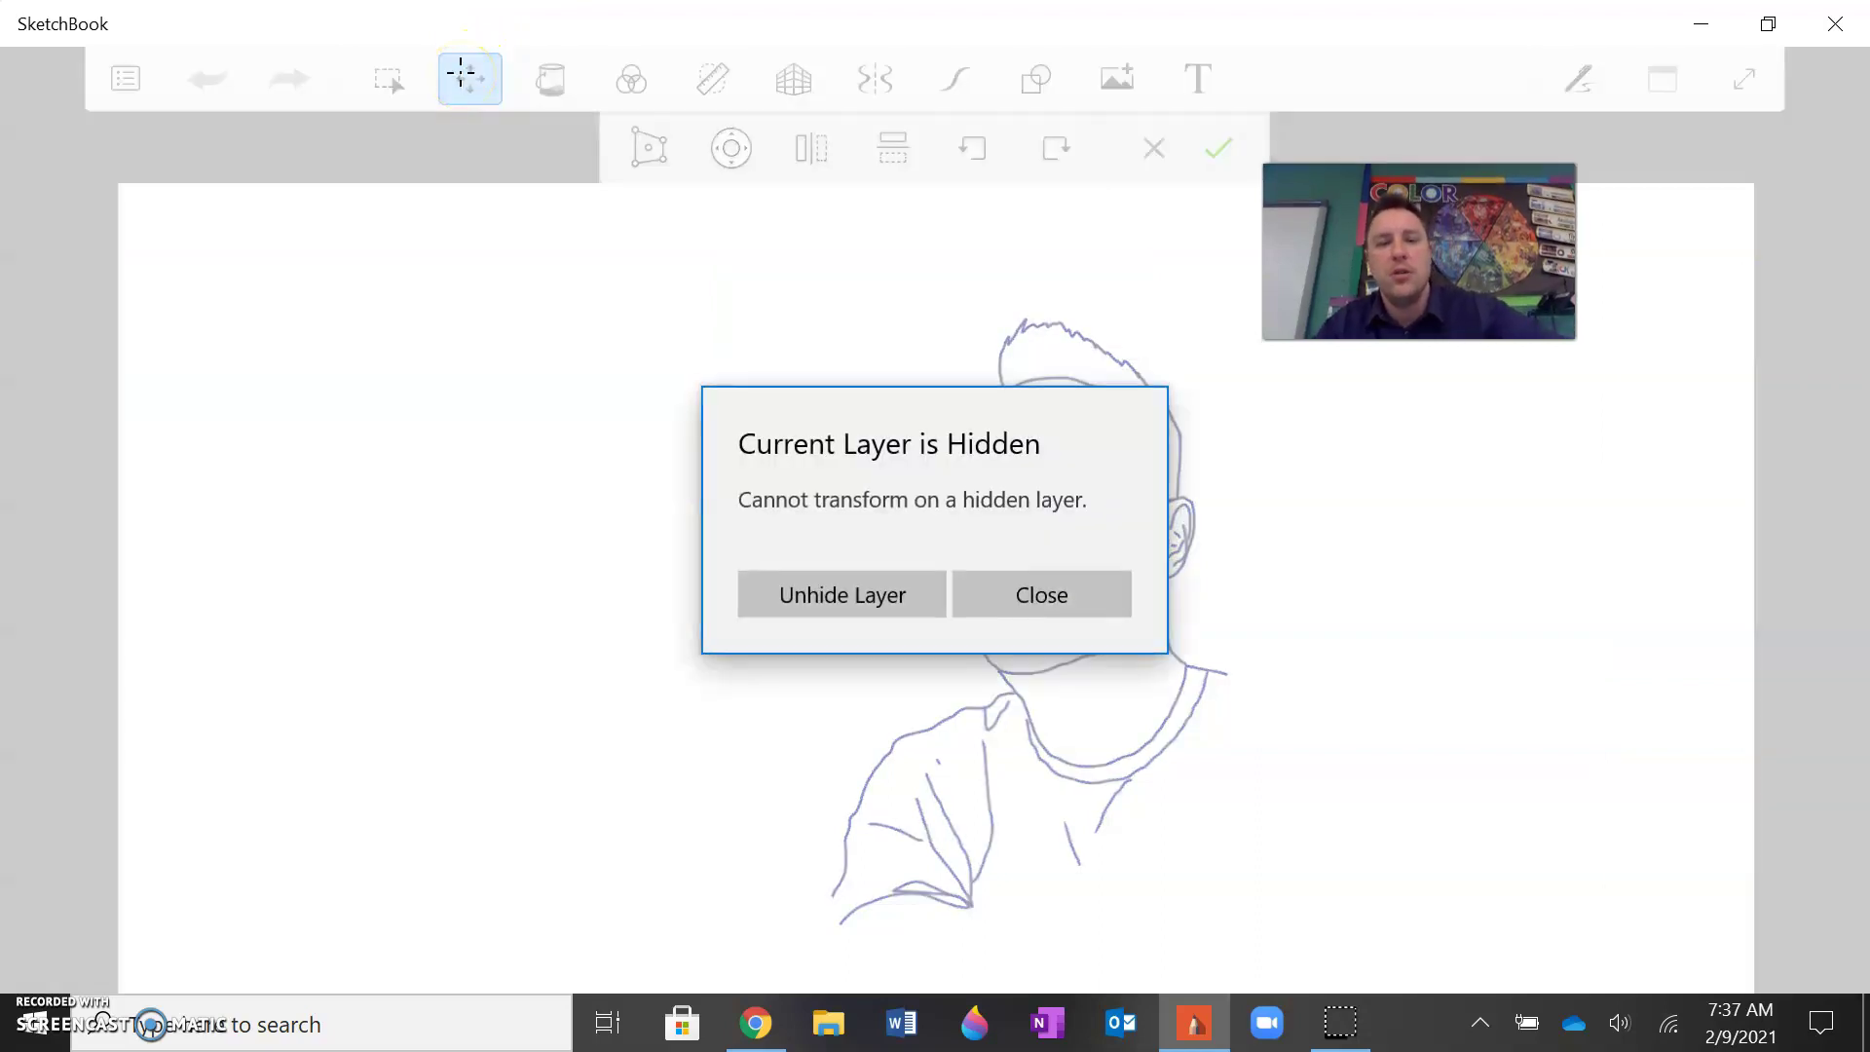
pyautogui.click(1040, 594)
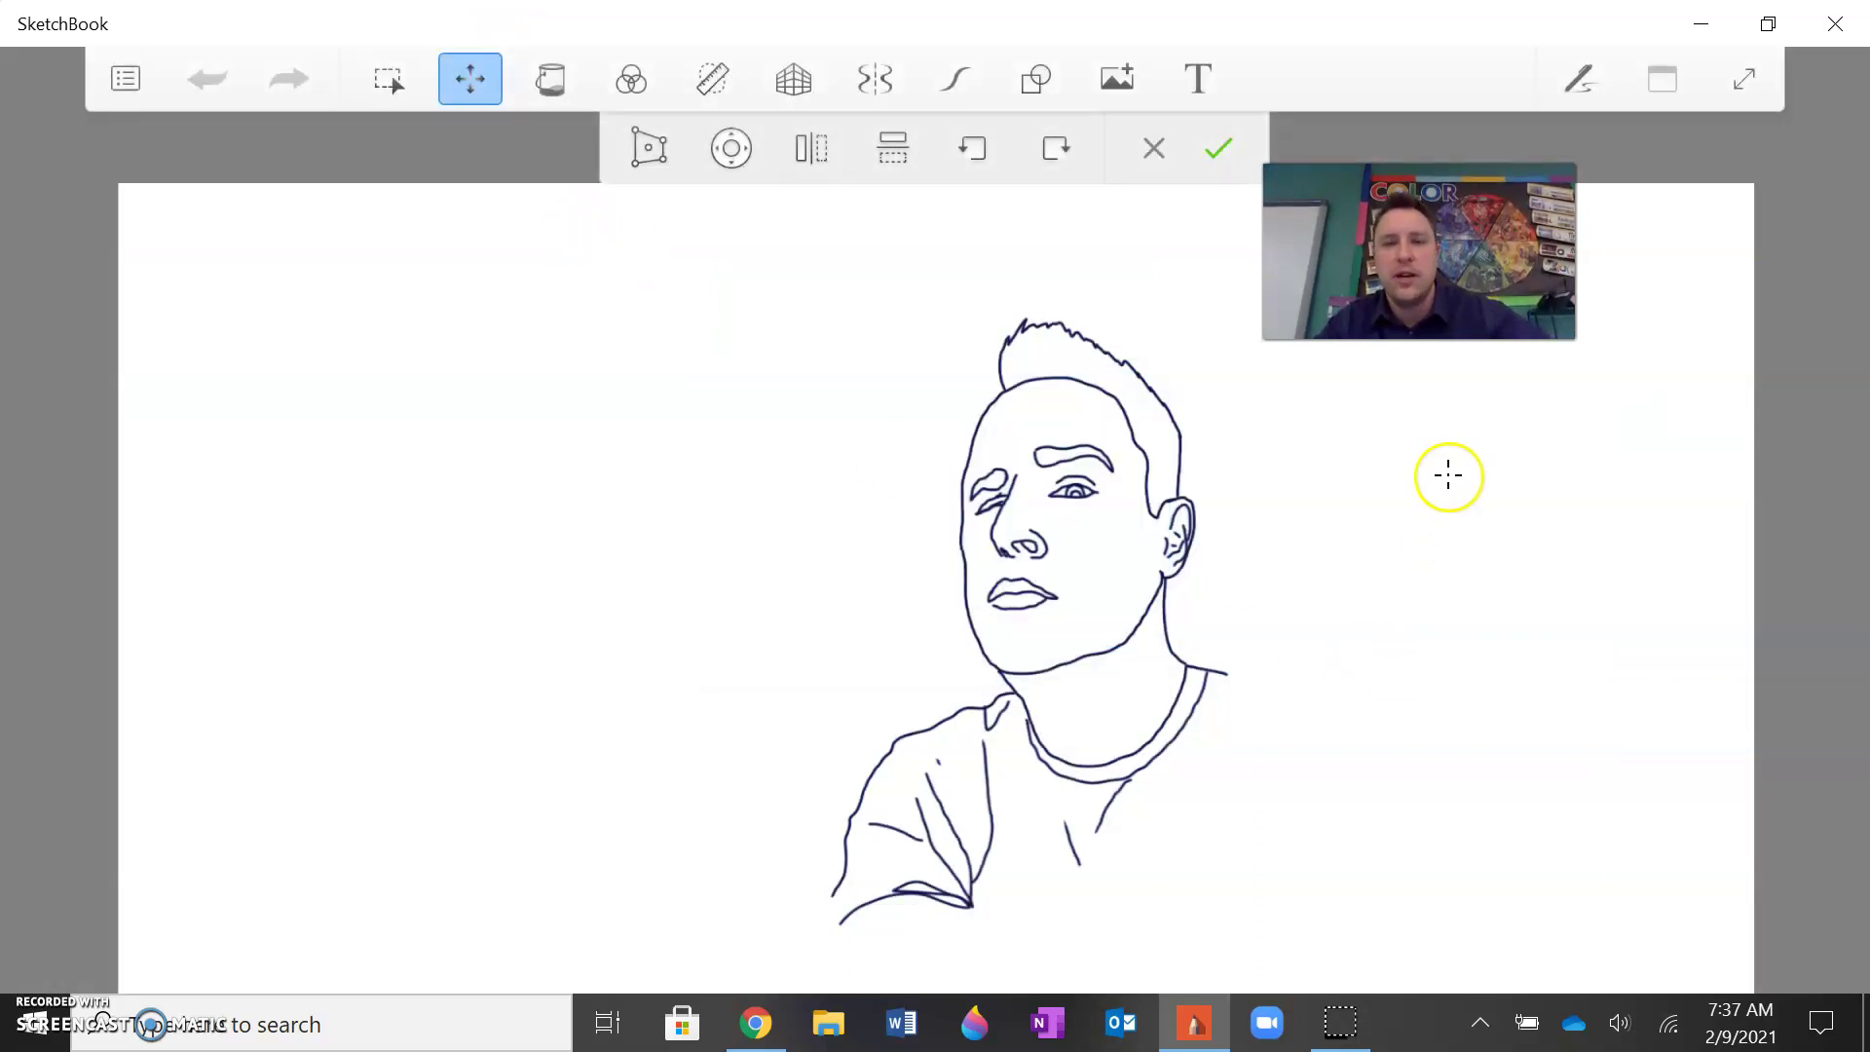
pyautogui.click(1216, 150)
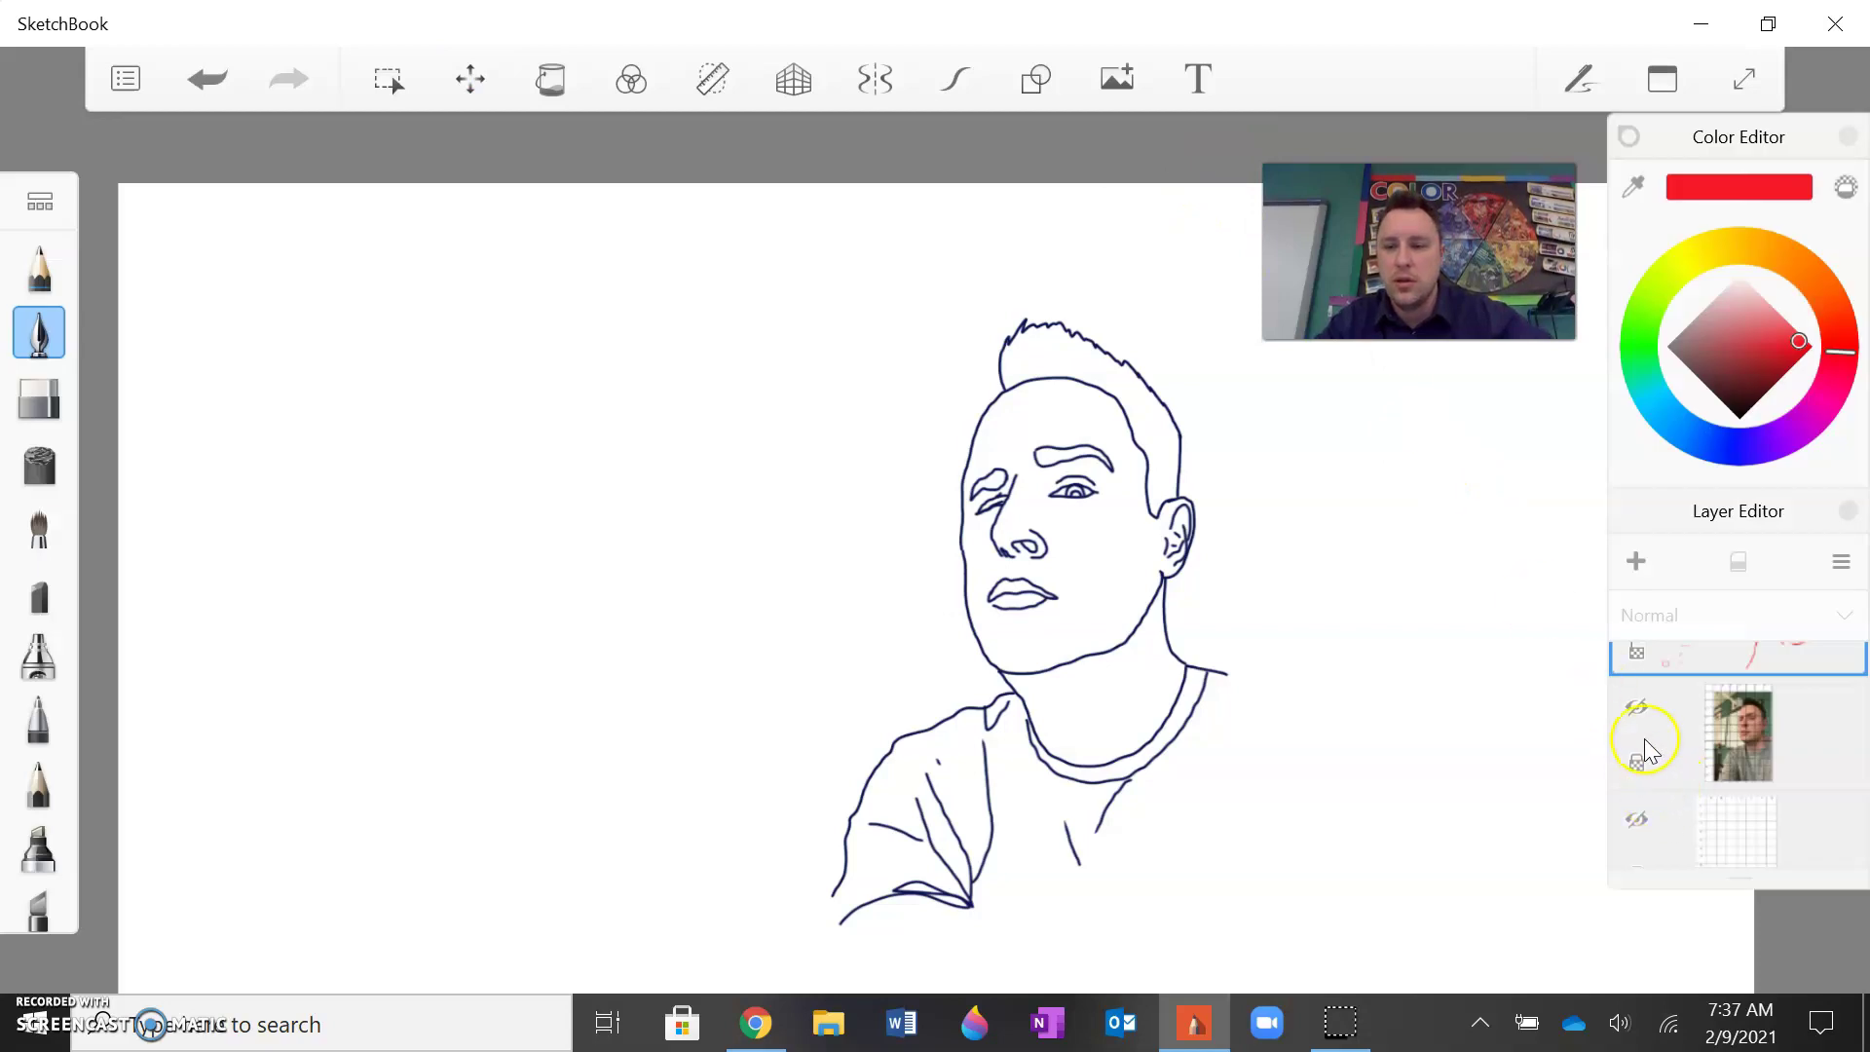
# Step: Select the layer holding the prepared facial and clothing details
pyautogui.scroll(-1, 1641, 704)
pyautogui.click(1648, 730)
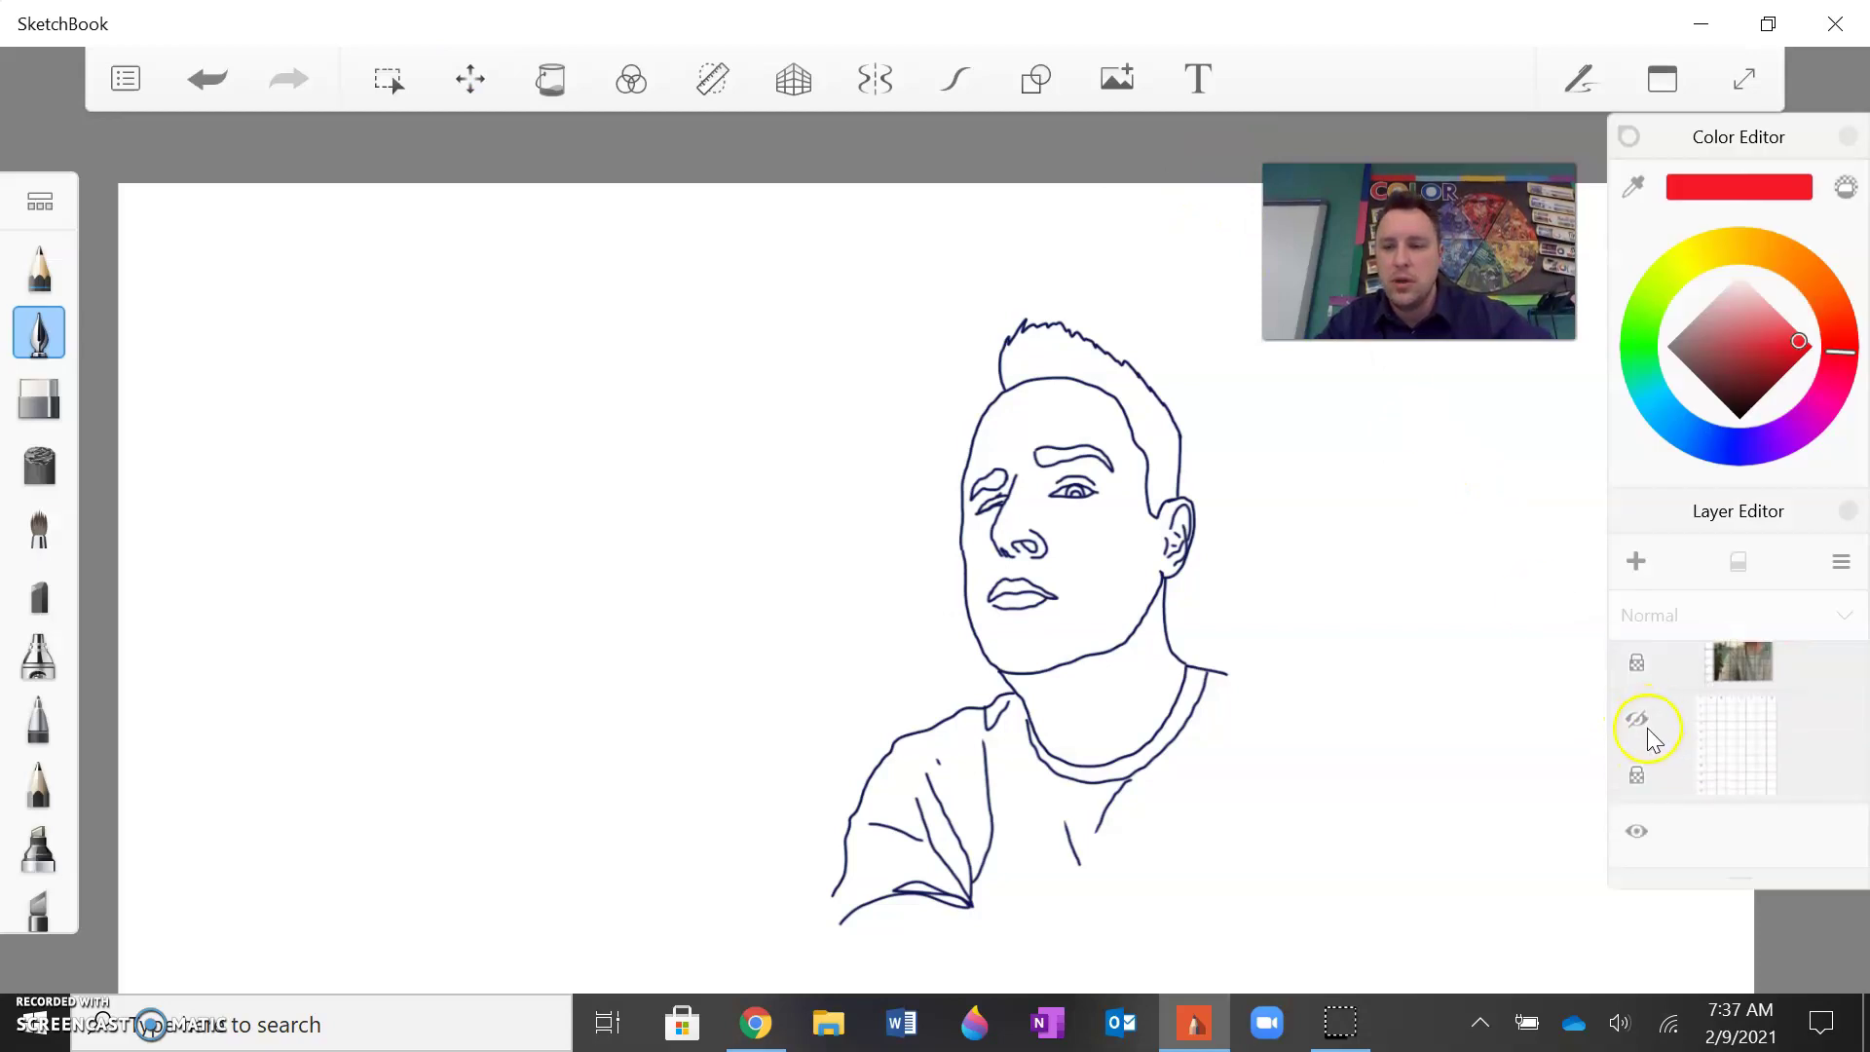
pyautogui.scroll(3, 1652, 737)
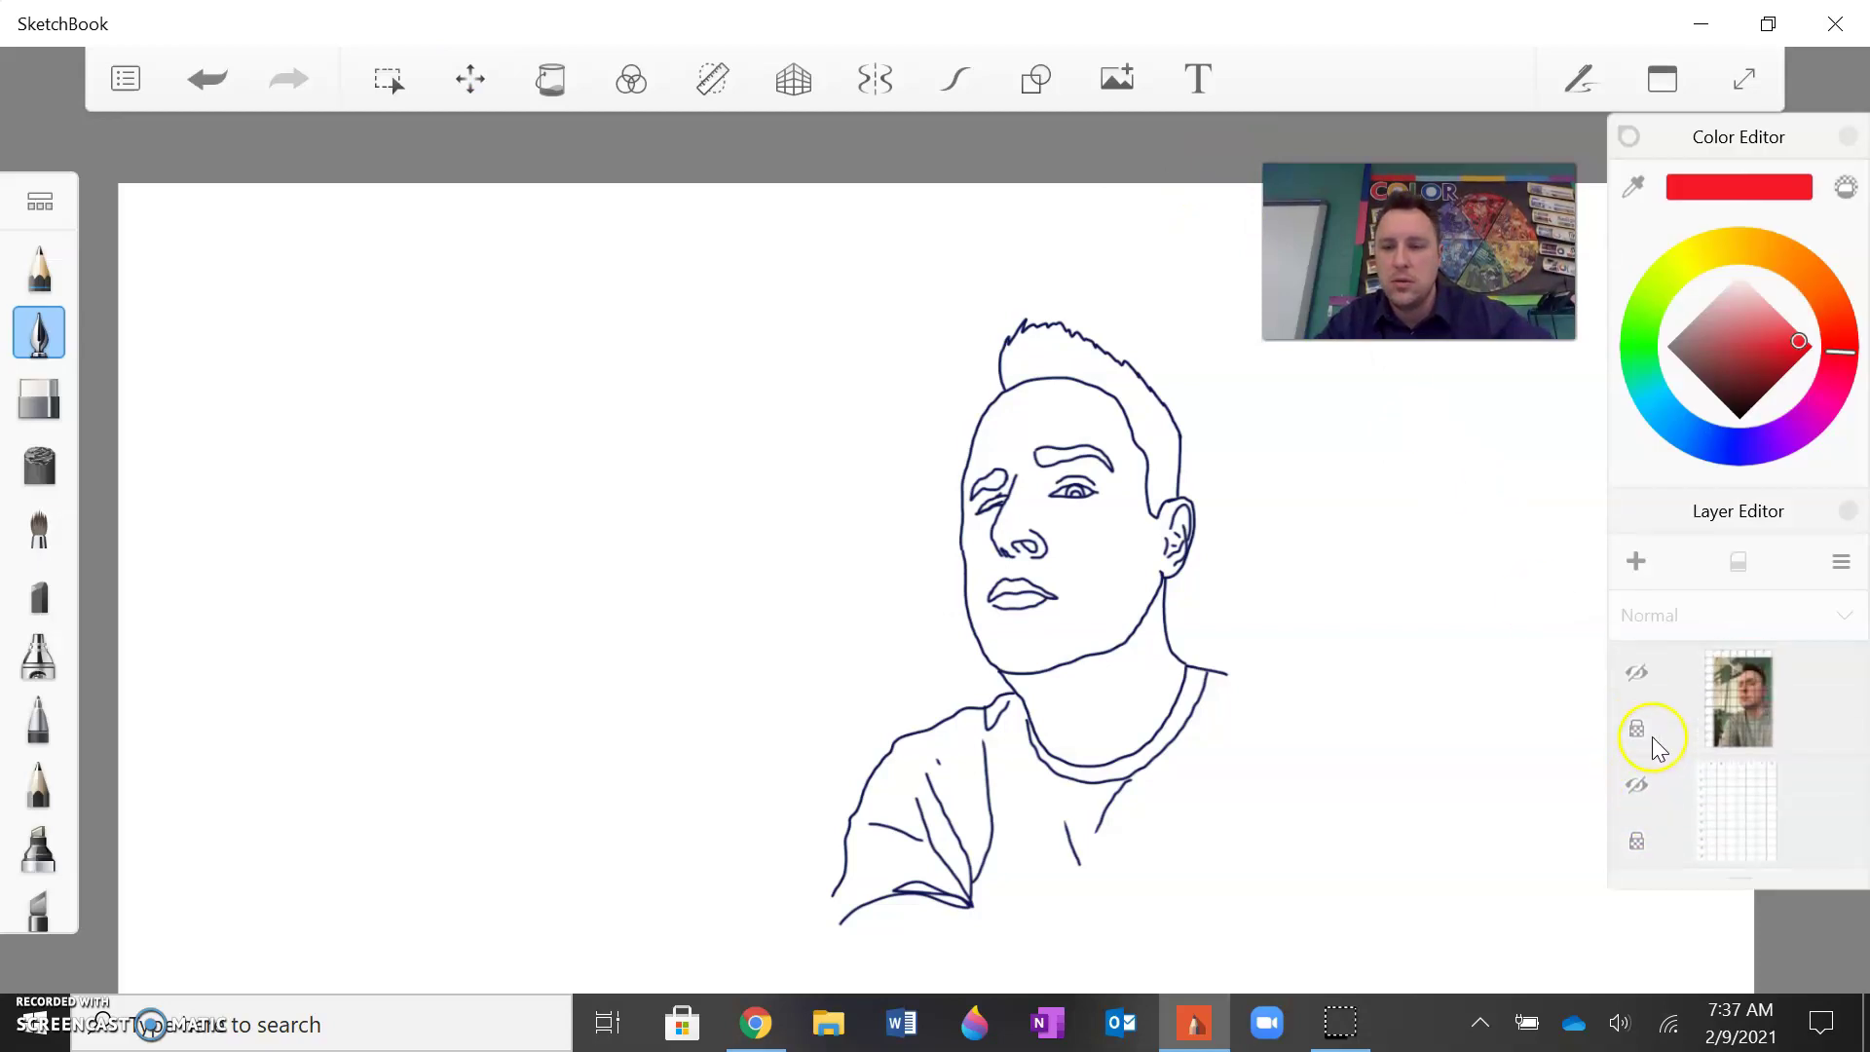
pyautogui.scroll(1, 1663, 711)
pyautogui.scroll(3, 1663, 721)
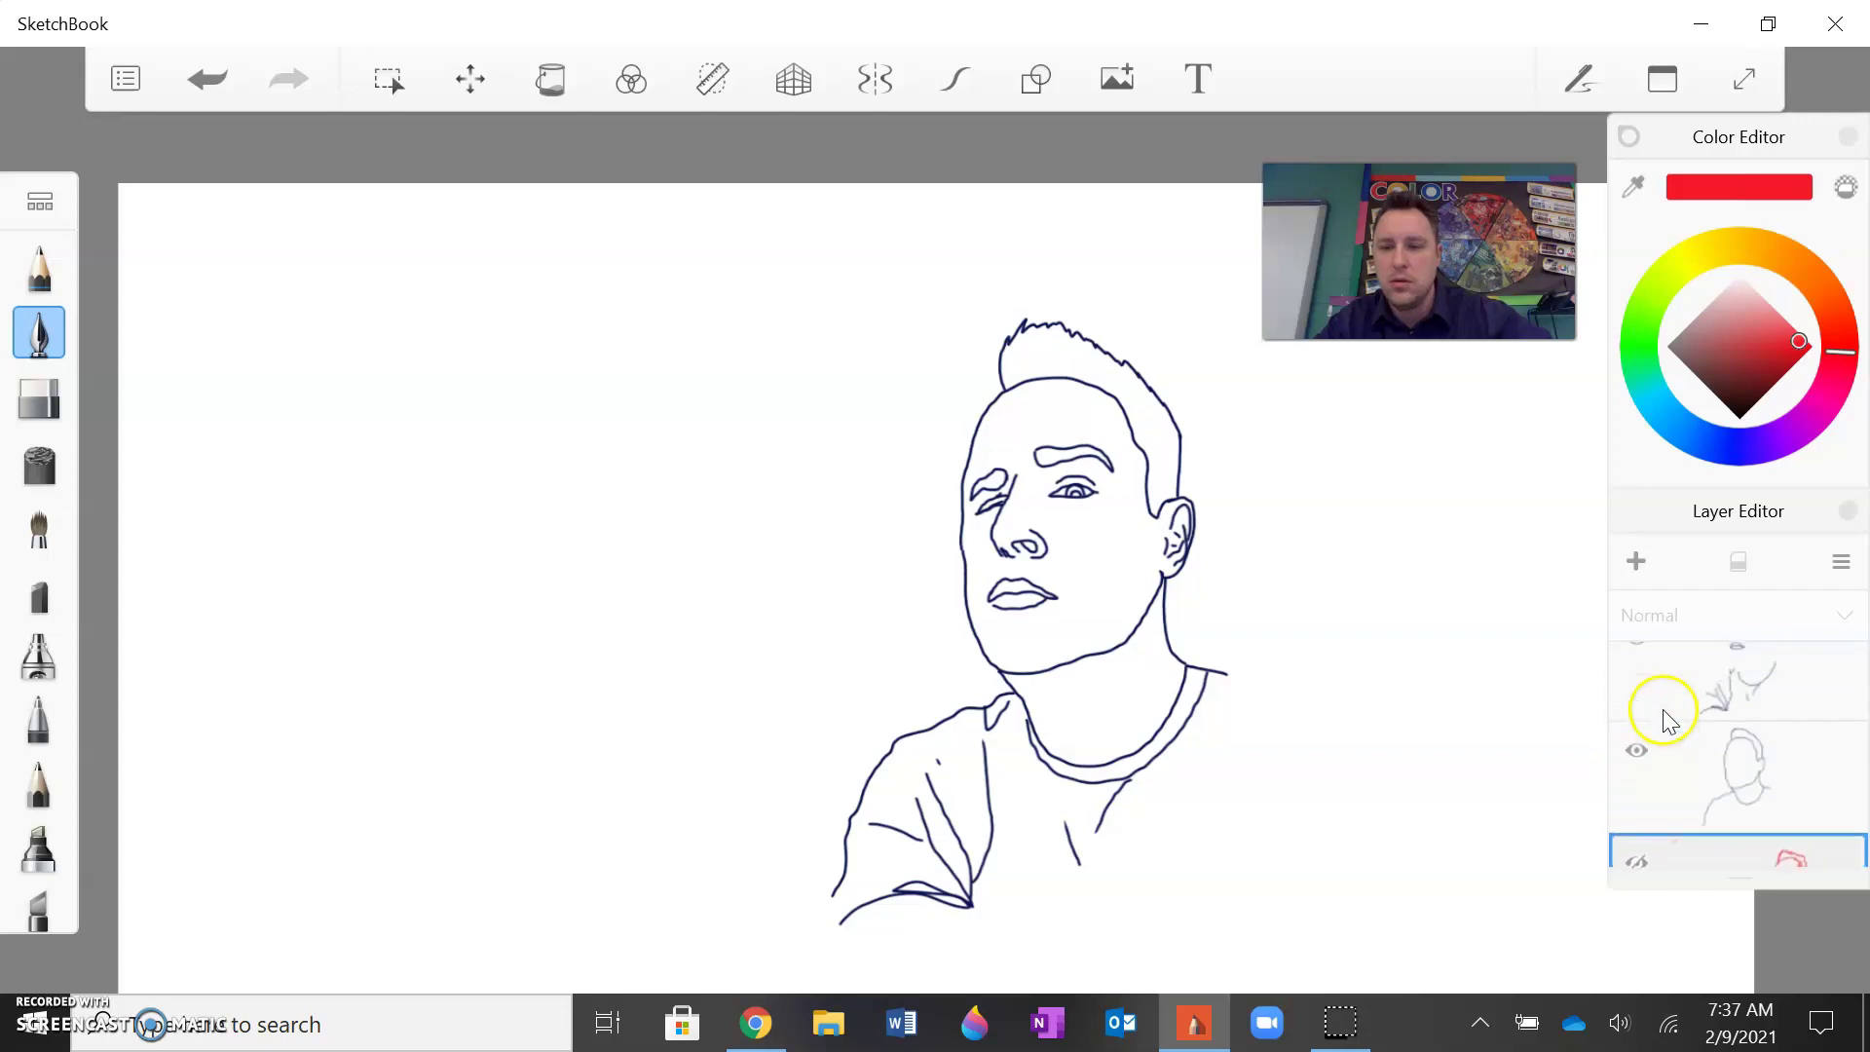
pyautogui.click(1712, 726)
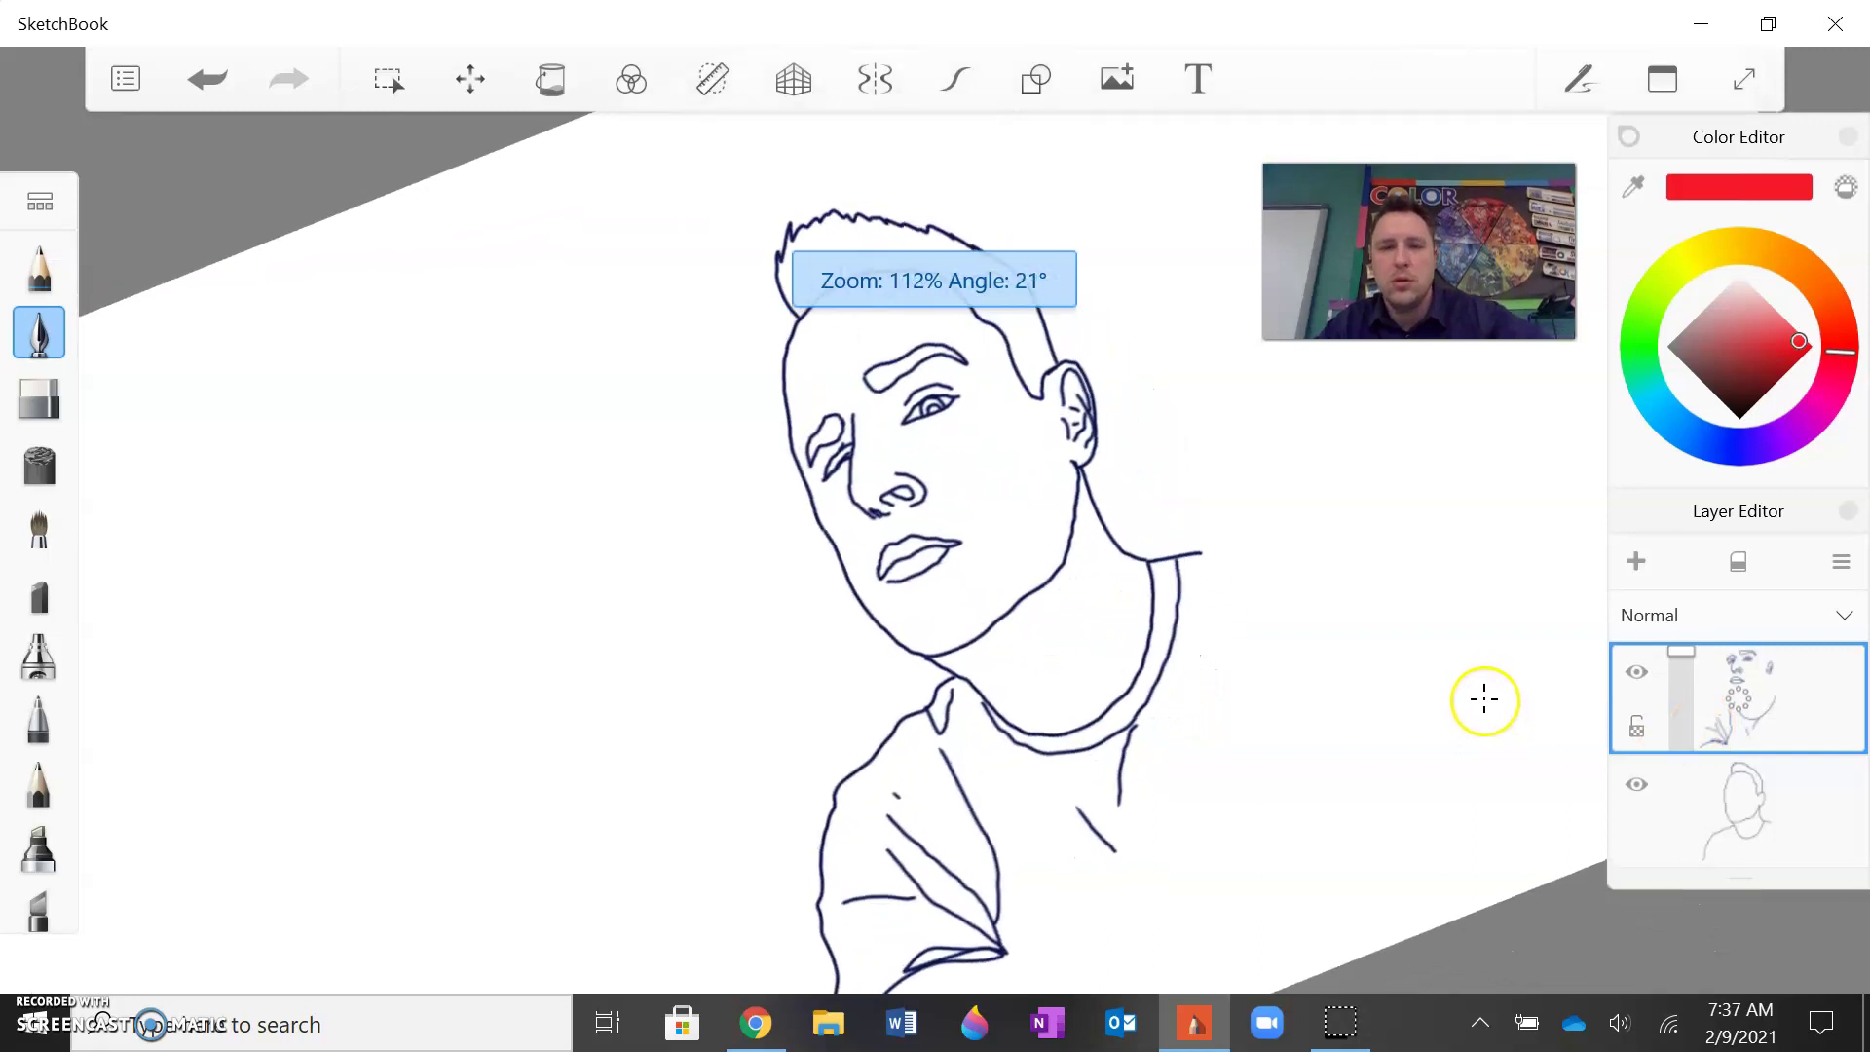
# Step: Try to rotate and enlarge the facial and clothing details layer on its own, and undo the transformation
pyautogui.click(468, 83)
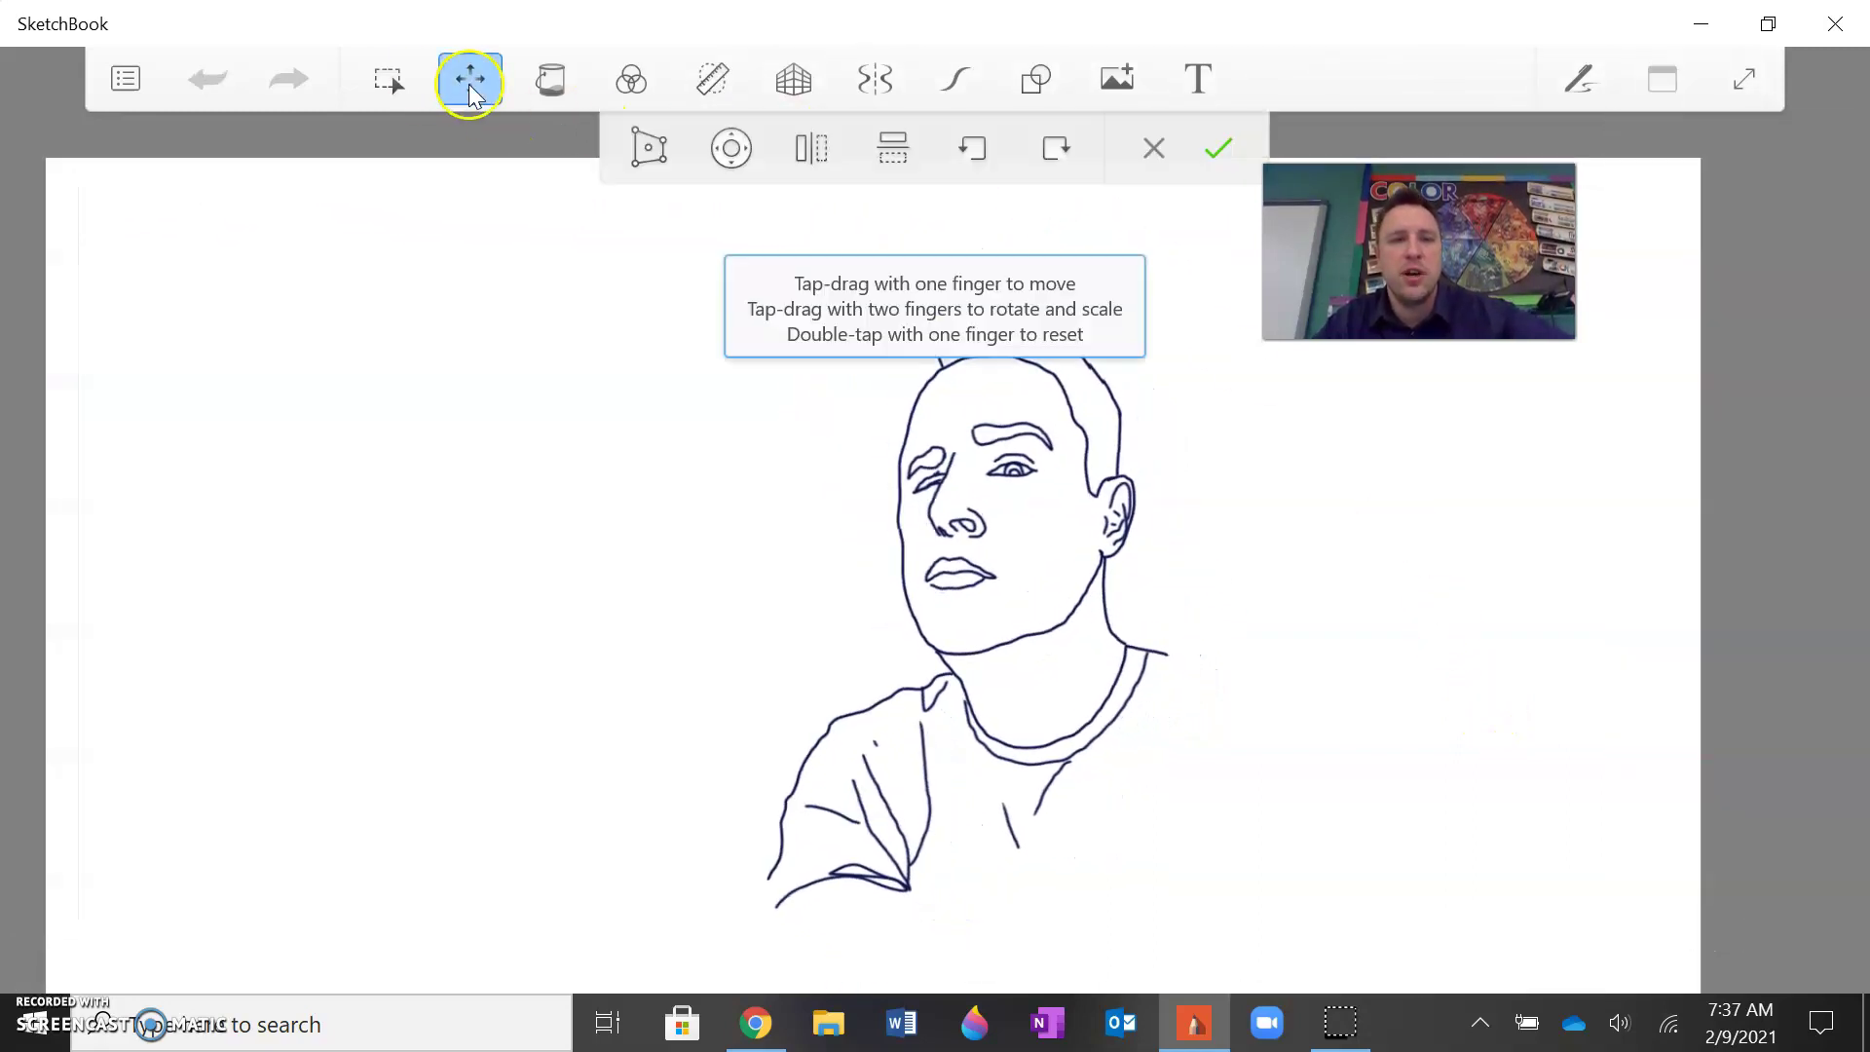
pyautogui.moveTo(512, 156); pyautogui.dragTo(655, 113)
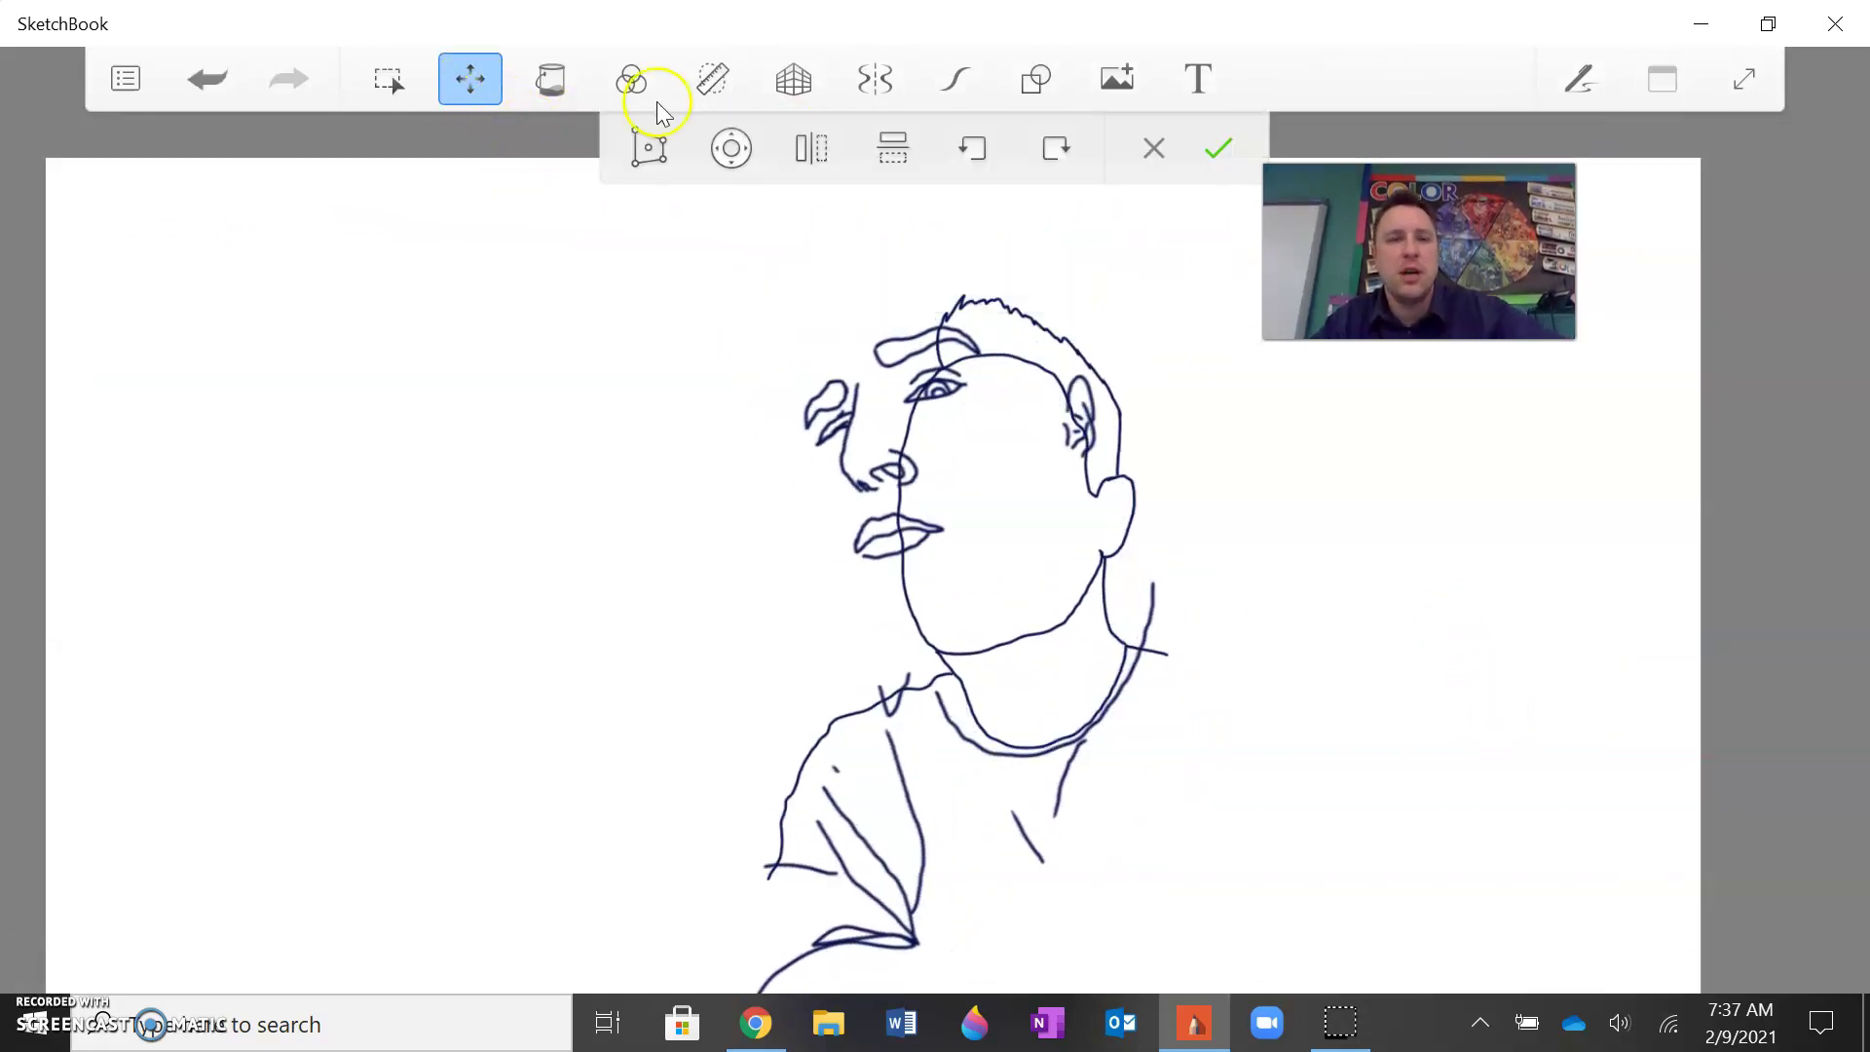
pyautogui.click(209, 82)
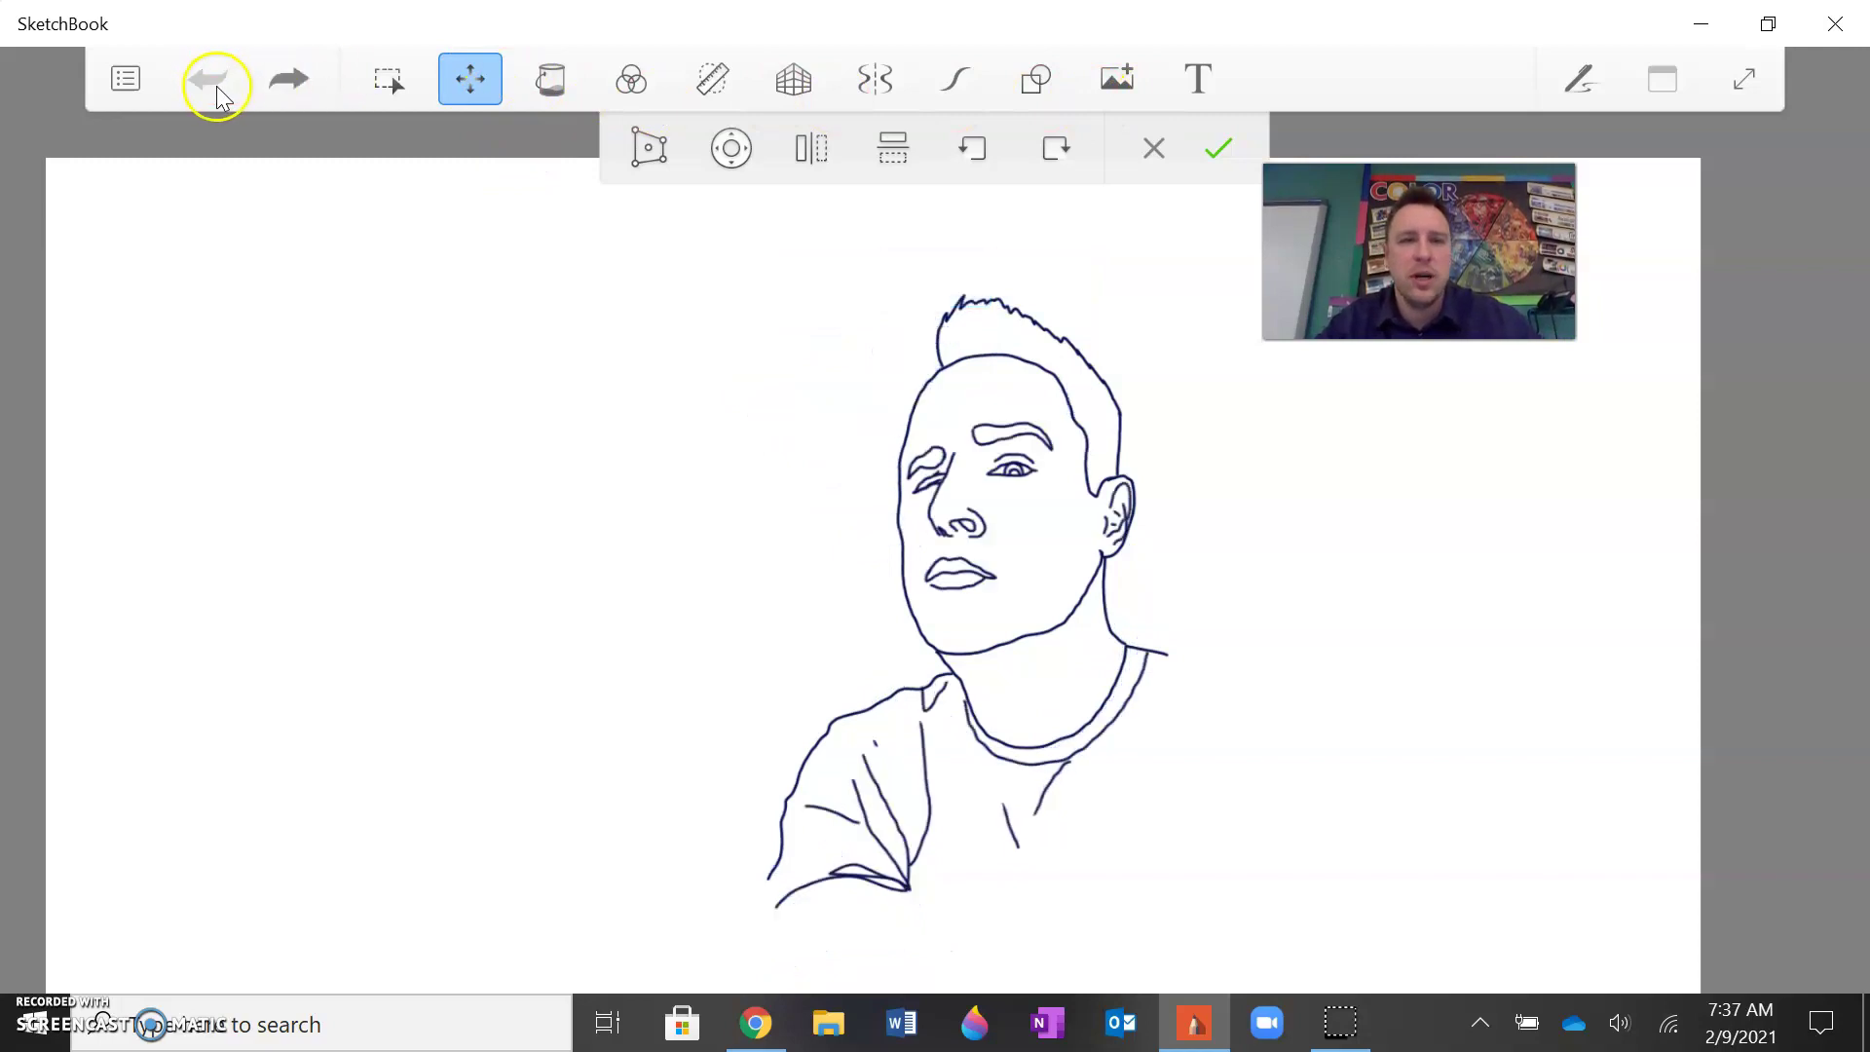
pyautogui.click(1203, 160)
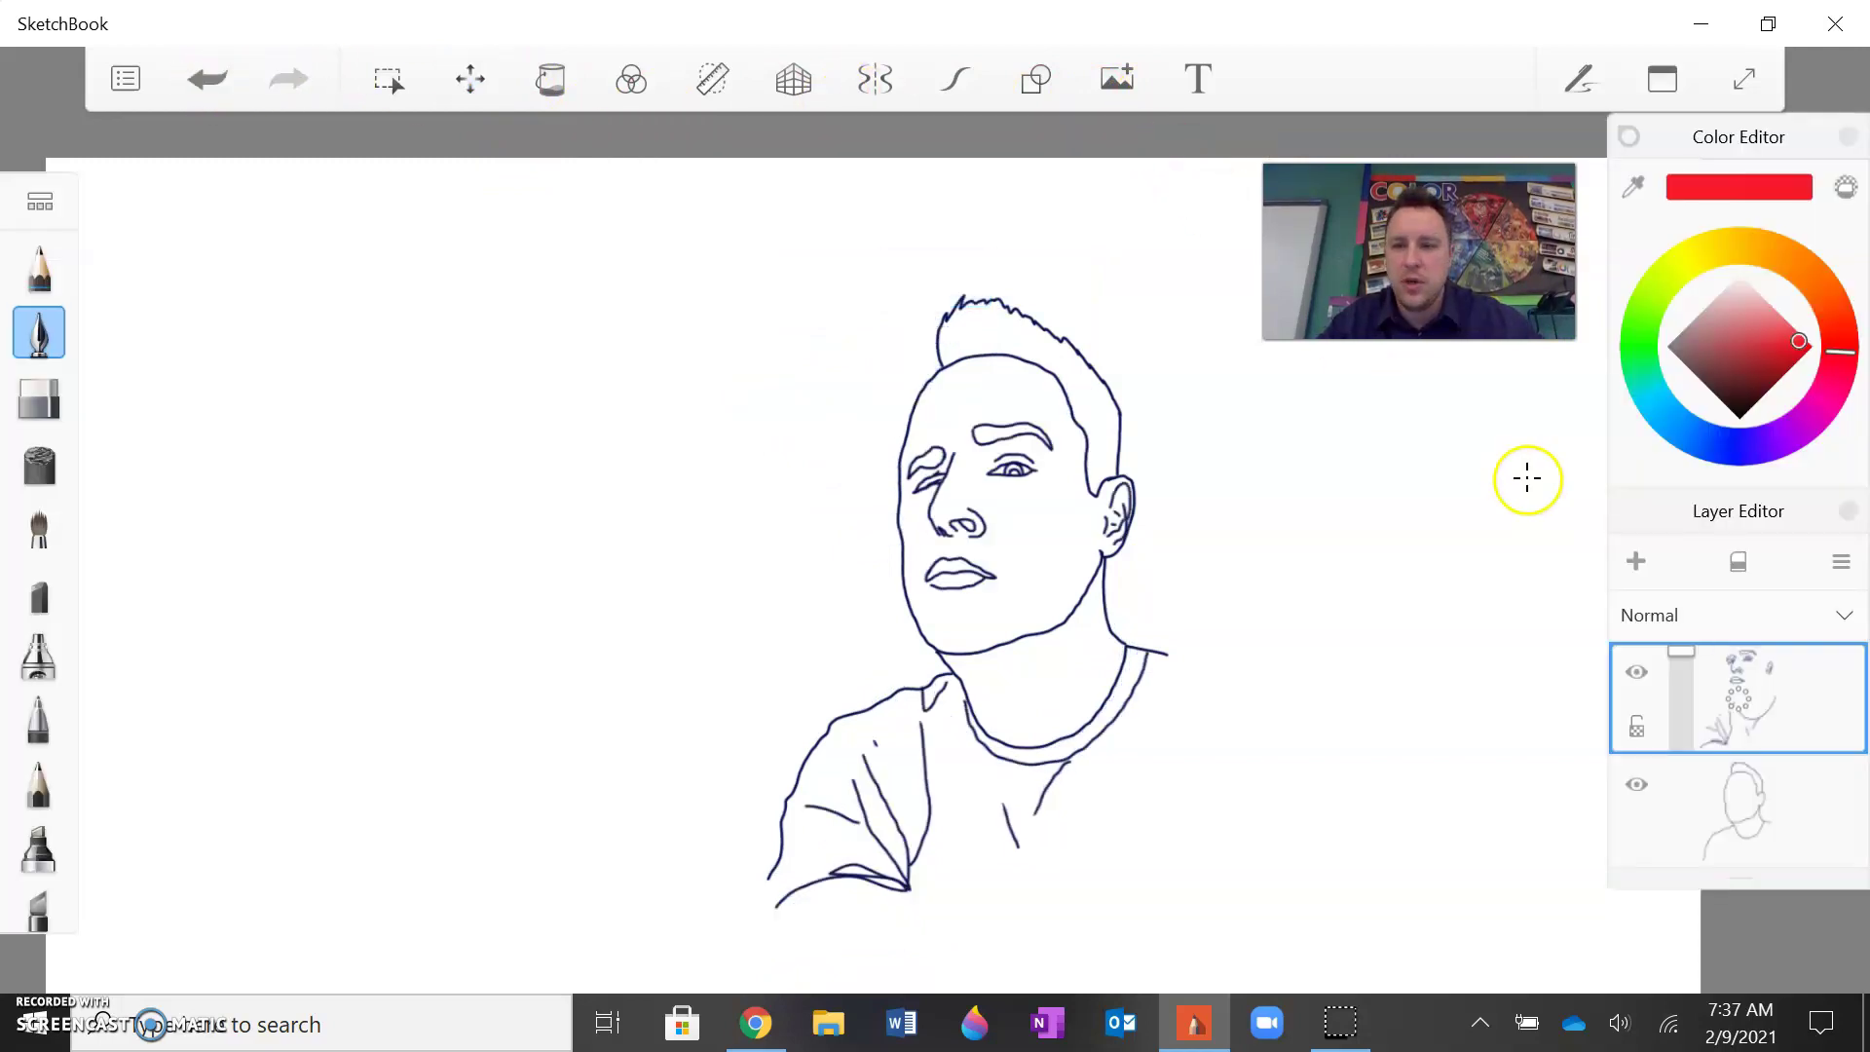
# Step: Merge the details layer into the outline layer below, and turn the combined drawing a quarter turn counterclockwise, enlarged to fill the canvas
pyautogui.moveTo(1744, 694); pyautogui.dragTo(1751, 780)
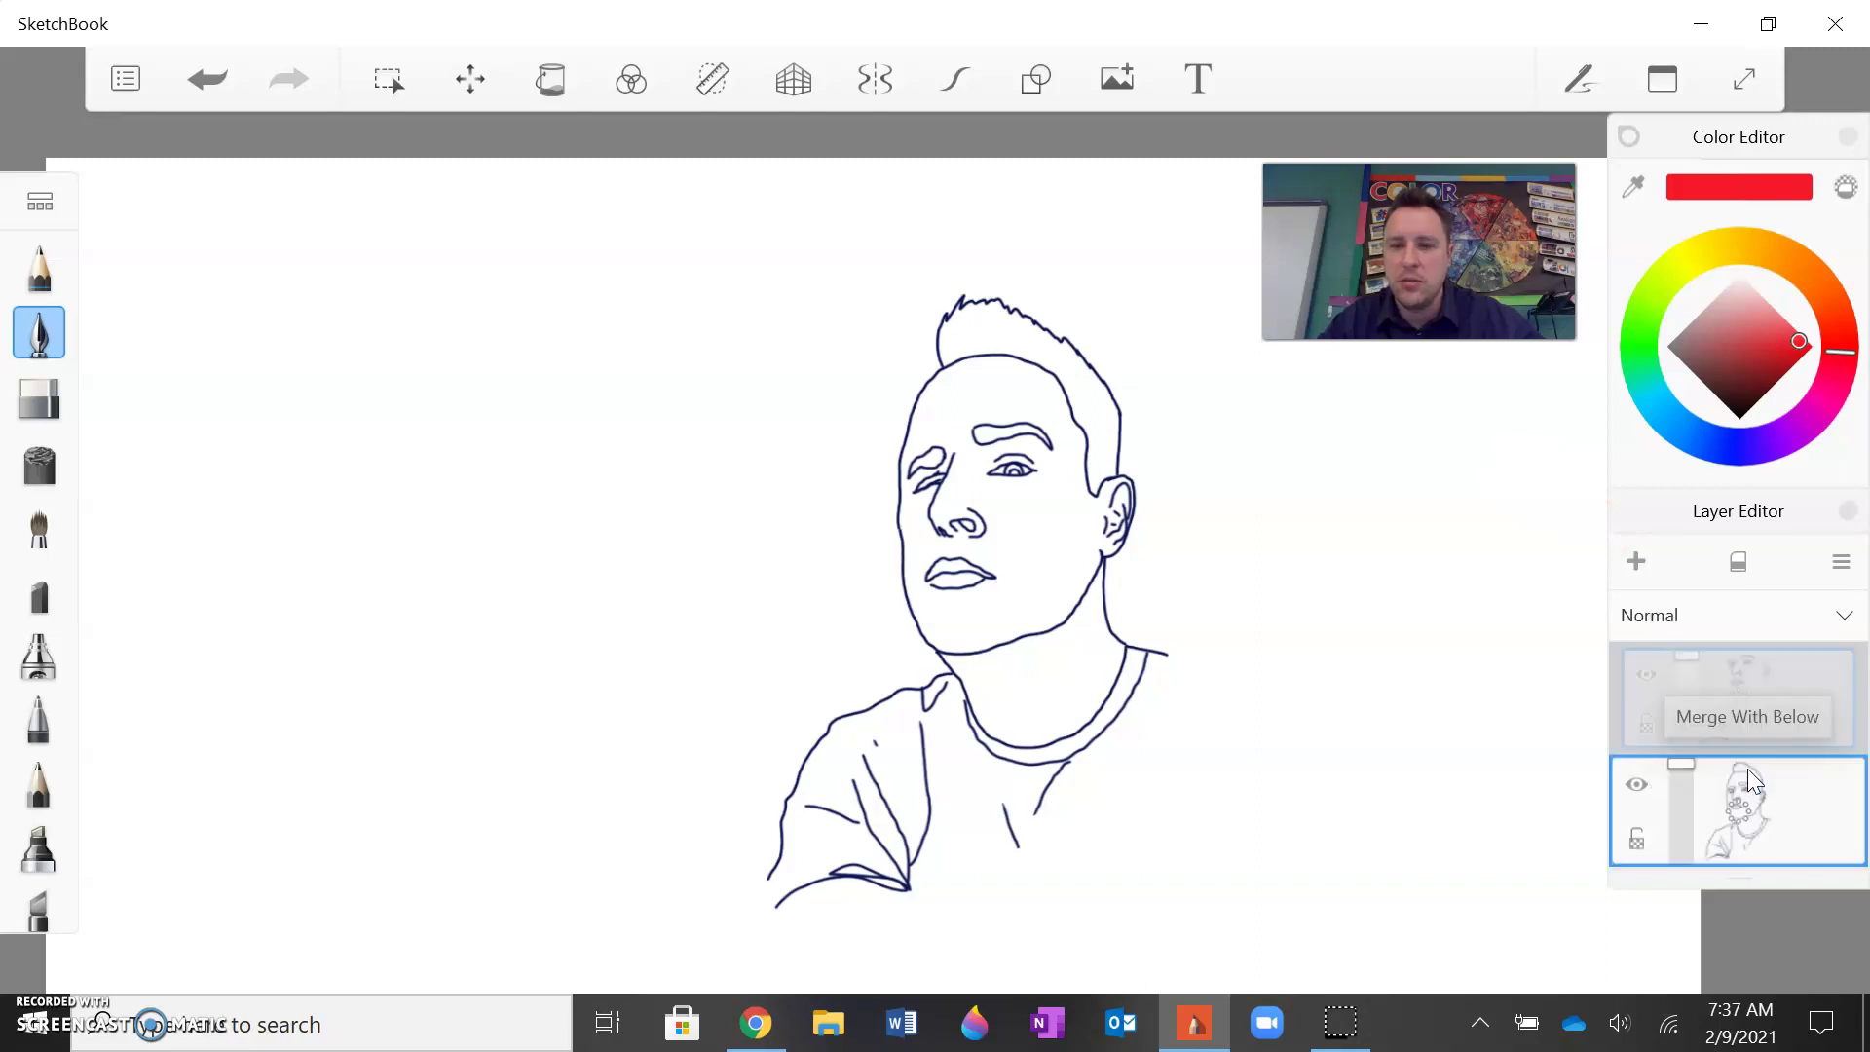
pyautogui.click(483, 86)
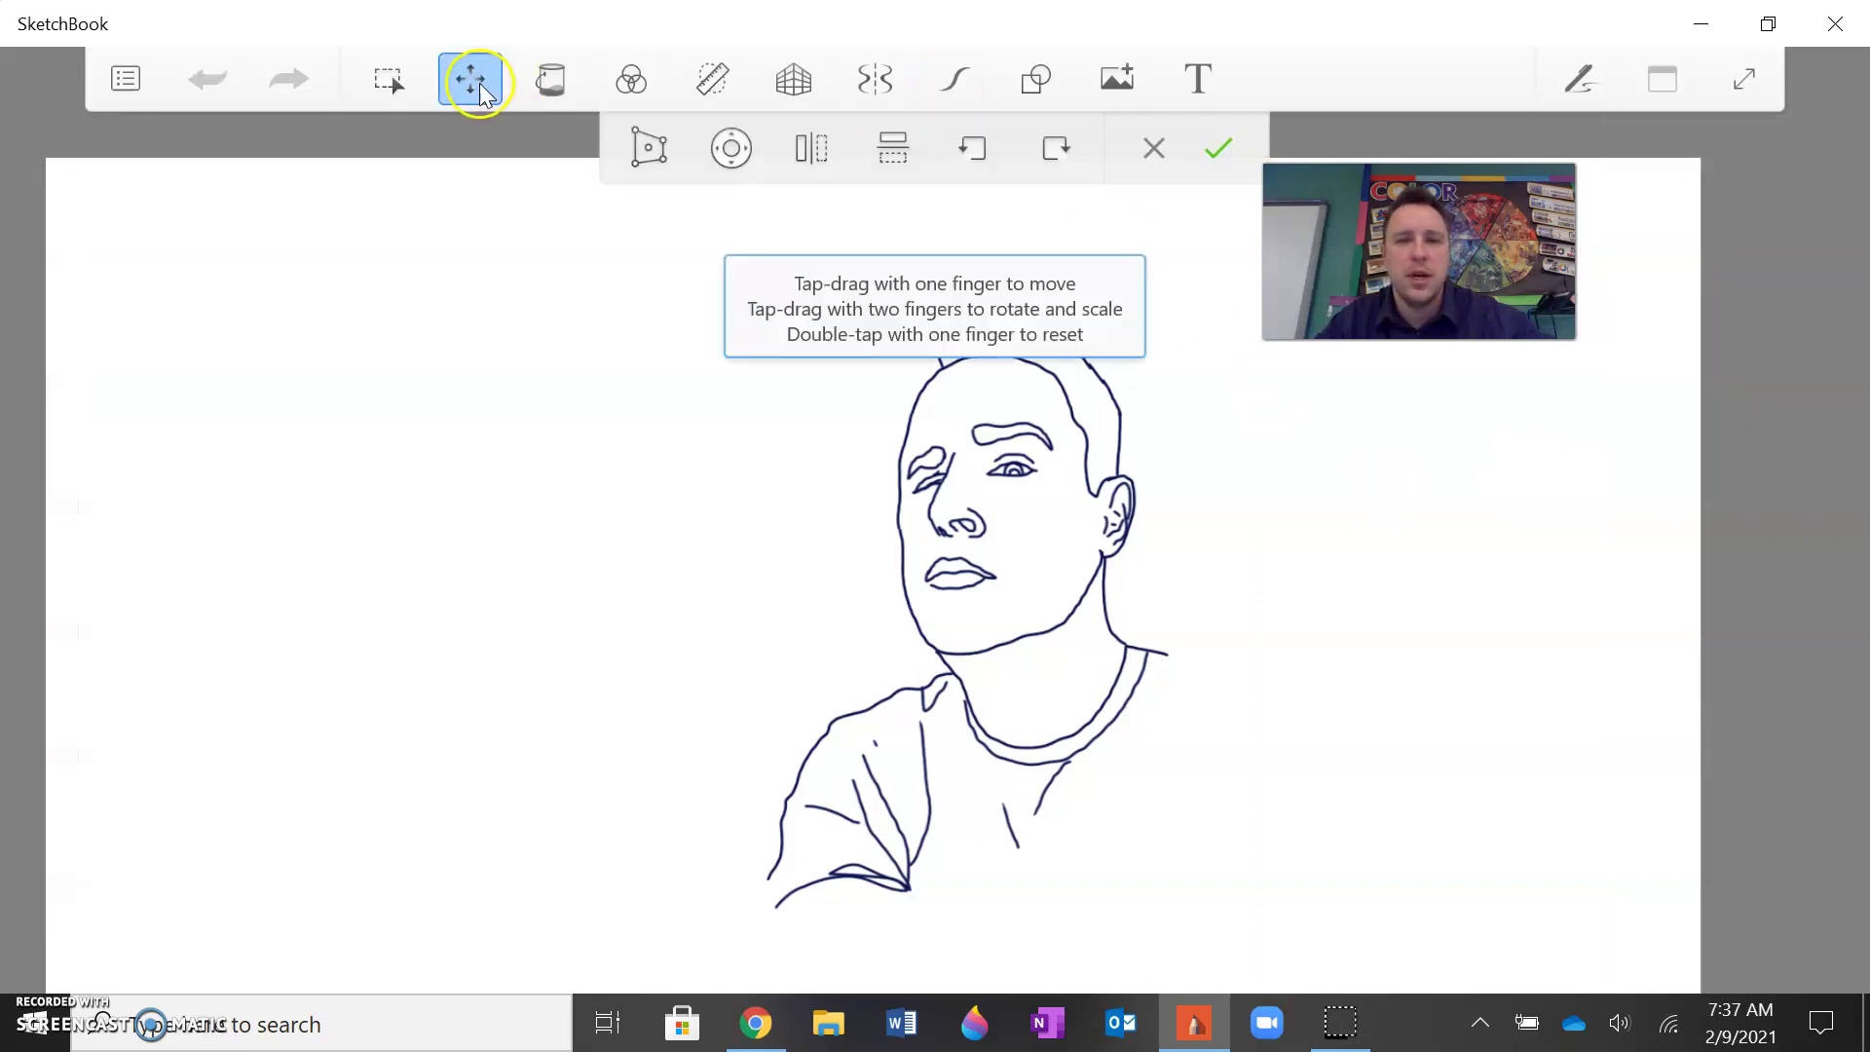
pyautogui.moveTo(500, 130)
pyautogui.mouseDown()
pyautogui.moveTo(539, 167)
pyautogui.moveTo(597, 179)
pyautogui.mouseUp()
pyautogui.click(1222, 151)
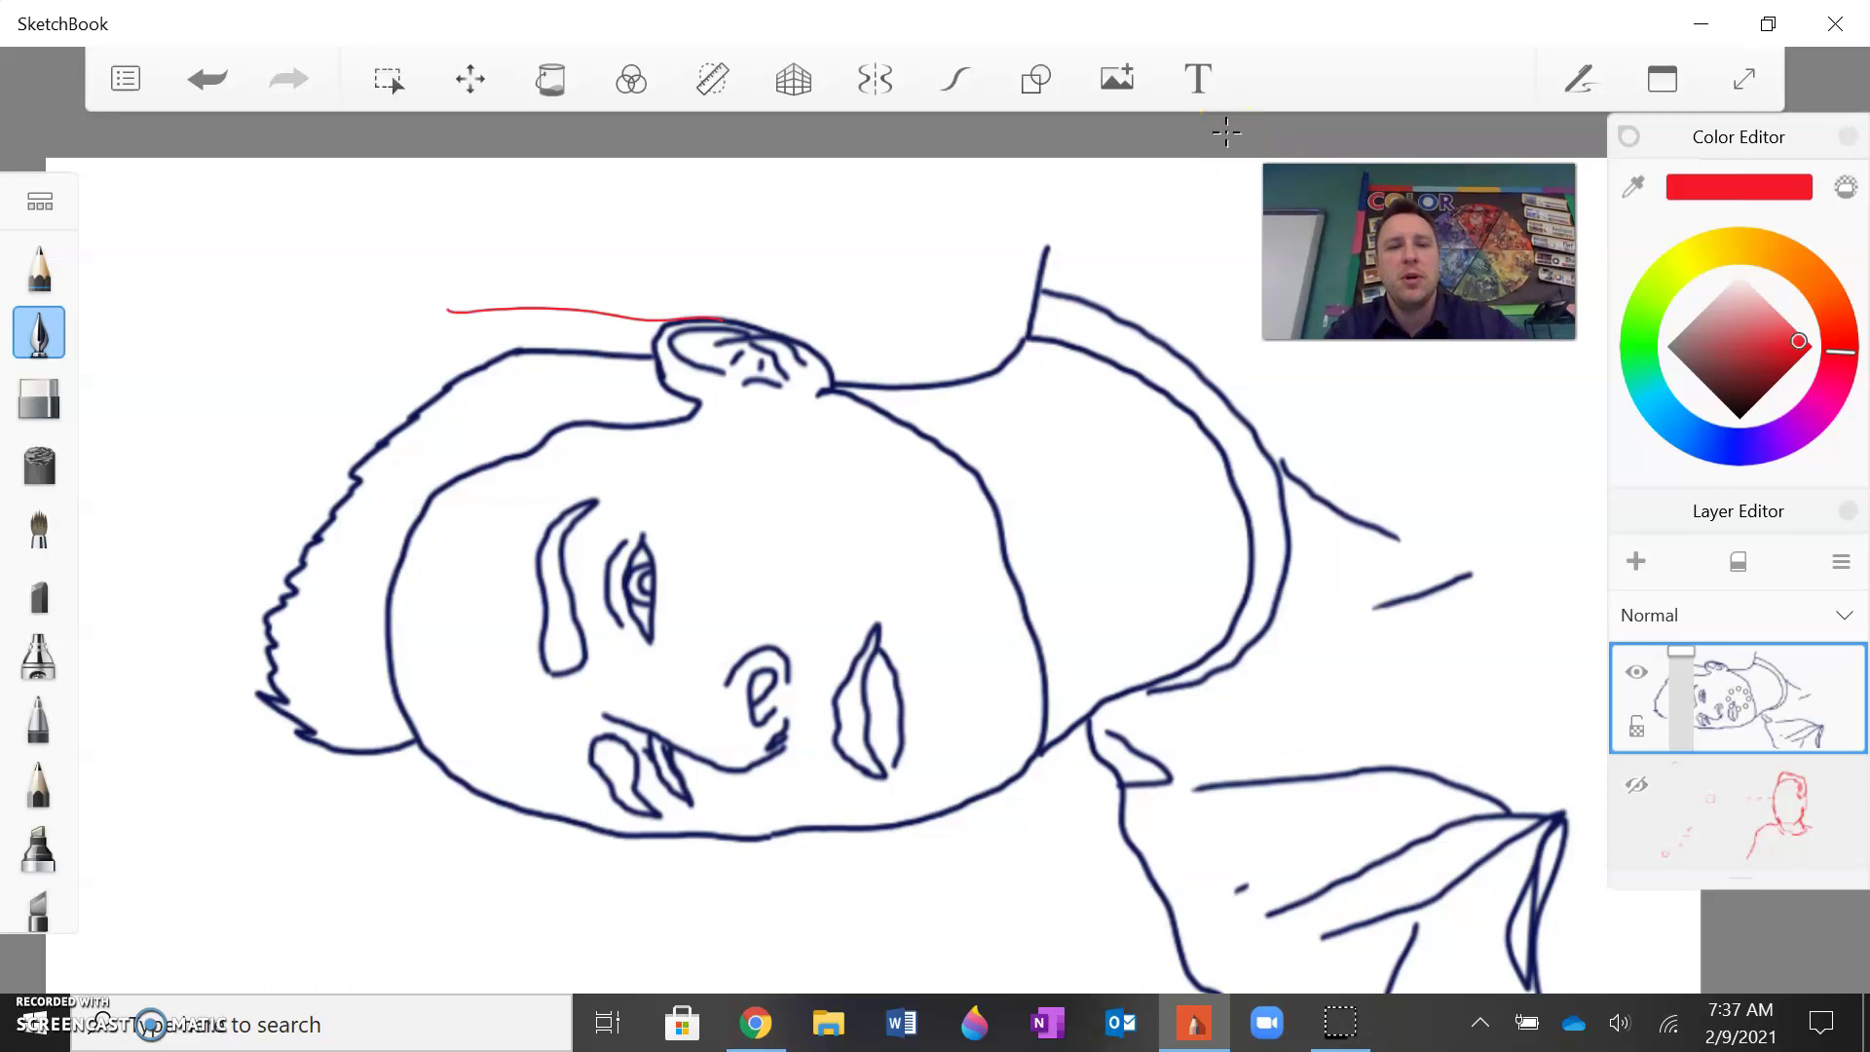
pyautogui.hotkey('ctrl', 'z')
# Step: Change the drawing colour to a dark navy blue that matches the portrait's lines
pyautogui.scroll(-3, 1226, 133)
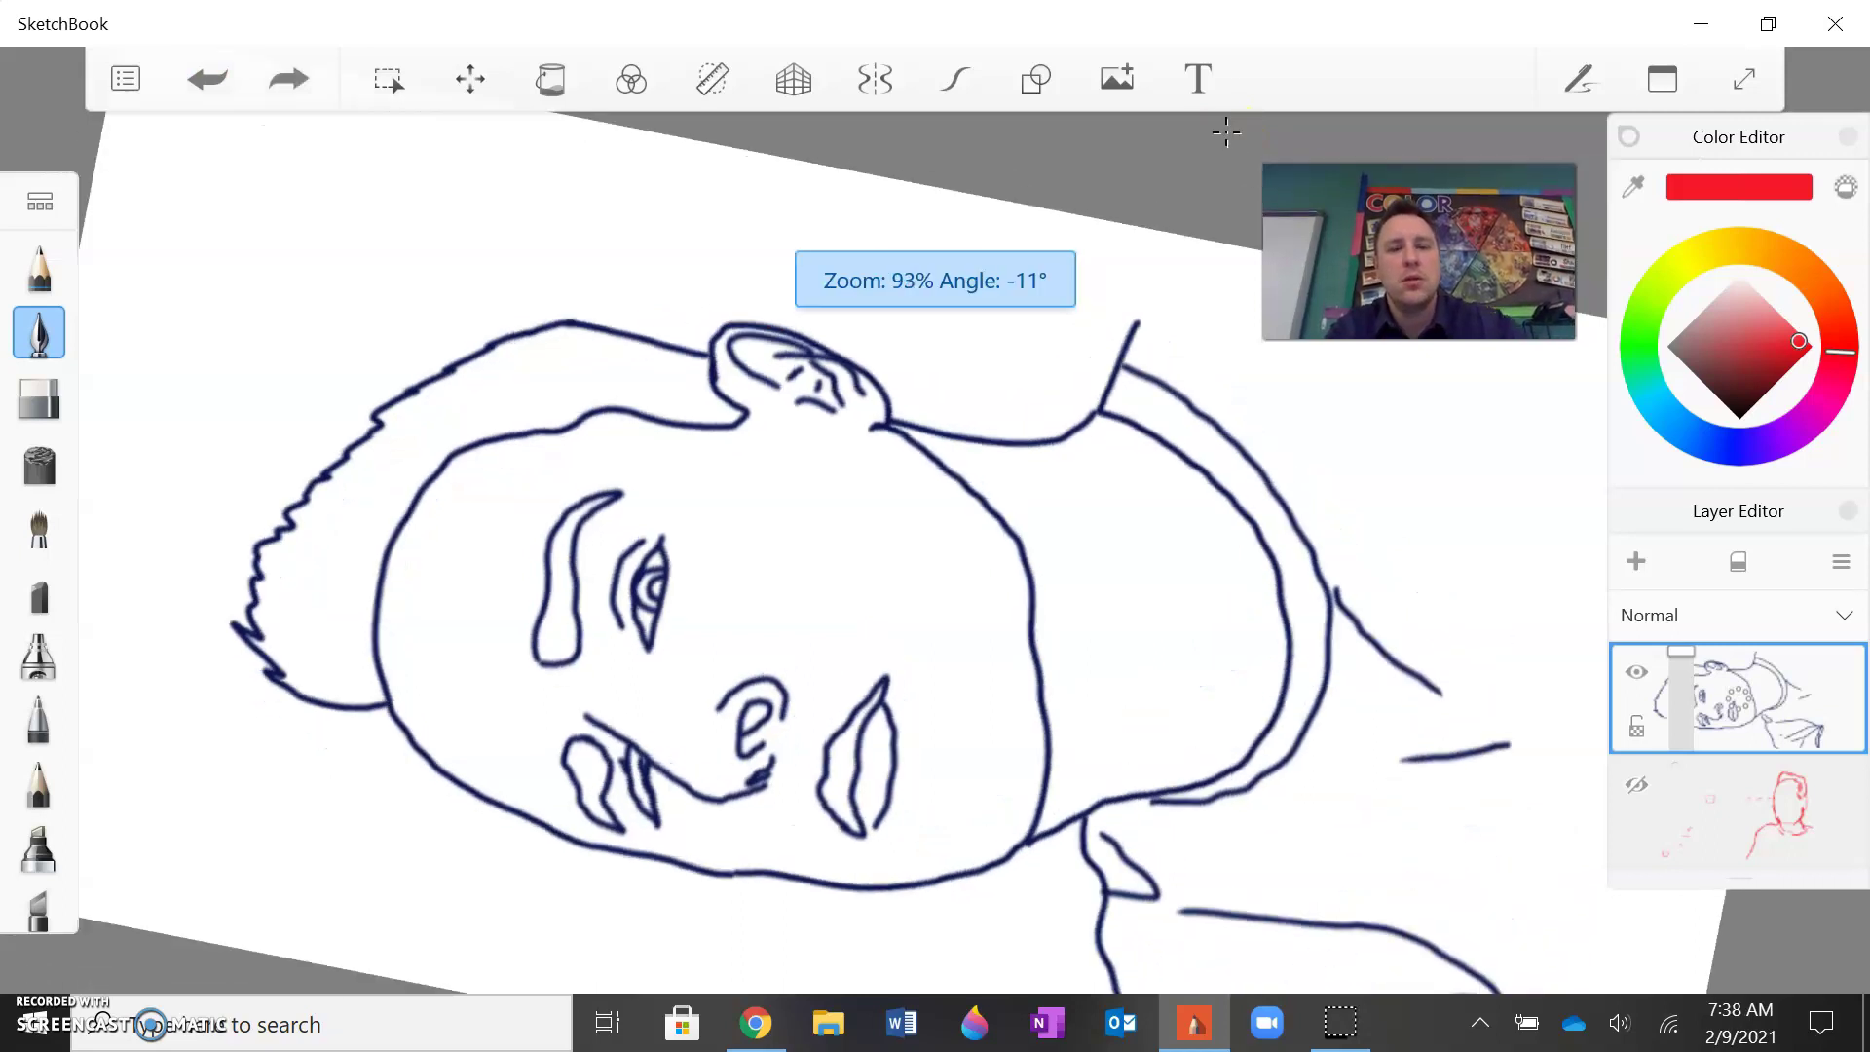
pyautogui.scroll(-2, 1227, 132)
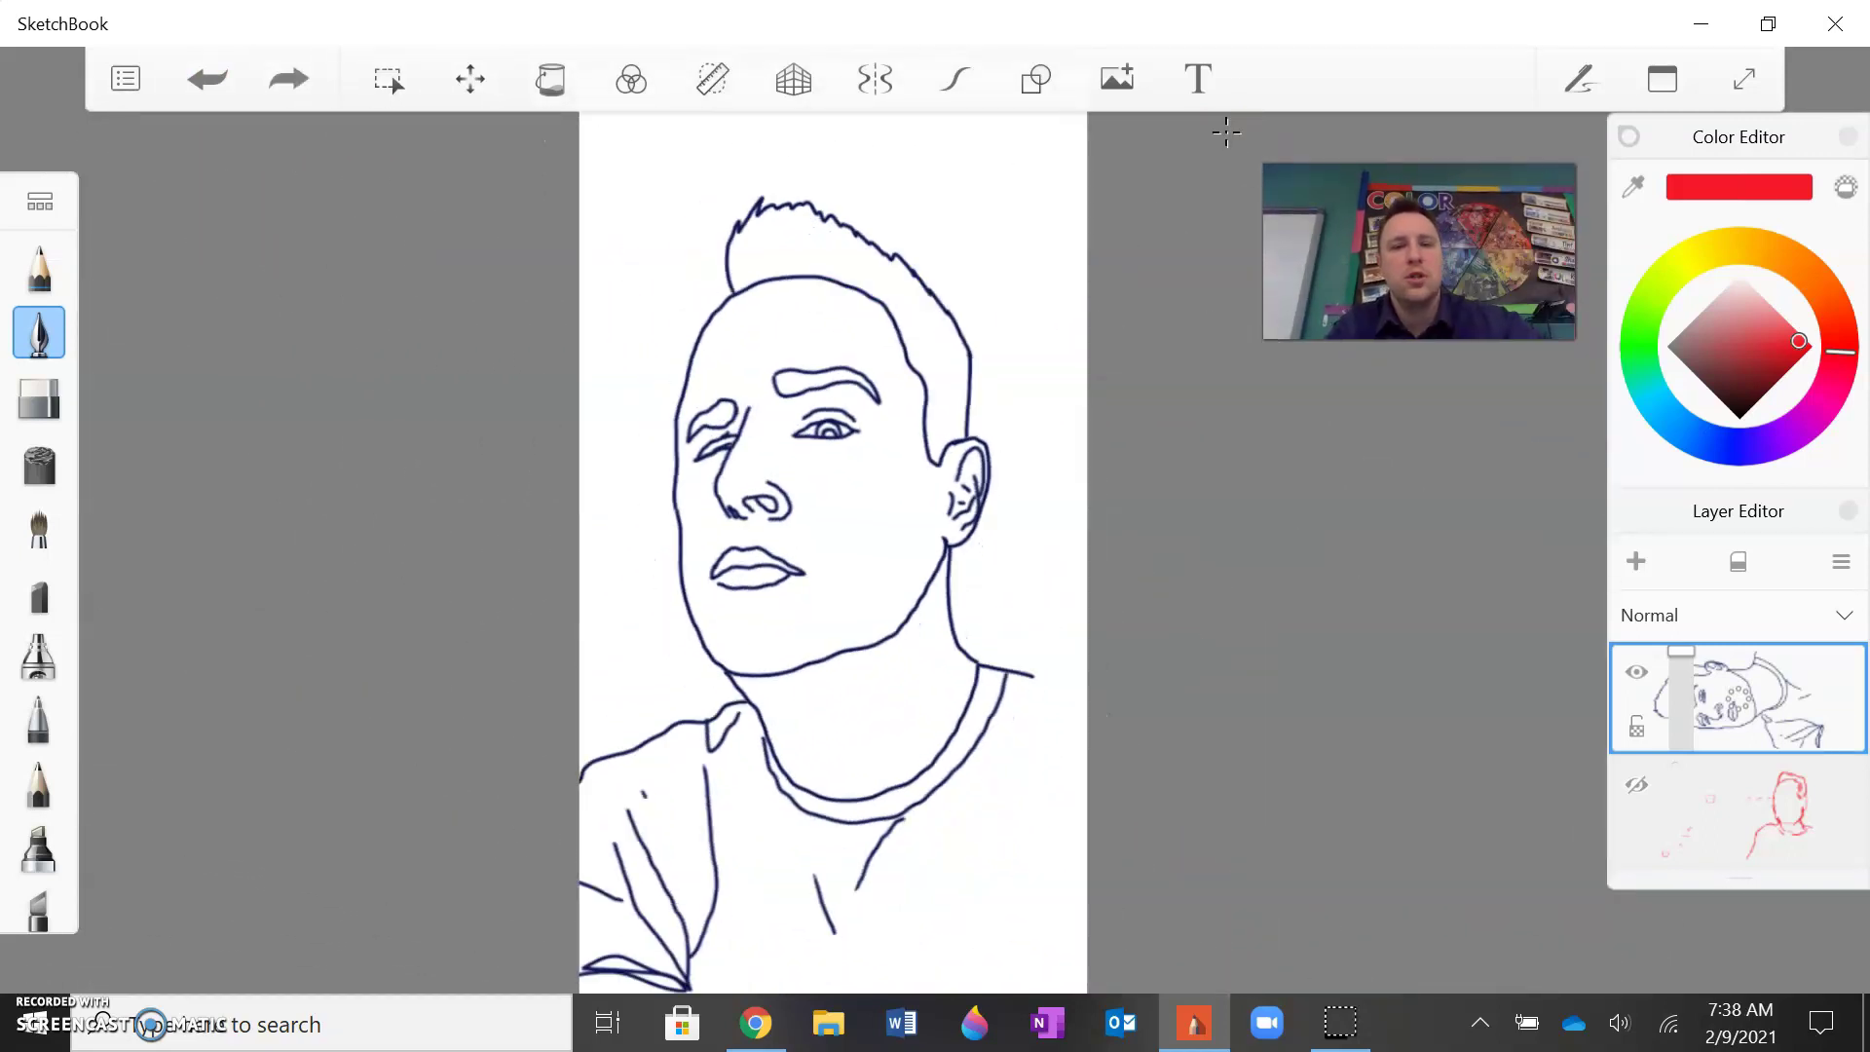
pyautogui.scroll(-2, 1227, 133)
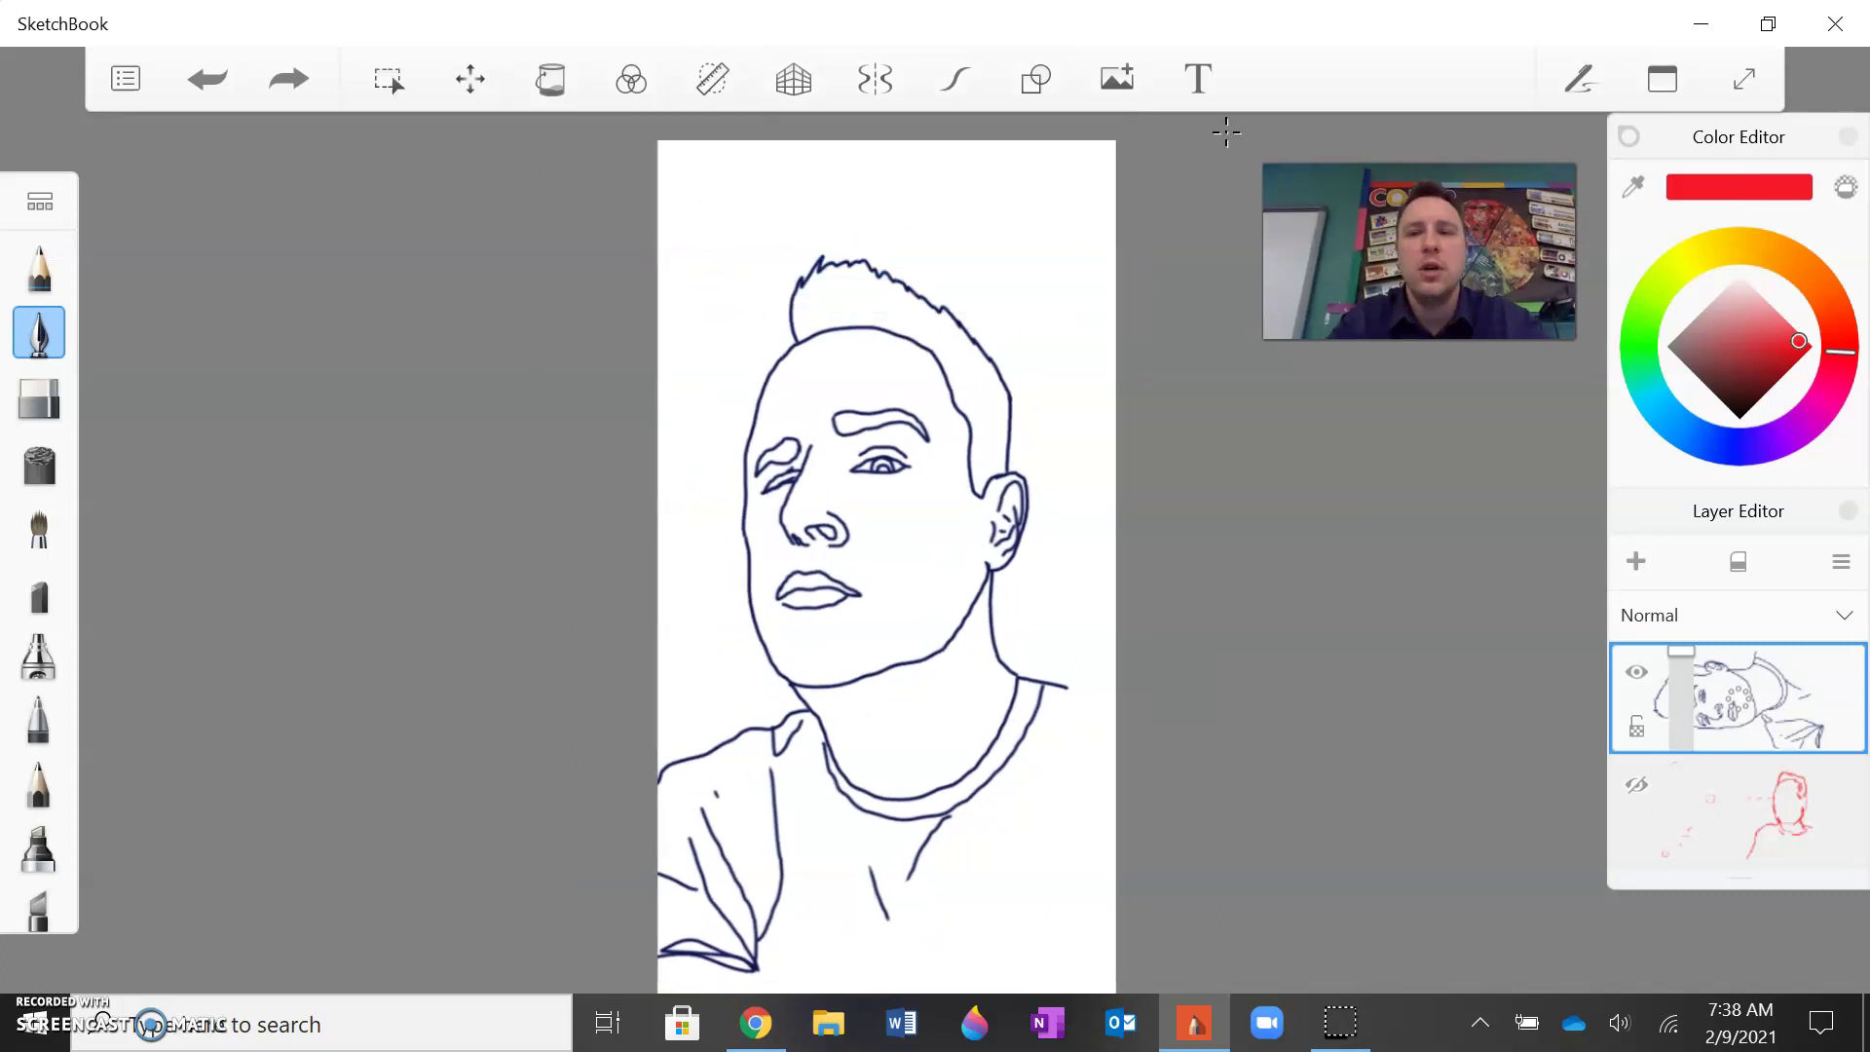
pyautogui.click(1700, 438)
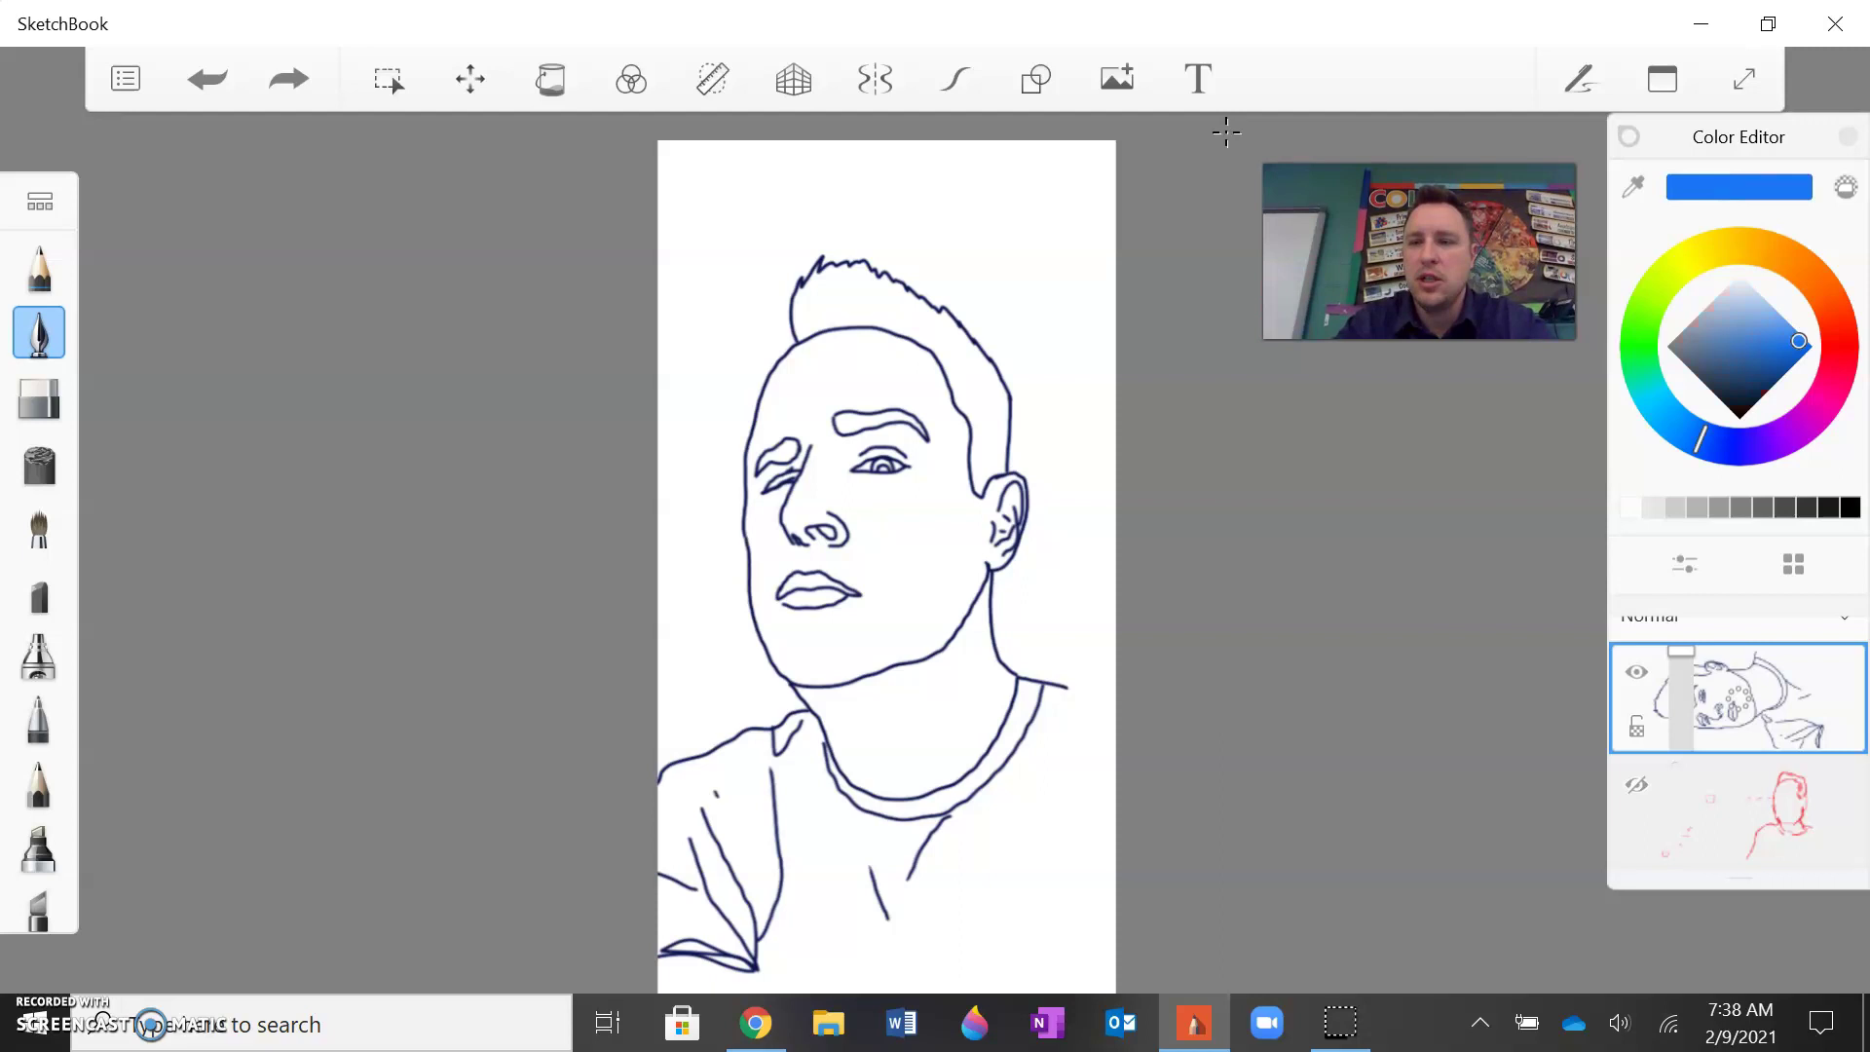
pyautogui.moveTo(1799, 341); pyautogui.dragTo(1760, 391)
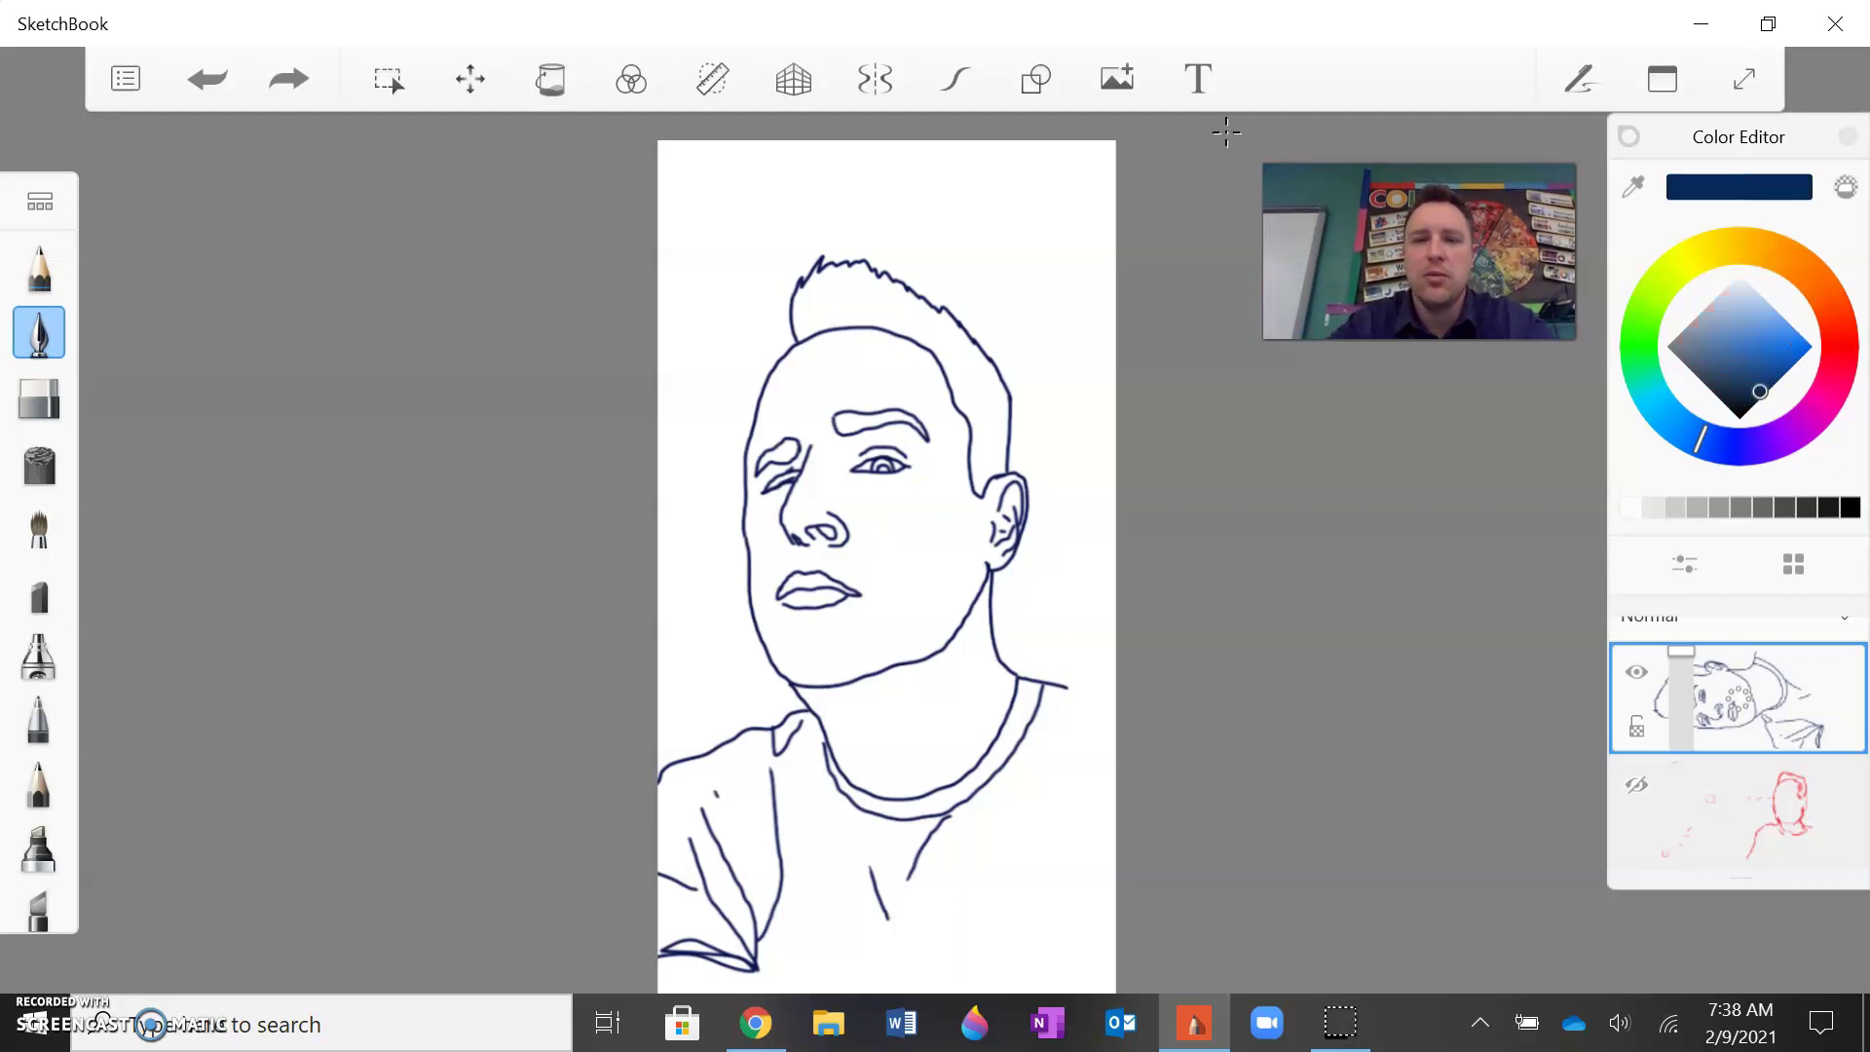
# Step: Draw a paintbrush beside the ear with a long handle, a ferrule and pointed bristles, plus a small curved paint blob by its tip
pyautogui.scroll(4, 1227, 132)
pyautogui.scroll(-1, 1226, 132)
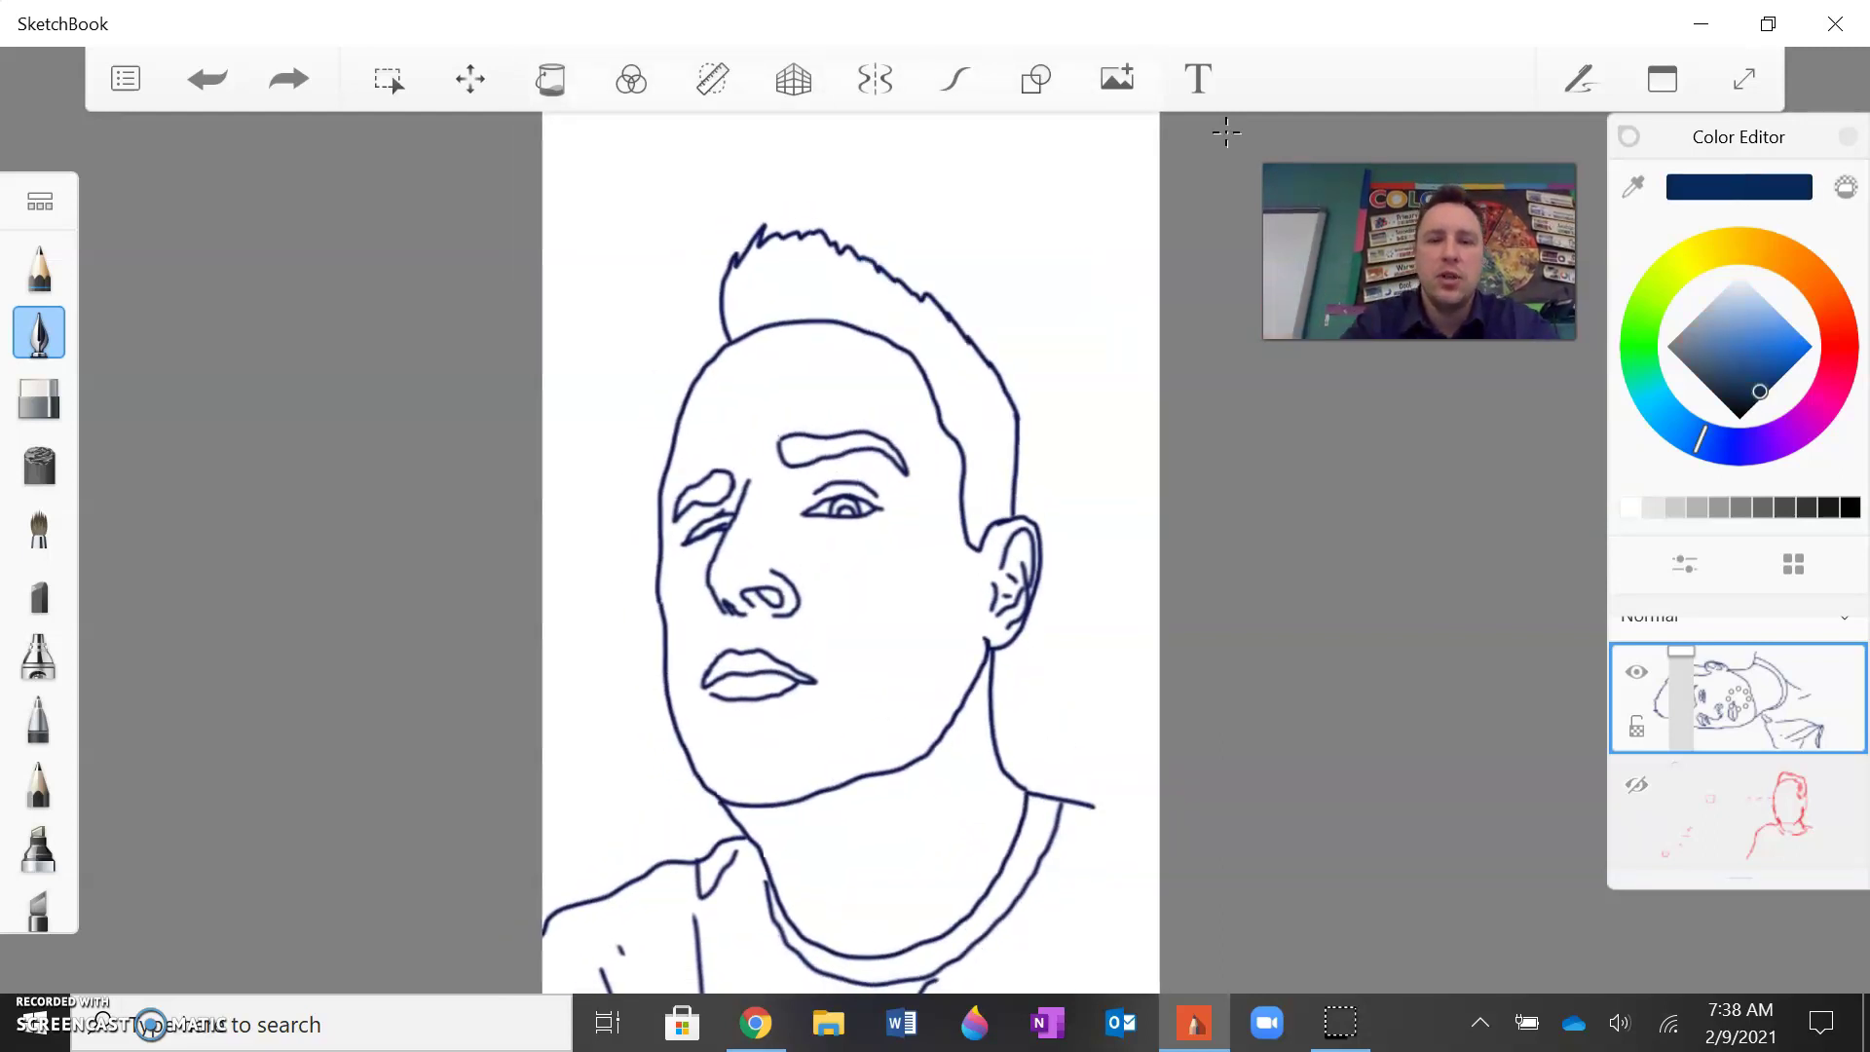
pyautogui.moveTo(1063, 395); pyautogui.dragTo(1138, 650)
pyautogui.moveTo(1096, 380); pyautogui.dragTo(1158, 589)
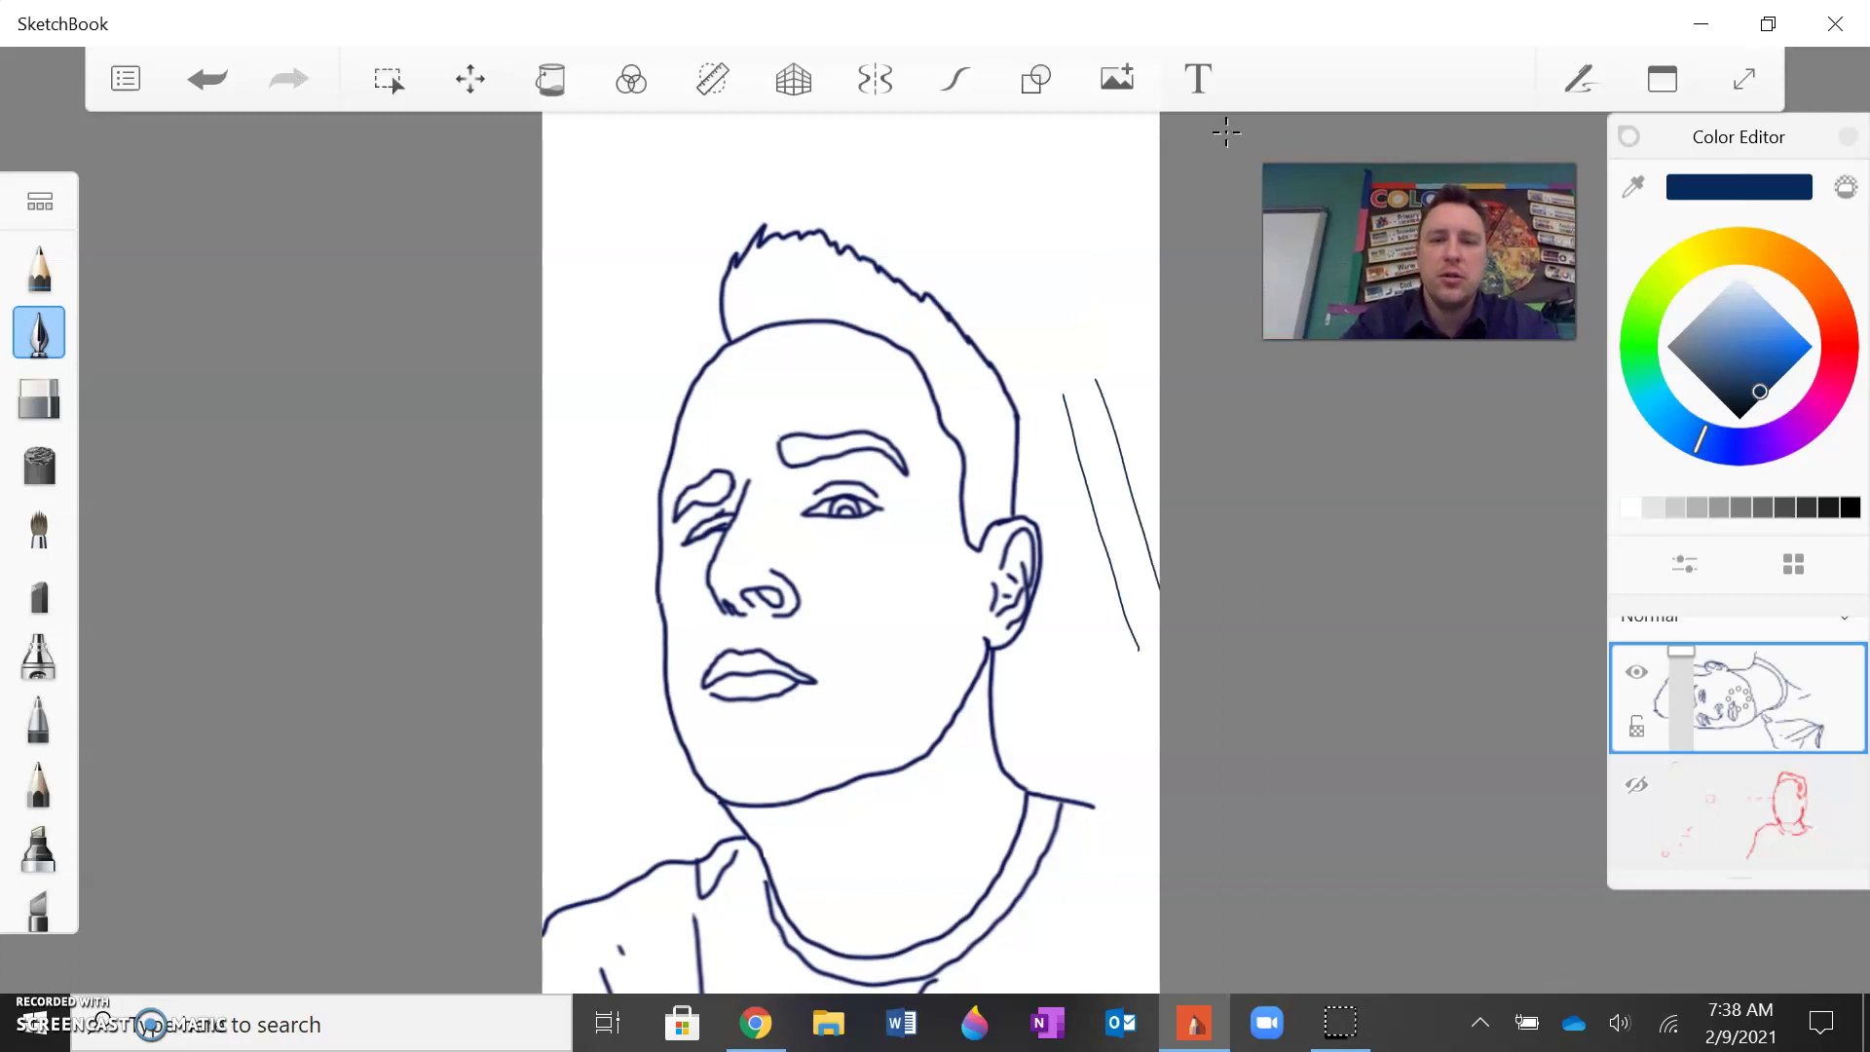
pyautogui.moveTo(1125, 650); pyautogui.dragTo(1159, 679)
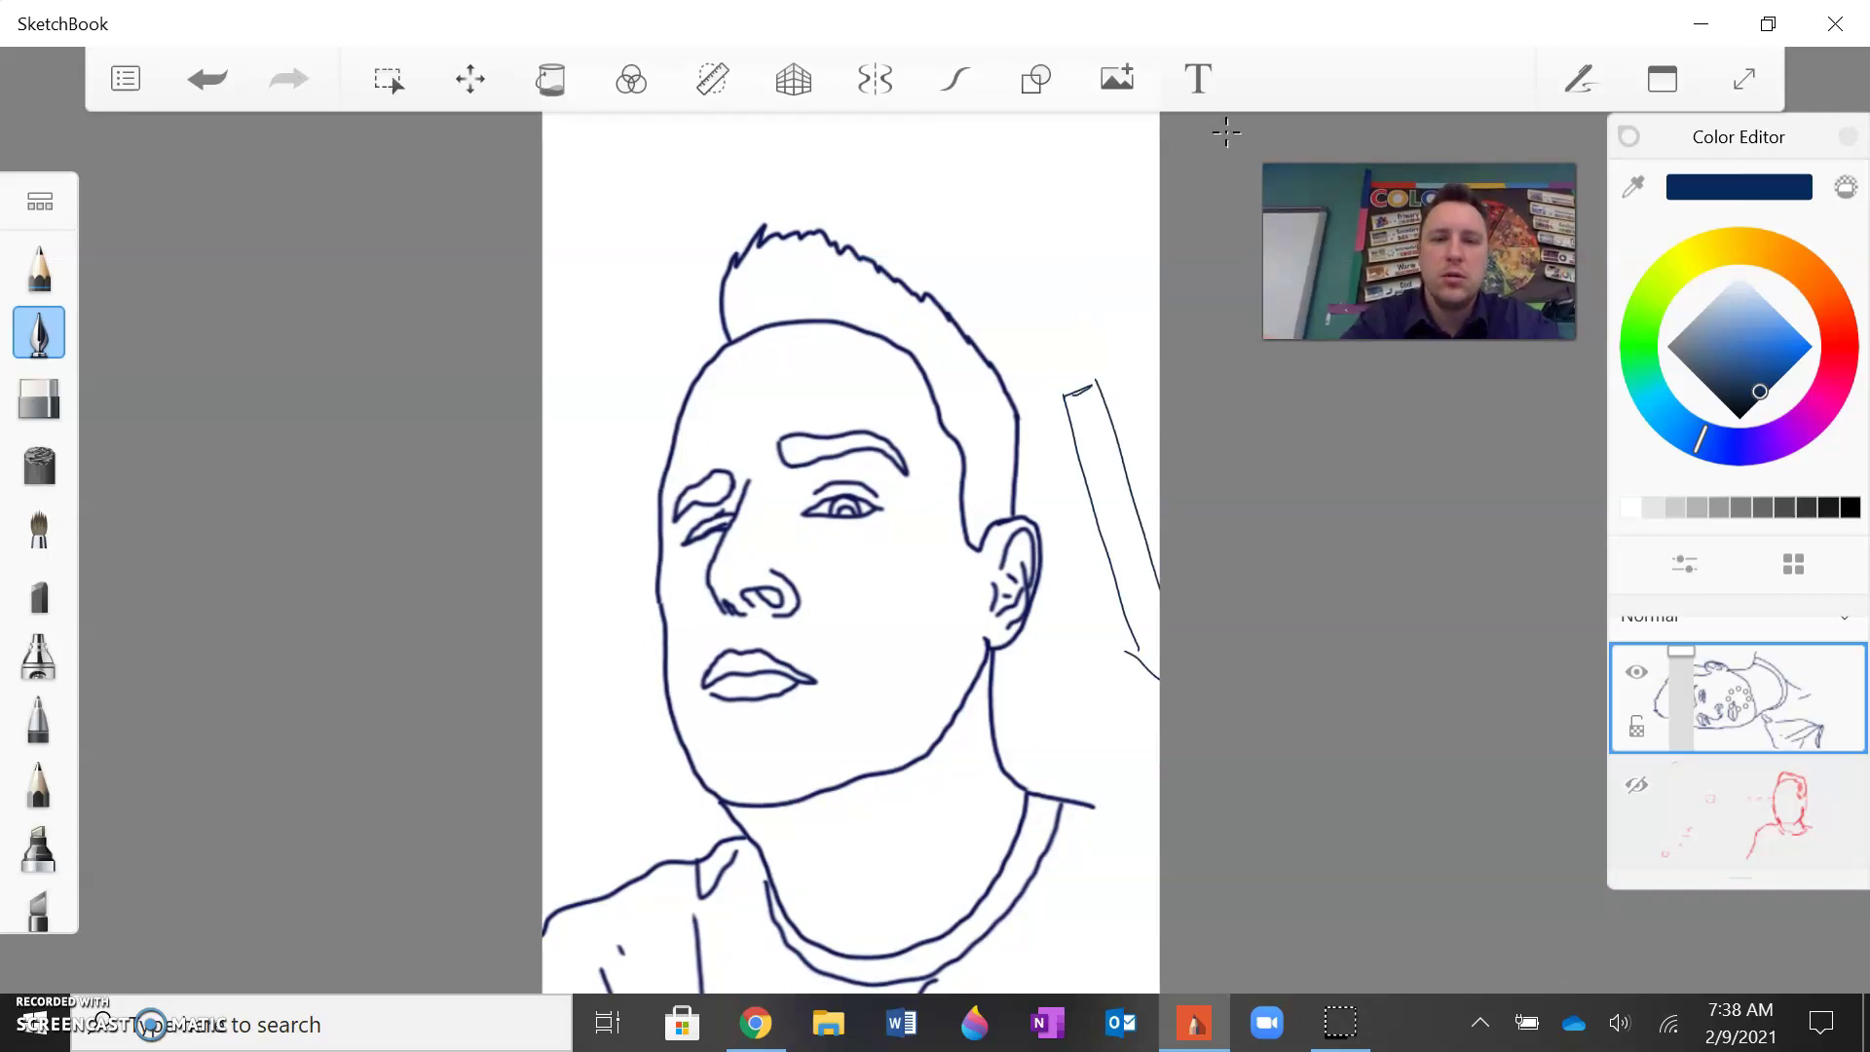
pyautogui.moveTo(1057, 366)
pyautogui.mouseDown()
pyautogui.moveTo(988, 310)
pyautogui.moveTo(966, 198)
pyautogui.moveTo(1094, 285)
pyautogui.moveTo(1091, 356)
pyautogui.mouseUp()
pyautogui.moveTo(986, 246)
pyautogui.mouseDown()
pyautogui.moveTo(1049, 331)
pyautogui.moveTo(1057, 271)
pyautogui.mouseUp()
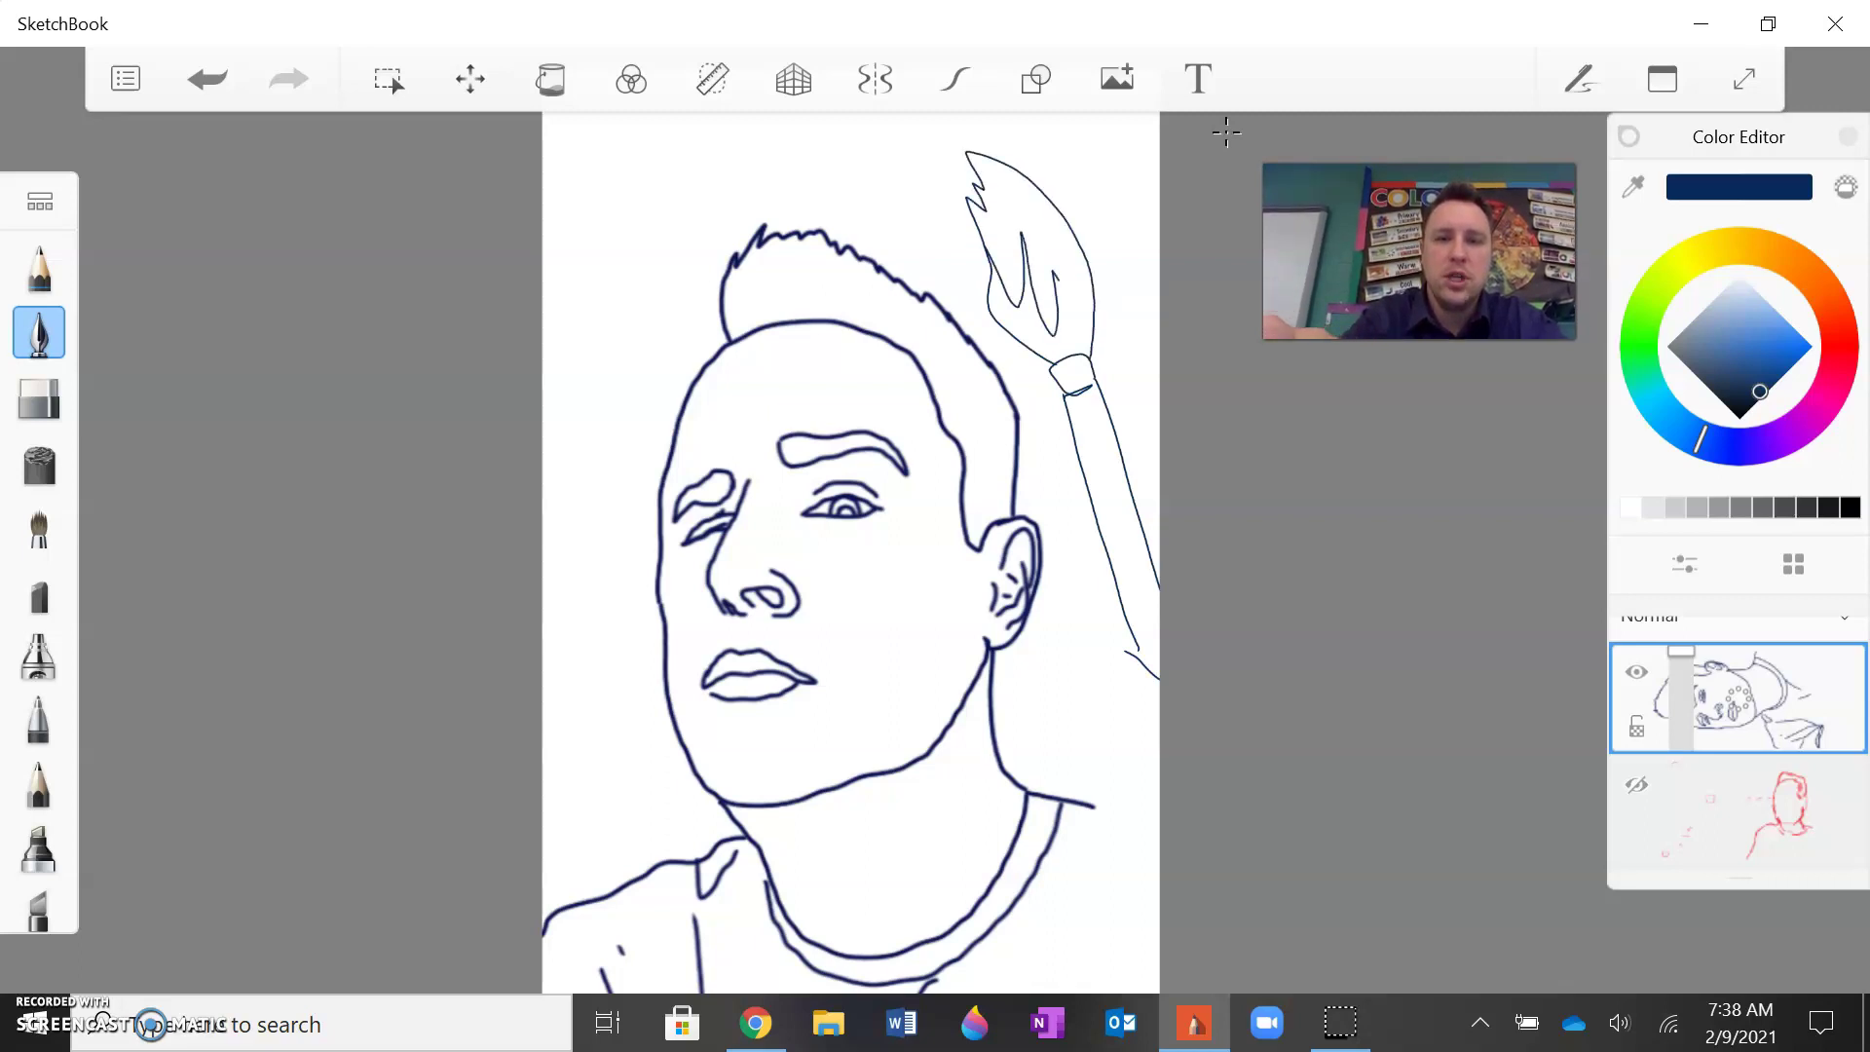
pyautogui.moveTo(927, 163)
pyautogui.mouseDown()
pyautogui.moveTo(933, 242)
pyautogui.moveTo(953, 210)
pyautogui.mouseUp()
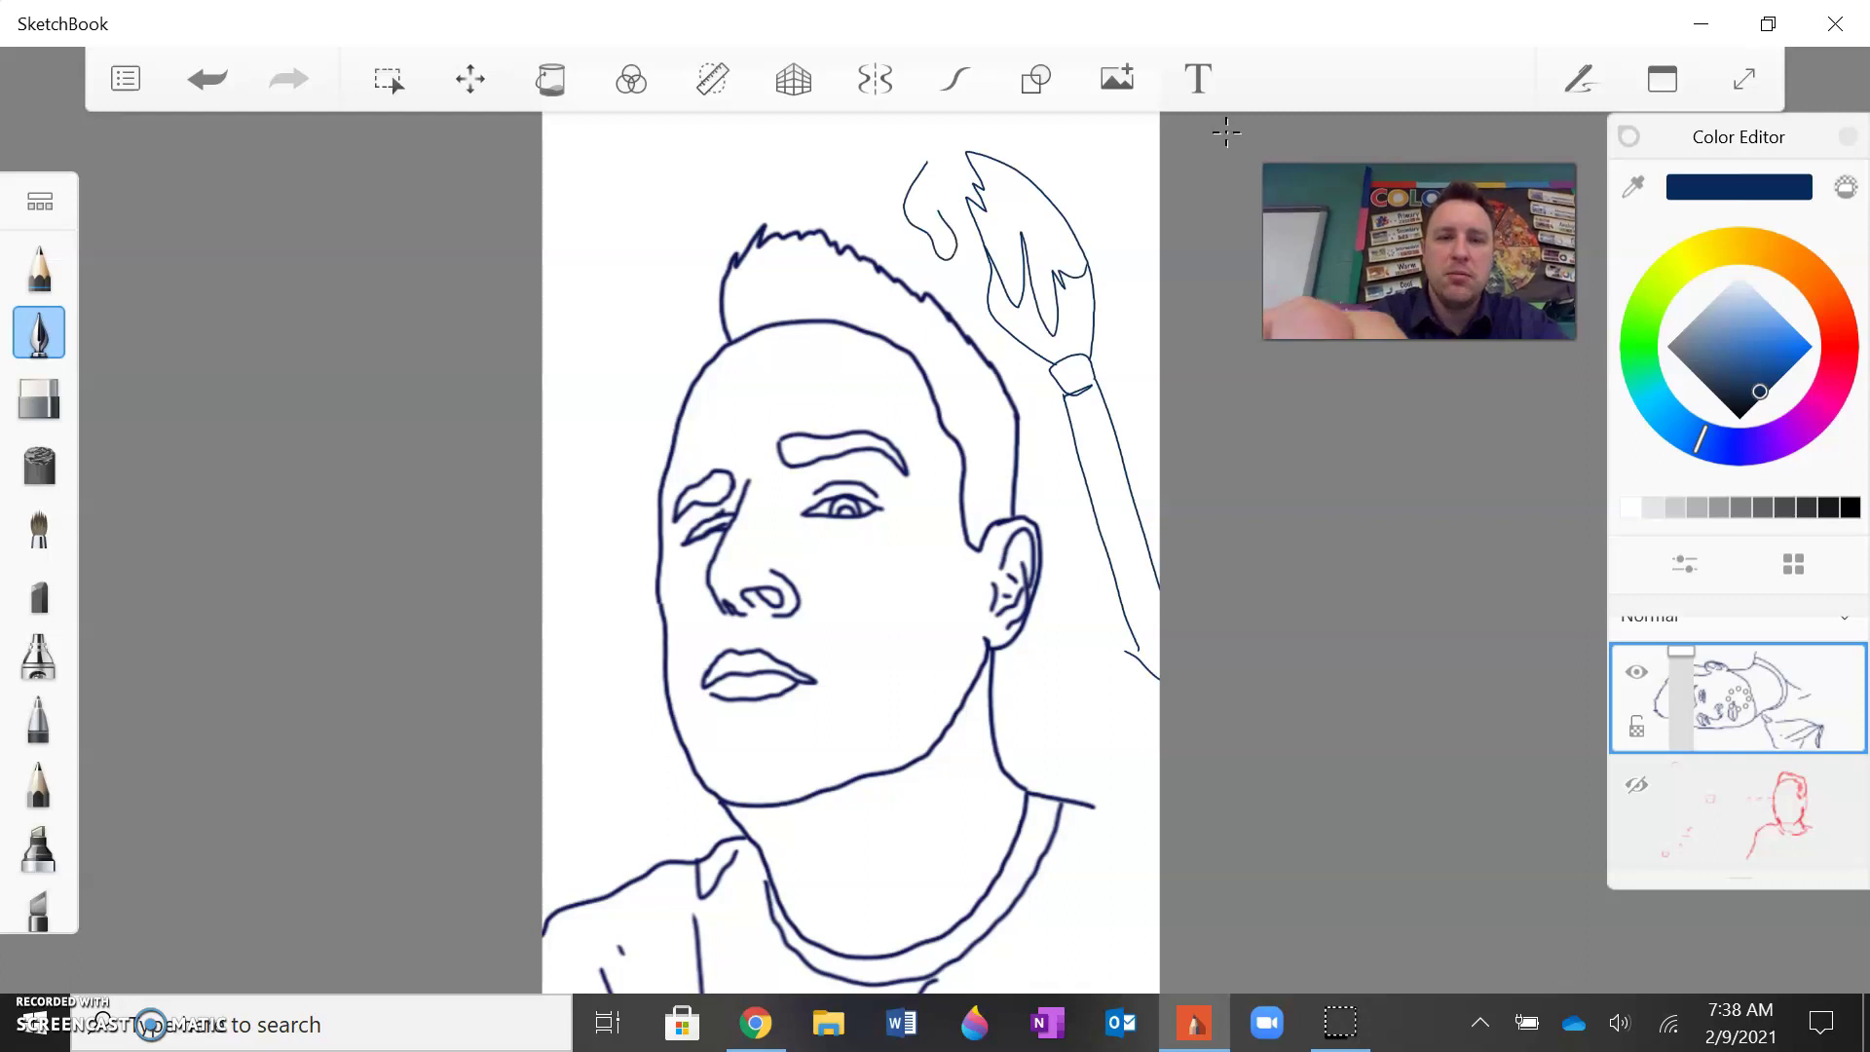
# Step: Draw the curved outline of a large painter's palette behind the head, from above the hair around to beside the cheek
pyautogui.scroll(-2, 1226, 132)
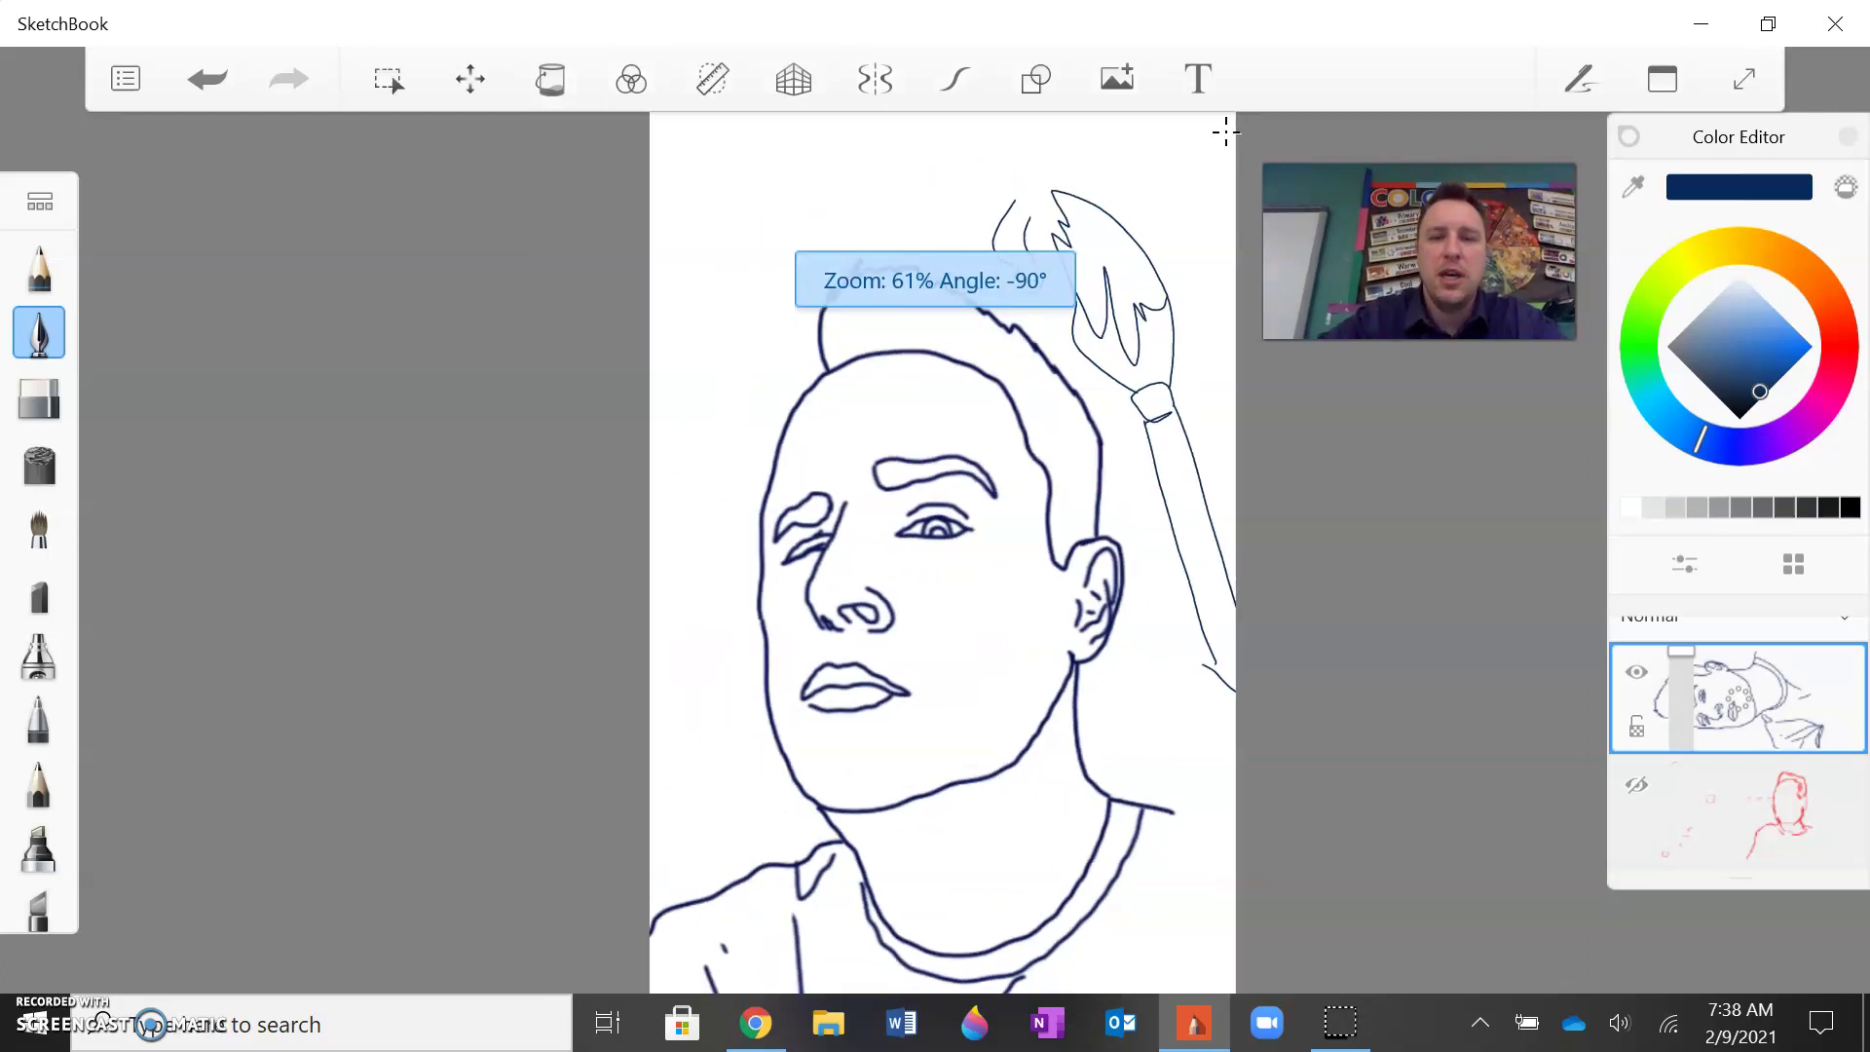
pyautogui.moveTo(787, 282); pyautogui.dragTo(880, 193)
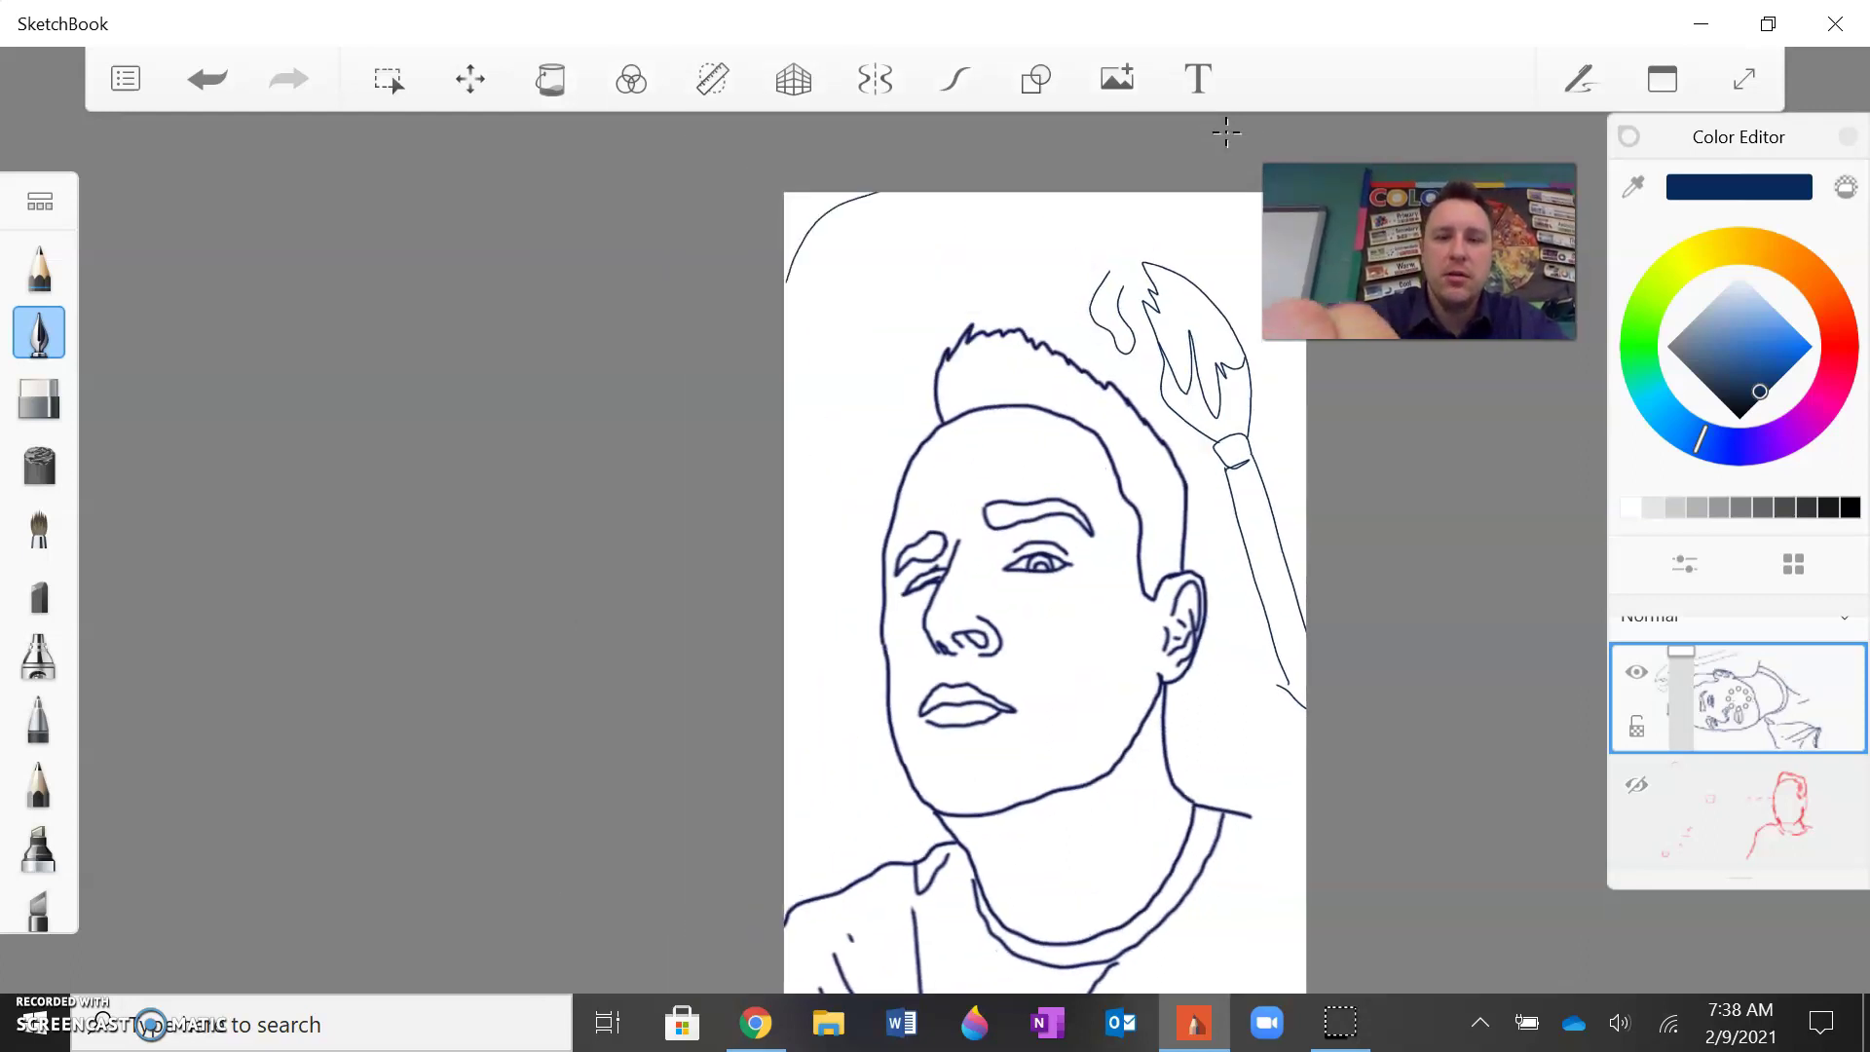
pyautogui.moveTo(1041, 192); pyautogui.dragTo(1133, 263)
pyautogui.moveTo(1159, 338); pyautogui.dragTo(1147, 411)
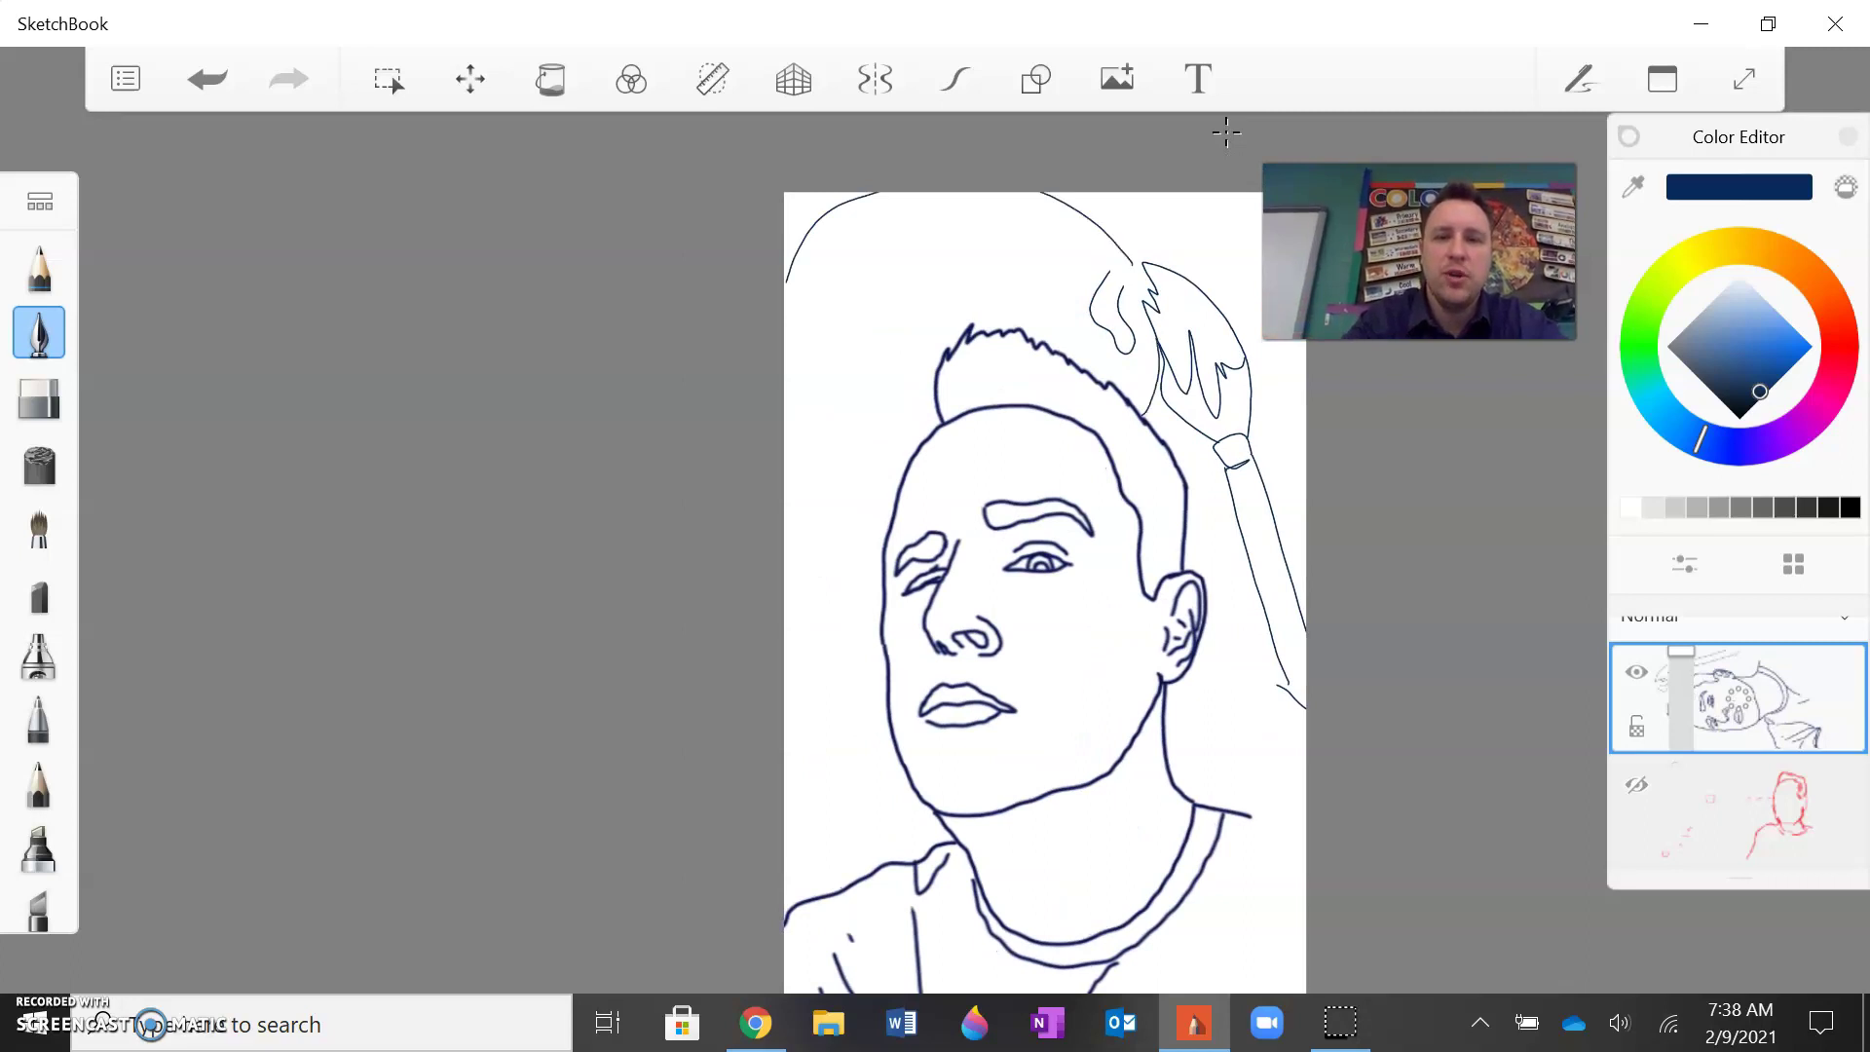
pyautogui.moveTo(788, 585); pyautogui.dragTo(823, 650)
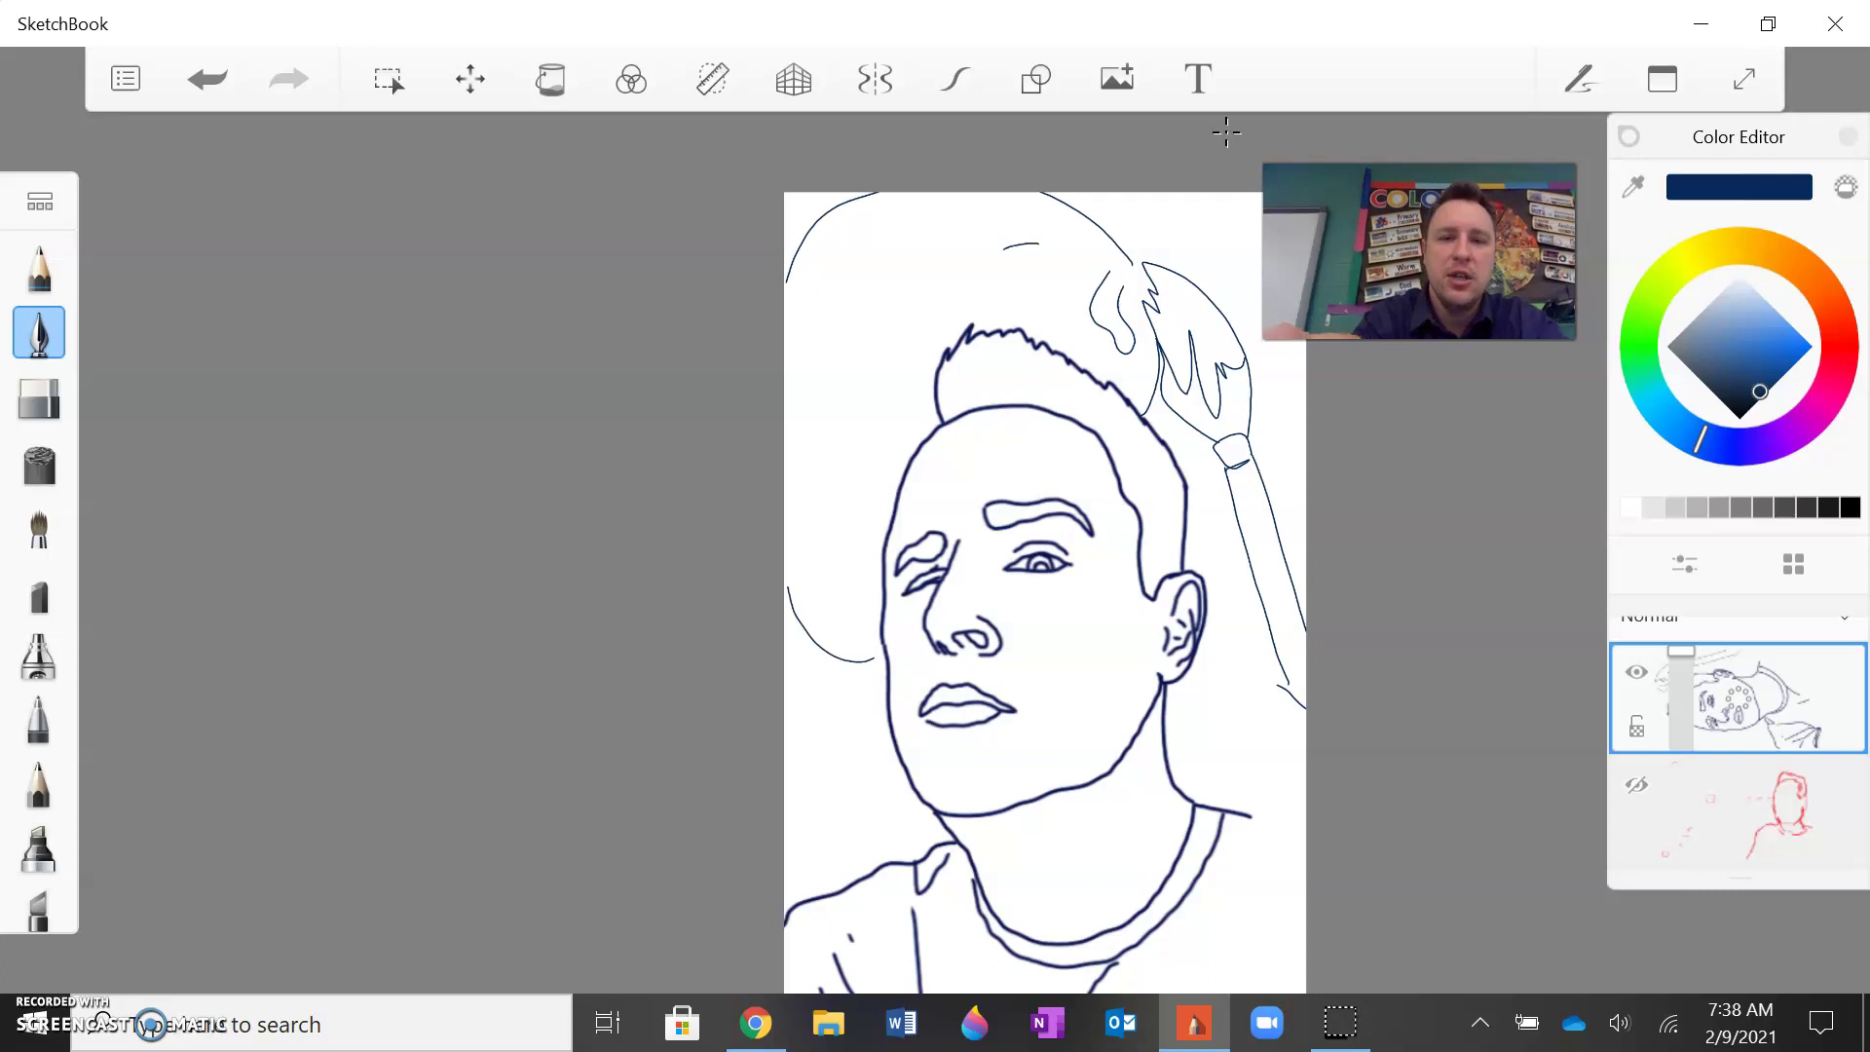
# Step: Draw a round paint well with an inner curve above the hair and an irregular paint blob beside it on the palette
pyautogui.moveTo(1062, 263); pyautogui.dragTo(1051, 342)
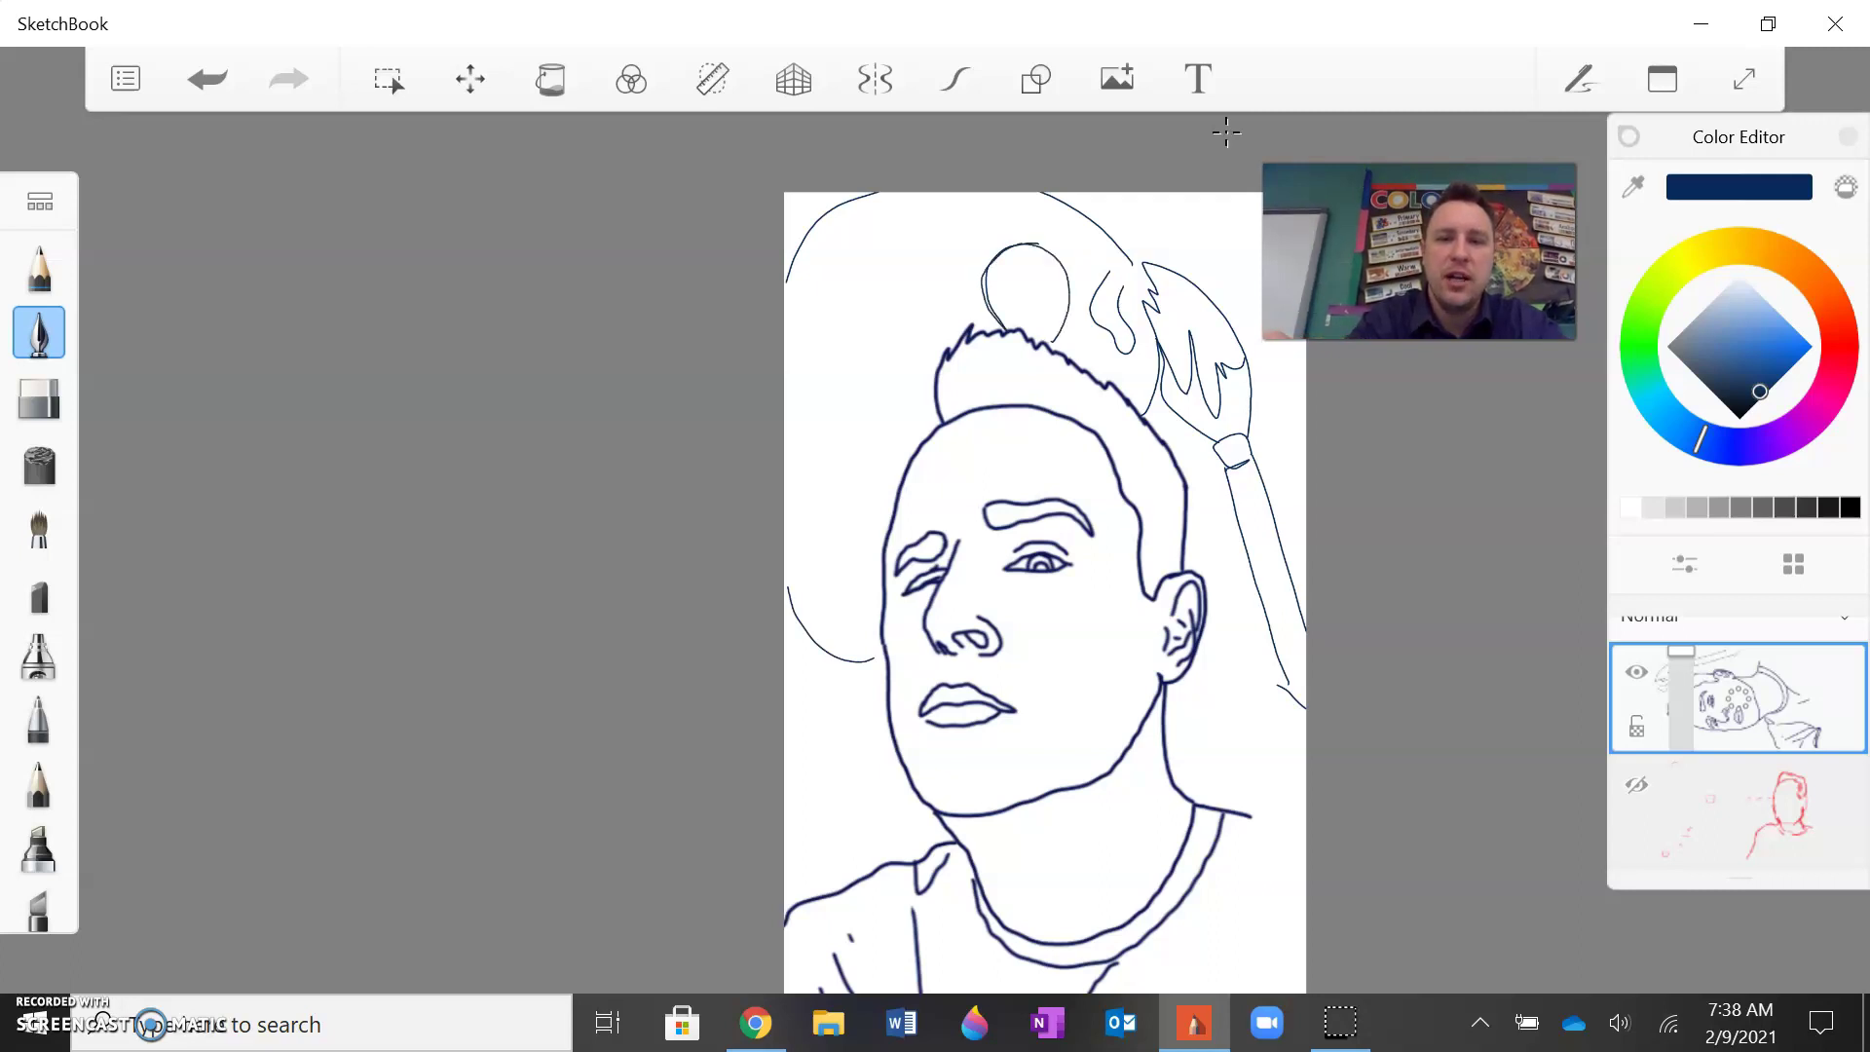
pyautogui.moveTo(996, 278)
pyautogui.mouseDown()
pyautogui.moveTo(1040, 284)
pyautogui.moveTo(1050, 337)
pyautogui.mouseUp()
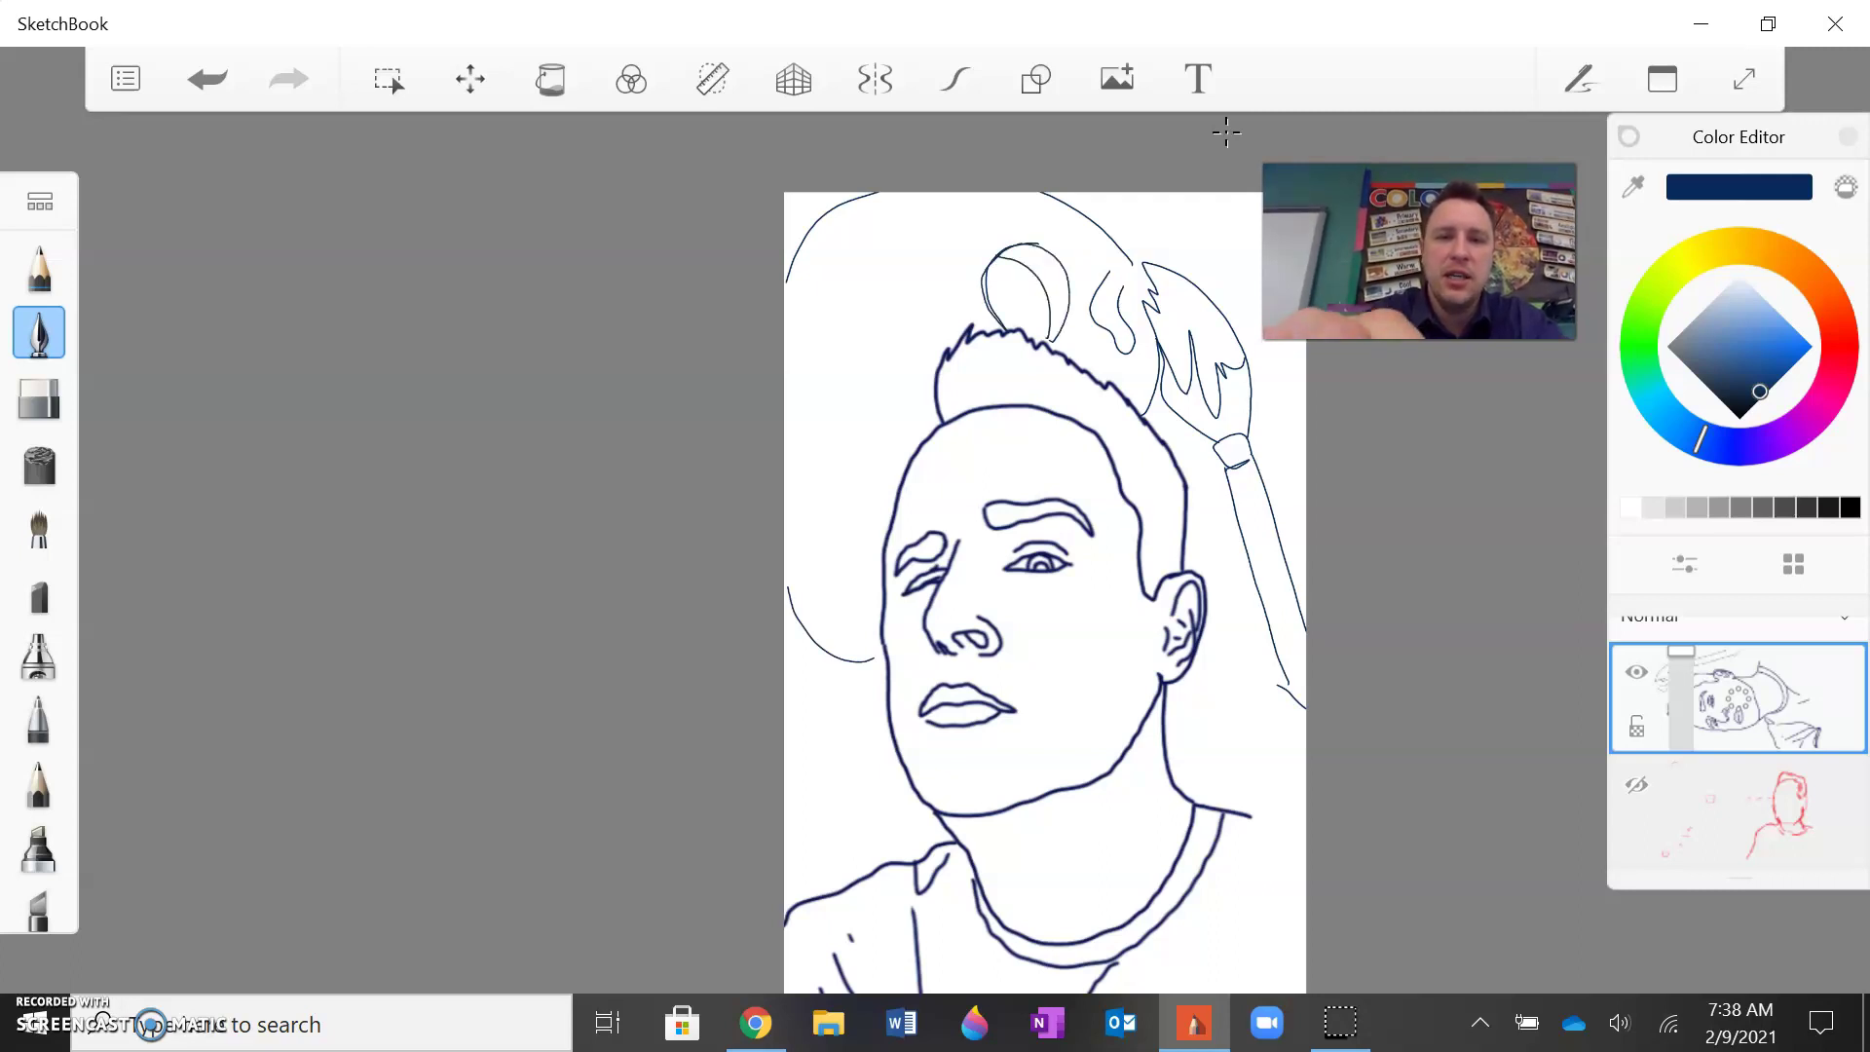
pyautogui.moveTo(835, 270)
pyautogui.mouseDown()
pyautogui.moveTo(880, 234)
pyautogui.moveTo(923, 282)
pyautogui.moveTo(847, 276)
pyautogui.mouseUp()
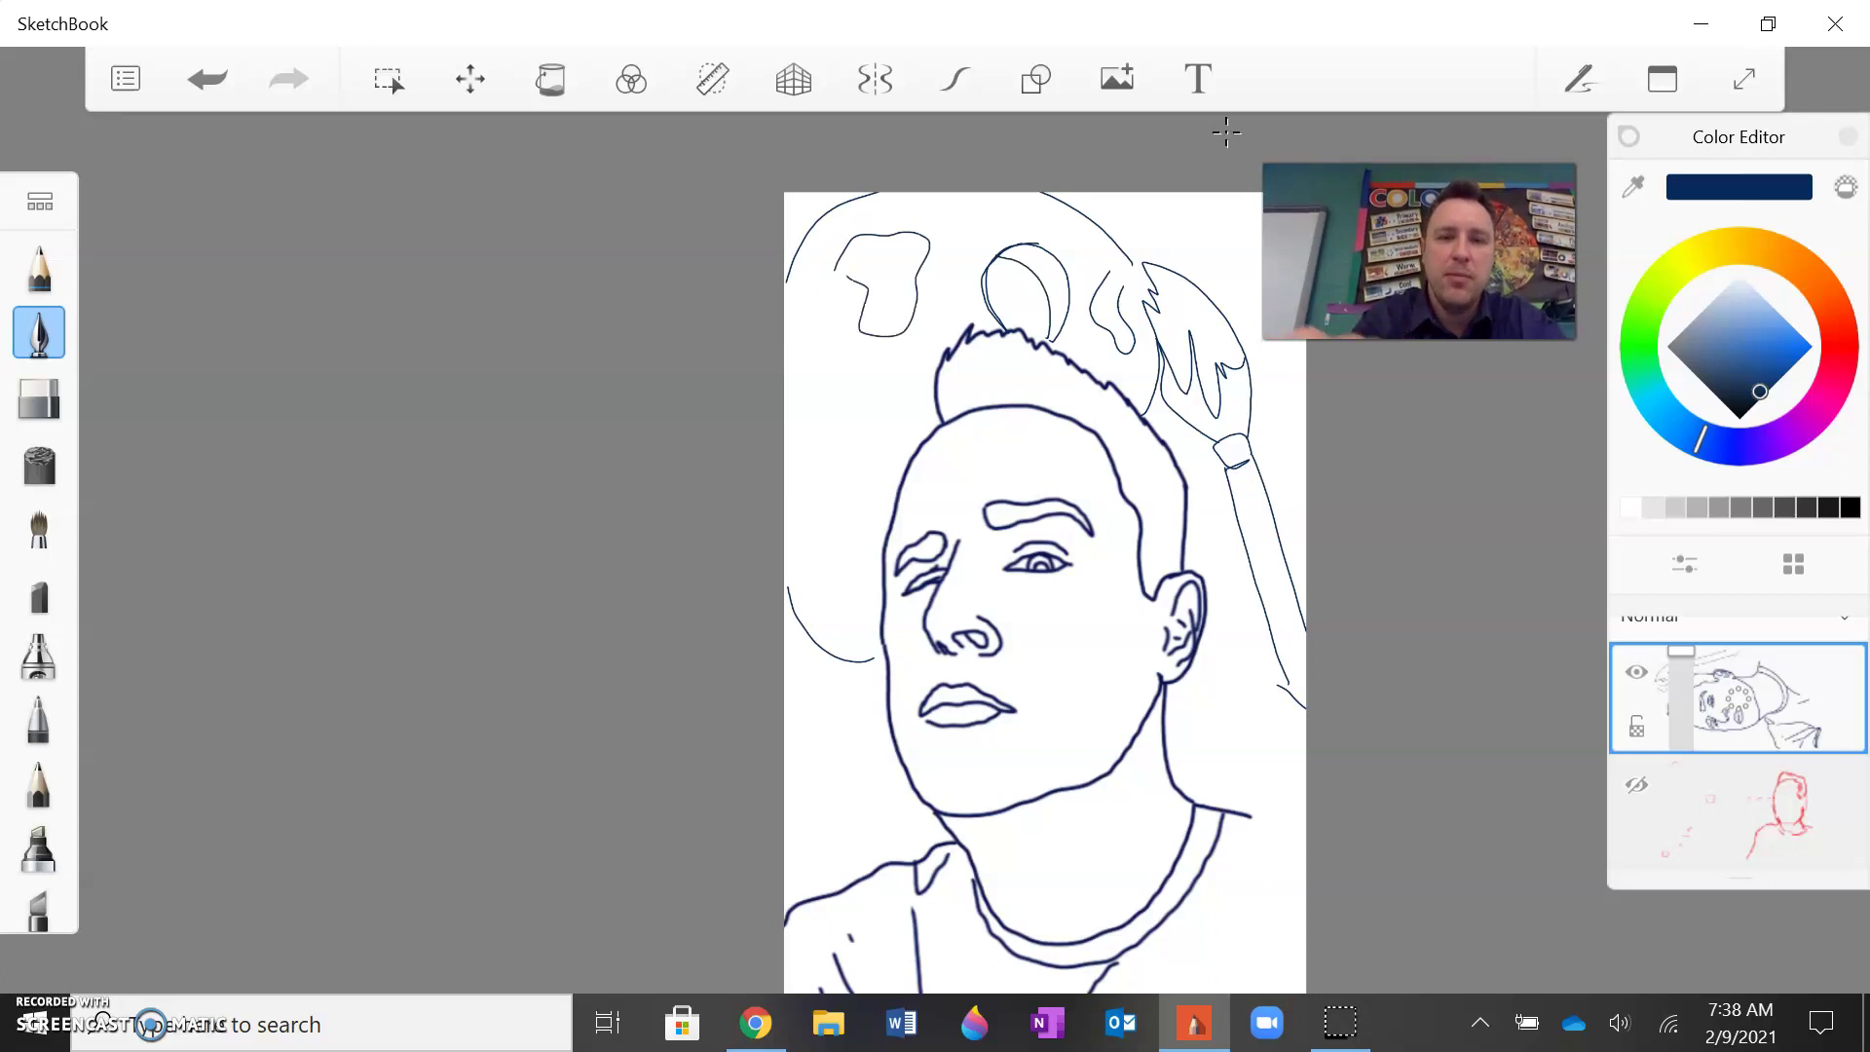
# Step: Draw irregular paint blobs on the palette and paint drops beside the neck, the ear and the brush around the portrait
pyautogui.moveTo(807, 368)
pyautogui.mouseDown()
pyautogui.moveTo(849, 453)
pyautogui.moveTo(894, 417)
pyautogui.moveTo(808, 378)
pyautogui.mouseUp()
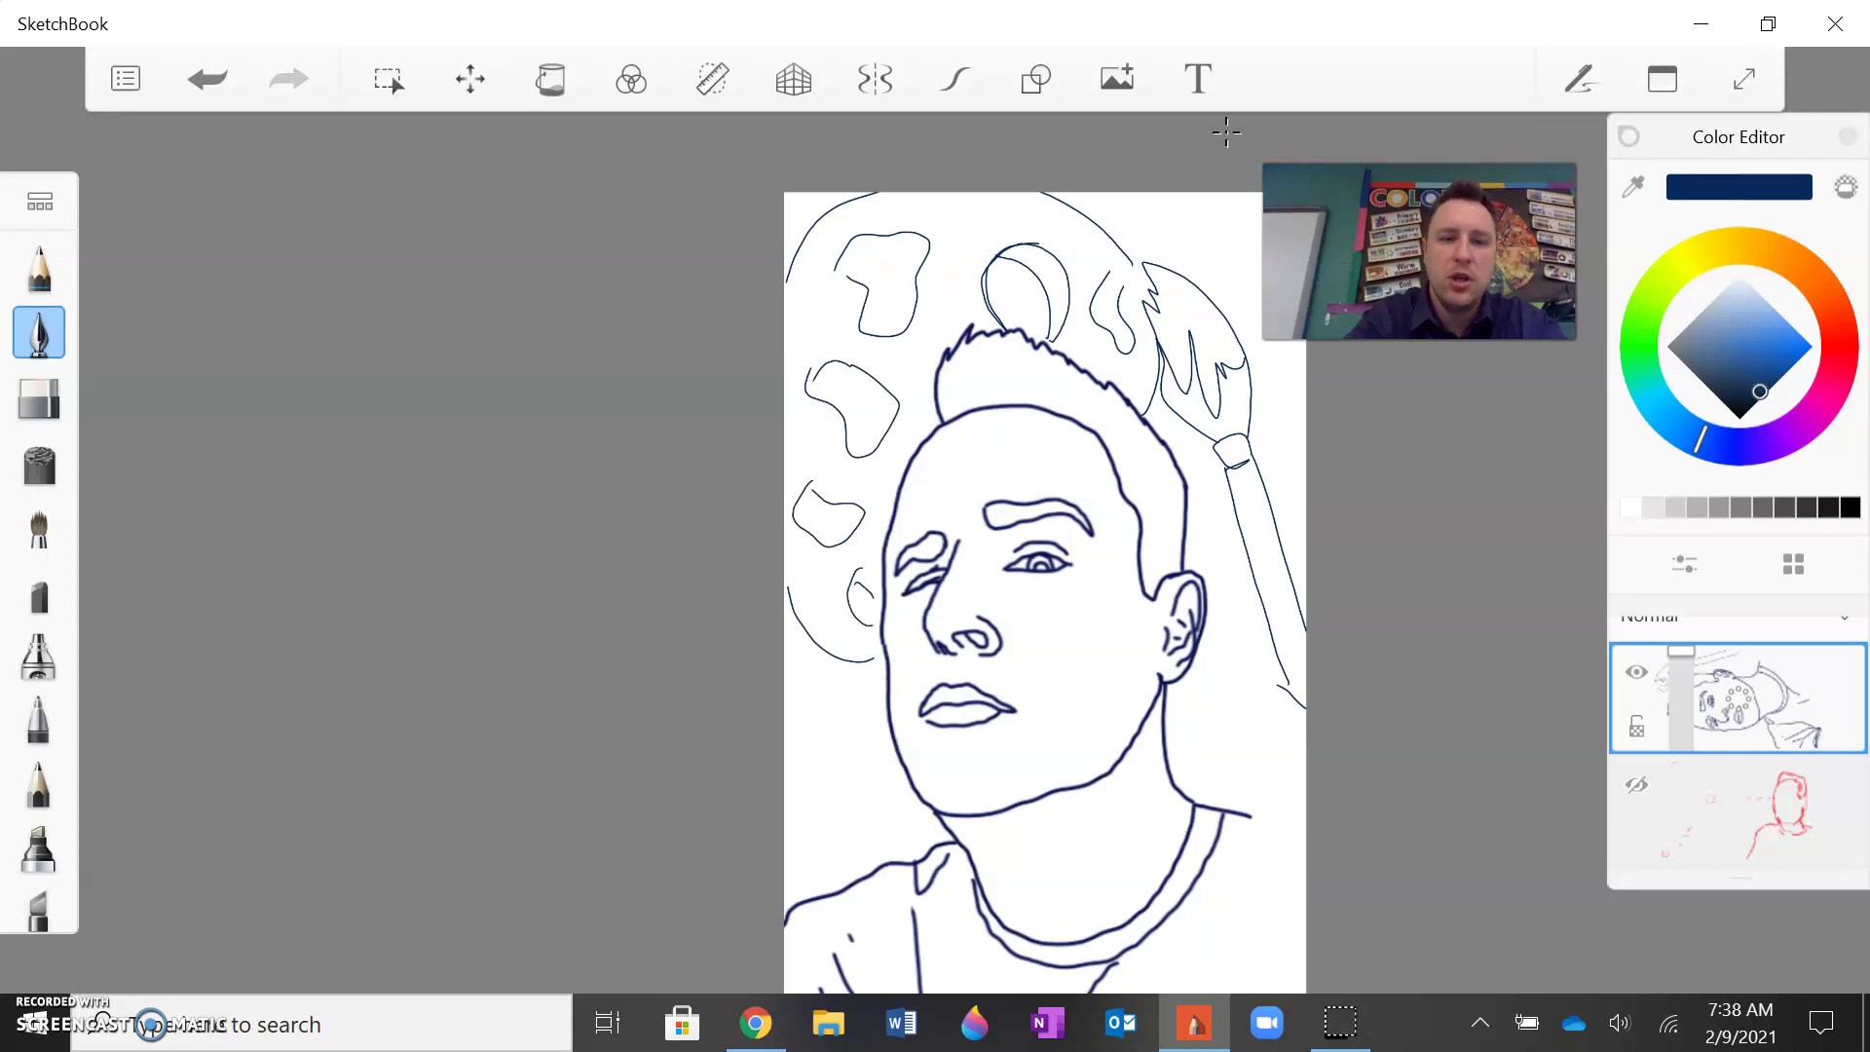
pyautogui.moveTo(882, 664); pyautogui.dragTo(791, 651)
pyautogui.moveTo(846, 719)
pyautogui.mouseDown()
pyautogui.moveTo(820, 765)
pyautogui.moveTo(846, 865)
pyautogui.moveTo(844, 758)
pyautogui.mouseUp()
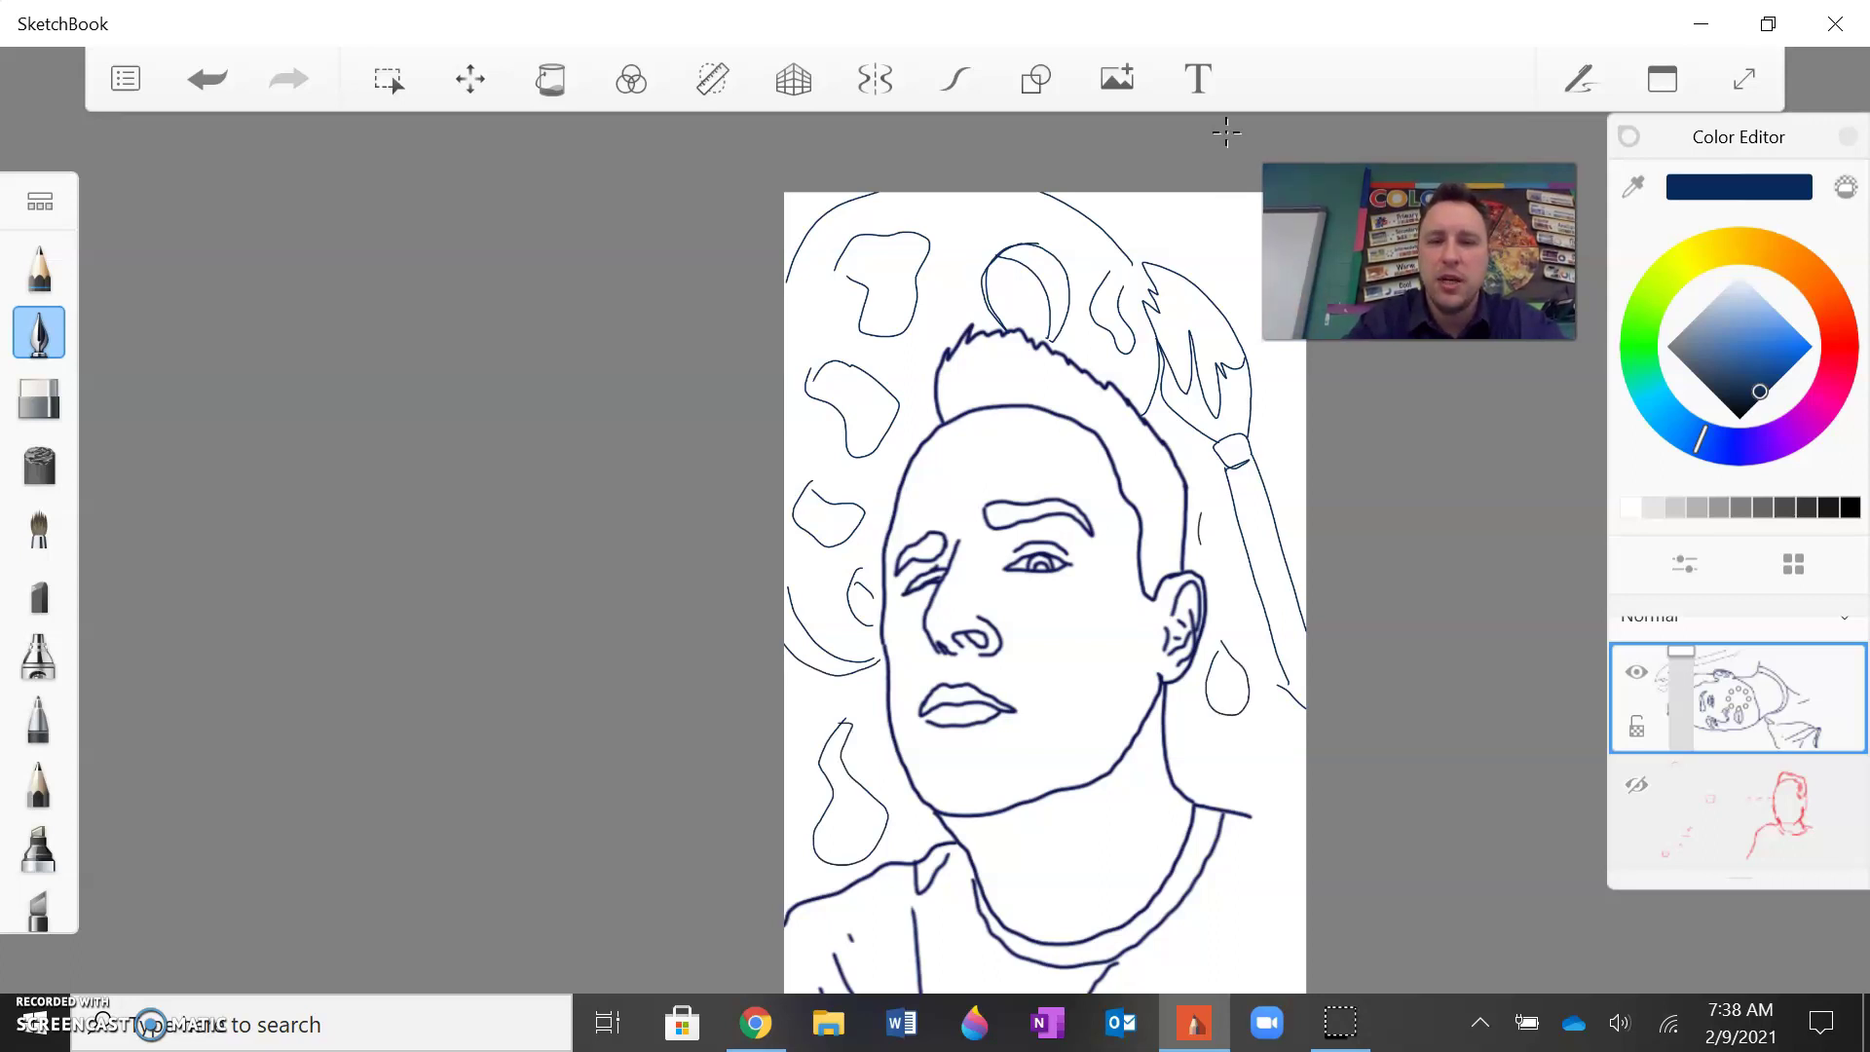
pyautogui.moveTo(1226, 217)
pyautogui.mouseDown()
pyautogui.moveTo(1261, 276)
pyautogui.moveTo(1225, 218)
pyautogui.mouseUp()
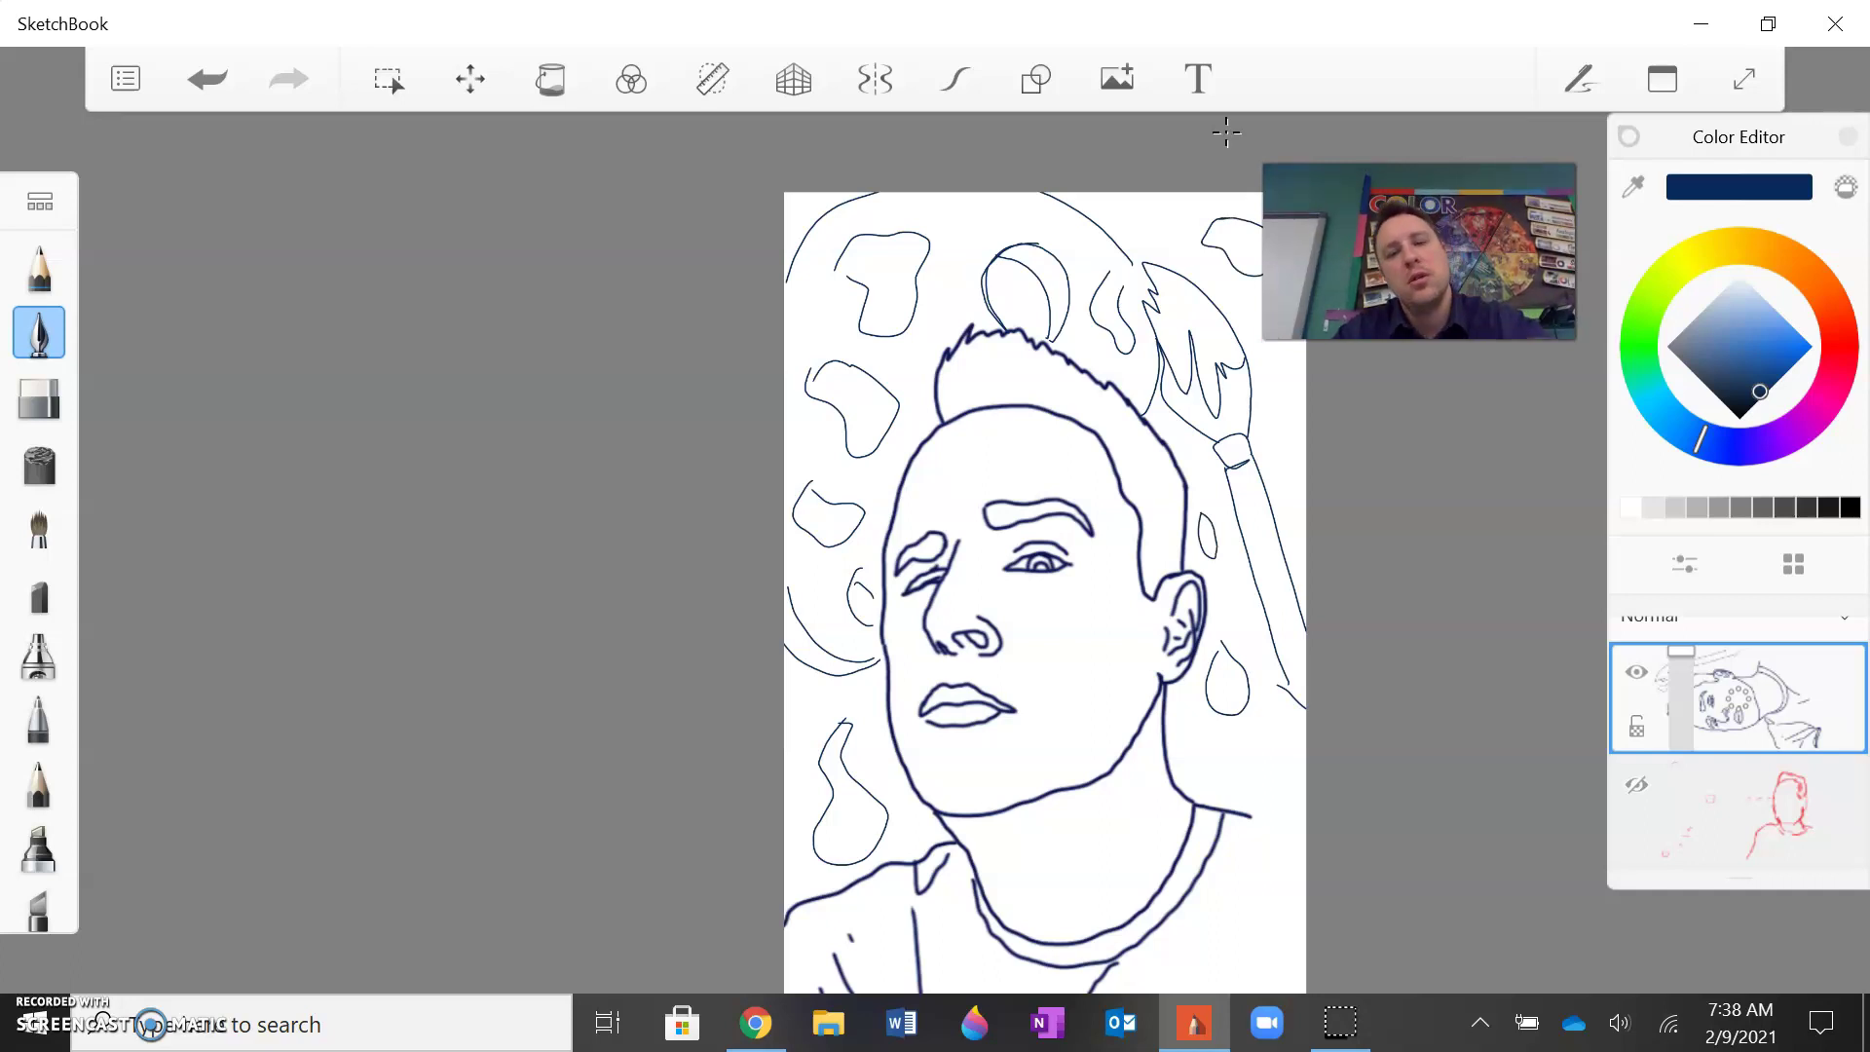
pyautogui.moveTo(921, 717); pyautogui.dragTo(948, 814)
pyautogui.scroll(-3, 900, 545)
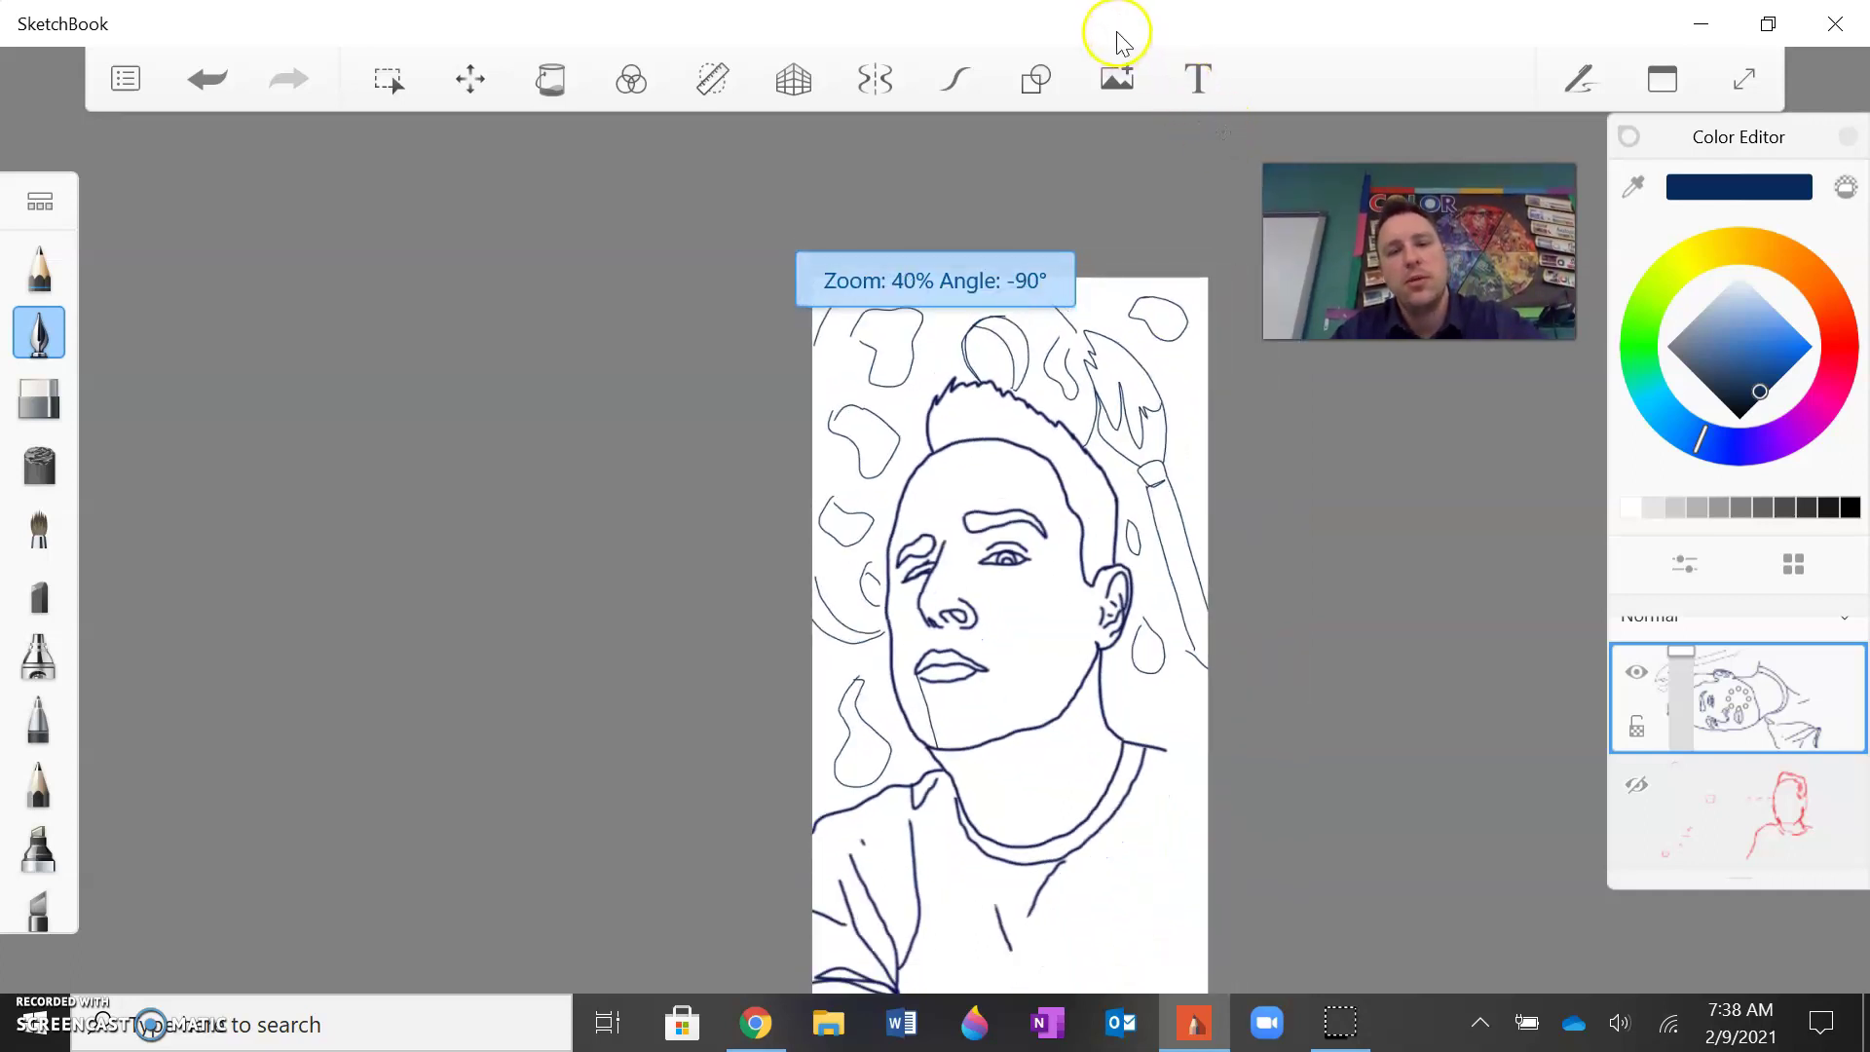
pyautogui.click(199, 79)
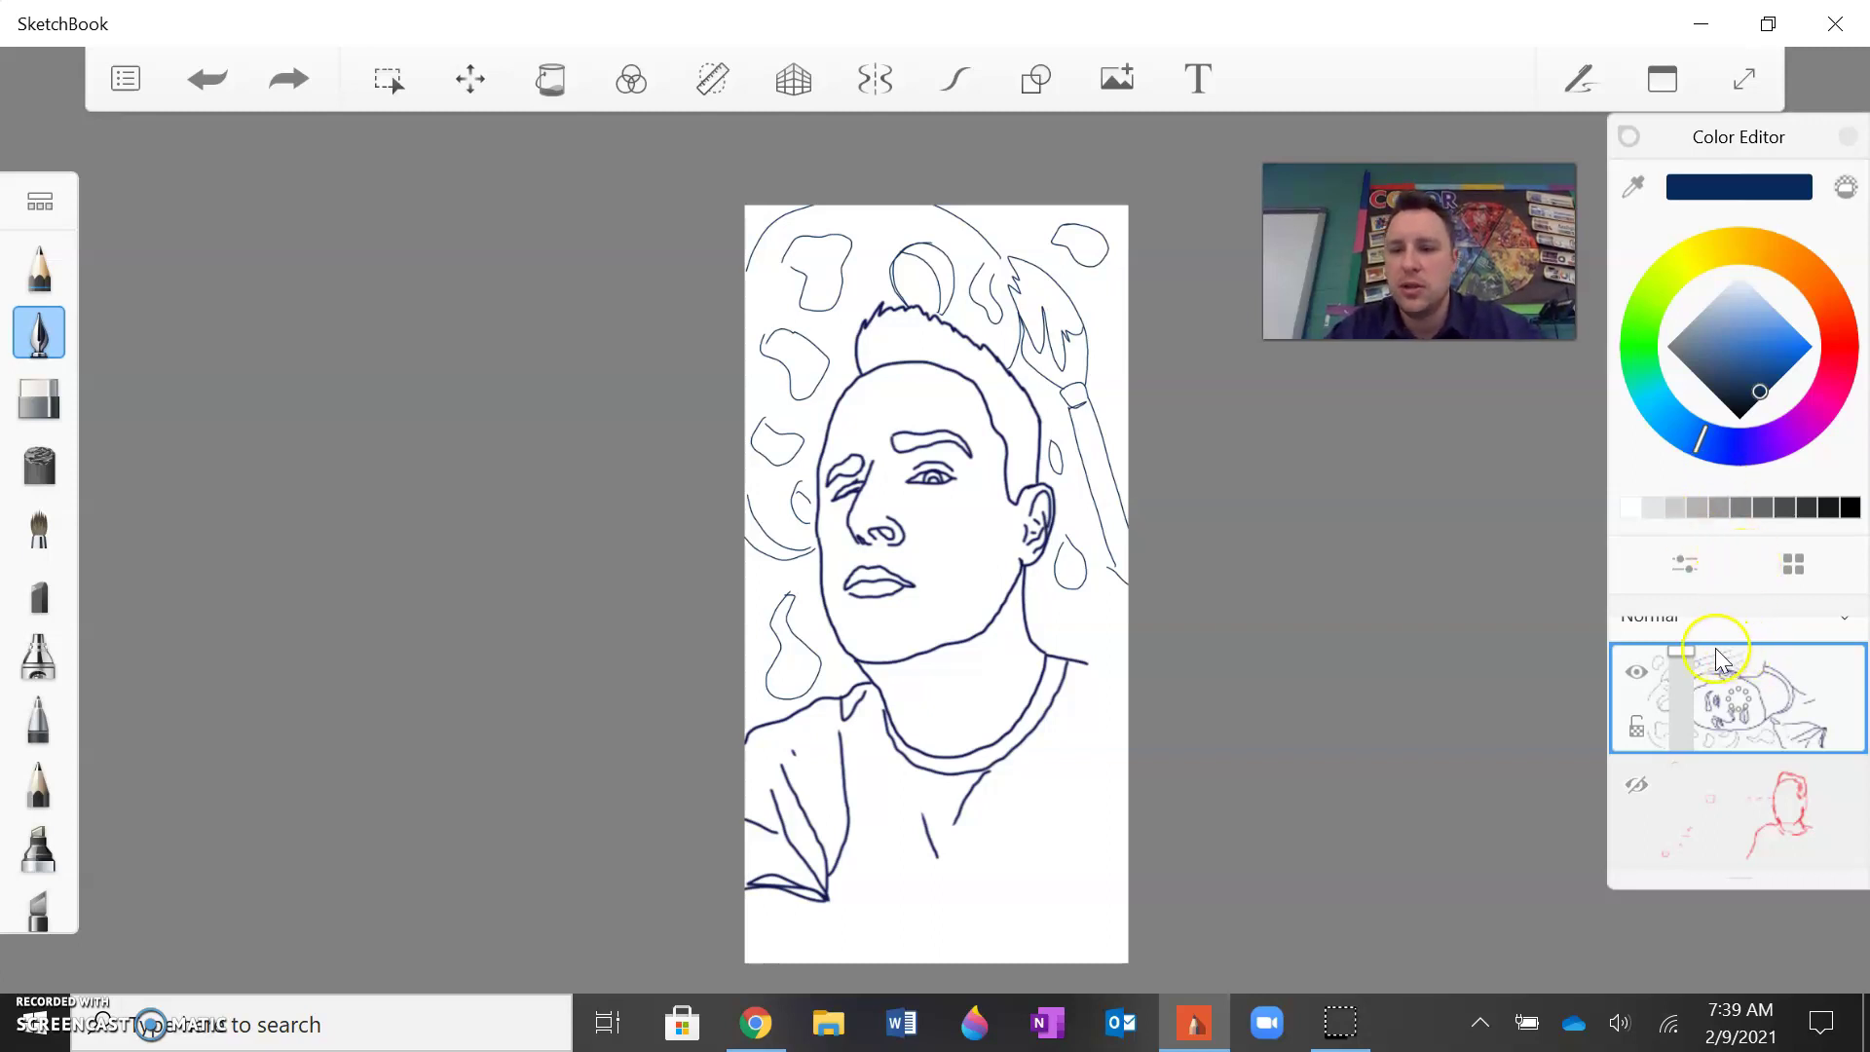
# Step: Hide the portrait layer and add a new empty layer above it
pyautogui.click(1649, 675)
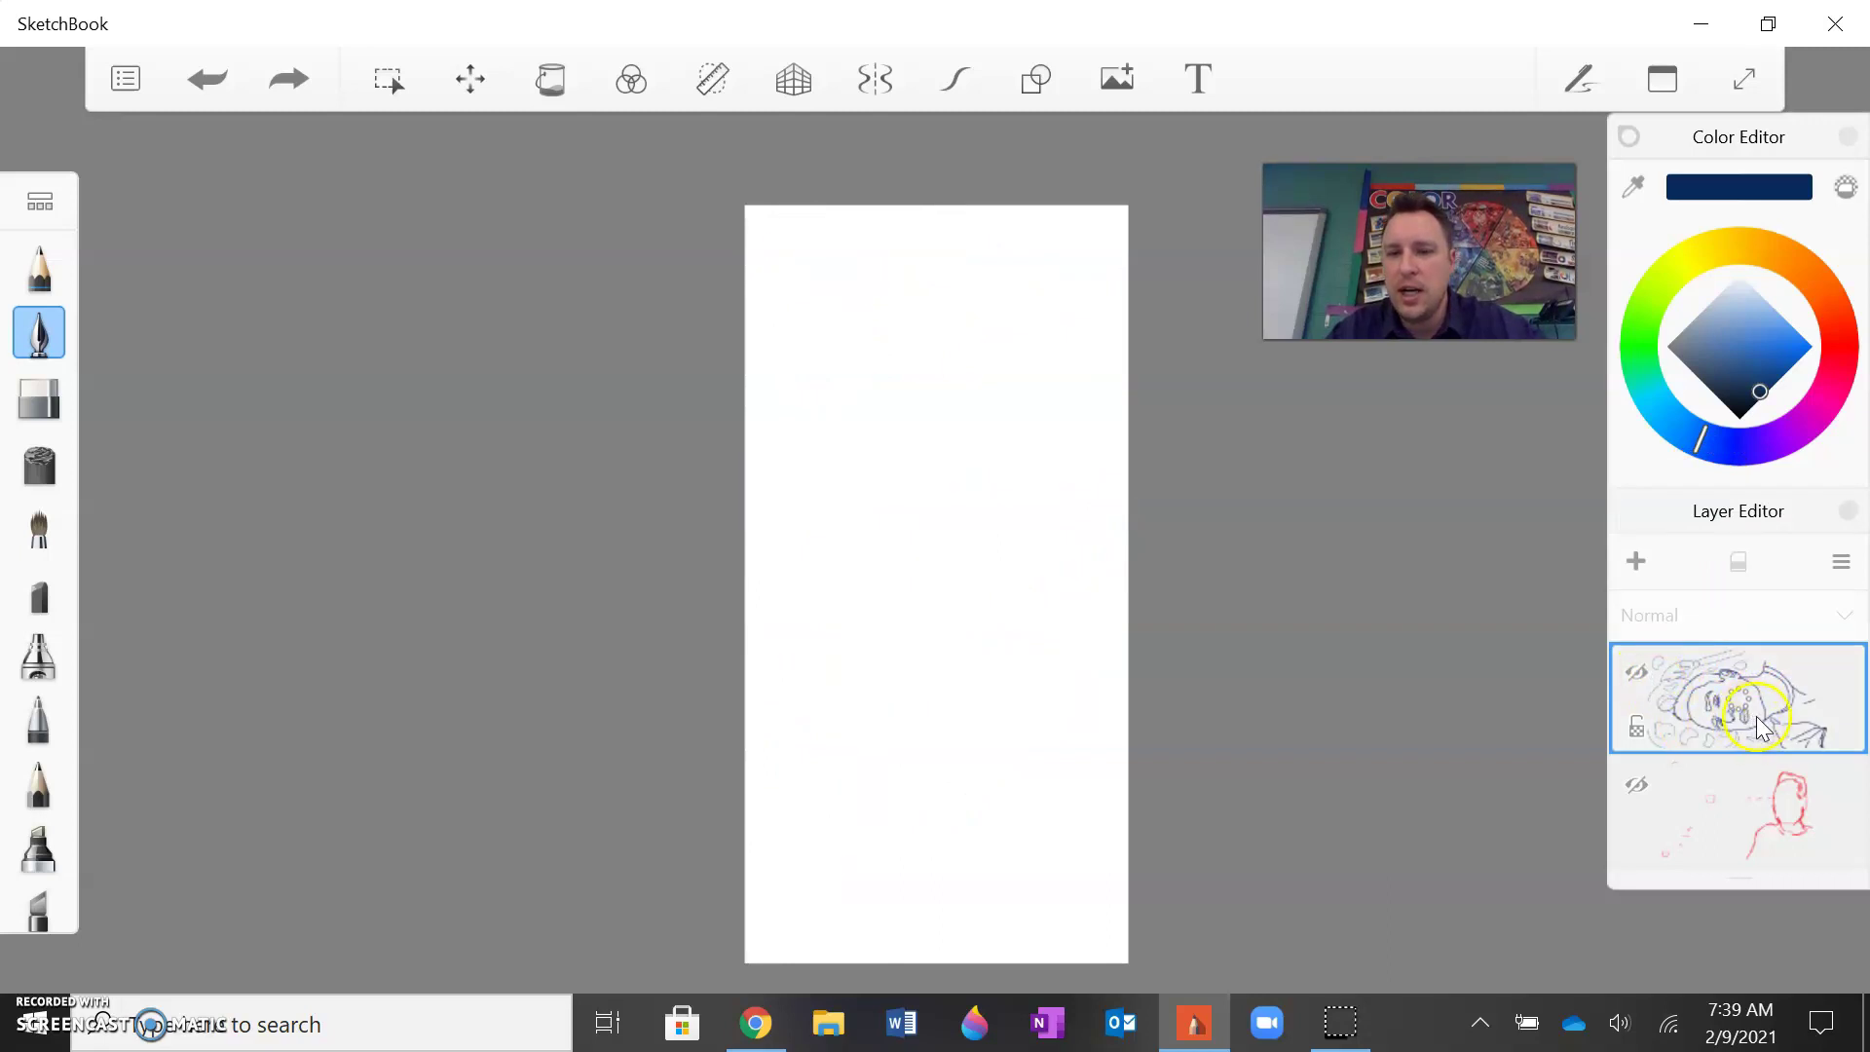
pyautogui.moveTo(1536, 593); pyautogui.dragTo(1678, 645)
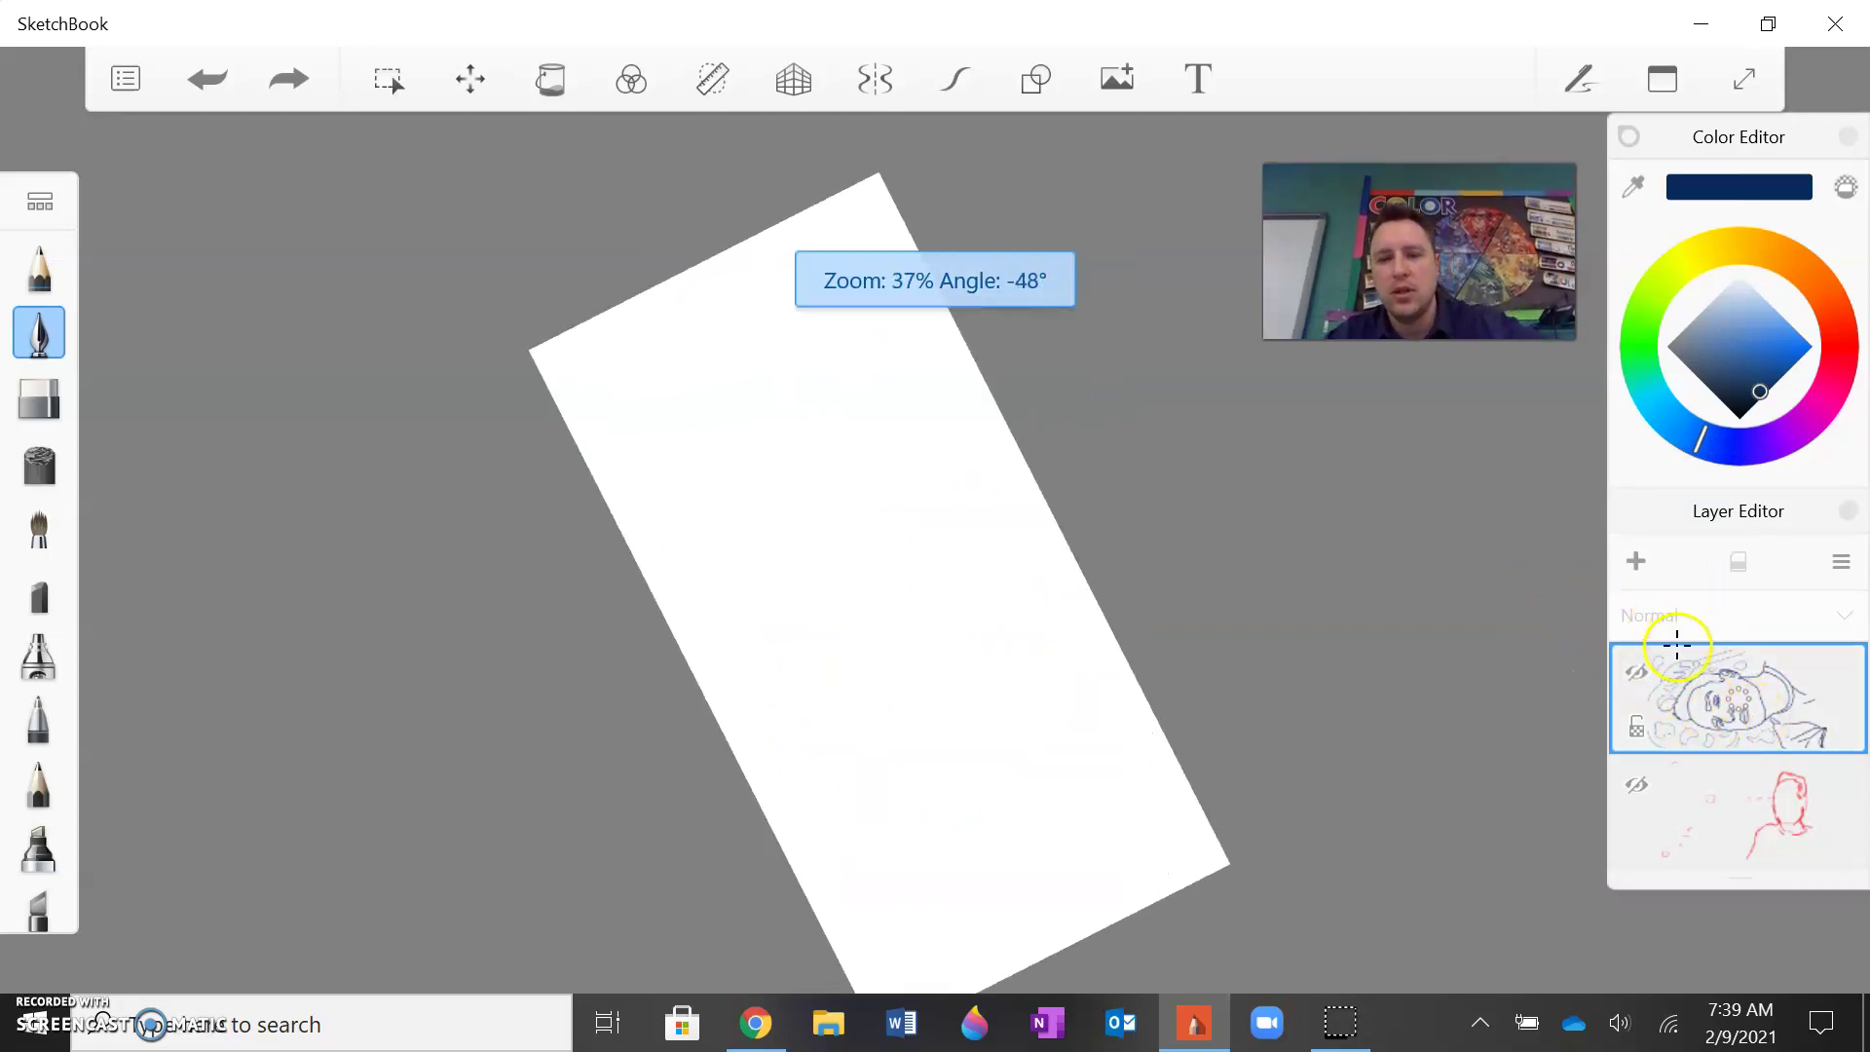
pyautogui.press('Home')
pyautogui.click(1639, 562)
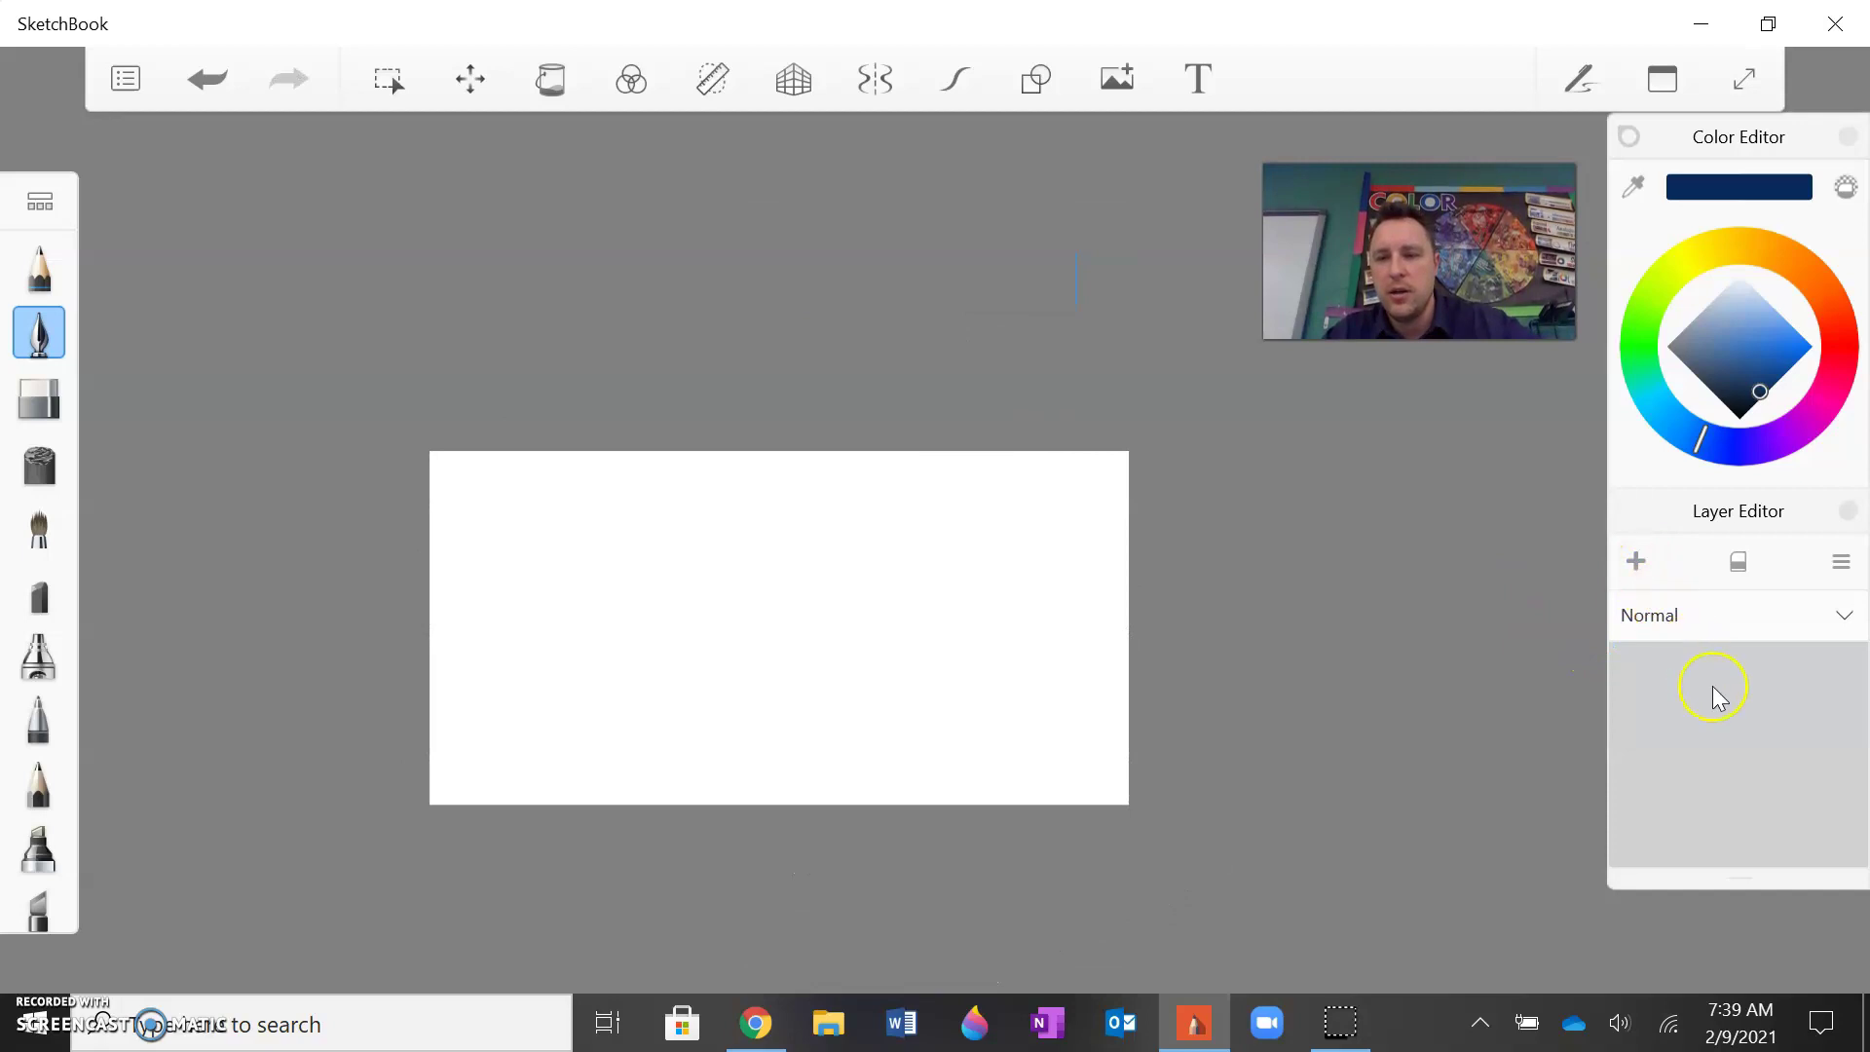
# Step: Draw a two-column comparison chart headed by an X and a check mark, with a vertical divider and a horizontal line under the headings
pyautogui.scroll(3, 1735, 671)
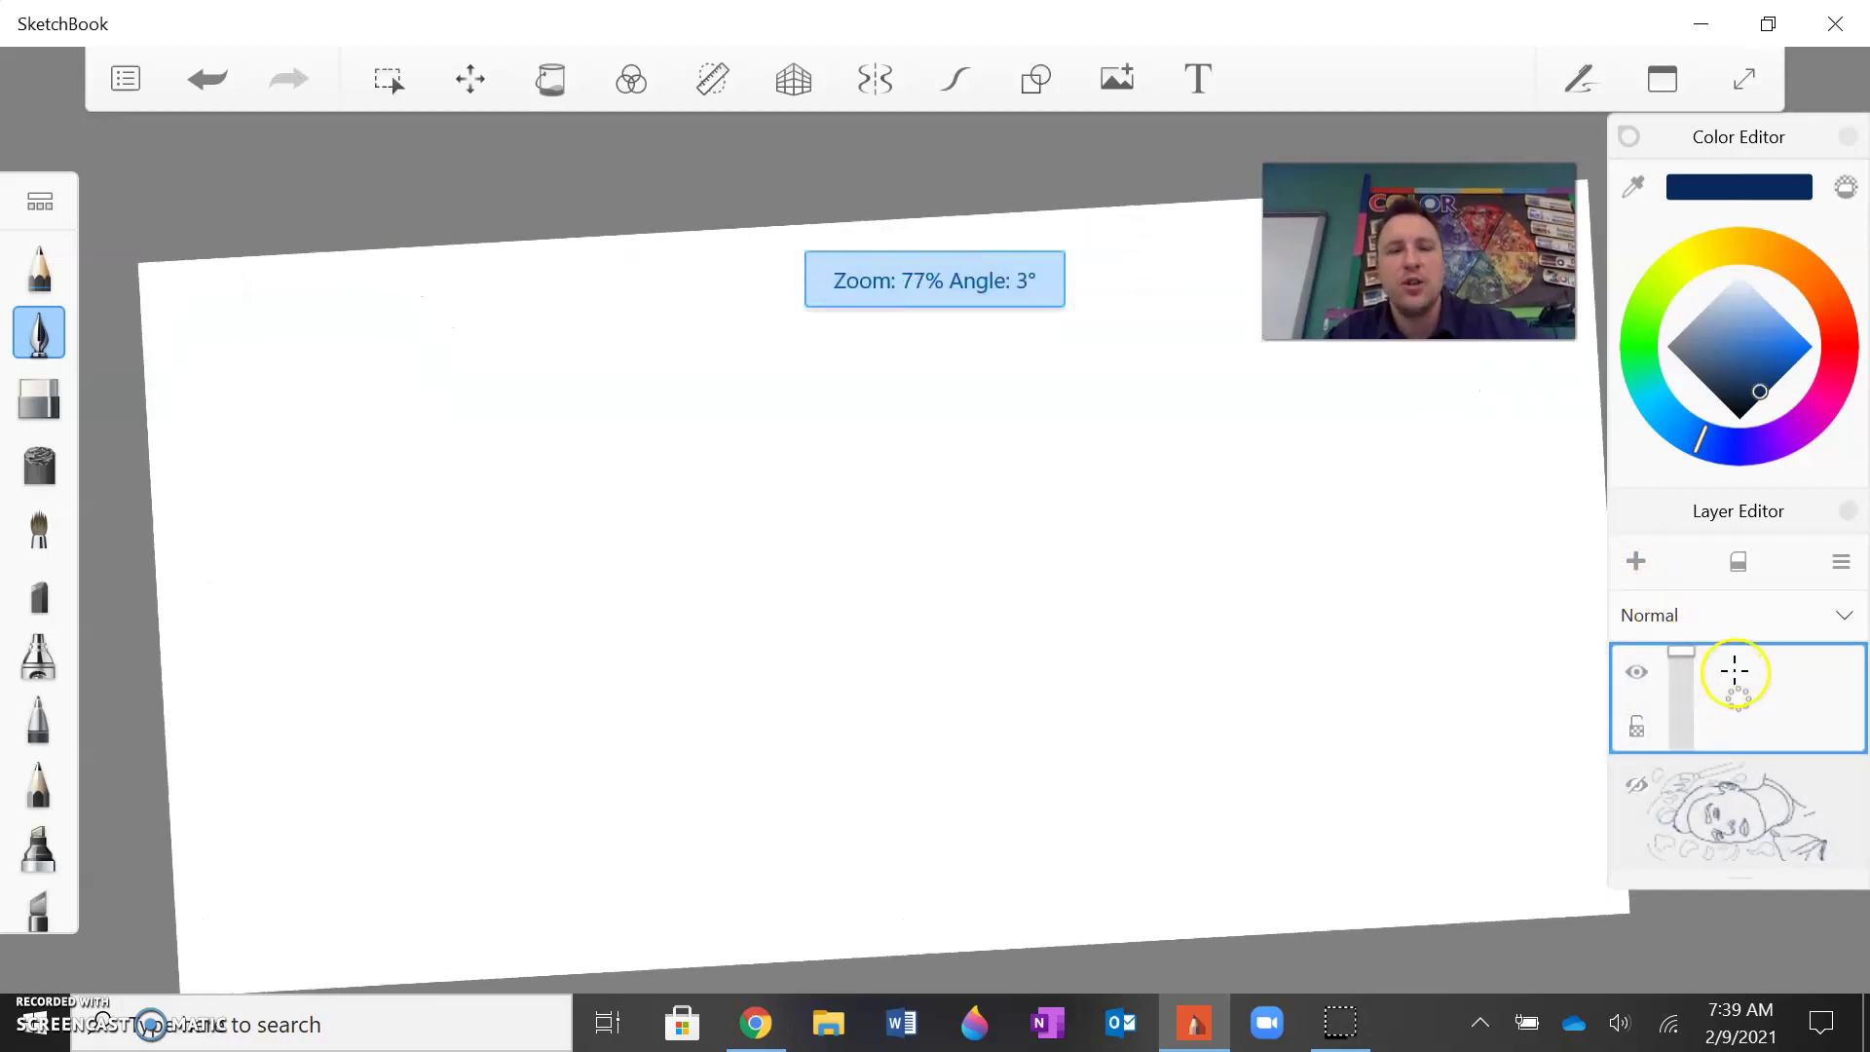
pyautogui.scroll(-2, 1735, 671)
pyautogui.scroll(1, 1725, 668)
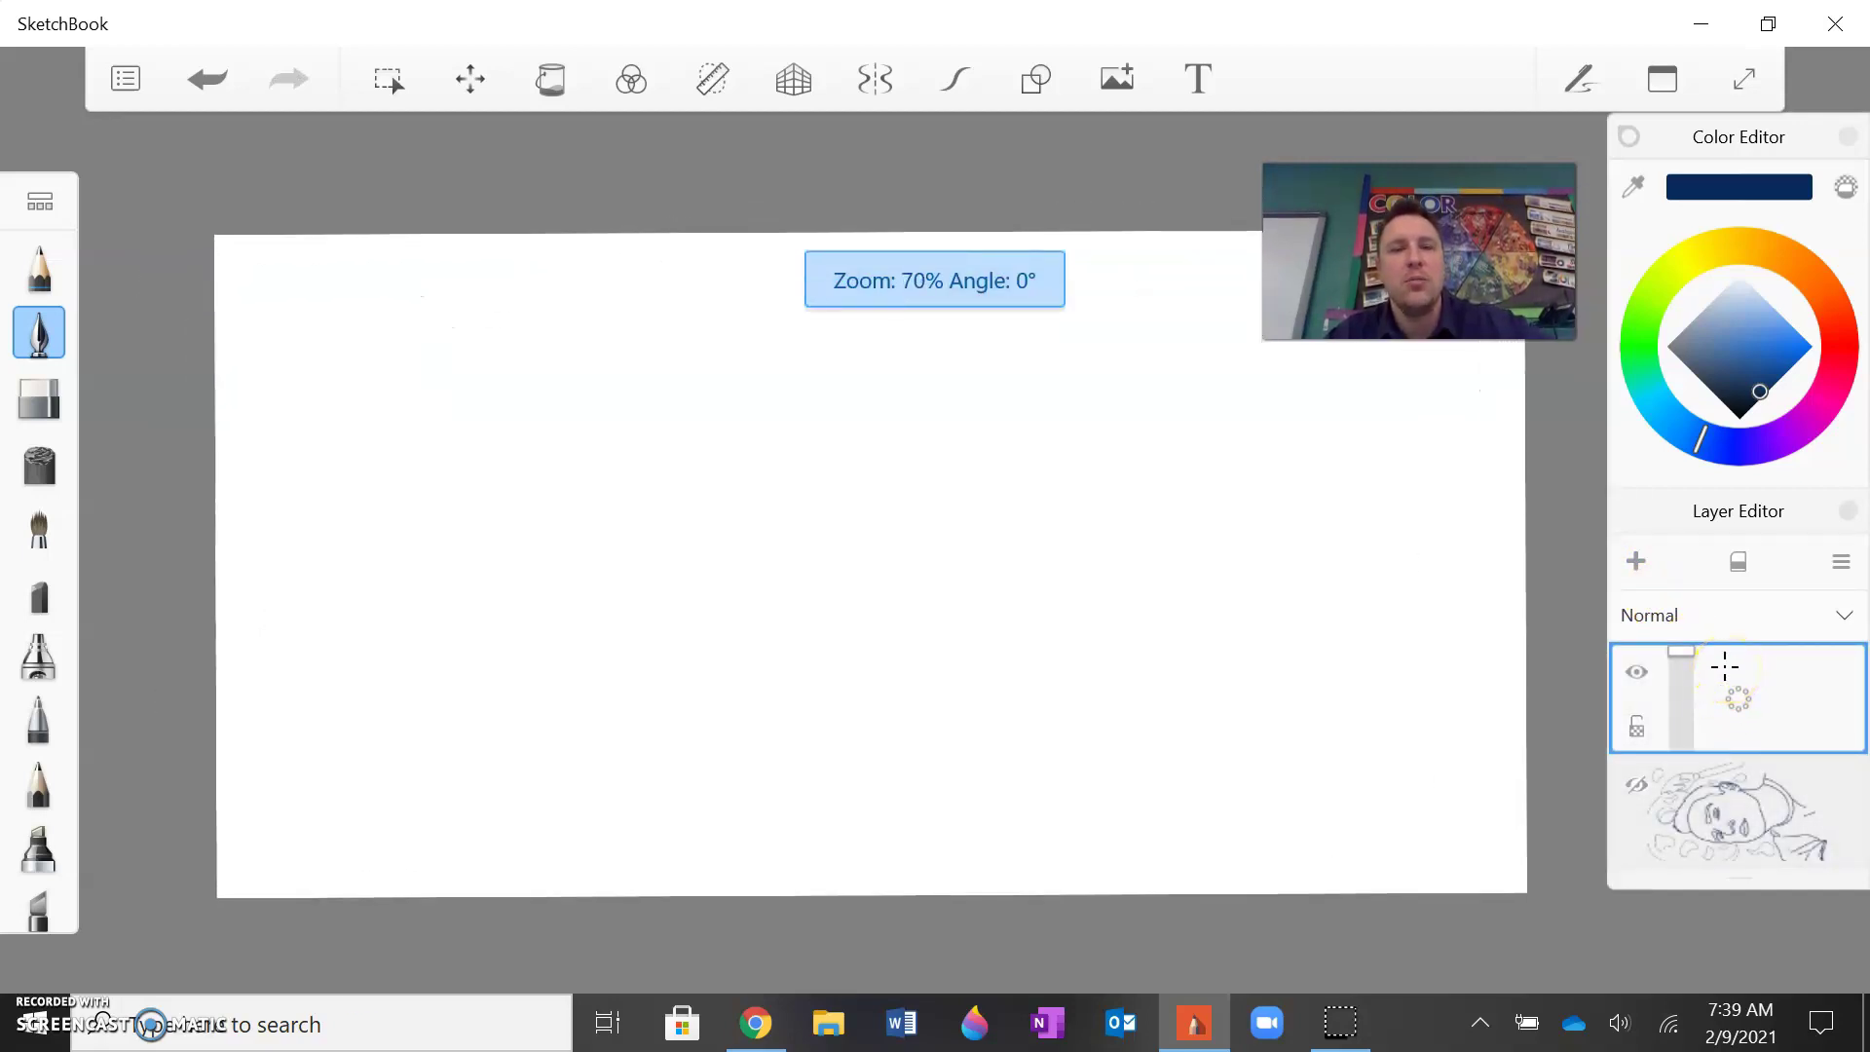
pyautogui.scroll(2, 1726, 667)
pyautogui.scroll(-1, 1716, 663)
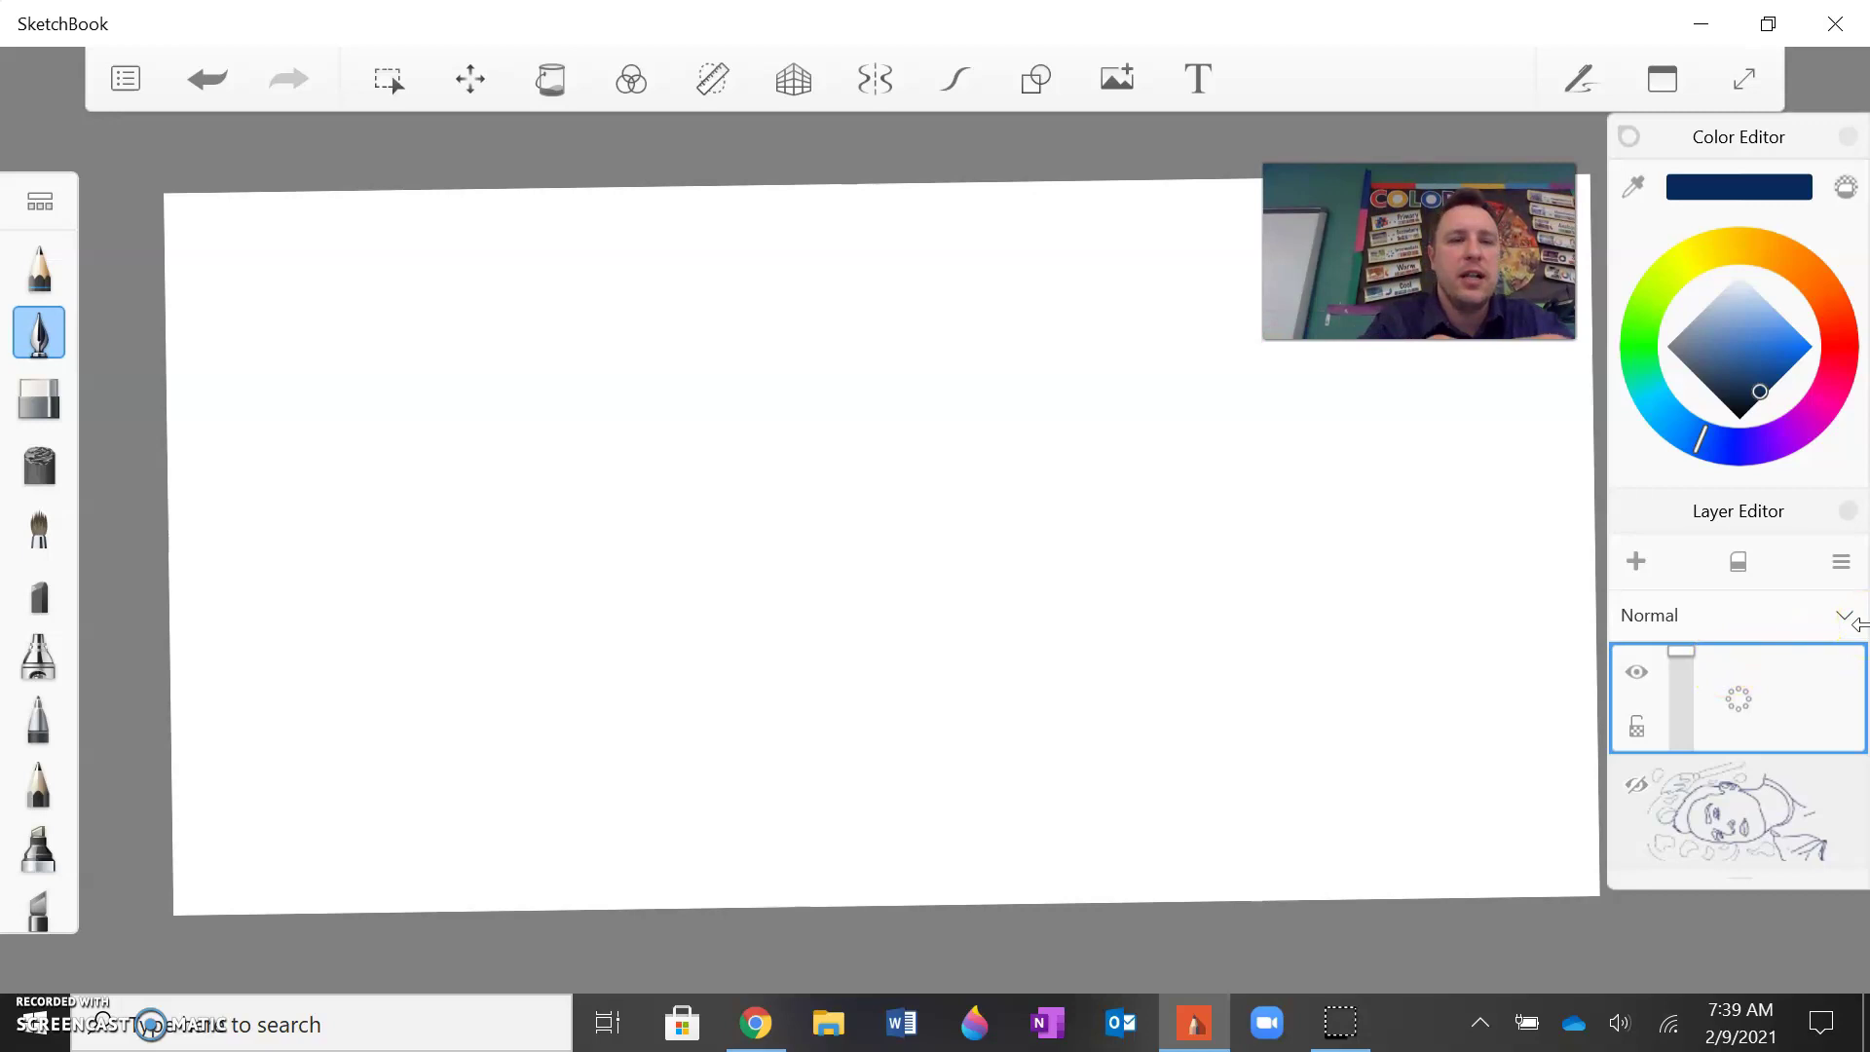
pyautogui.moveTo(472, 218); pyautogui.dragTo(592, 337)
pyautogui.moveTo(623, 240); pyautogui.dragTo(479, 342)
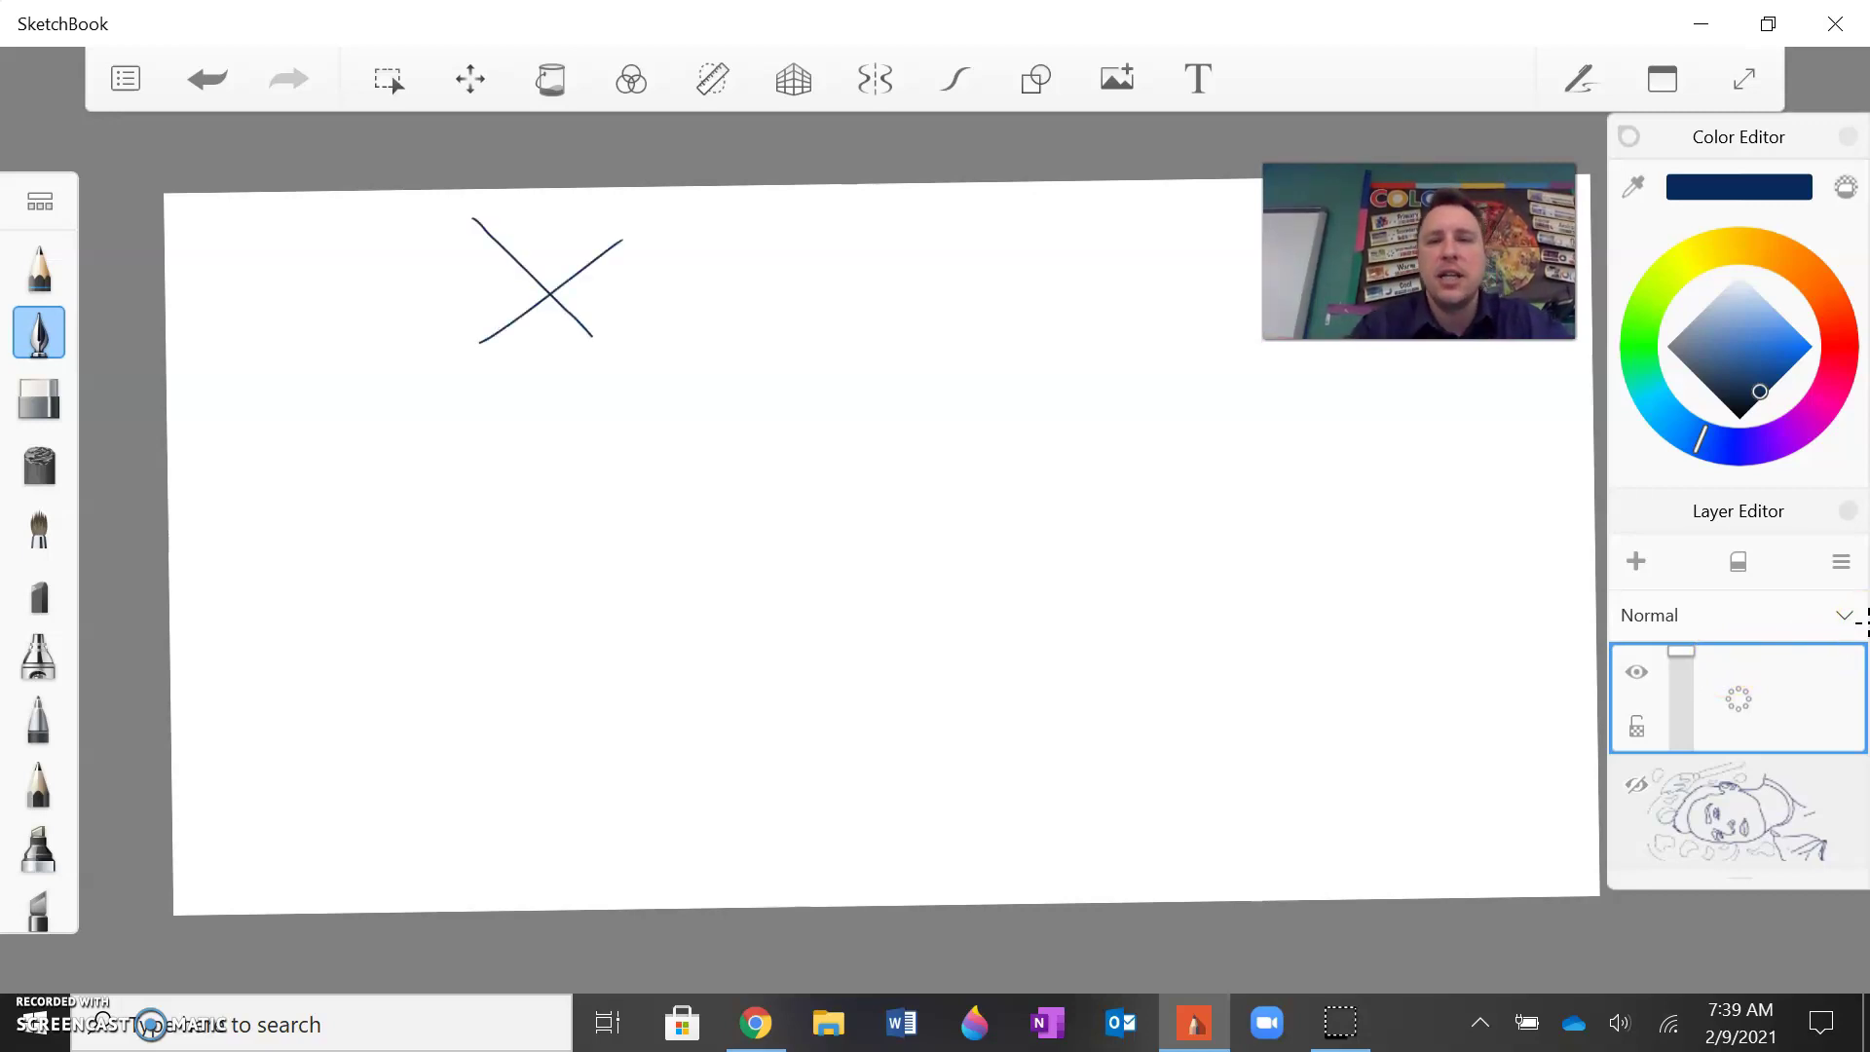
pyautogui.moveTo(1148, 251)
pyautogui.mouseDown()
pyautogui.moveTo(1224, 345)
pyautogui.moveTo(1263, 256)
pyautogui.mouseUp()
pyautogui.moveTo(917, 182); pyautogui.dragTo(955, 896)
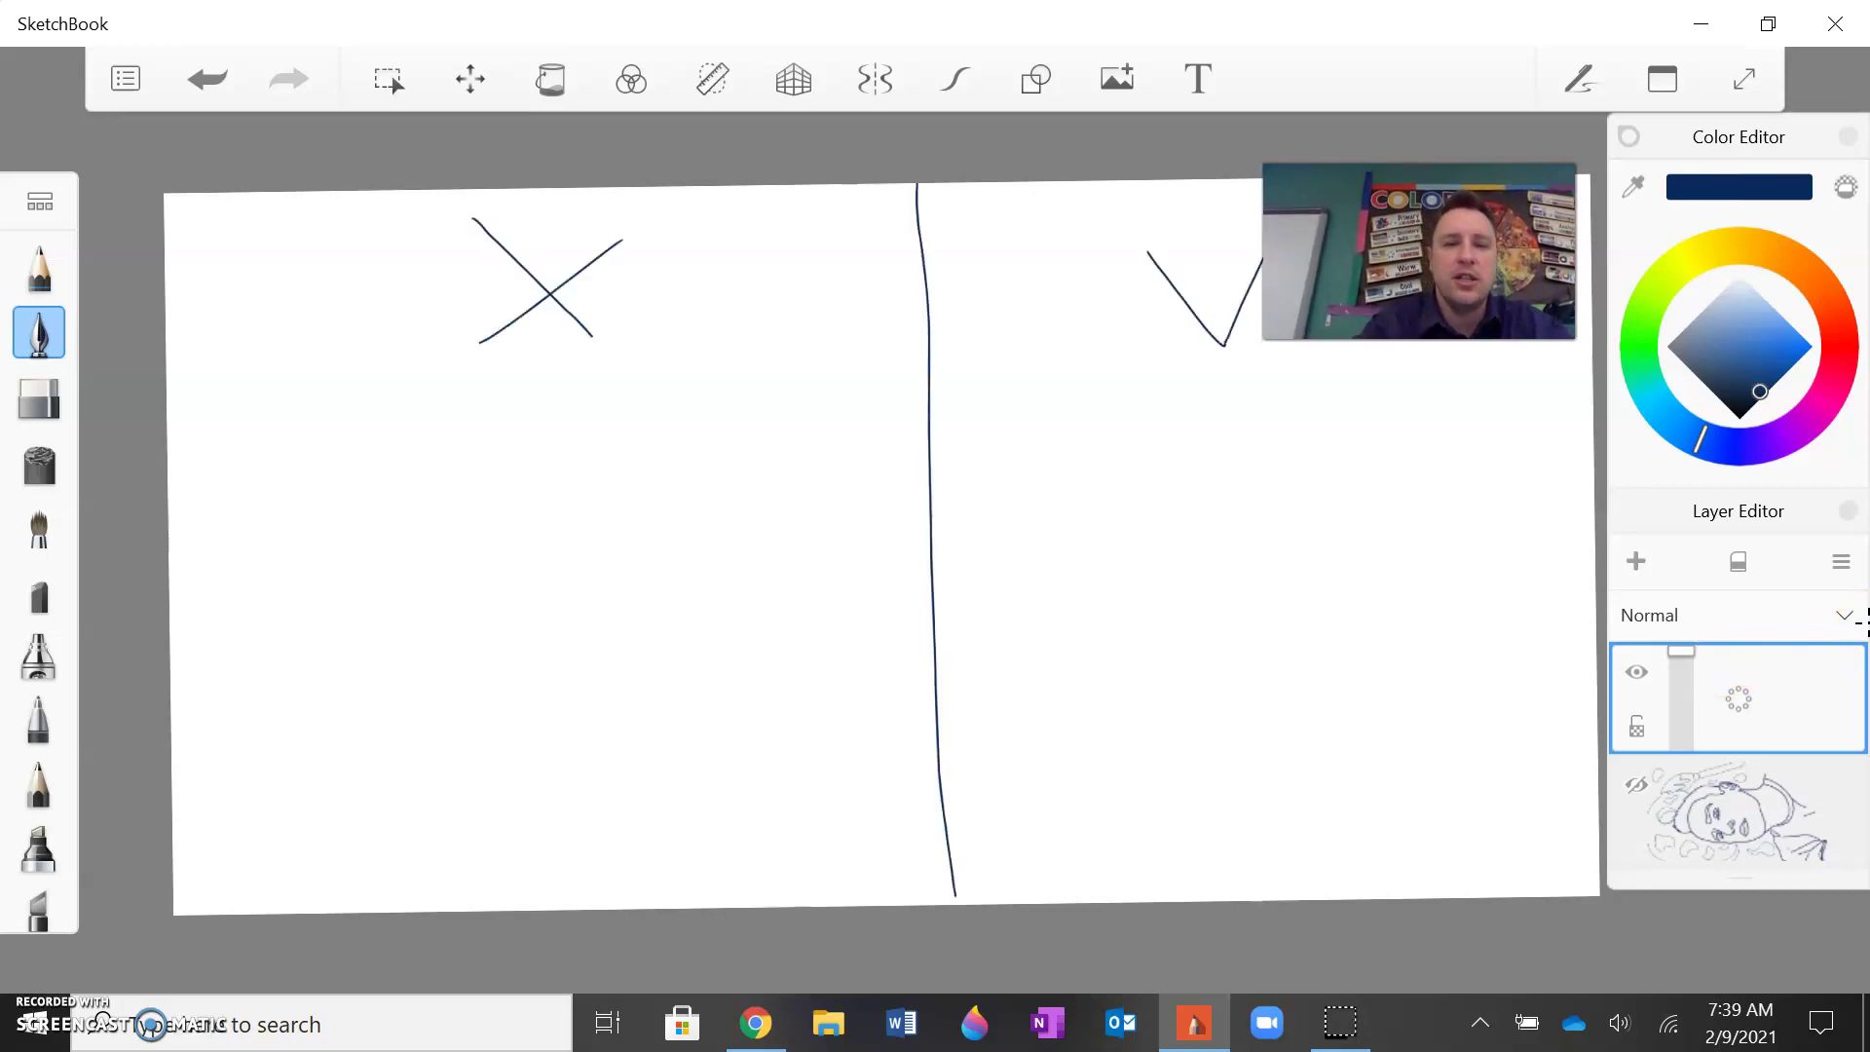
pyautogui.moveTo(183, 427)
pyautogui.mouseDown()
pyautogui.moveTo(542, 400)
pyautogui.moveTo(1462, 409)
pyautogui.mouseUp()
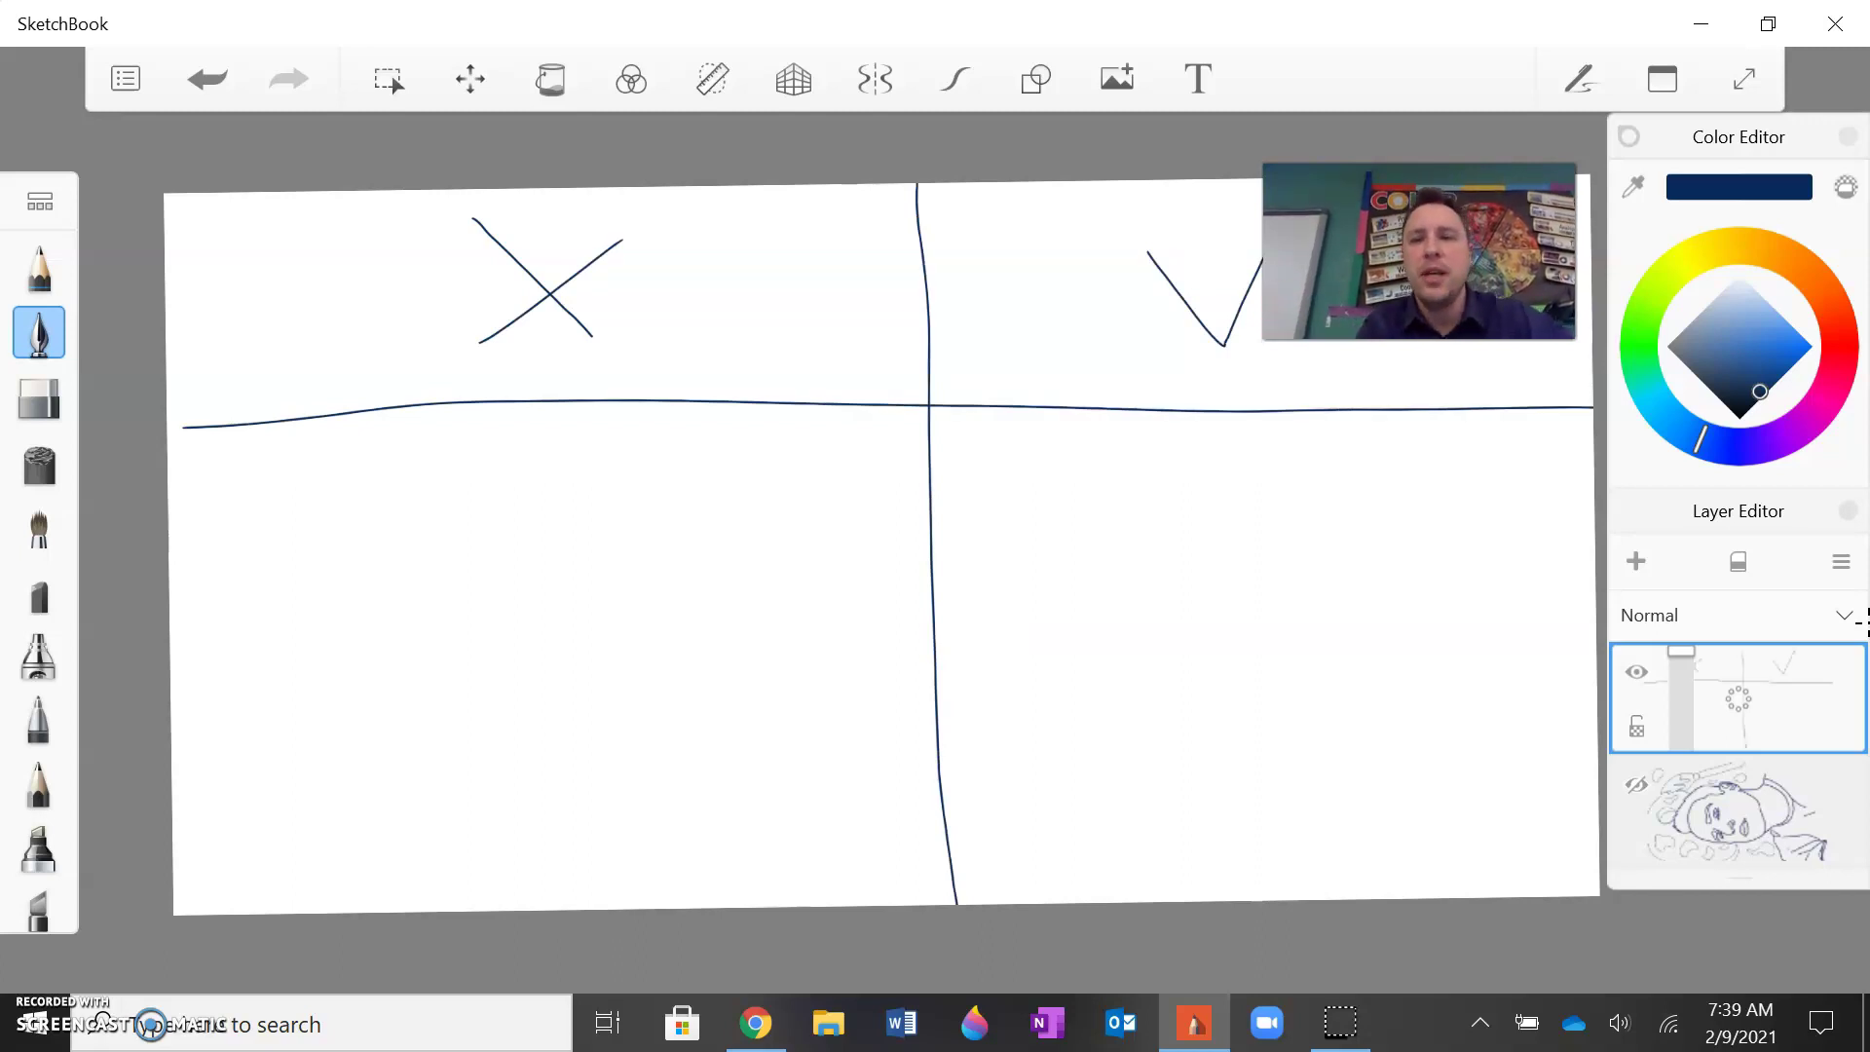
# Step: Draw a simple outlined eye, nose and curved mouth in the column under the X
pyautogui.moveTo(622, 458)
pyautogui.mouseDown()
pyautogui.moveTo(421, 487)
pyautogui.moveTo(706, 509)
pyautogui.moveTo(541, 469)
pyautogui.mouseUp()
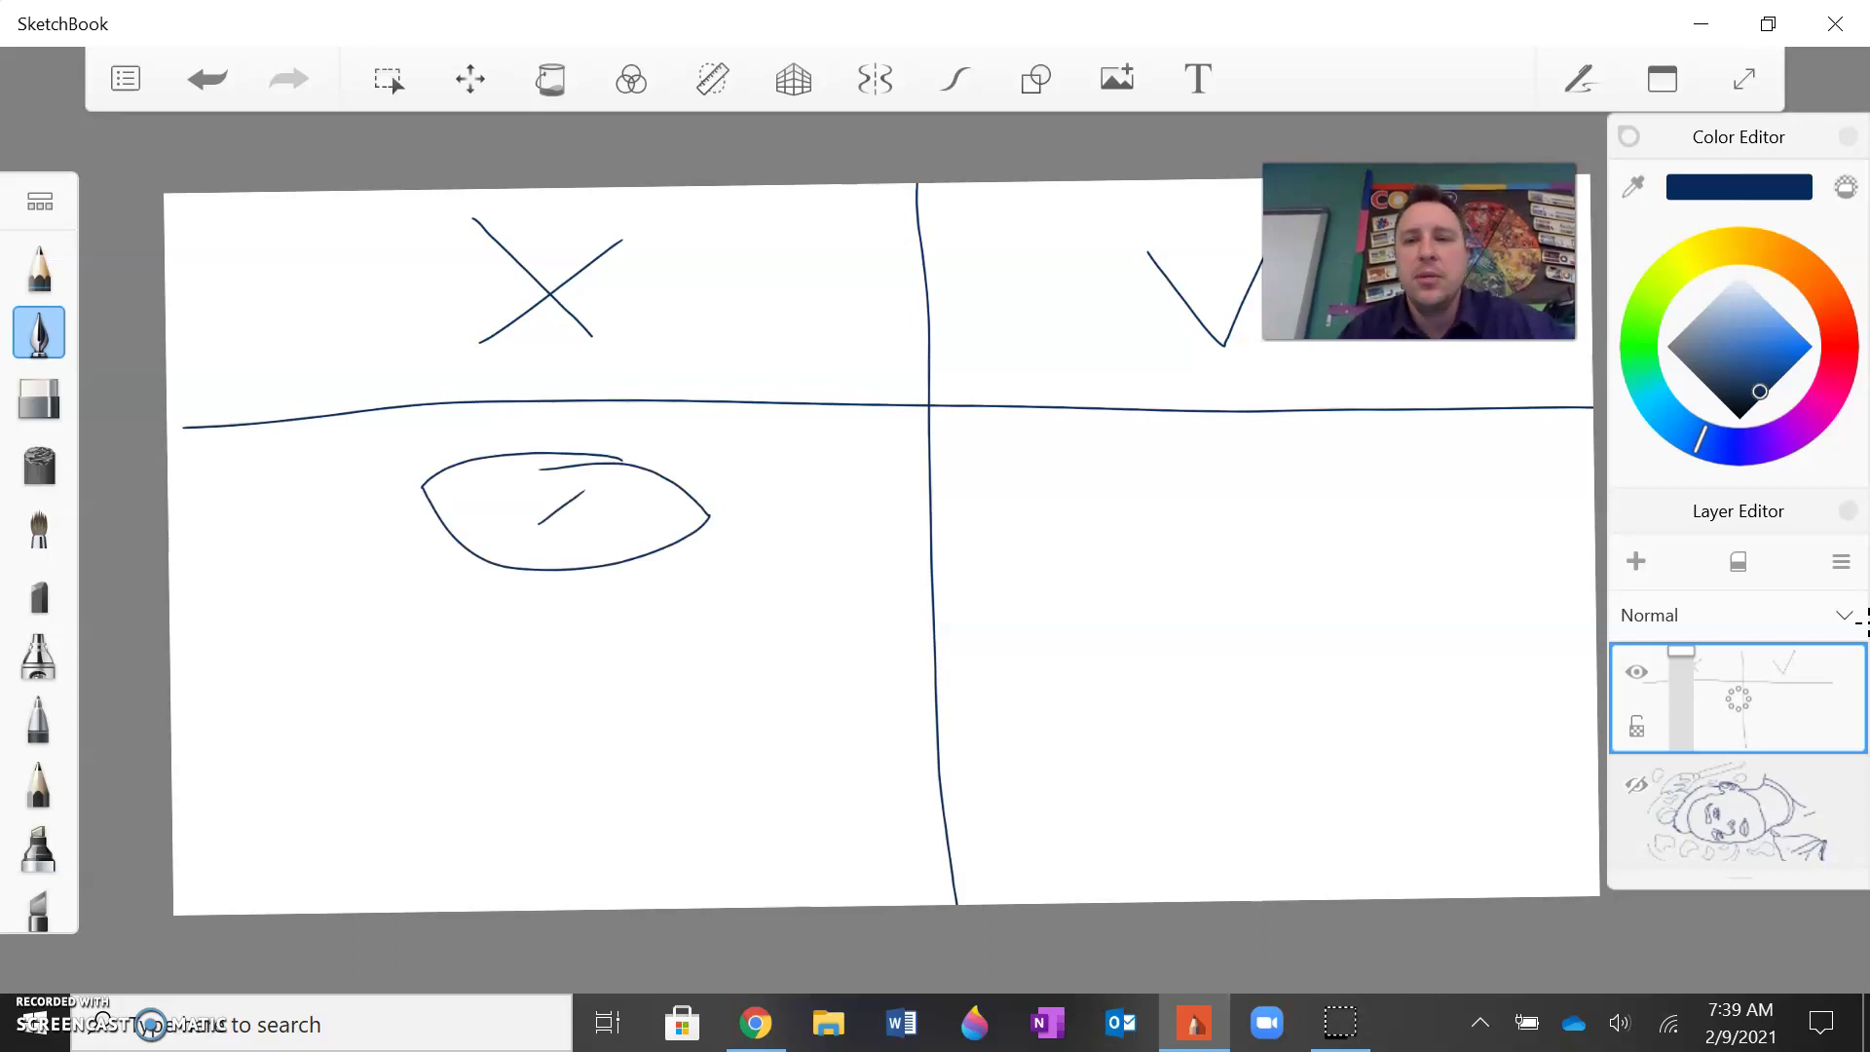
pyautogui.moveTo(538, 598)
pyautogui.mouseDown()
pyautogui.moveTo(490, 677)
pyautogui.moveTo(401, 735)
pyautogui.moveTo(620, 752)
pyautogui.moveTo(624, 663)
pyautogui.moveTo(514, 609)
pyautogui.mouseUp()
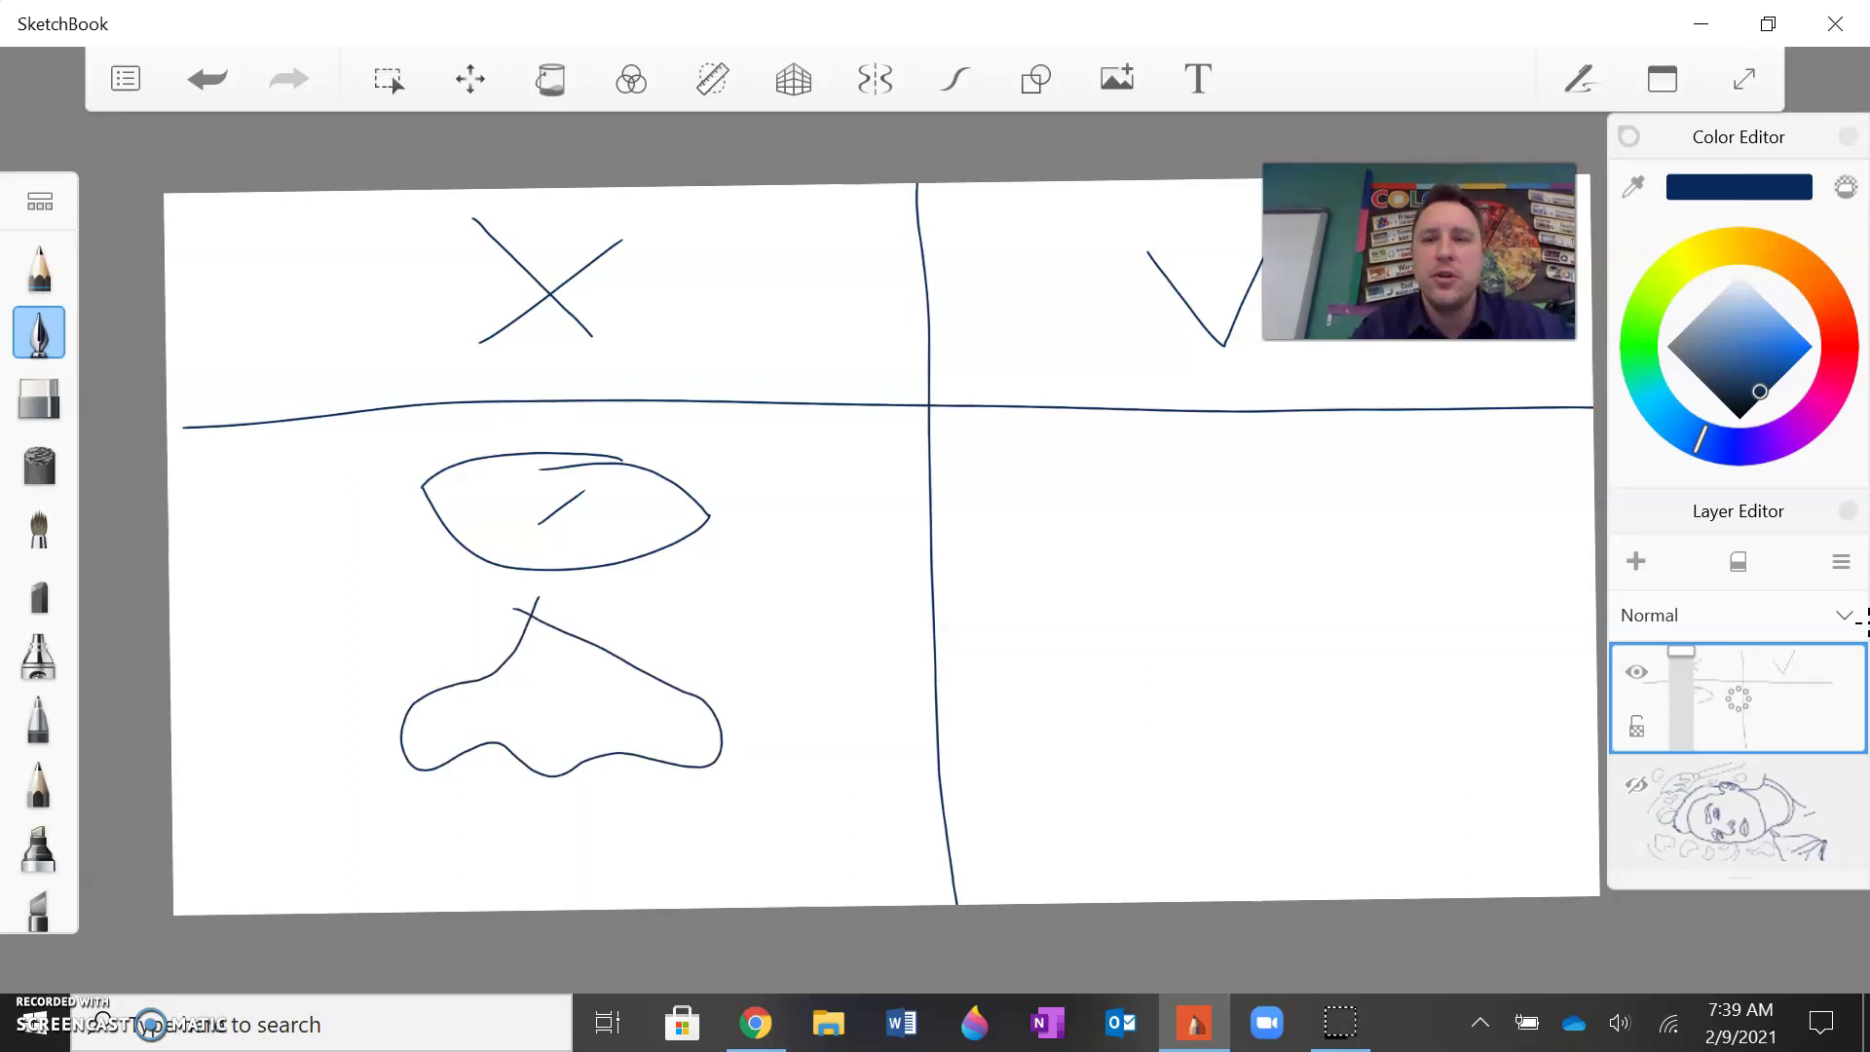
pyautogui.moveTo(401, 812)
pyautogui.mouseDown()
pyautogui.moveTo(682, 870)
pyautogui.moveTo(825, 754)
pyautogui.mouseUp()
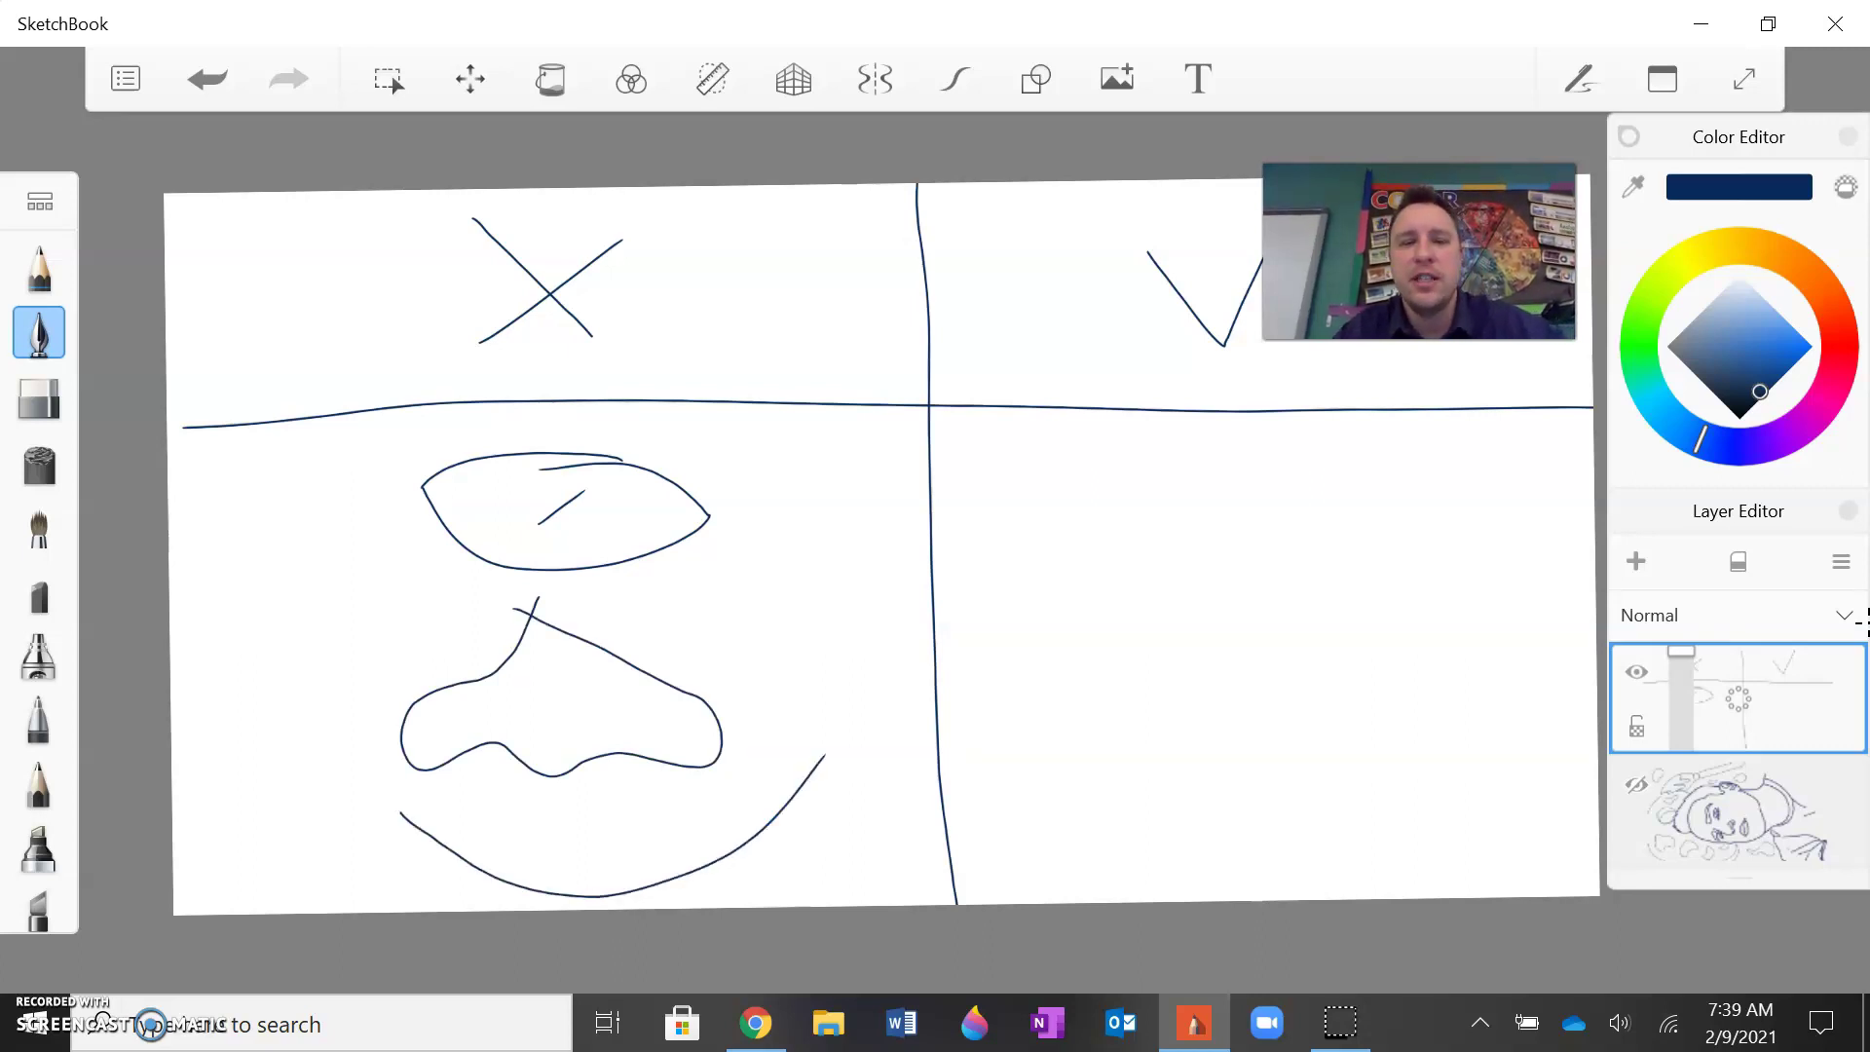
# Step: Write the heading "Broken Lines" below the check mark, above the horizontal line
pyautogui.scroll(3, 935, 546)
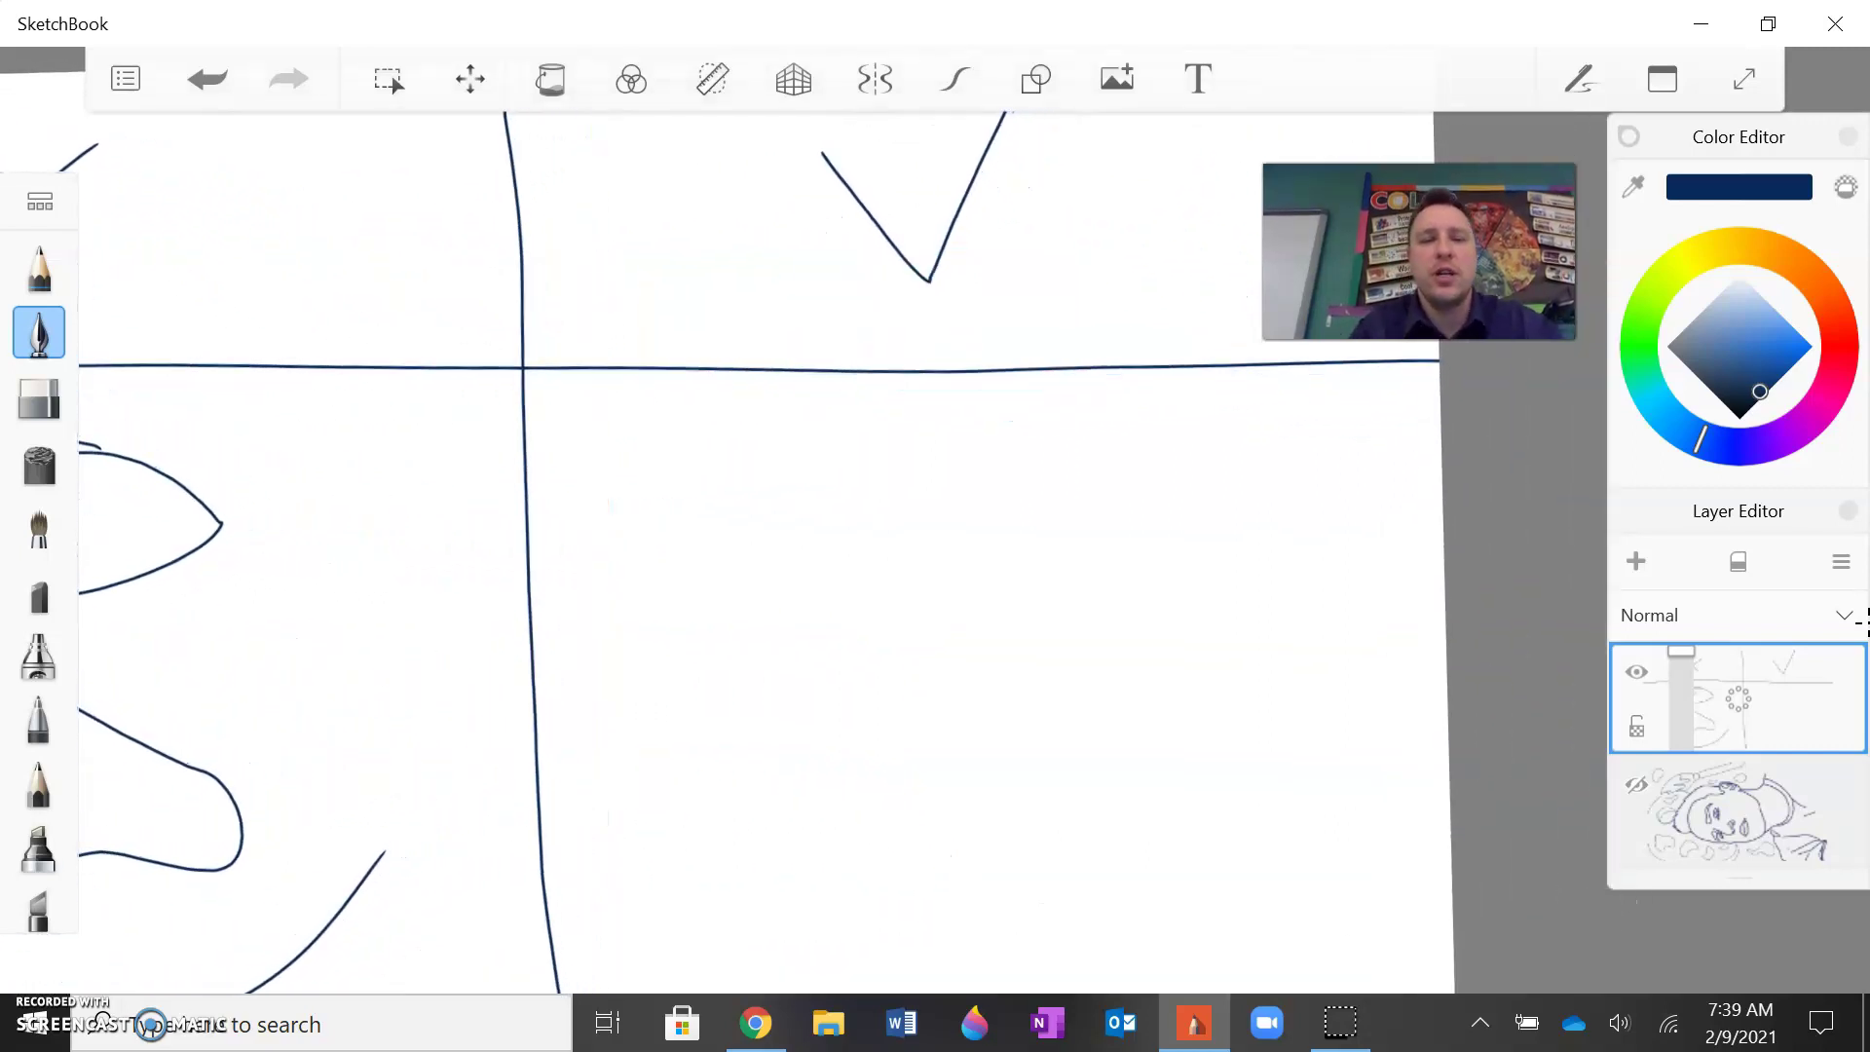
pyautogui.moveTo(701, 279)
pyautogui.mouseDown()
pyautogui.moveTo(704, 336)
pyautogui.moveTo(740, 297)
pyautogui.moveTo(704, 339)
pyautogui.mouseUp()
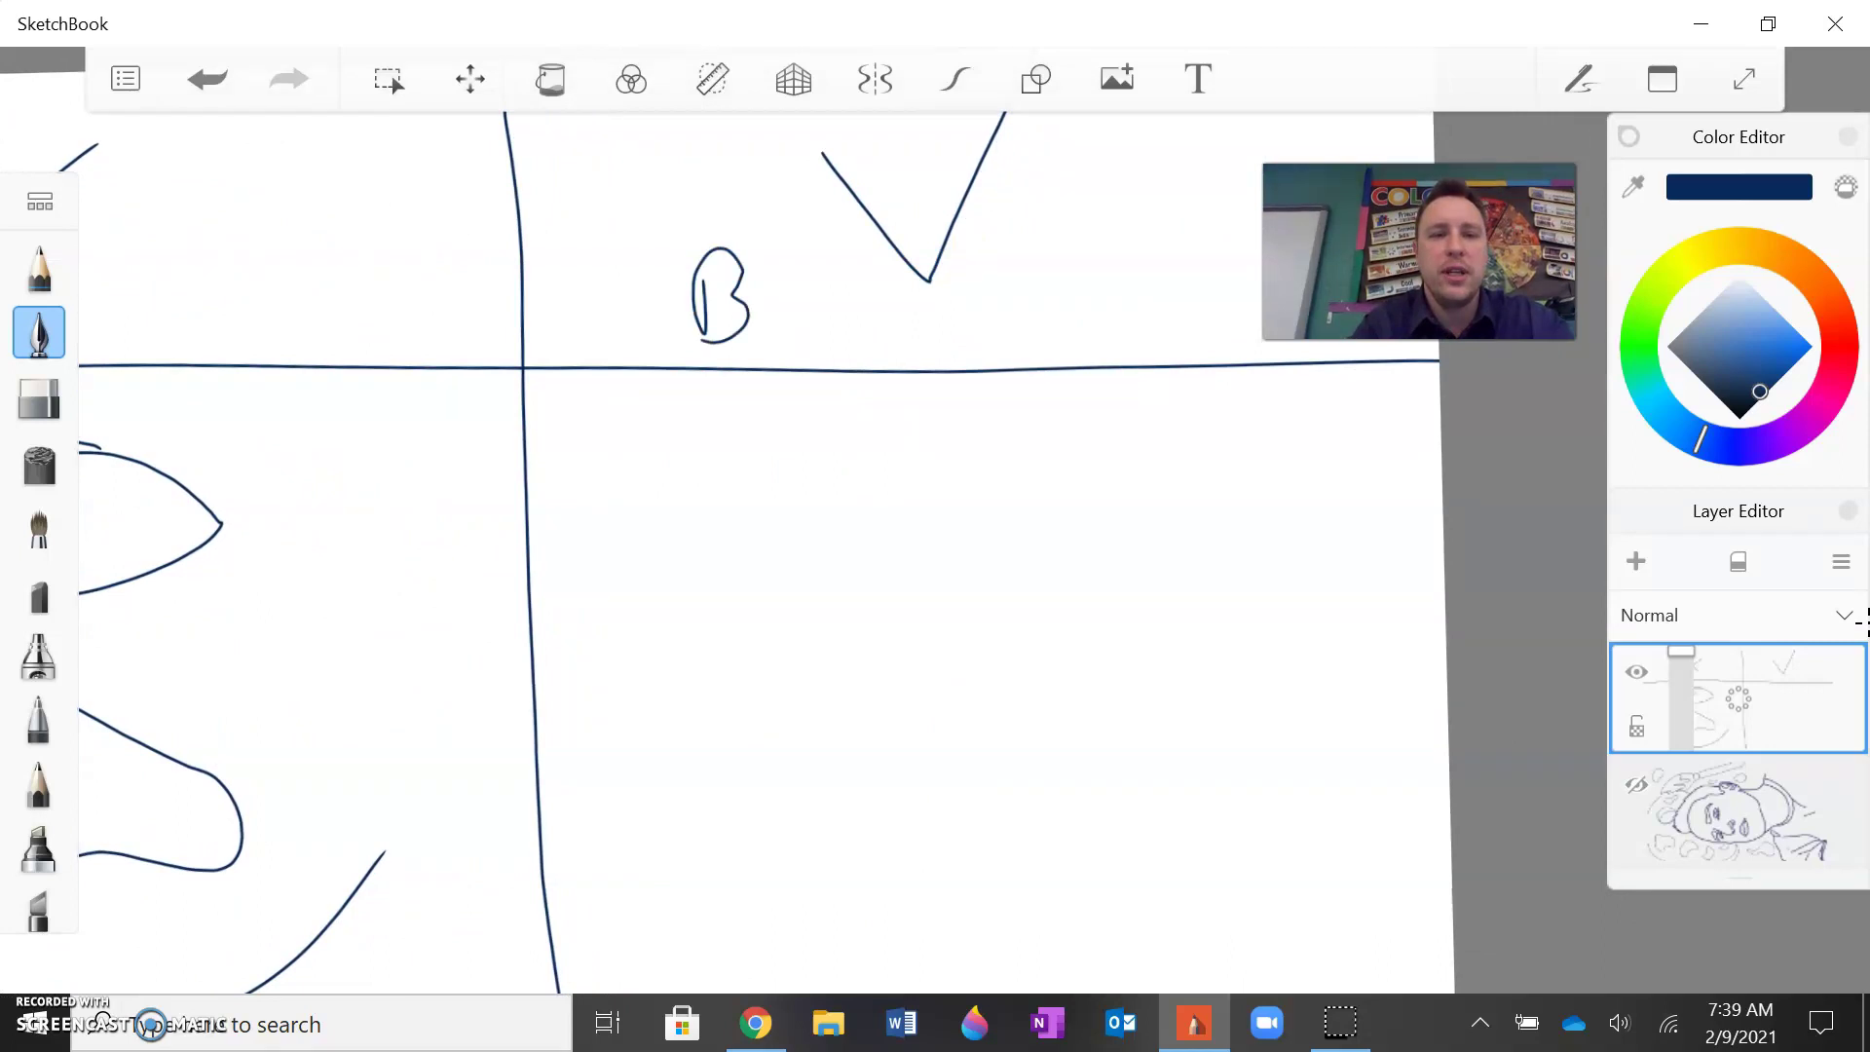
pyautogui.moveTo(833, 307); pyautogui.dragTo(868, 347)
pyautogui.moveTo(921, 276)
pyautogui.mouseDown()
pyautogui.moveTo(872, 309)
pyautogui.moveTo(901, 346)
pyautogui.moveTo(1018, 287)
pyautogui.moveTo(1041, 339)
pyautogui.mouseUp()
pyautogui.moveTo(1104, 226)
pyautogui.mouseDown()
pyautogui.moveTo(1111, 331)
pyautogui.moveTo(1163, 322)
pyautogui.moveTo(1224, 272)
pyautogui.moveTo(1232, 333)
pyautogui.mouseUp()
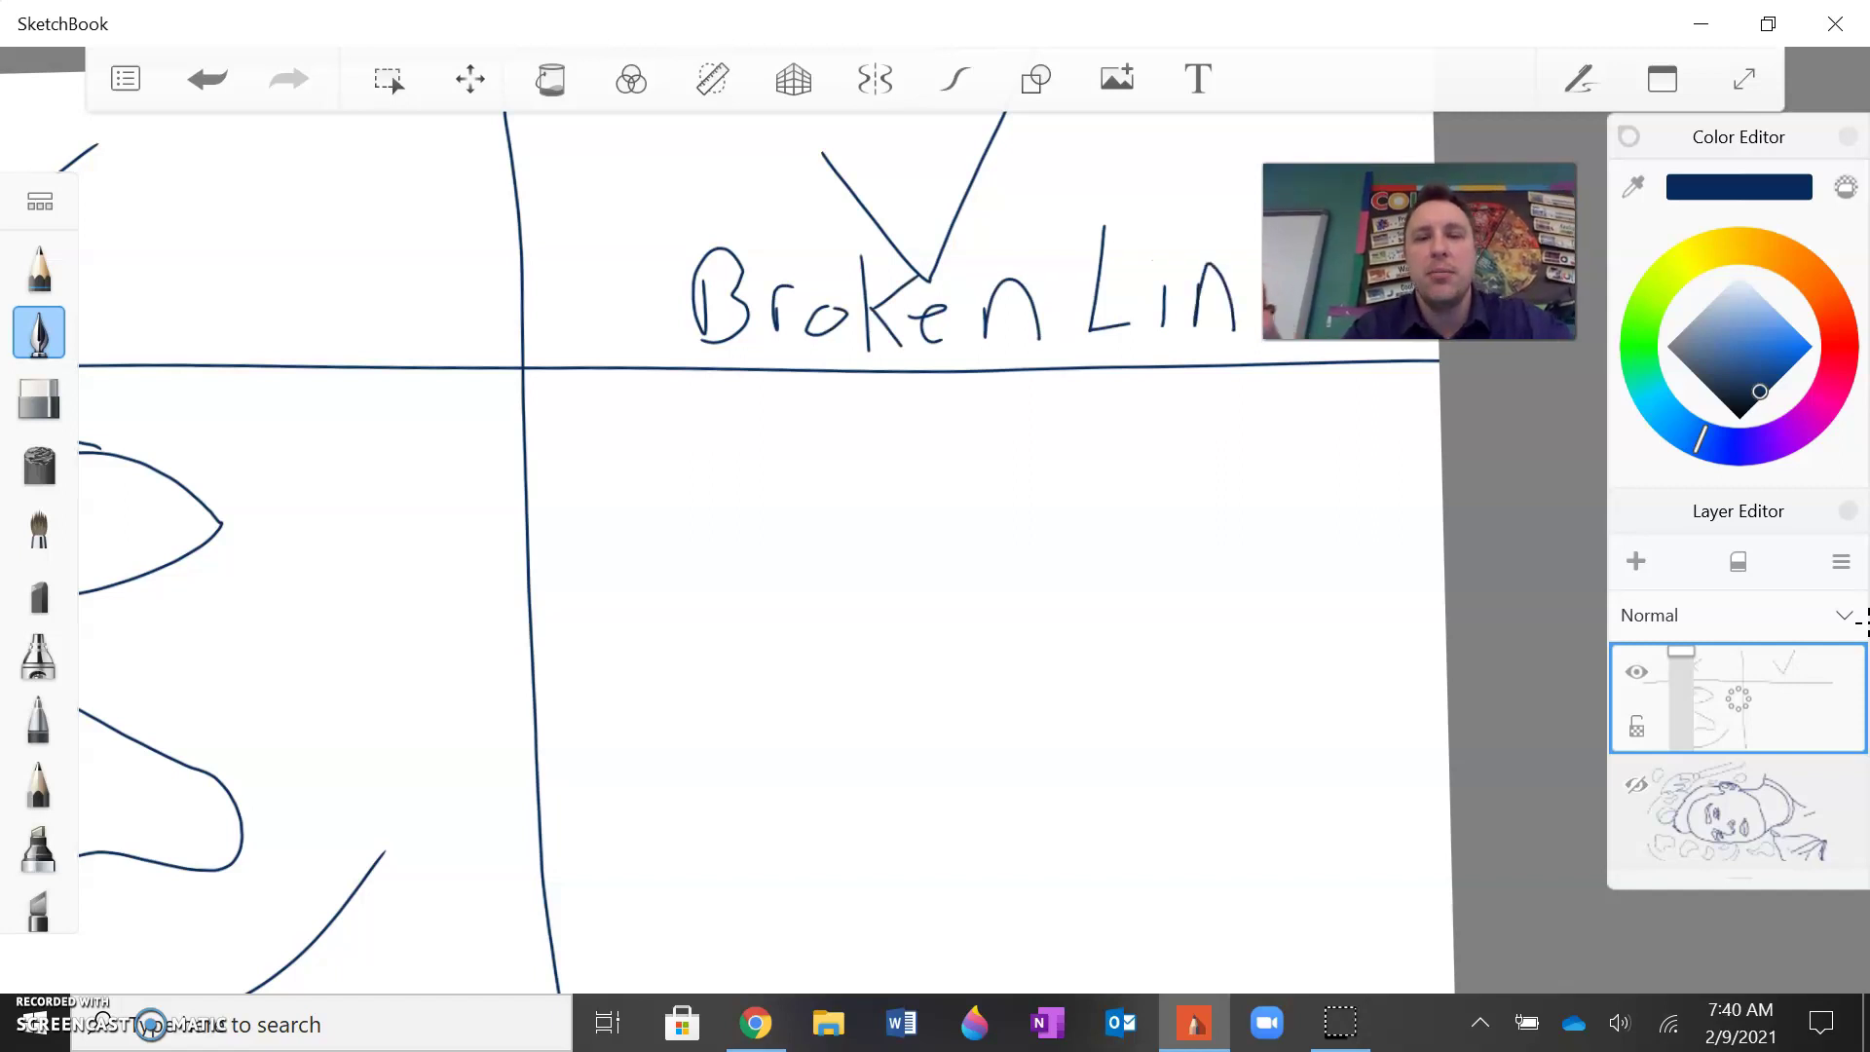
pyautogui.scroll(1, 935, 526)
pyautogui.scroll(1, 746, 551)
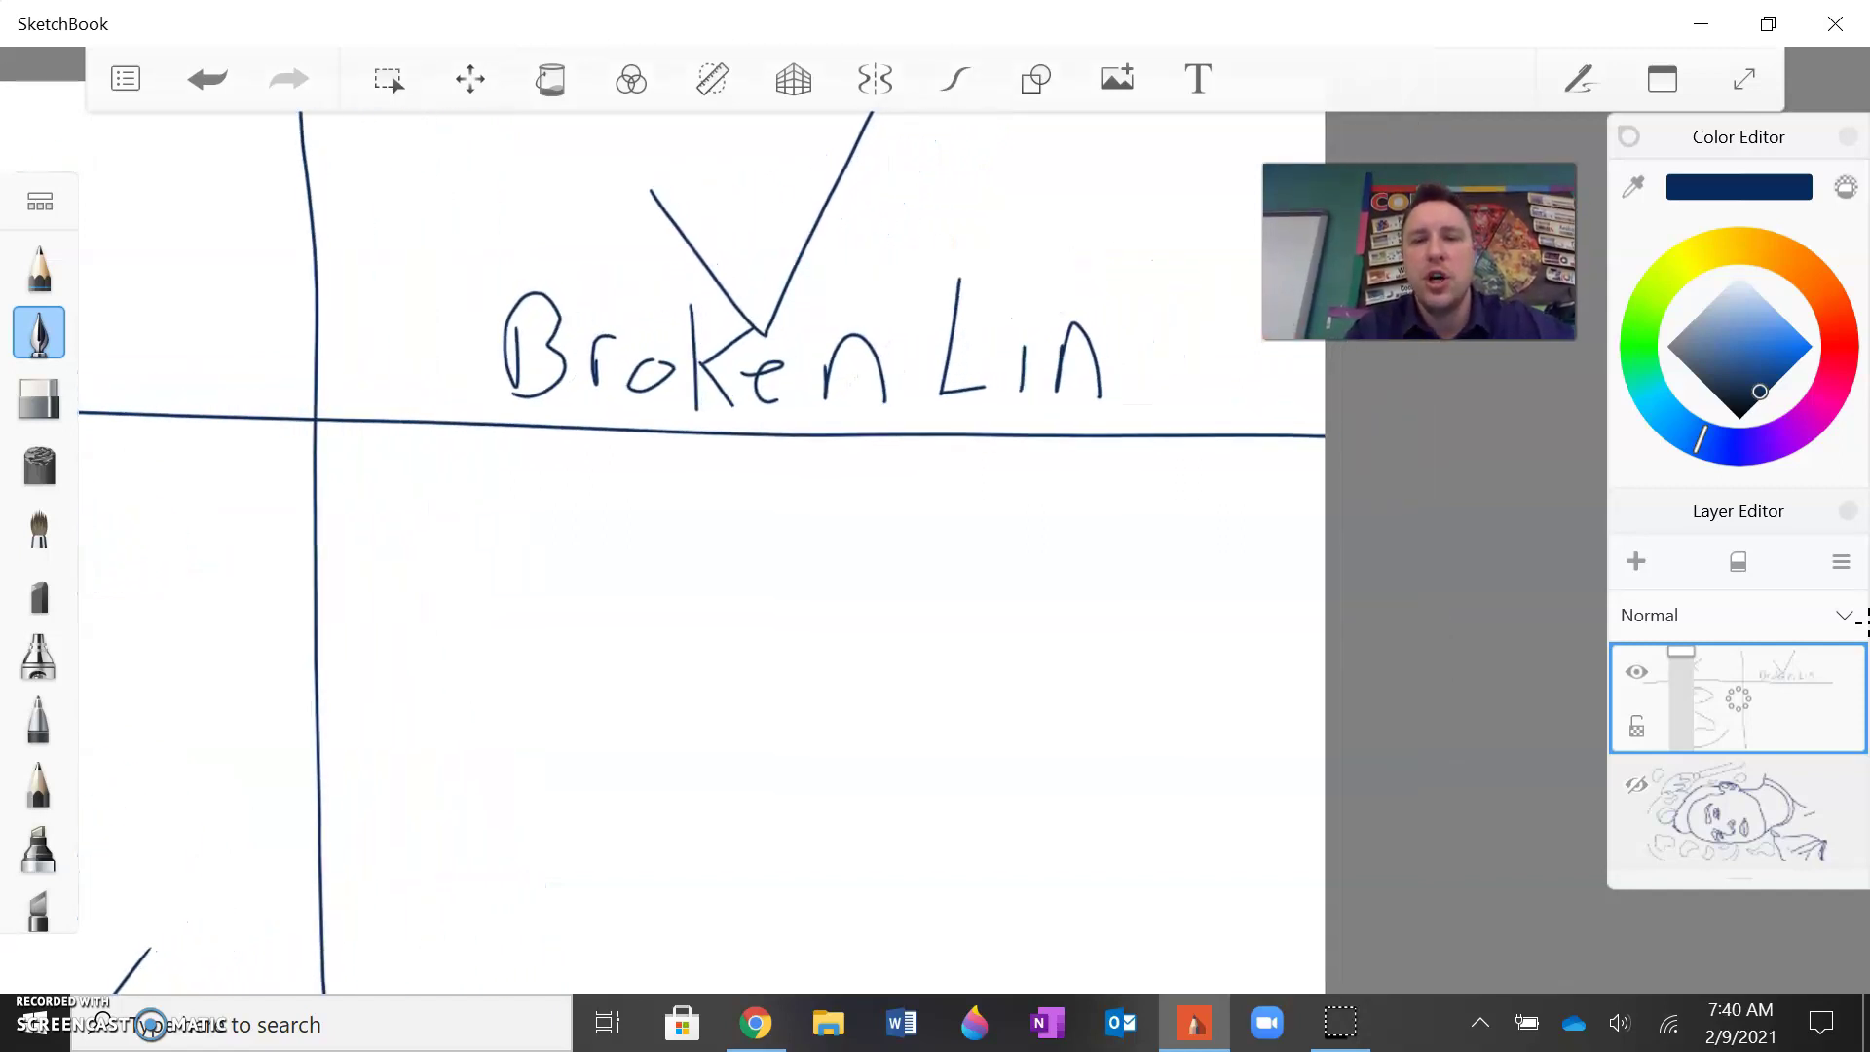
pyautogui.moveTo(1124, 350)
pyautogui.mouseDown()
pyautogui.moveTo(1157, 328)
pyautogui.moveTo(1155, 386)
pyautogui.mouseUp()
pyautogui.moveTo(1223, 310); pyautogui.dragTo(1183, 409)
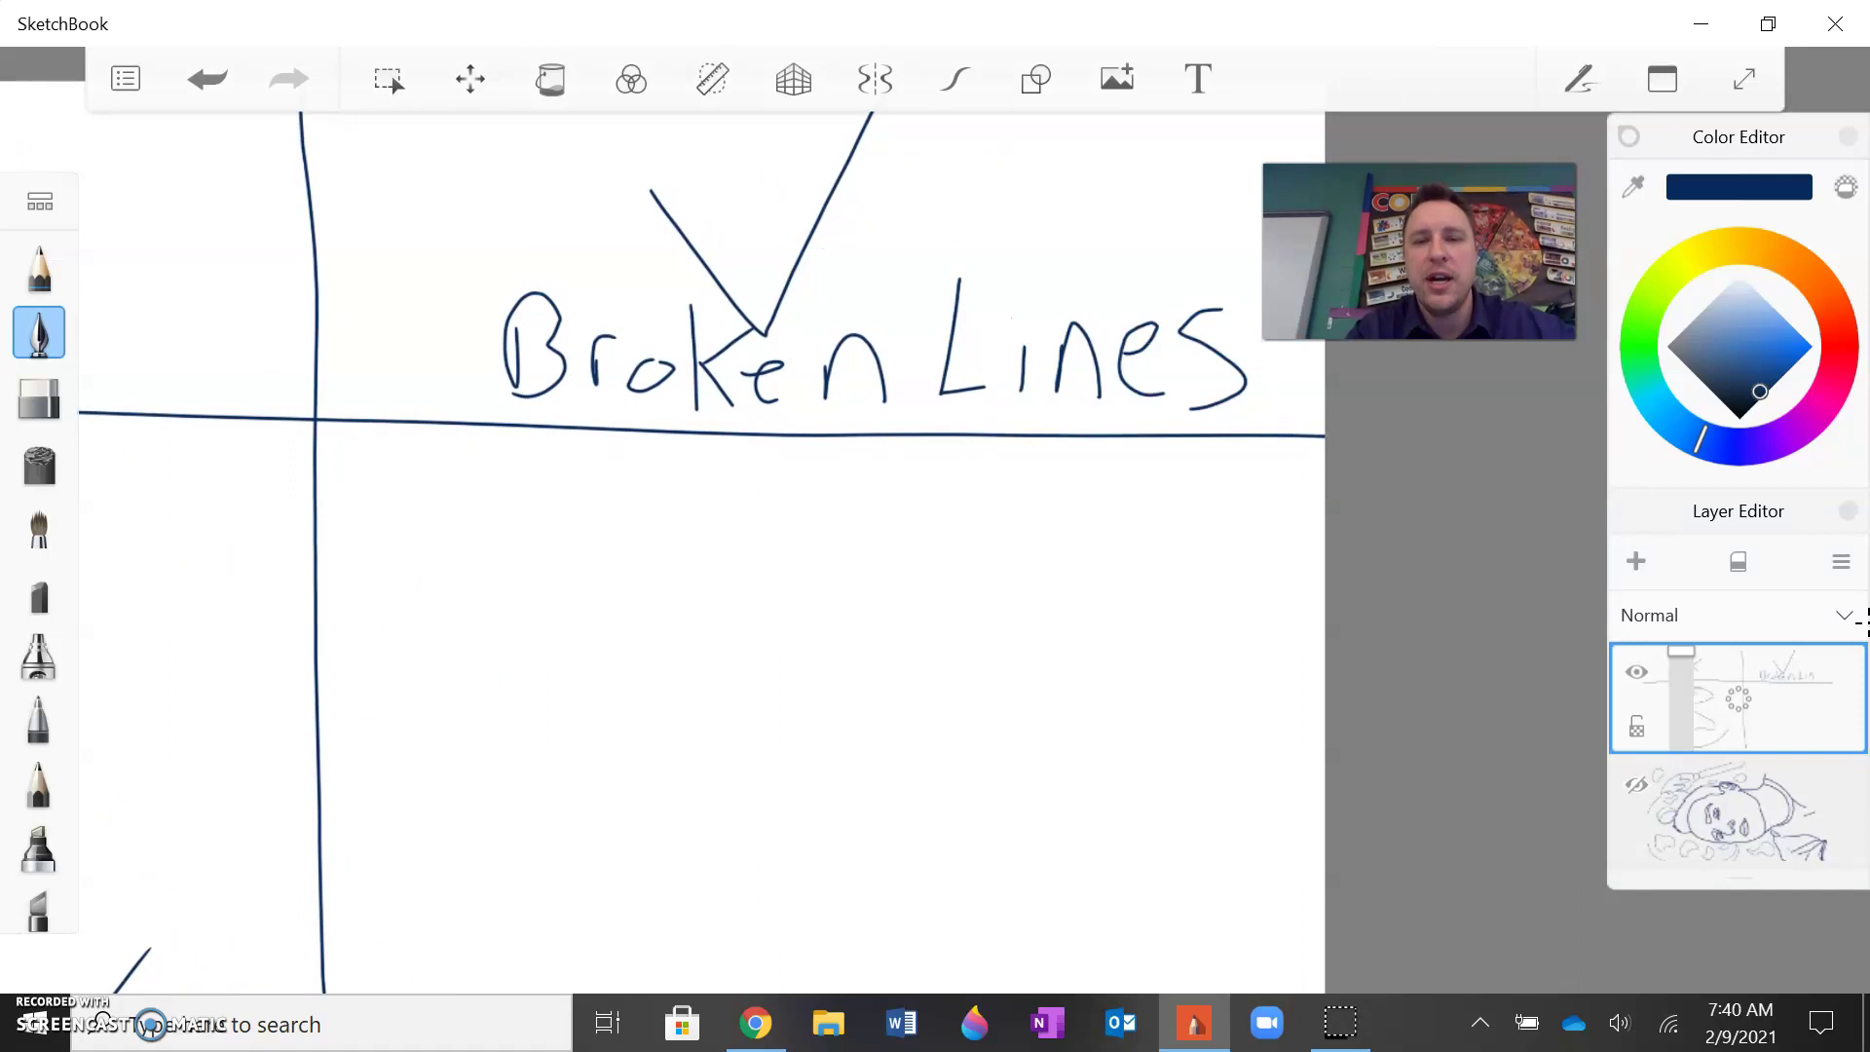
# Step: Sketch the upper and lower eyelids of an eye with short overlapping broken strokes under the "Broken Lines" heading
pyautogui.moveTo(935, 584)
pyautogui.mouseDown()
pyautogui.moveTo(1013, 497)
pyautogui.moveTo(972, 534)
pyautogui.mouseUp()
pyautogui.moveTo(662, 543)
pyautogui.mouseDown()
pyautogui.moveTo(801, 489)
pyautogui.moveTo(726, 480)
pyautogui.moveTo(953, 521)
pyautogui.moveTo(797, 502)
pyautogui.mouseUp()
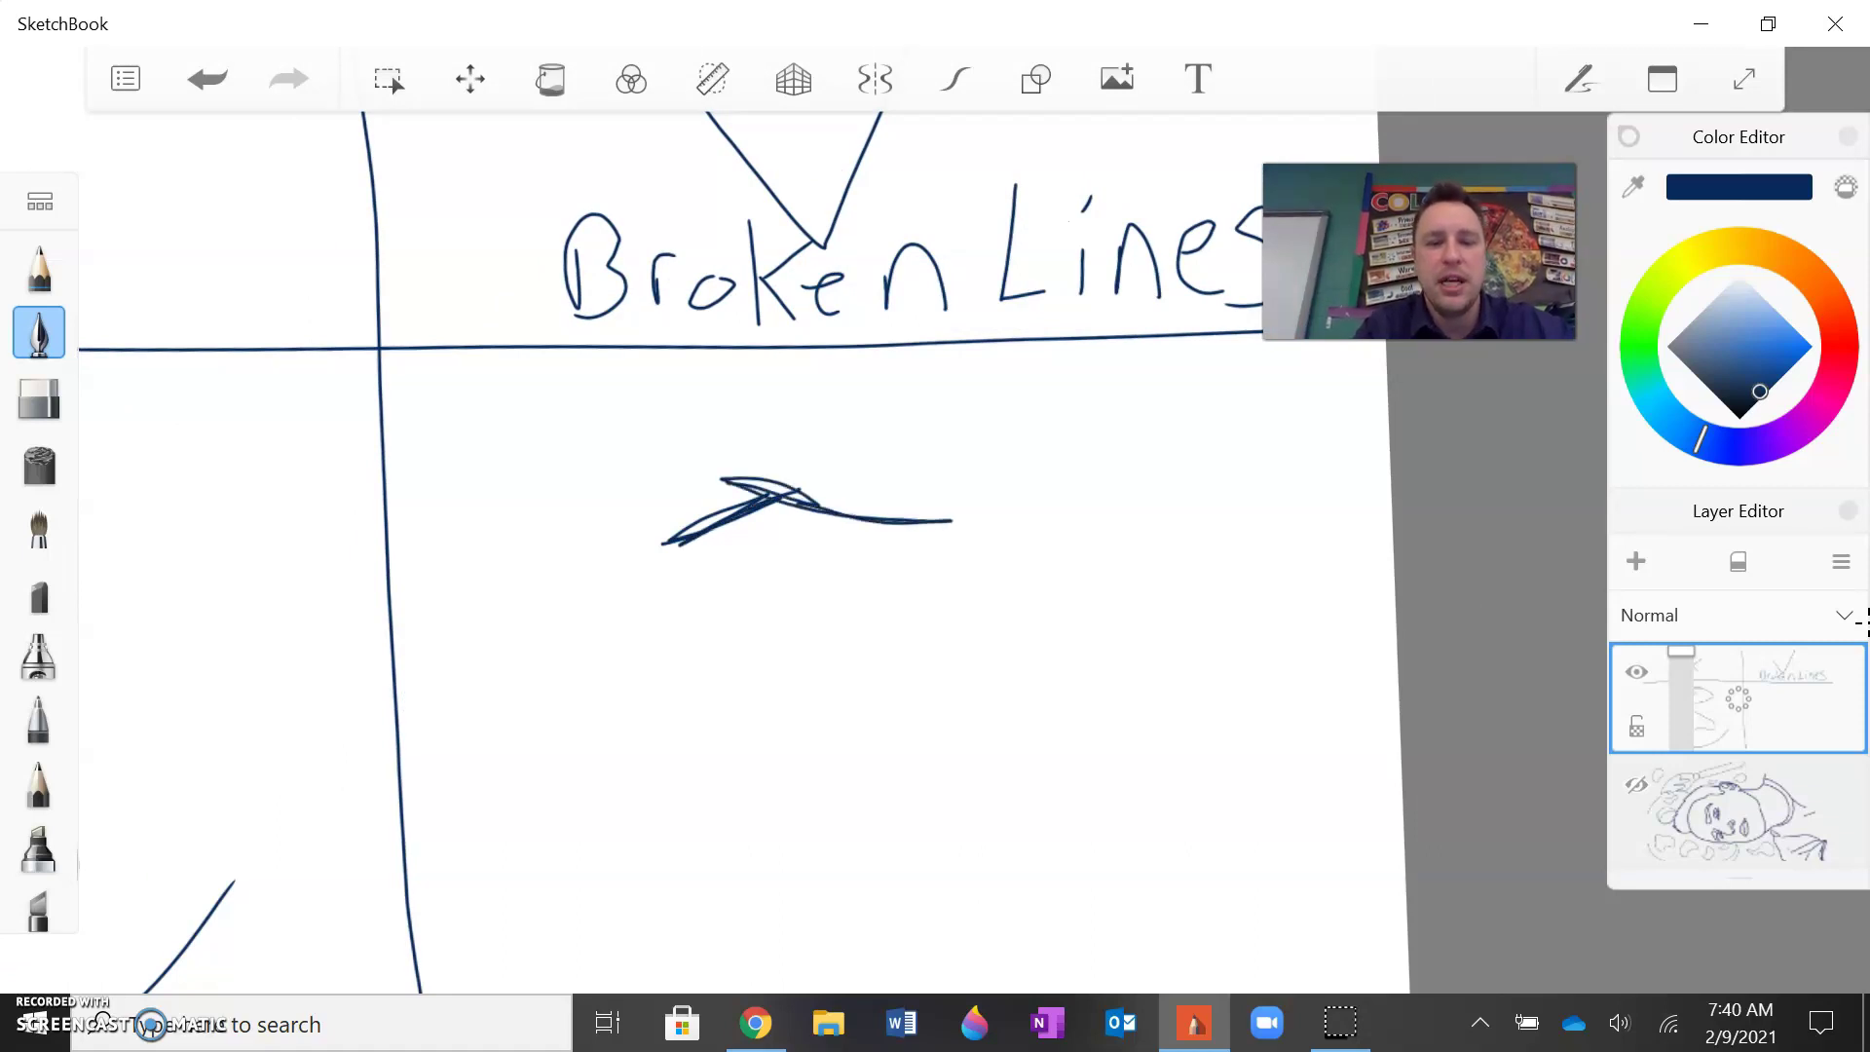
pyautogui.moveTo(731, 553)
pyautogui.mouseDown()
pyautogui.moveTo(814, 571)
pyautogui.moveTo(892, 535)
pyautogui.moveTo(845, 561)
pyautogui.moveTo(705, 551)
pyautogui.mouseUp()
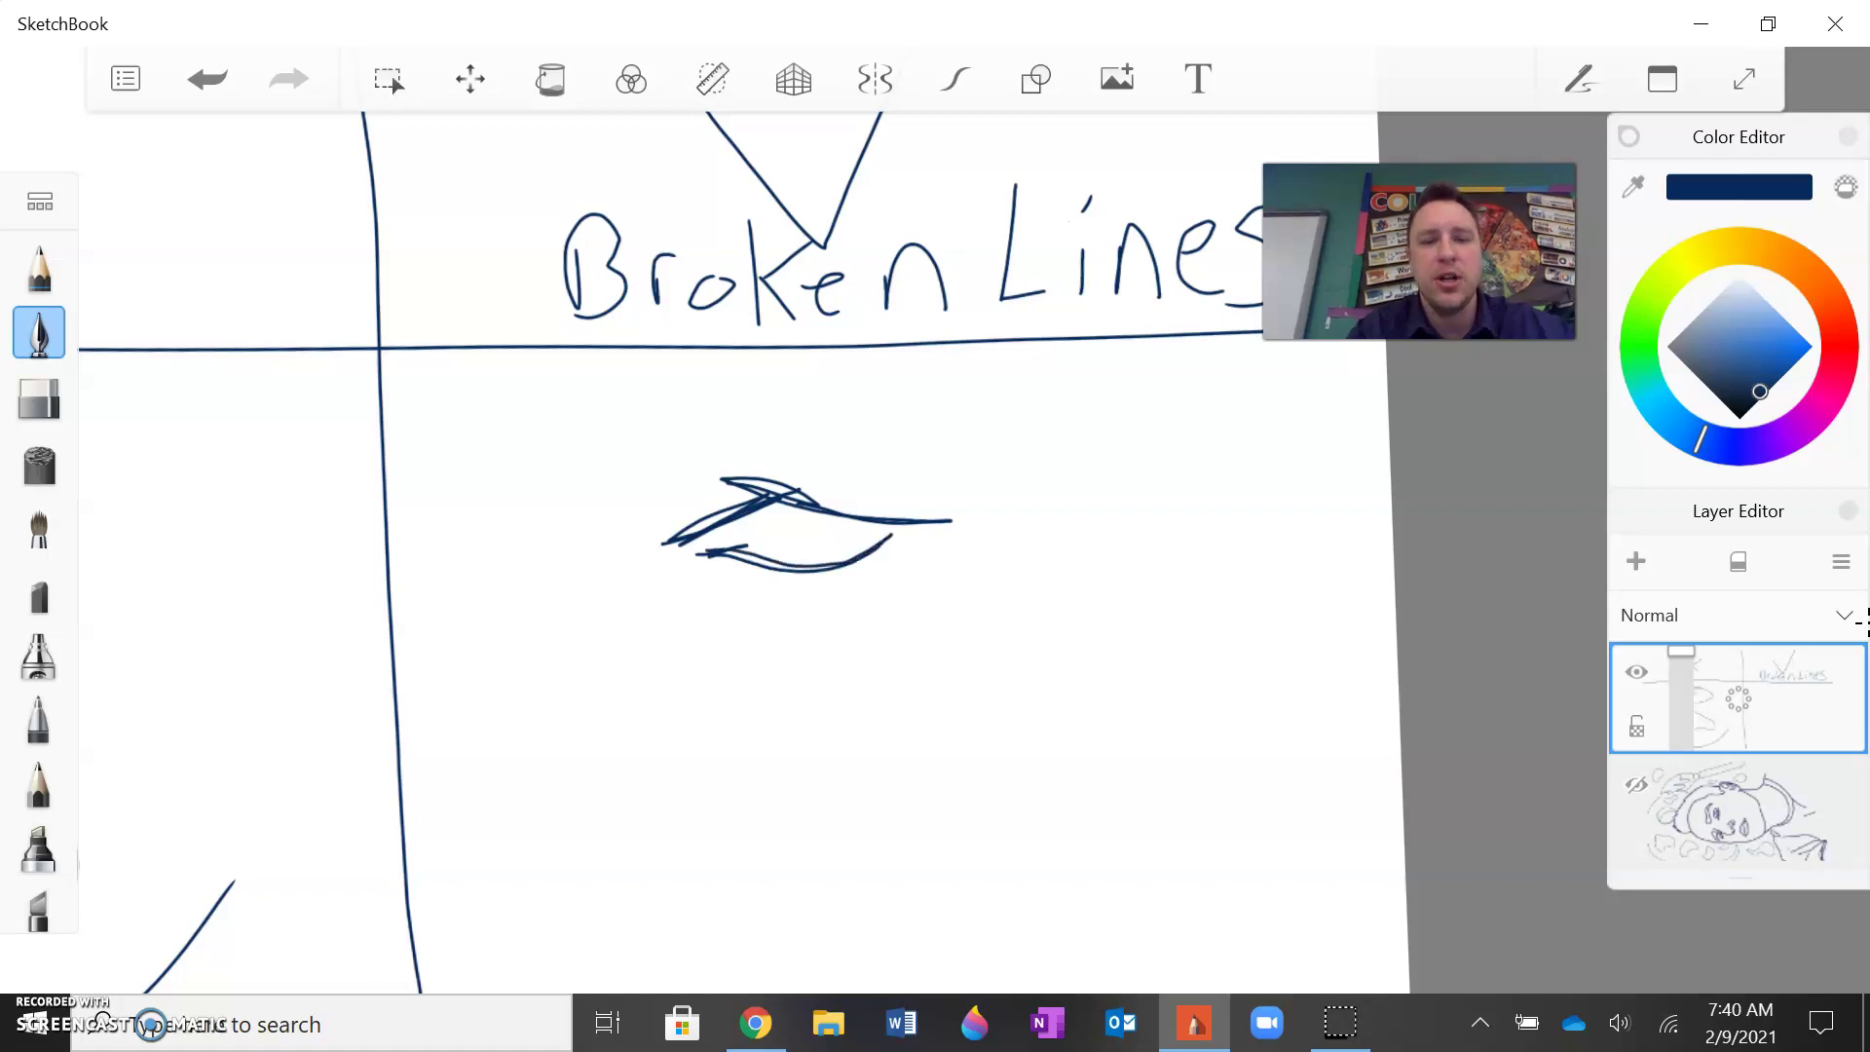
# Step: Draw a round iris between the eyelids and a dark shaded pupil with a curved highlight left white
pyautogui.scroll(5, 747, 524)
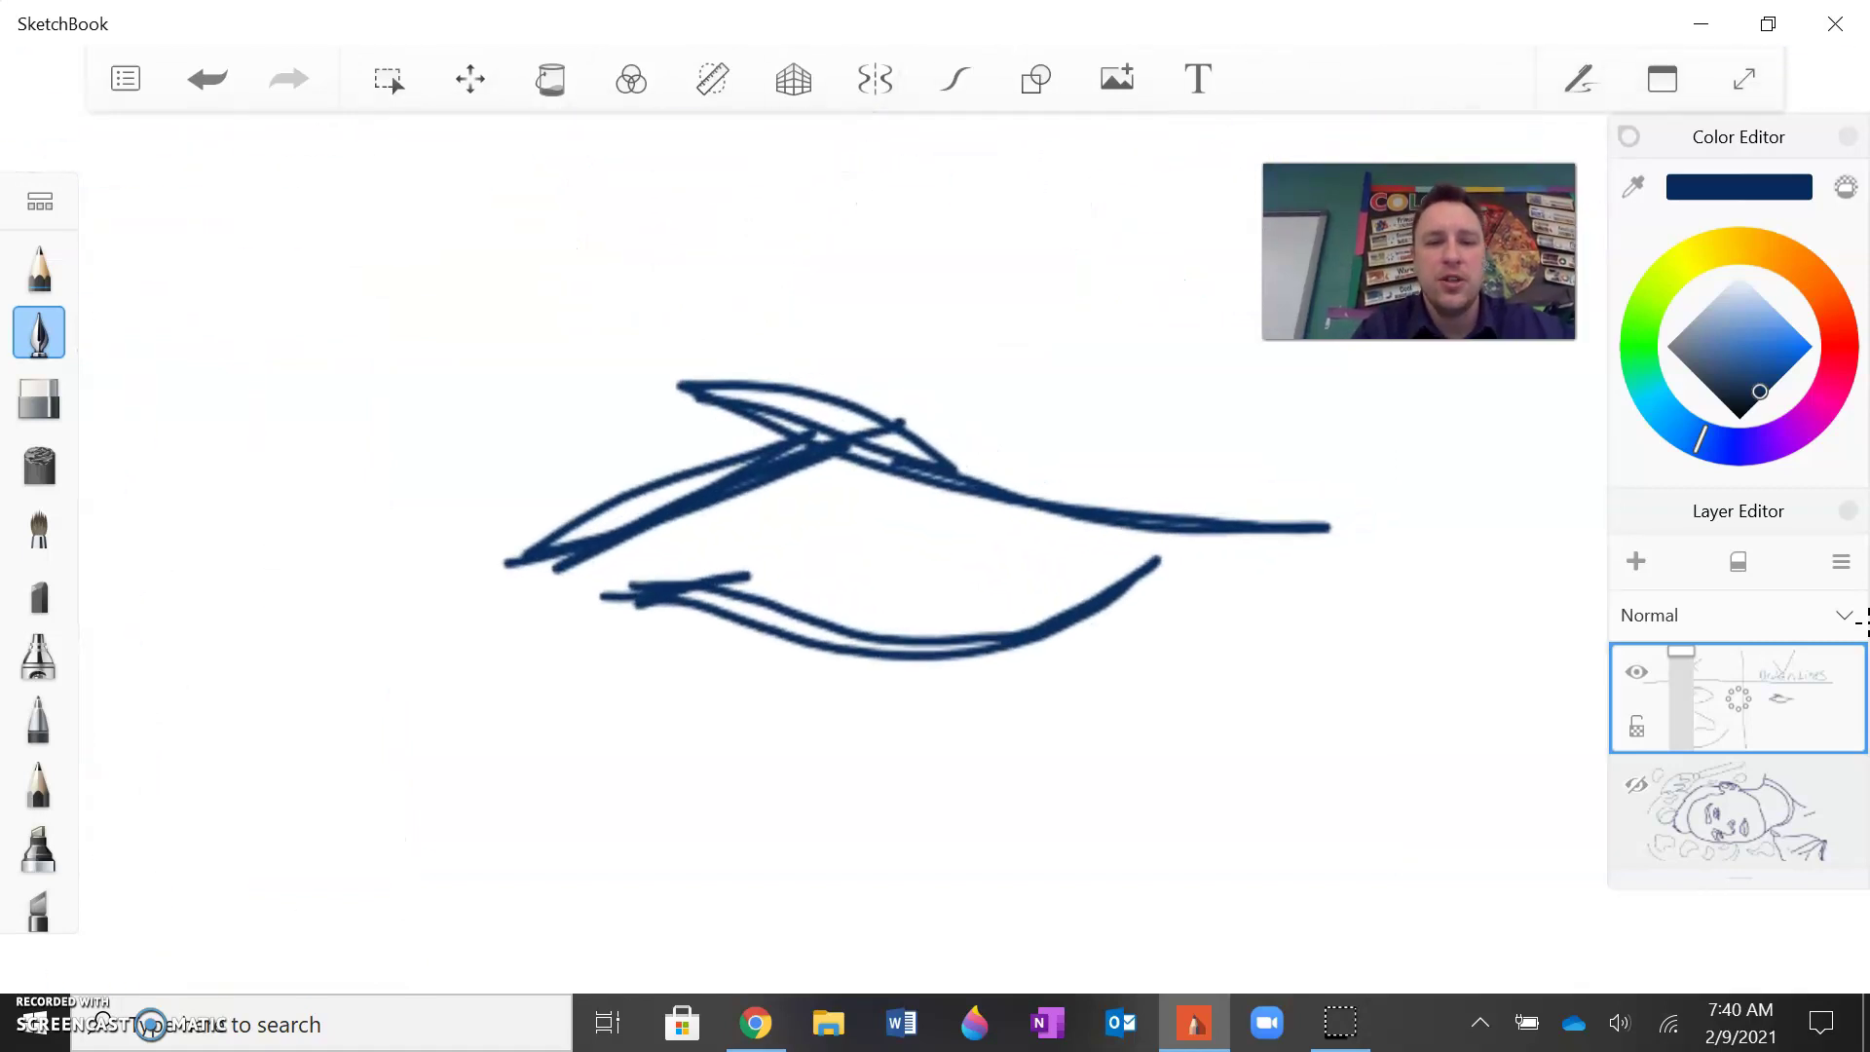
pyautogui.moveTo(809, 465)
pyautogui.mouseDown()
pyautogui.moveTo(769, 570)
pyautogui.moveTo(925, 635)
pyautogui.moveTo(999, 531)
pyautogui.moveTo(984, 497)
pyautogui.moveTo(945, 625)
pyautogui.moveTo(826, 643)
pyautogui.mouseUp()
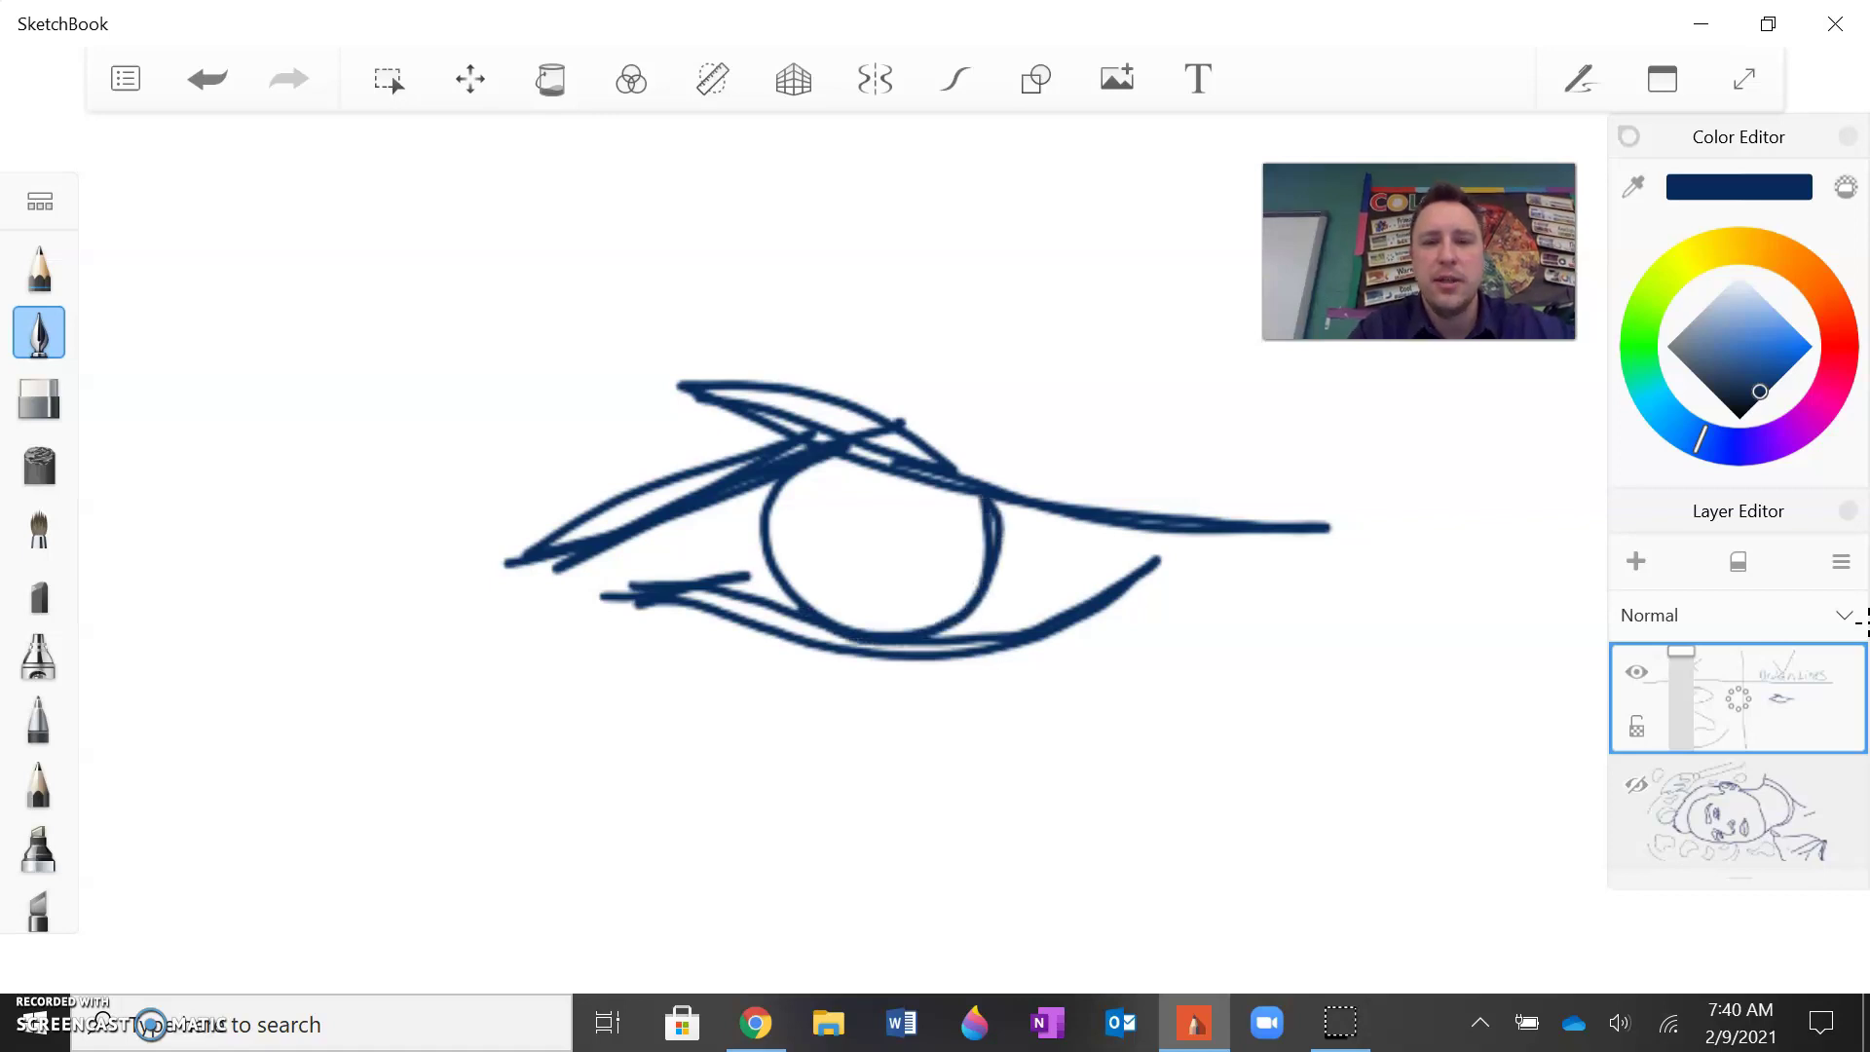
pyautogui.moveTo(821, 511)
pyautogui.mouseDown()
pyautogui.moveTo(858, 587)
pyautogui.moveTo(950, 543)
pyautogui.moveTo(938, 493)
pyautogui.moveTo(853, 582)
pyautogui.moveTo(823, 509)
pyautogui.moveTo(901, 479)
pyautogui.moveTo(888, 531)
pyautogui.moveTo(828, 546)
pyautogui.moveTo(853, 580)
pyautogui.moveTo(911, 496)
pyautogui.moveTo(926, 560)
pyautogui.moveTo(933, 482)
pyautogui.moveTo(940, 535)
pyautogui.moveTo(897, 575)
pyautogui.moveTo(869, 531)
pyautogui.mouseUp()
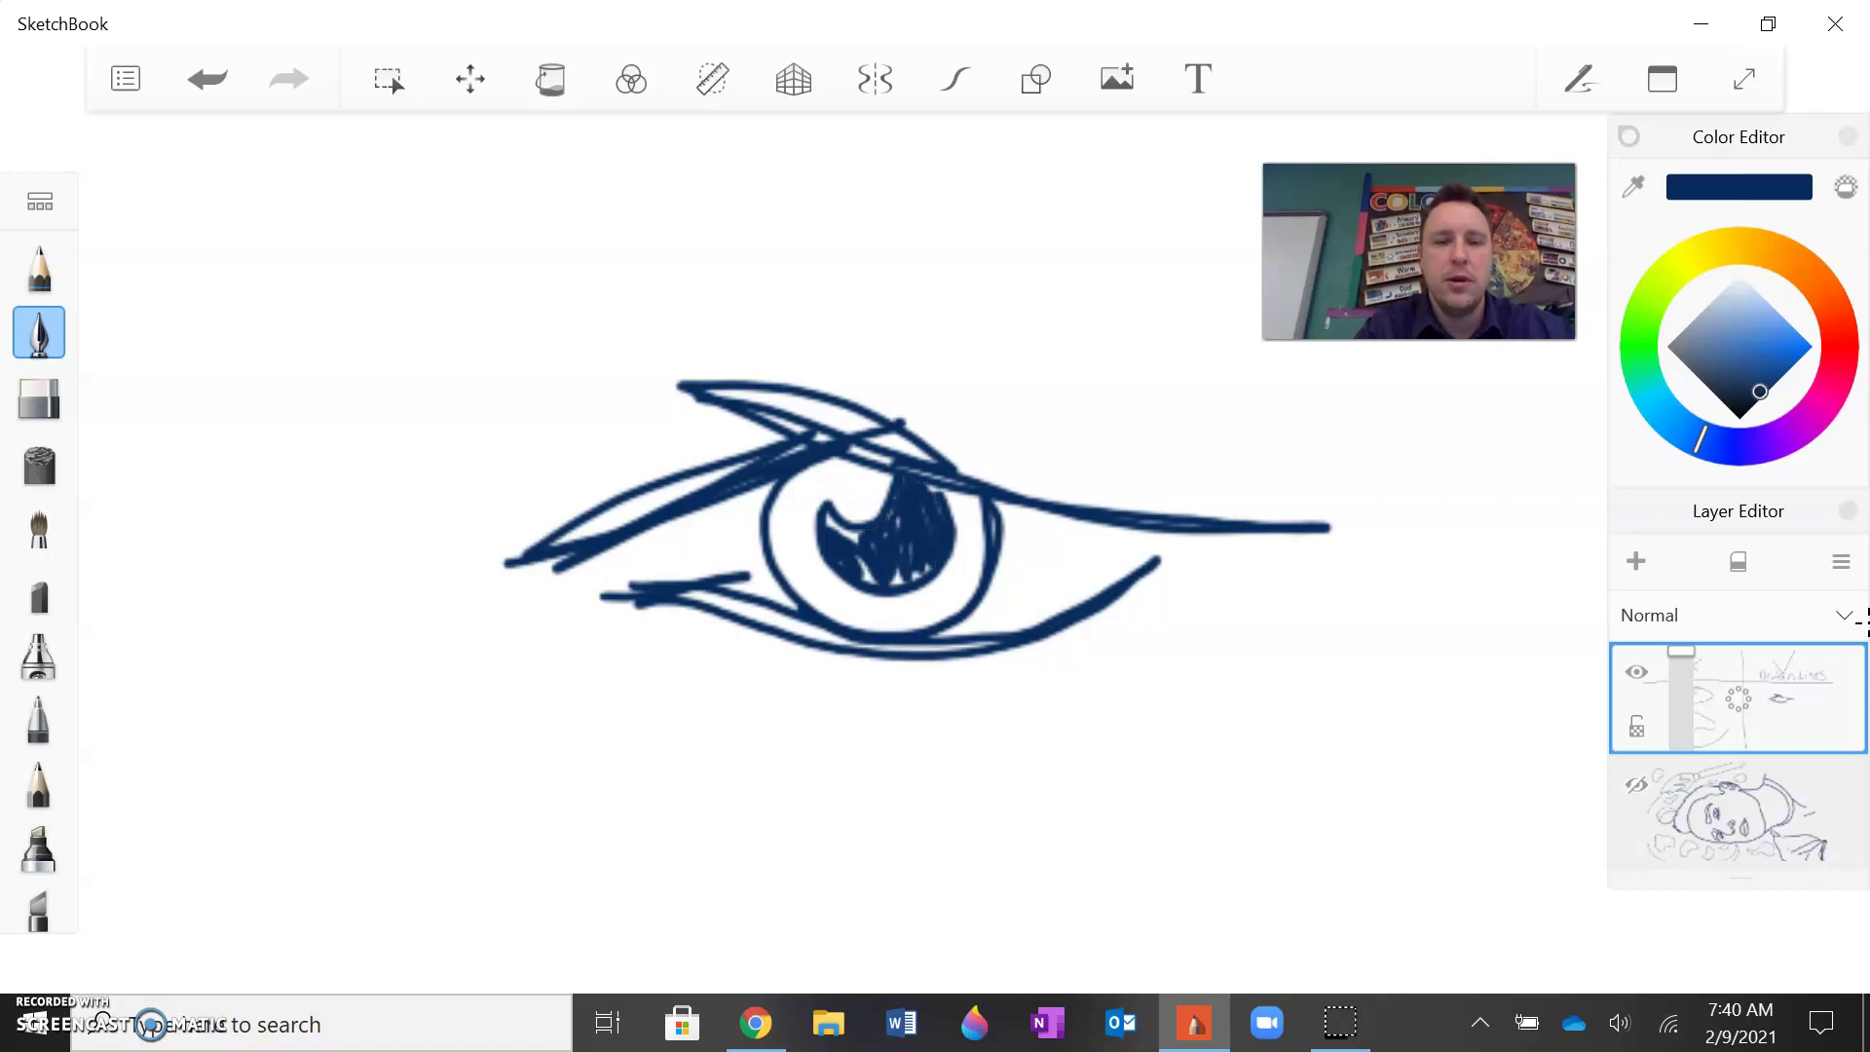
# Step: Add a curved crease below the eye and broken crease lines above the upper eyelid
pyautogui.moveTo(636, 656)
pyautogui.mouseDown()
pyautogui.moveTo(813, 719)
pyautogui.moveTo(919, 716)
pyautogui.mouseUp()
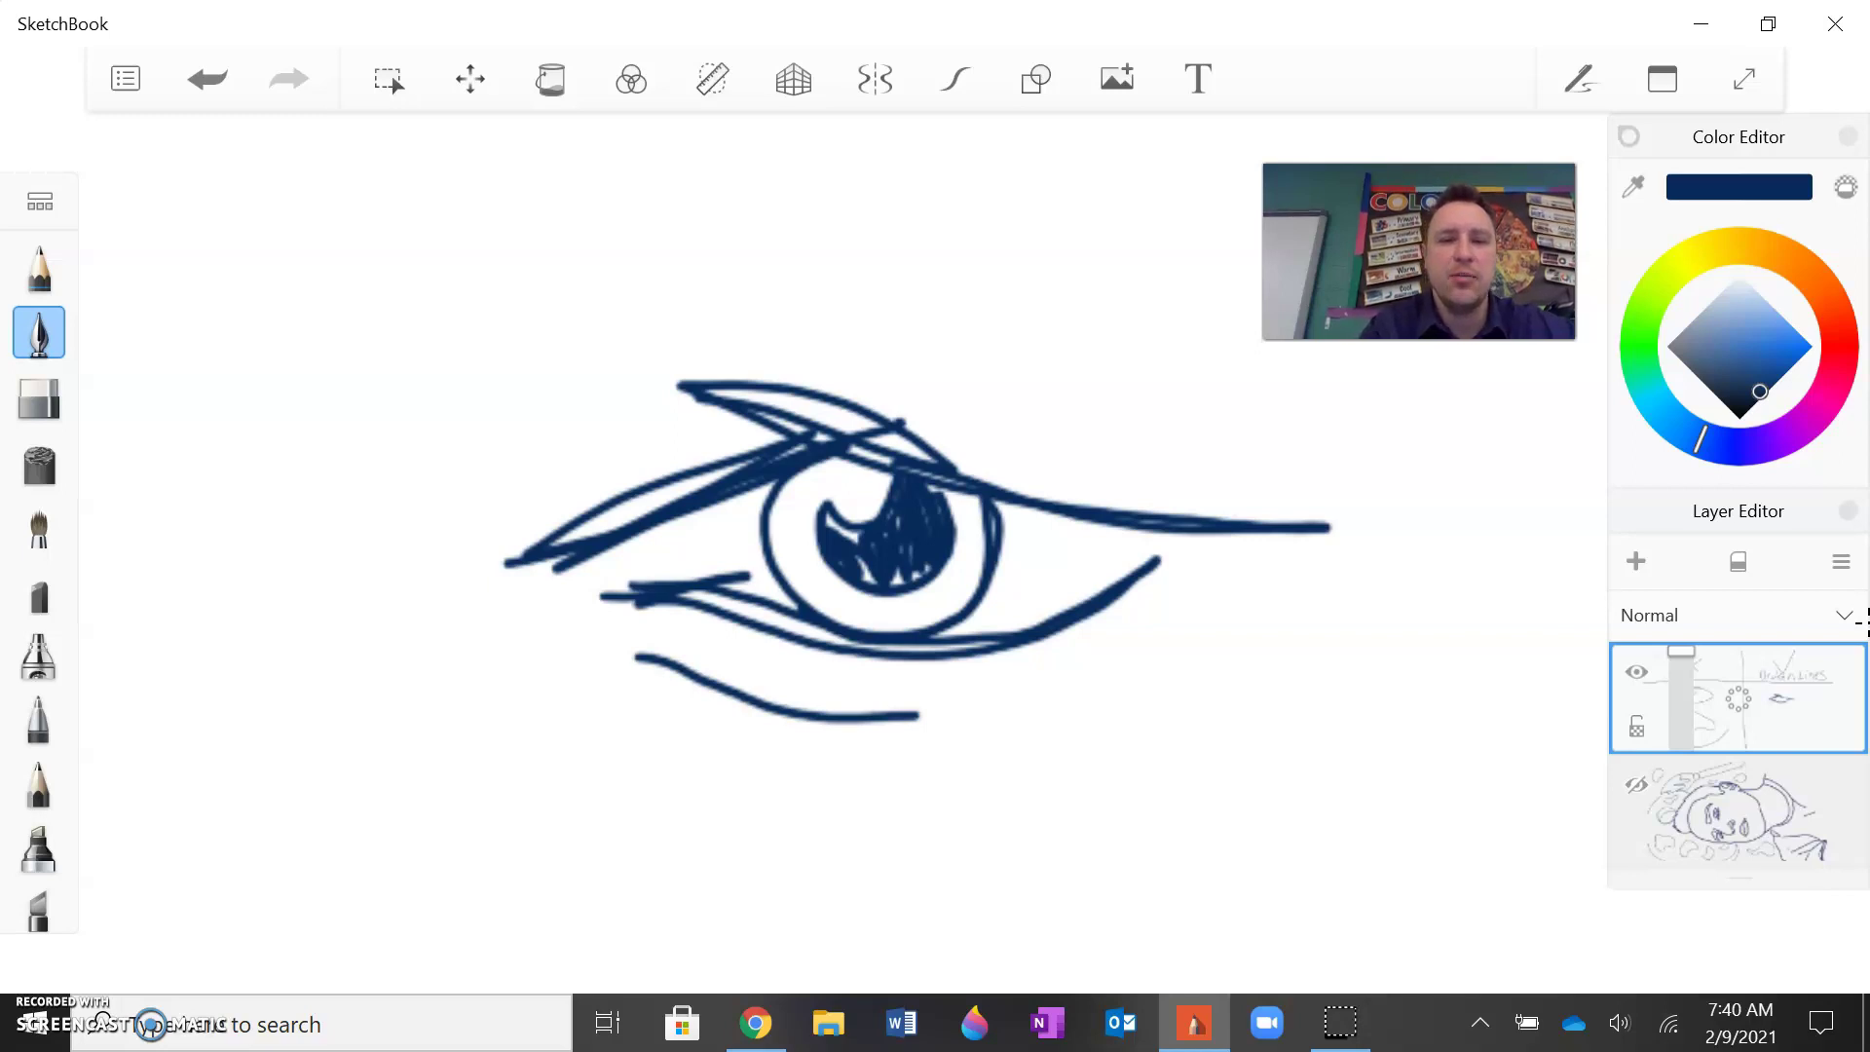
pyautogui.moveTo(844, 341); pyautogui.dragTo(1189, 454)
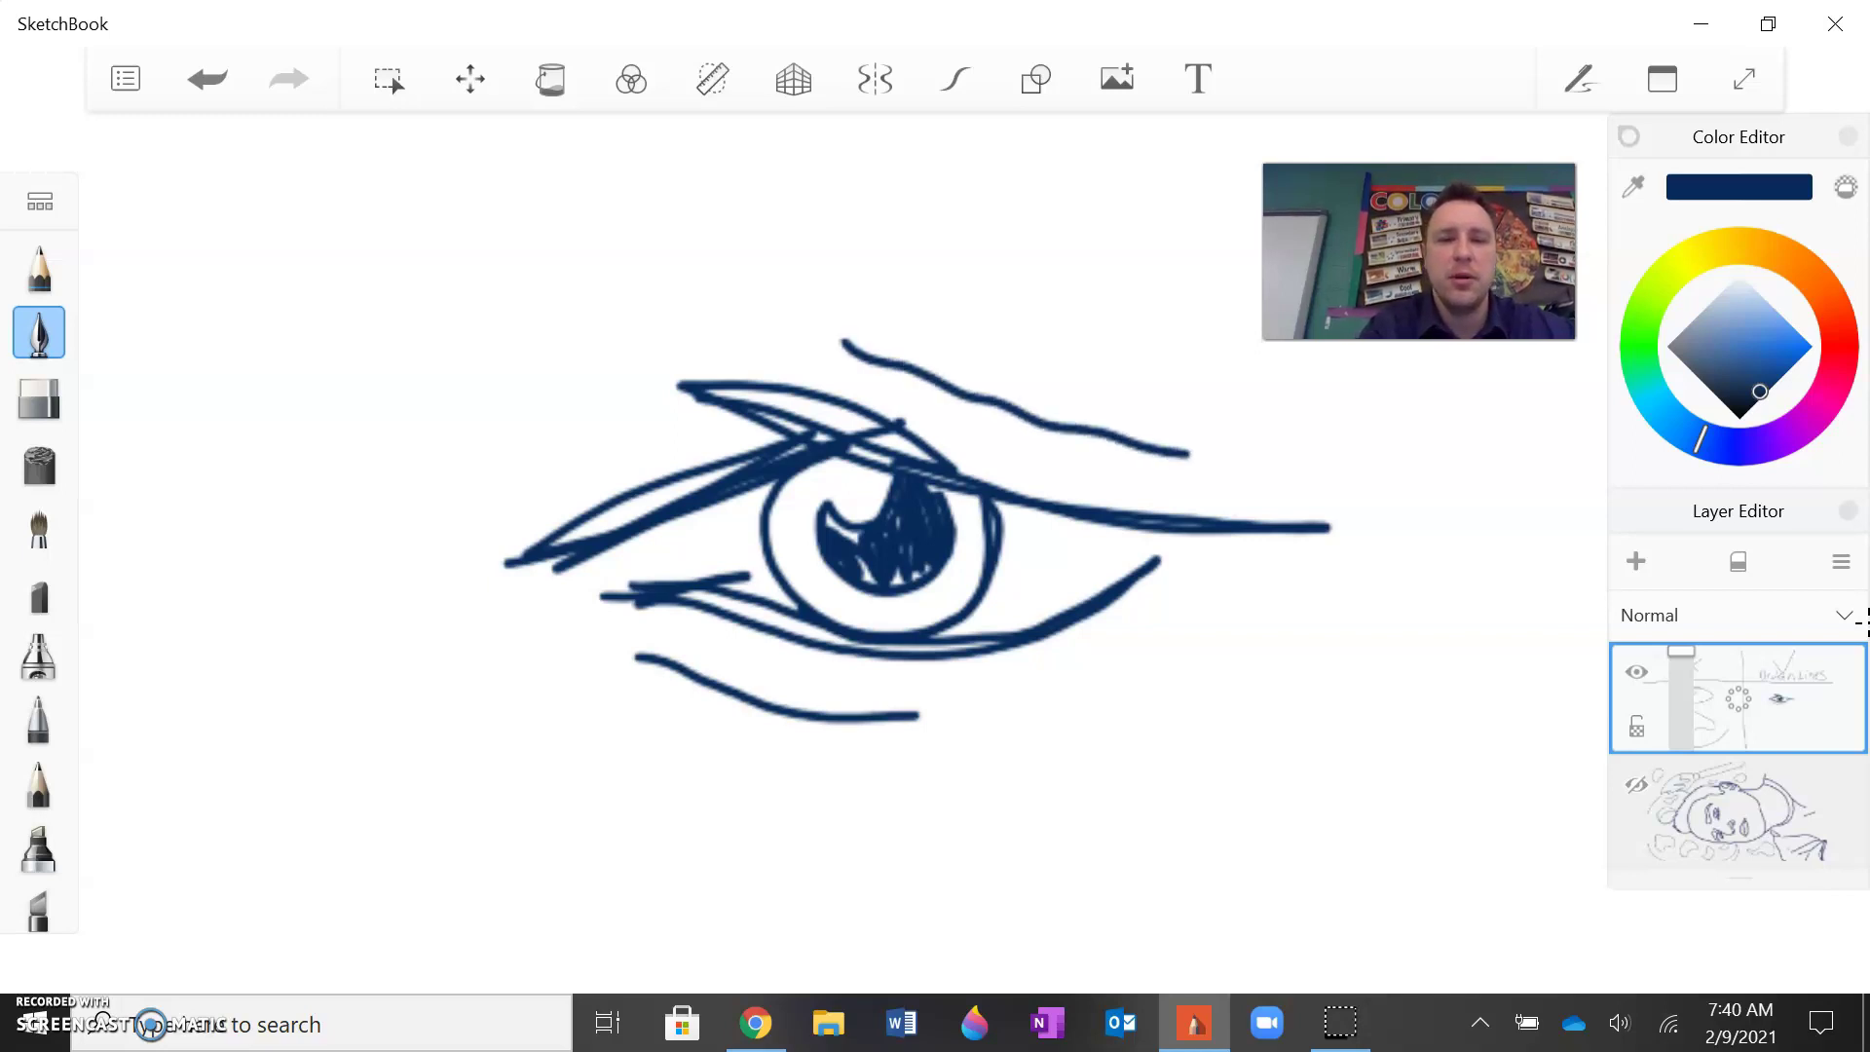
pyautogui.moveTo(833, 347); pyautogui.dragTo(739, 370)
pyautogui.moveTo(575, 457)
pyautogui.mouseDown()
pyautogui.moveTo(687, 391)
pyautogui.moveTo(844, 348)
pyautogui.moveTo(924, 382)
pyautogui.mouseUp()
pyautogui.scroll(-5, 842, 526)
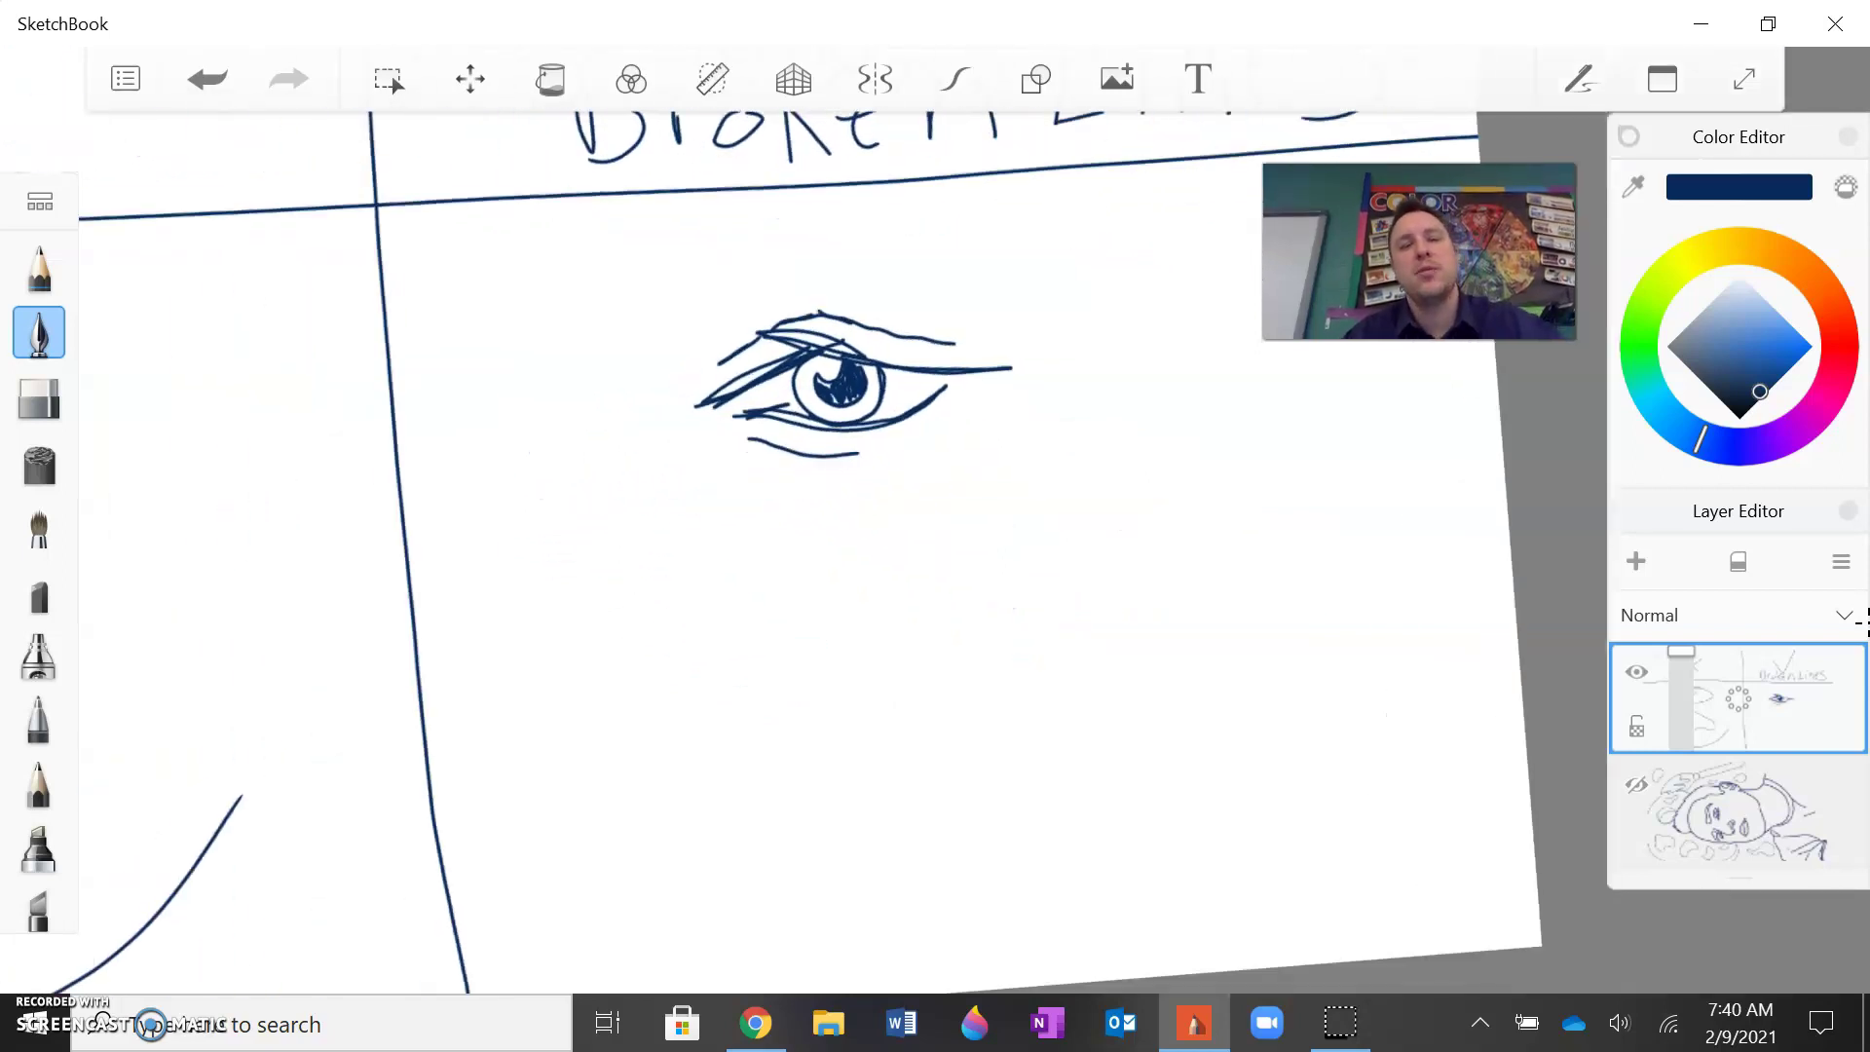
# Step: Thicken the upper eyelid with short slanted lash strokes along both sides of the eye
pyautogui.scroll(6, 847, 390)
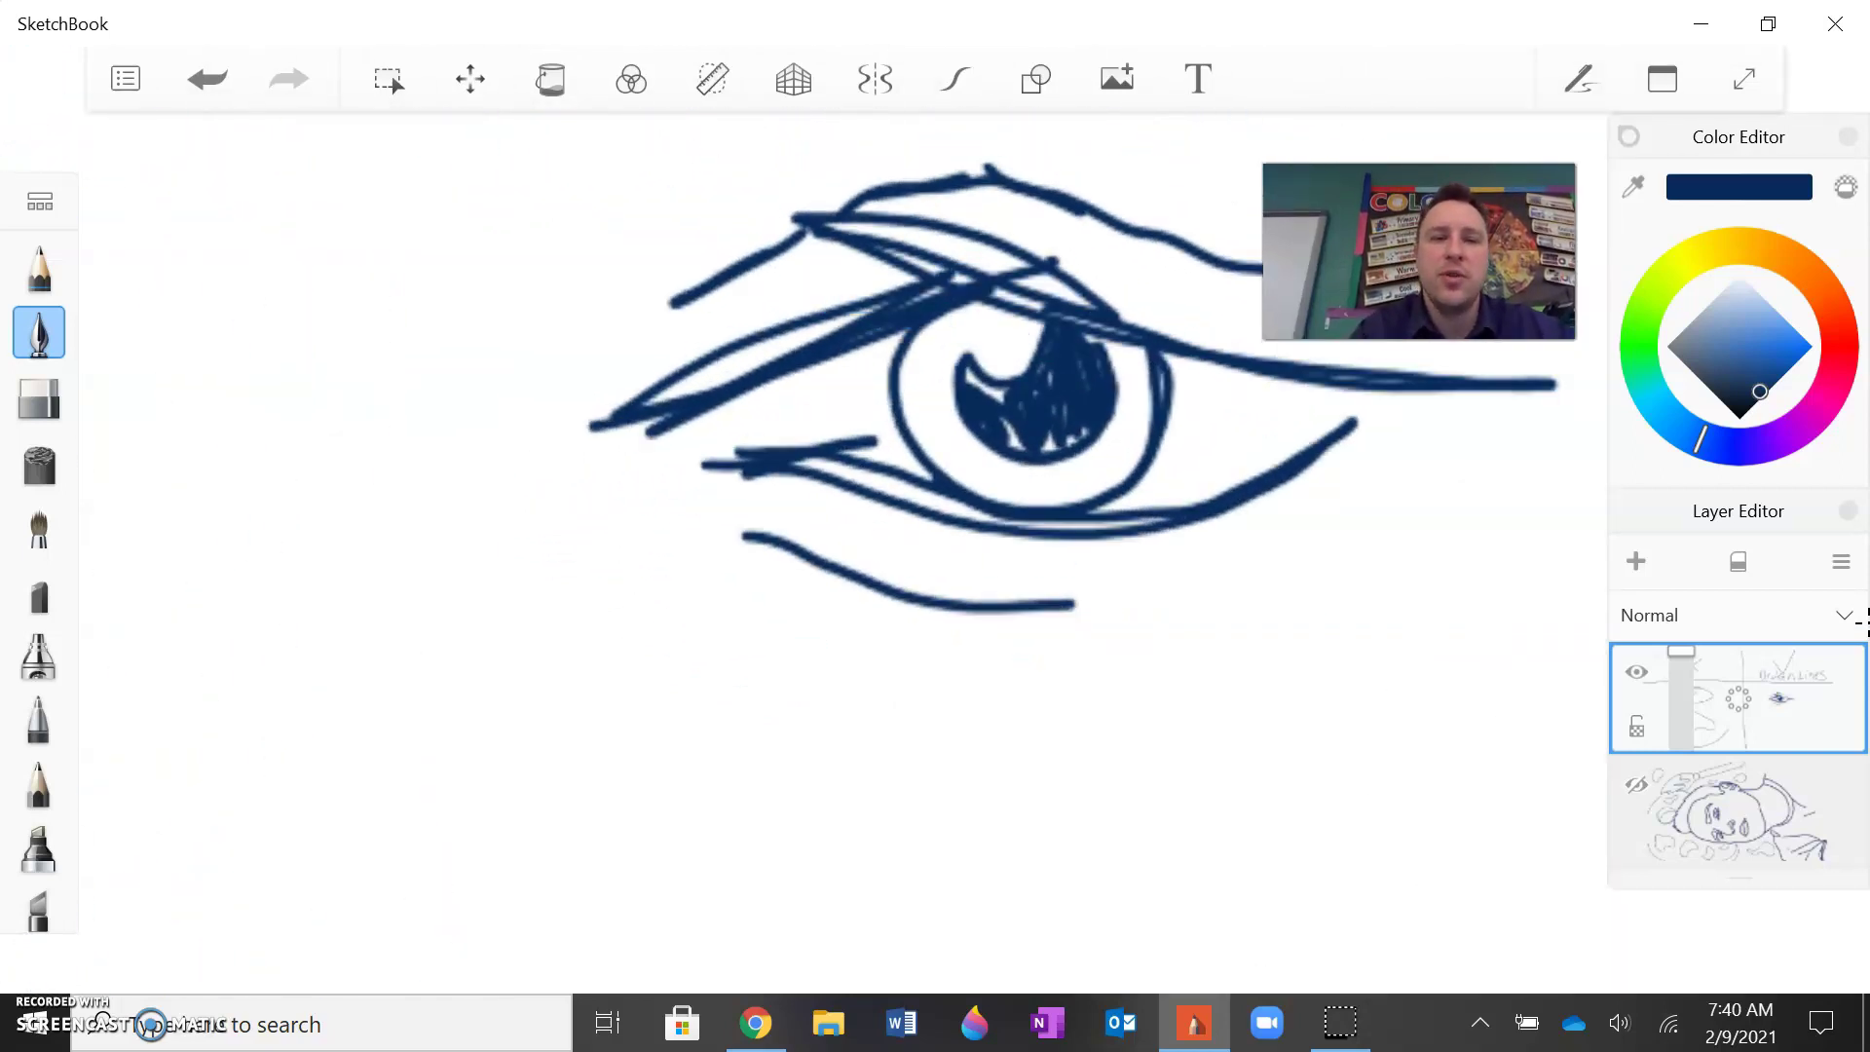
pyautogui.moveTo(768, 333); pyautogui.dragTo(740, 399)
pyautogui.moveTo(818, 302); pyautogui.dragTo(776, 366)
pyautogui.moveTo(872, 289)
pyautogui.mouseDown()
pyautogui.moveTo(808, 373)
pyautogui.moveTo(1050, 429)
pyautogui.mouseUp()
pyautogui.scroll(-2, 847, 409)
pyautogui.scroll(1, 848, 409)
pyautogui.moveTo(1025, 406); pyautogui.dragTo(1071, 426)
pyautogui.moveTo(933, 385); pyautogui.dragTo(1007, 414)
pyautogui.moveTo(867, 348); pyautogui.dragTo(930, 384)
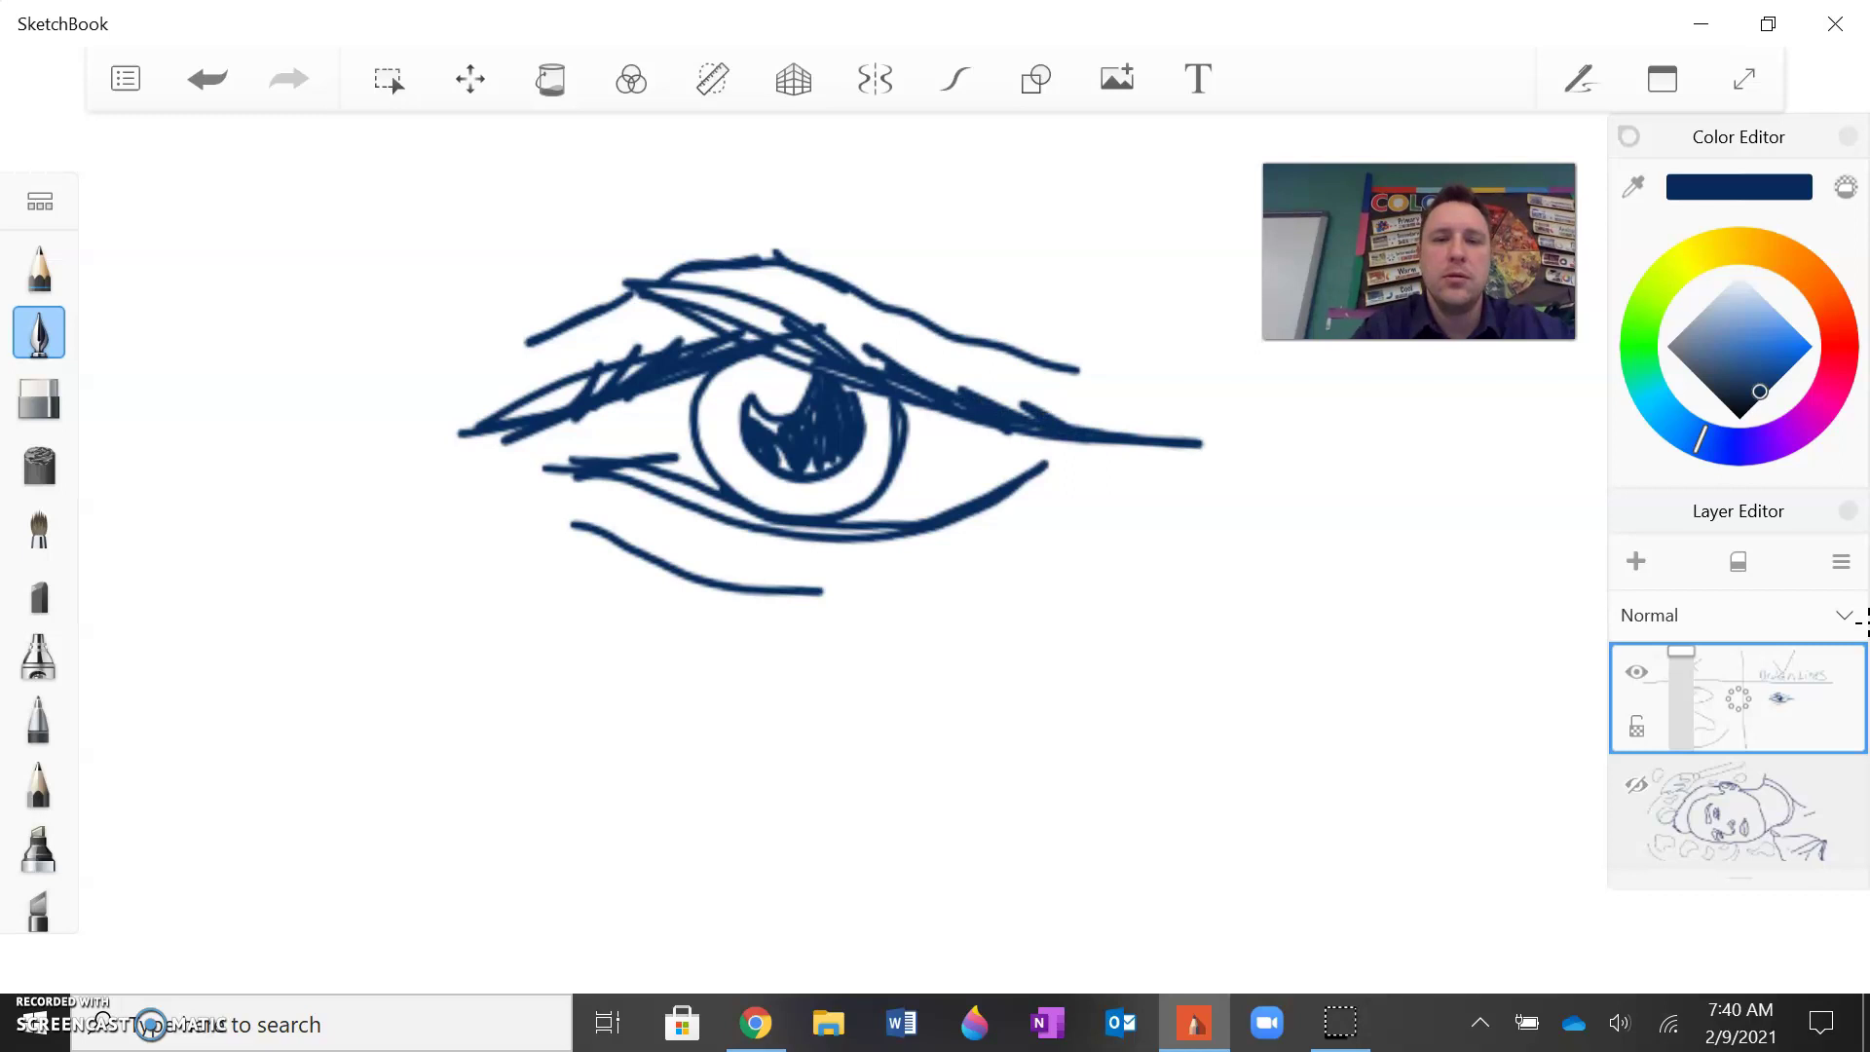
# Step: Draw a nose below the broken-line eye with two separate curved wings and a wavy base line looping into nostrils
pyautogui.scroll(-3, 837, 409)
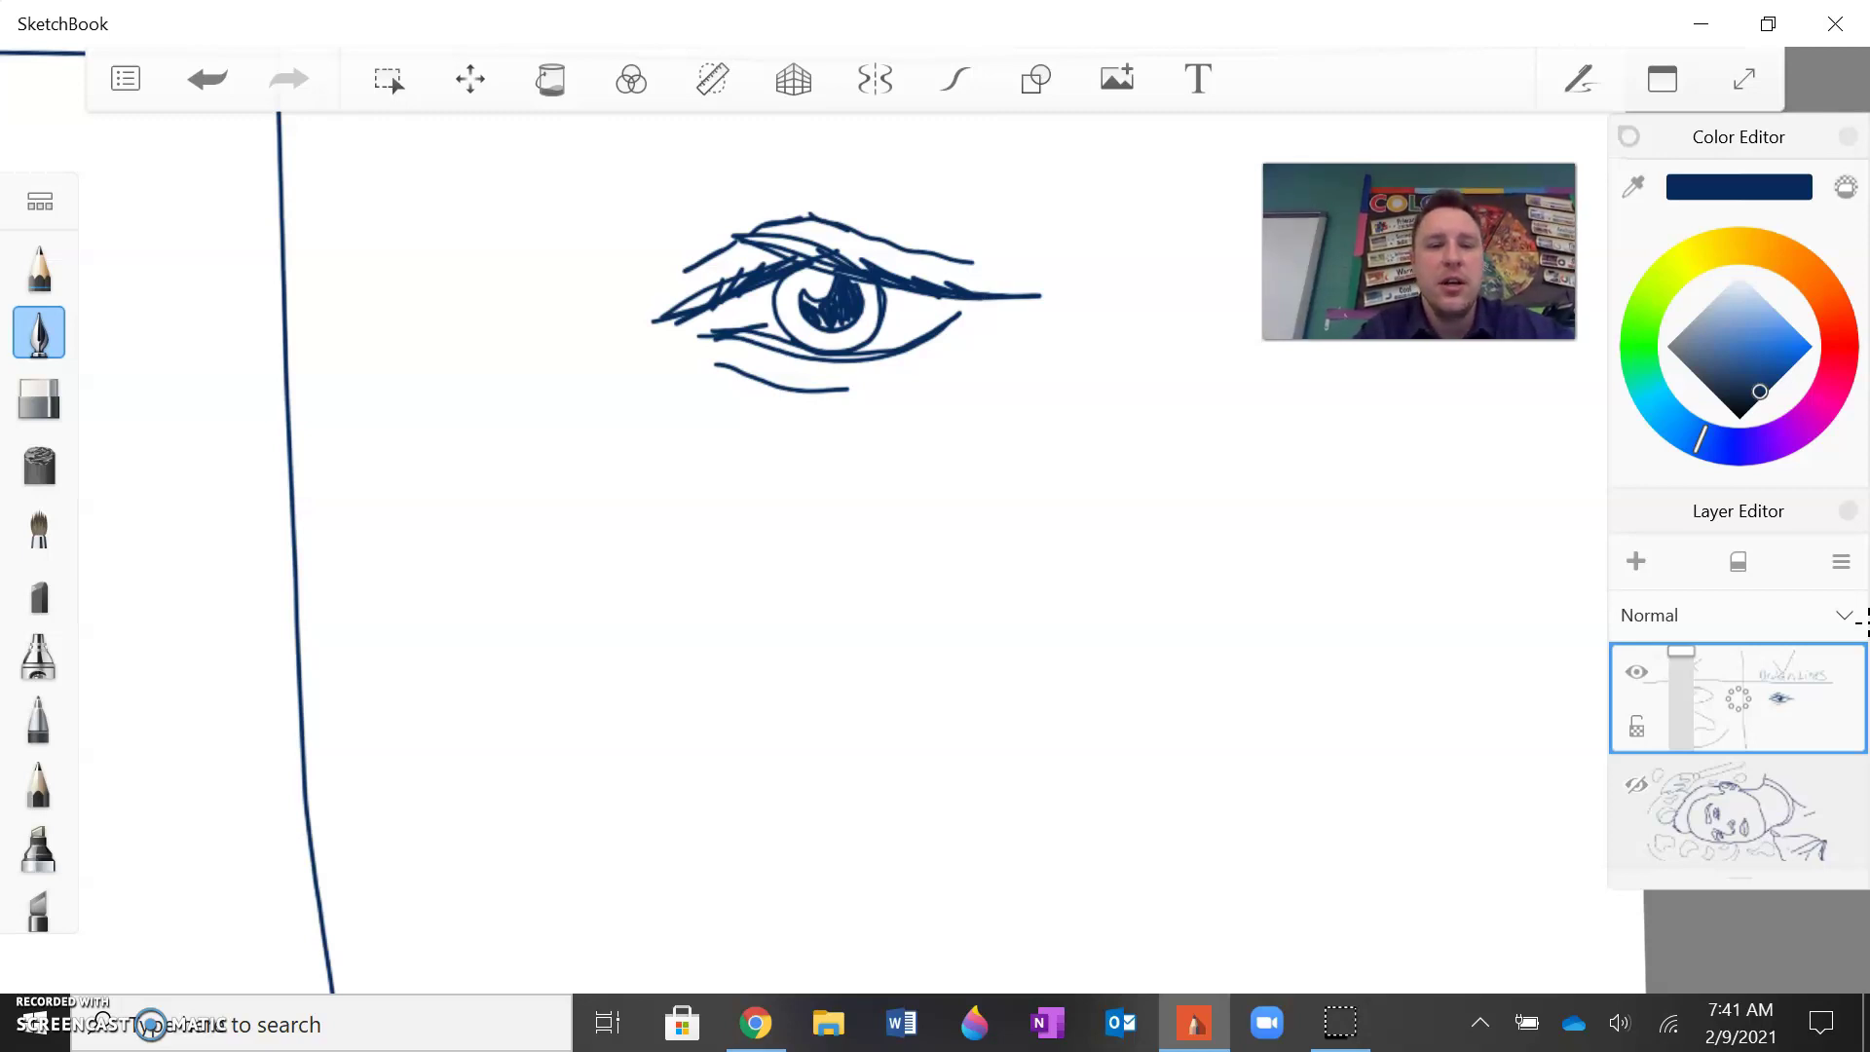
pyautogui.moveTo(668, 607); pyautogui.dragTo(706, 624)
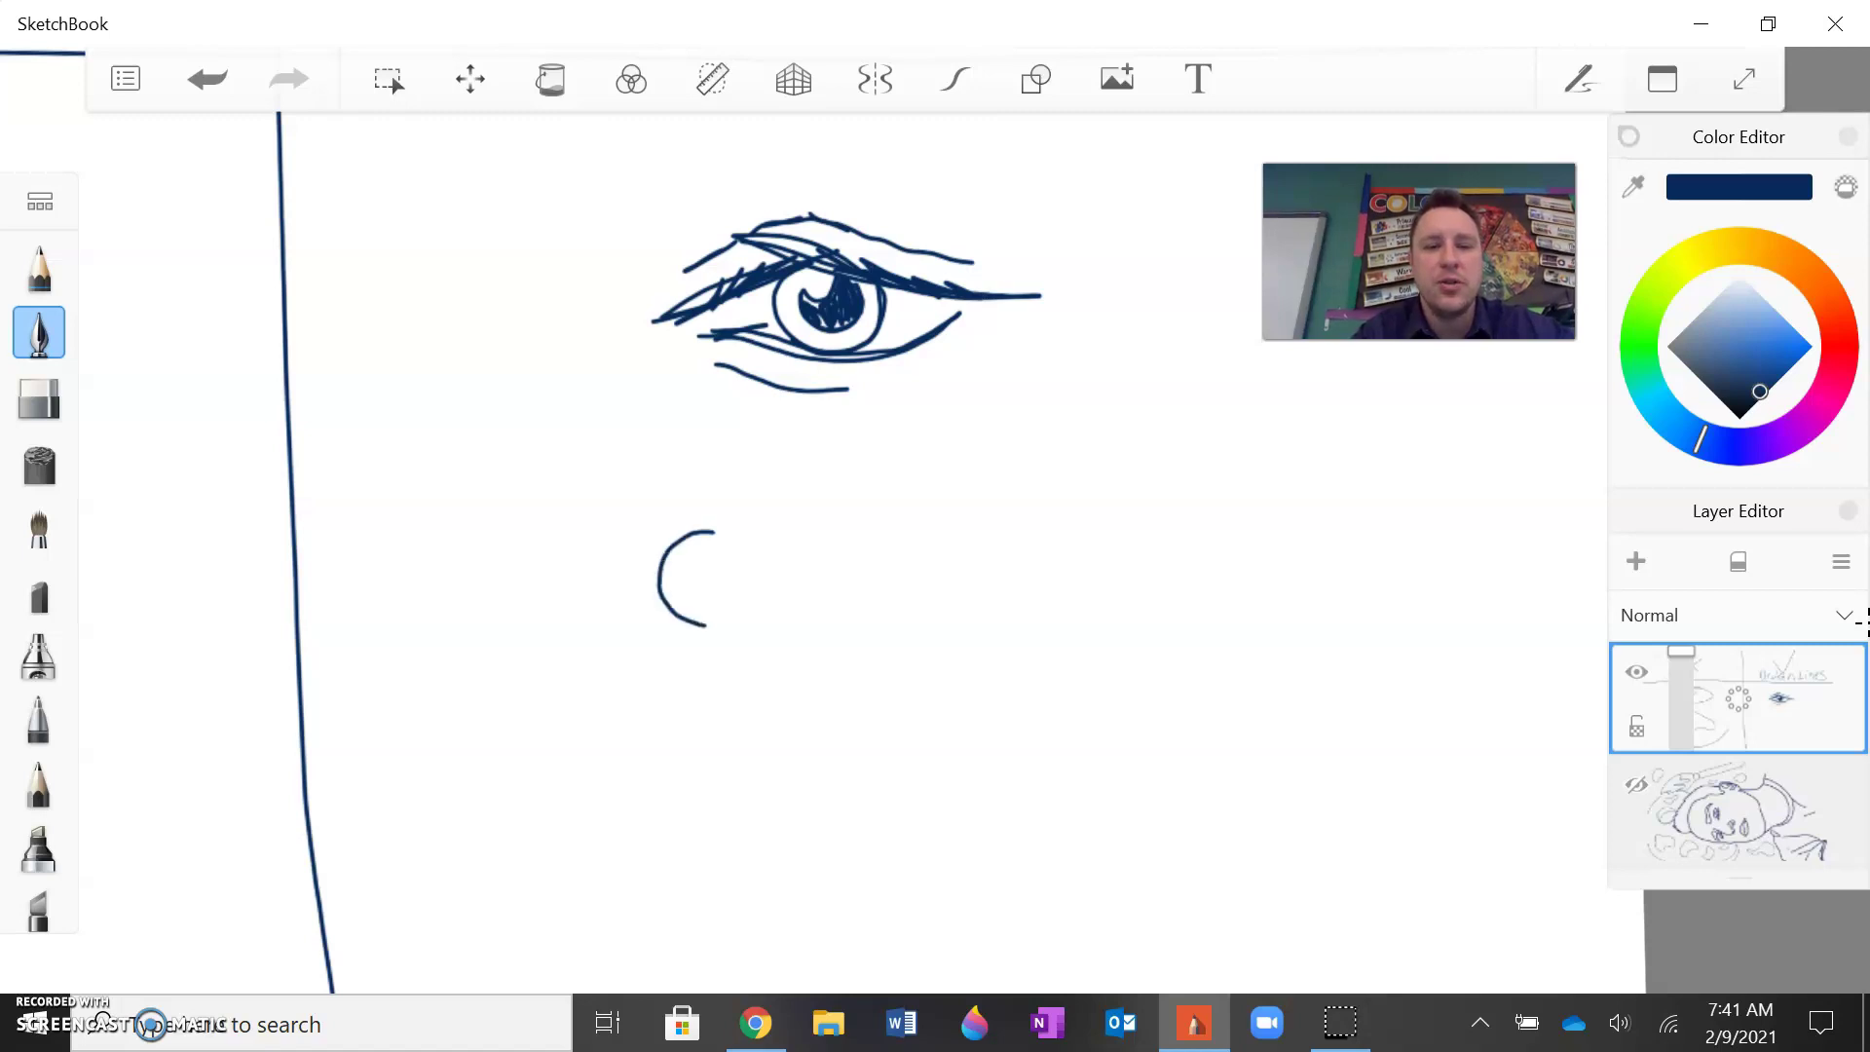
pyautogui.moveTo(900, 529)
pyautogui.mouseDown()
pyautogui.moveTo(952, 542)
pyautogui.moveTo(950, 630)
pyautogui.mouseUp()
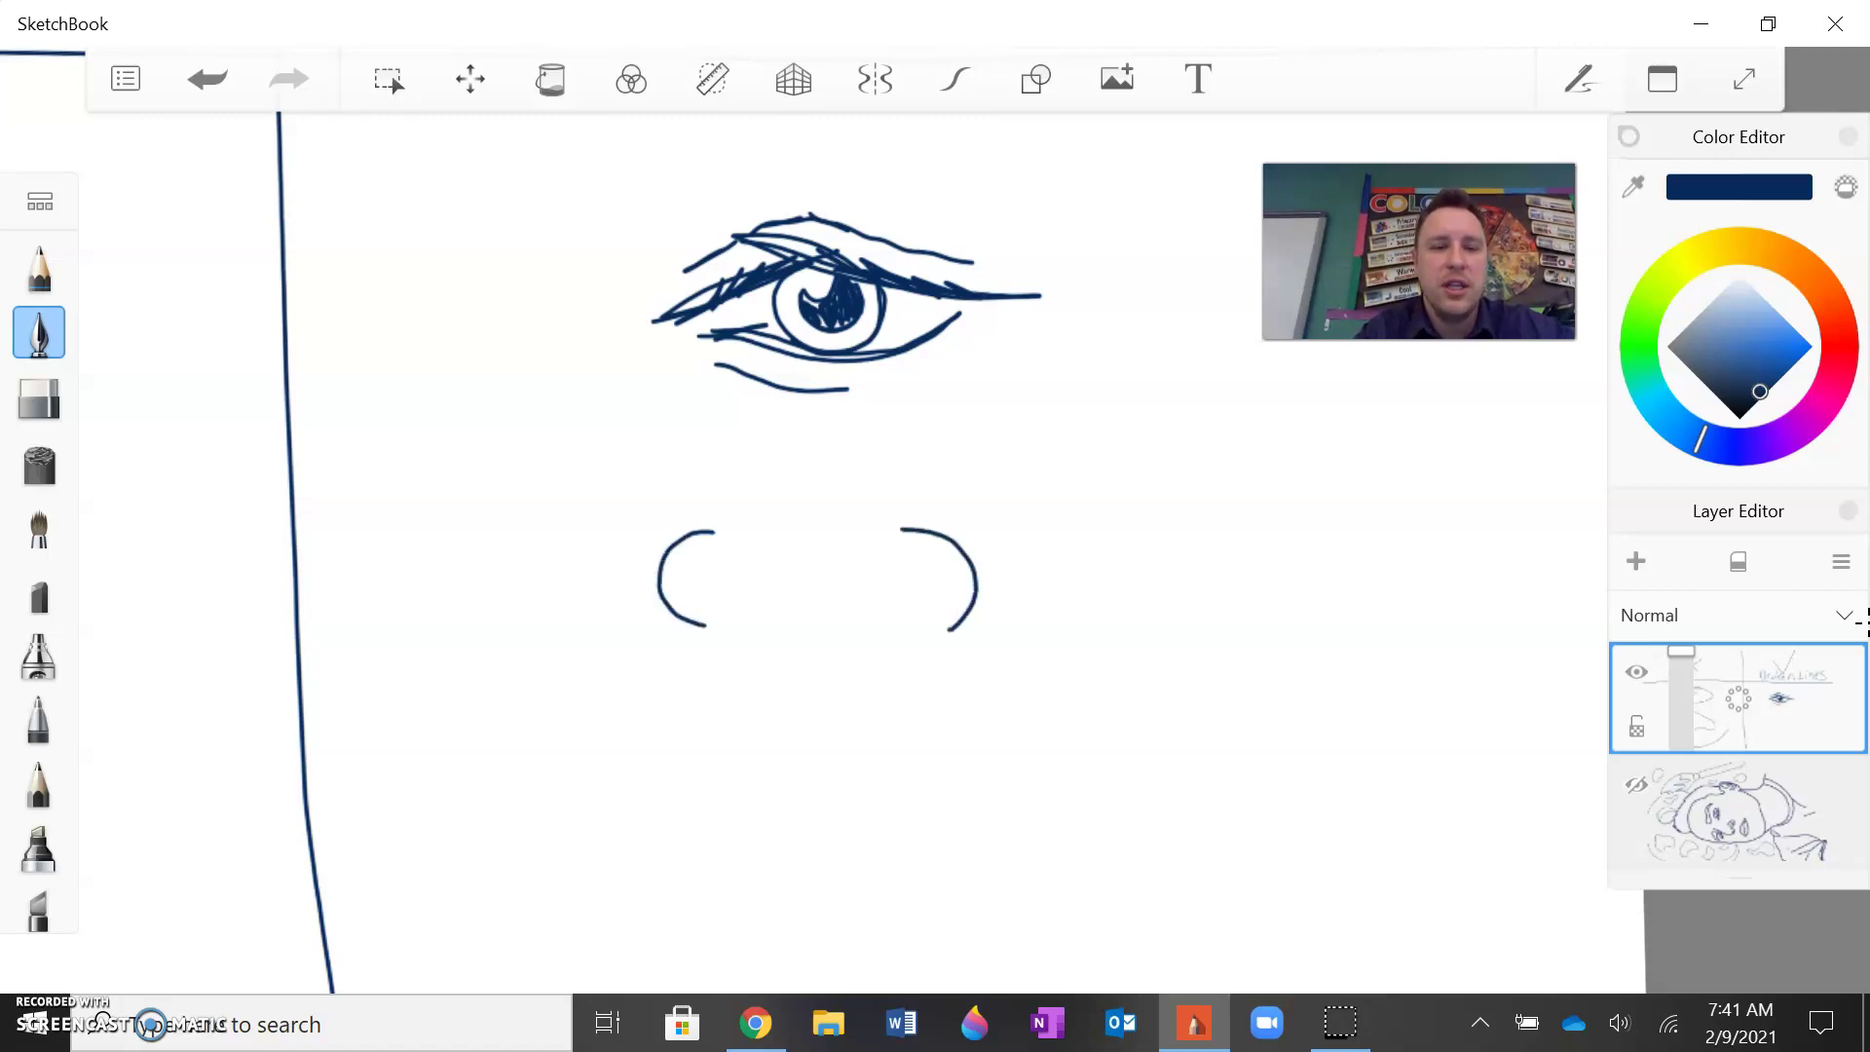
pyautogui.moveTo(770, 632)
pyautogui.mouseDown()
pyautogui.moveTo(733, 609)
pyautogui.moveTo(789, 638)
pyautogui.moveTo(846, 628)
pyautogui.mouseUp()
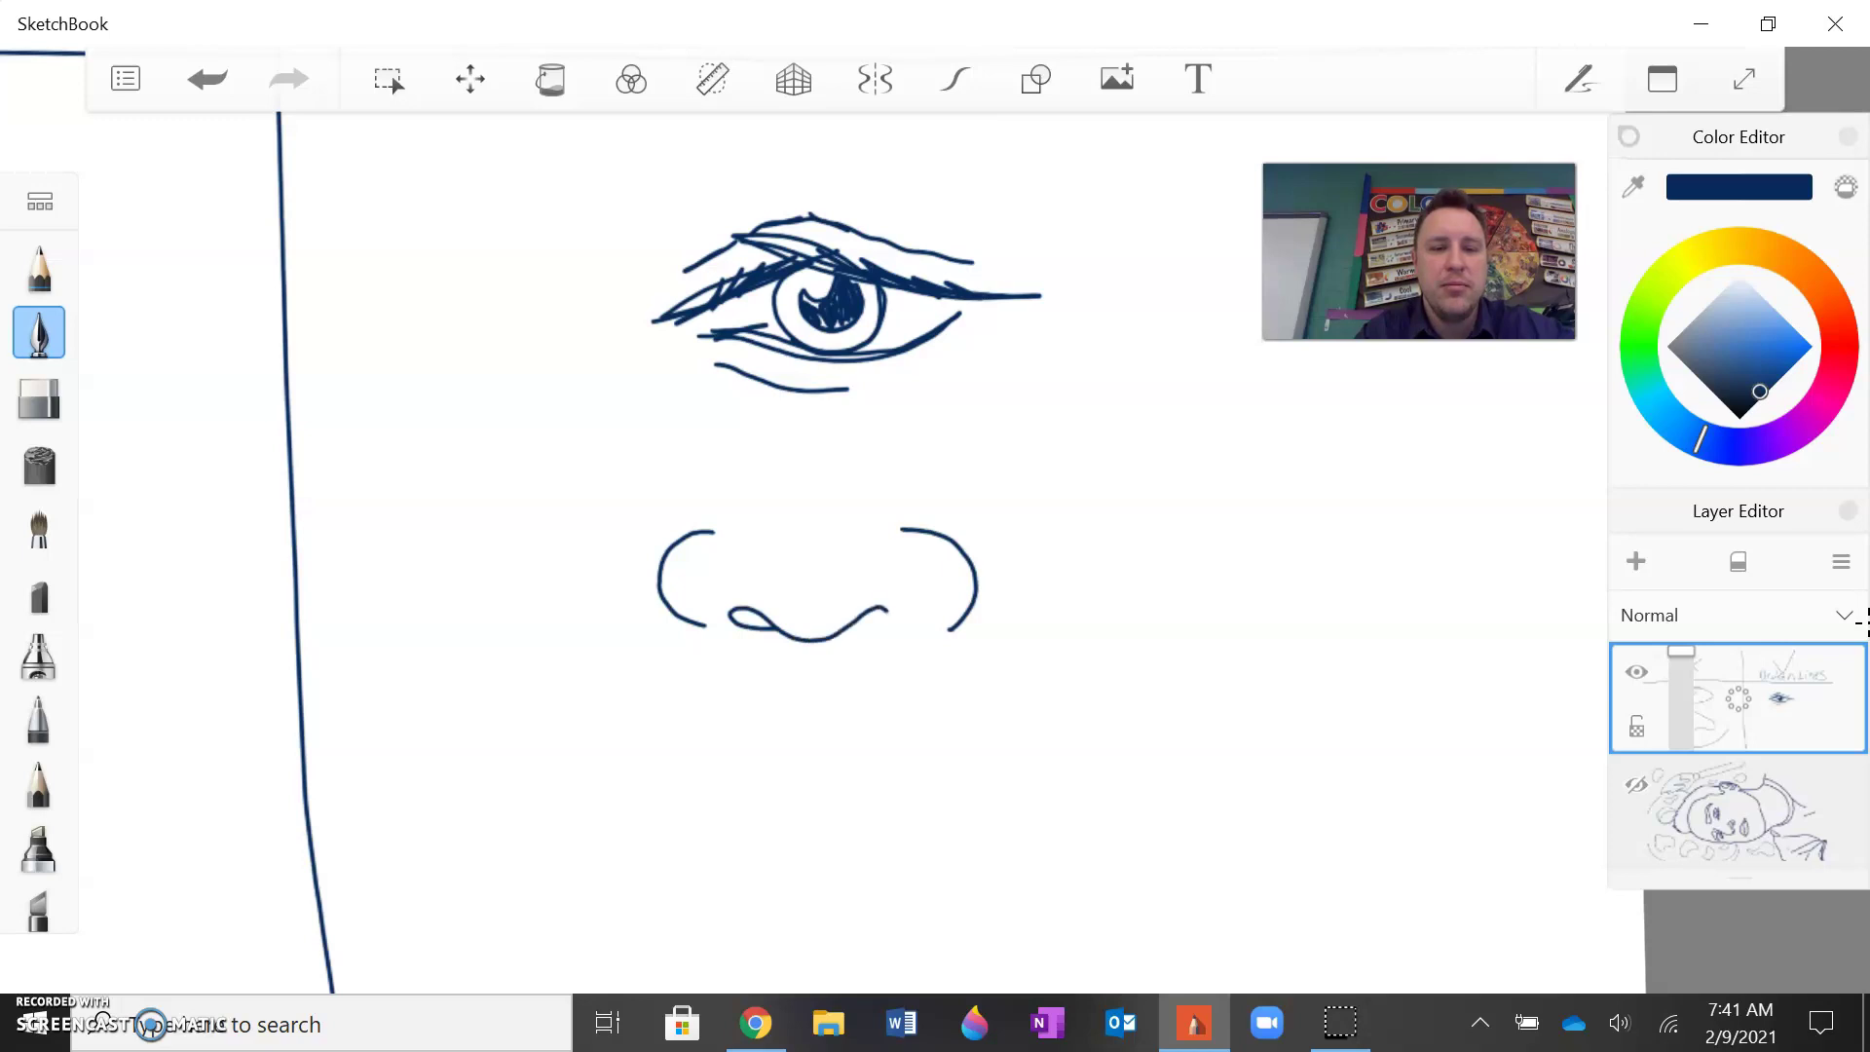
pyautogui.moveTo(832, 418); pyautogui.dragTo(865, 485)
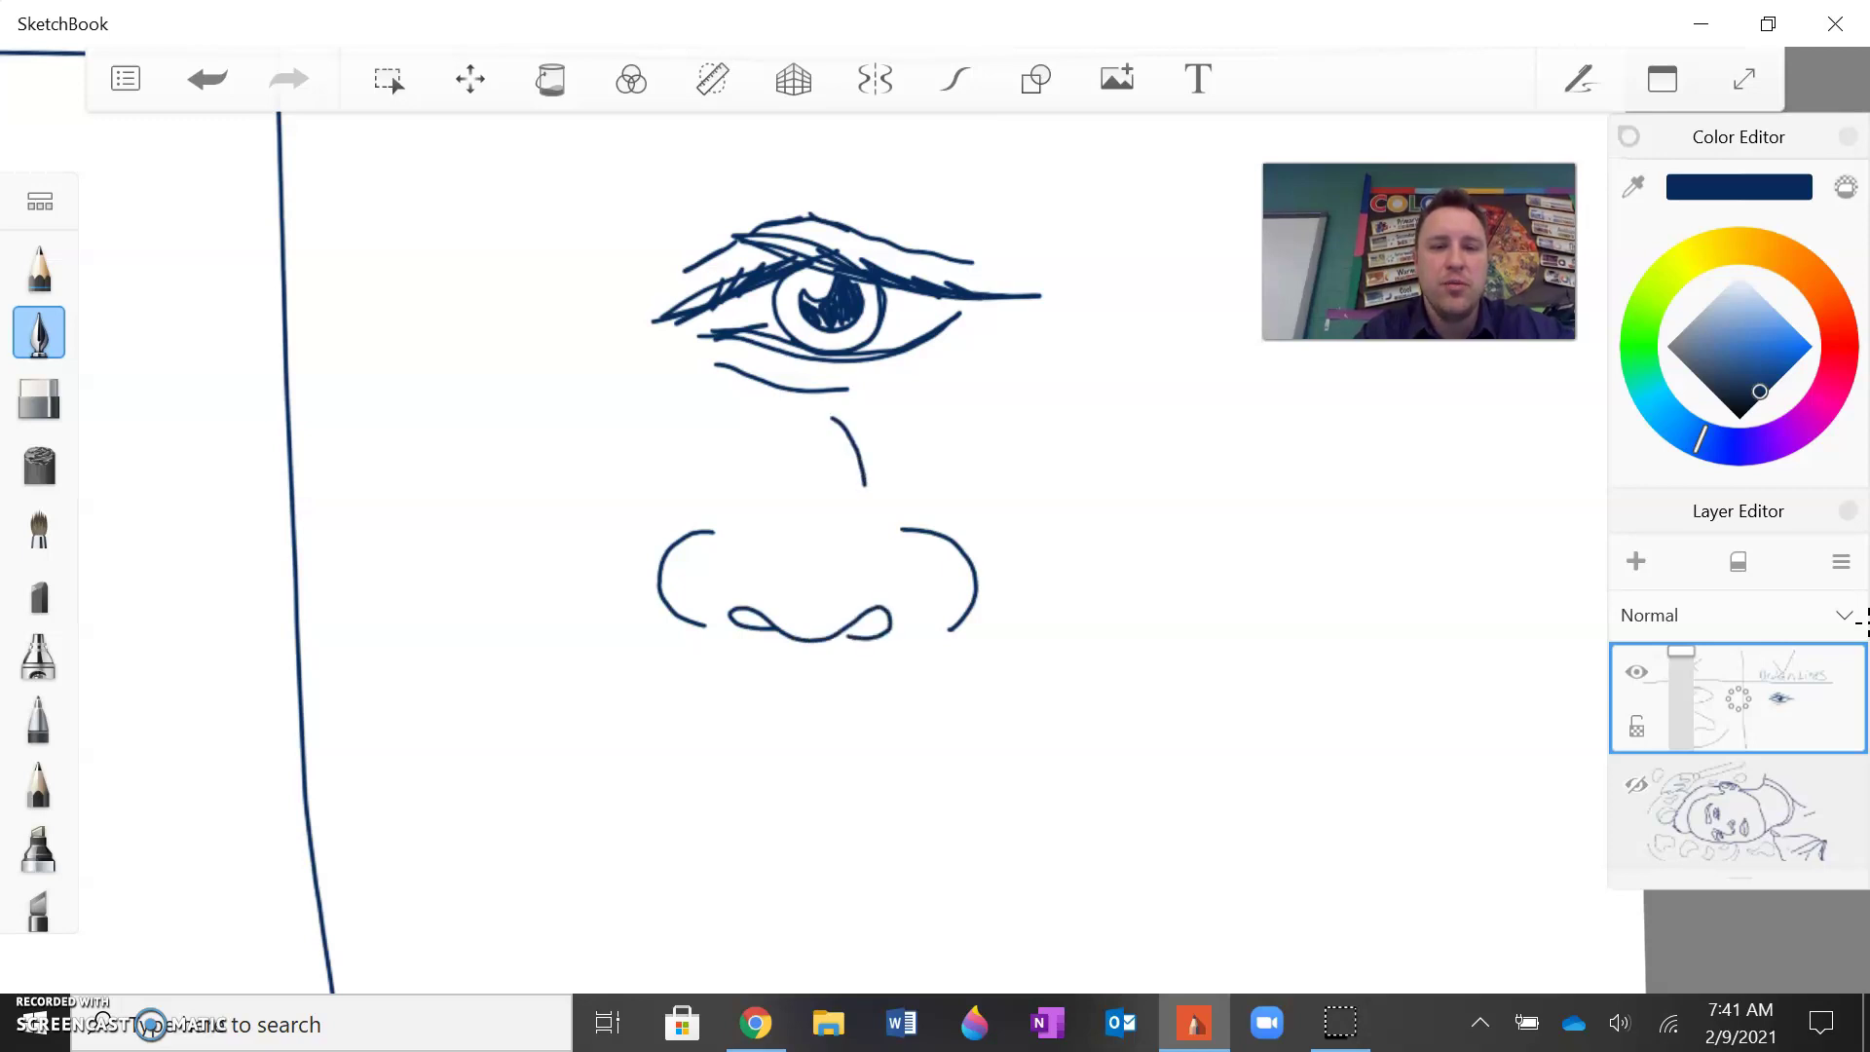
pyautogui.moveTo(735, 462); pyautogui.dragTo(705, 383)
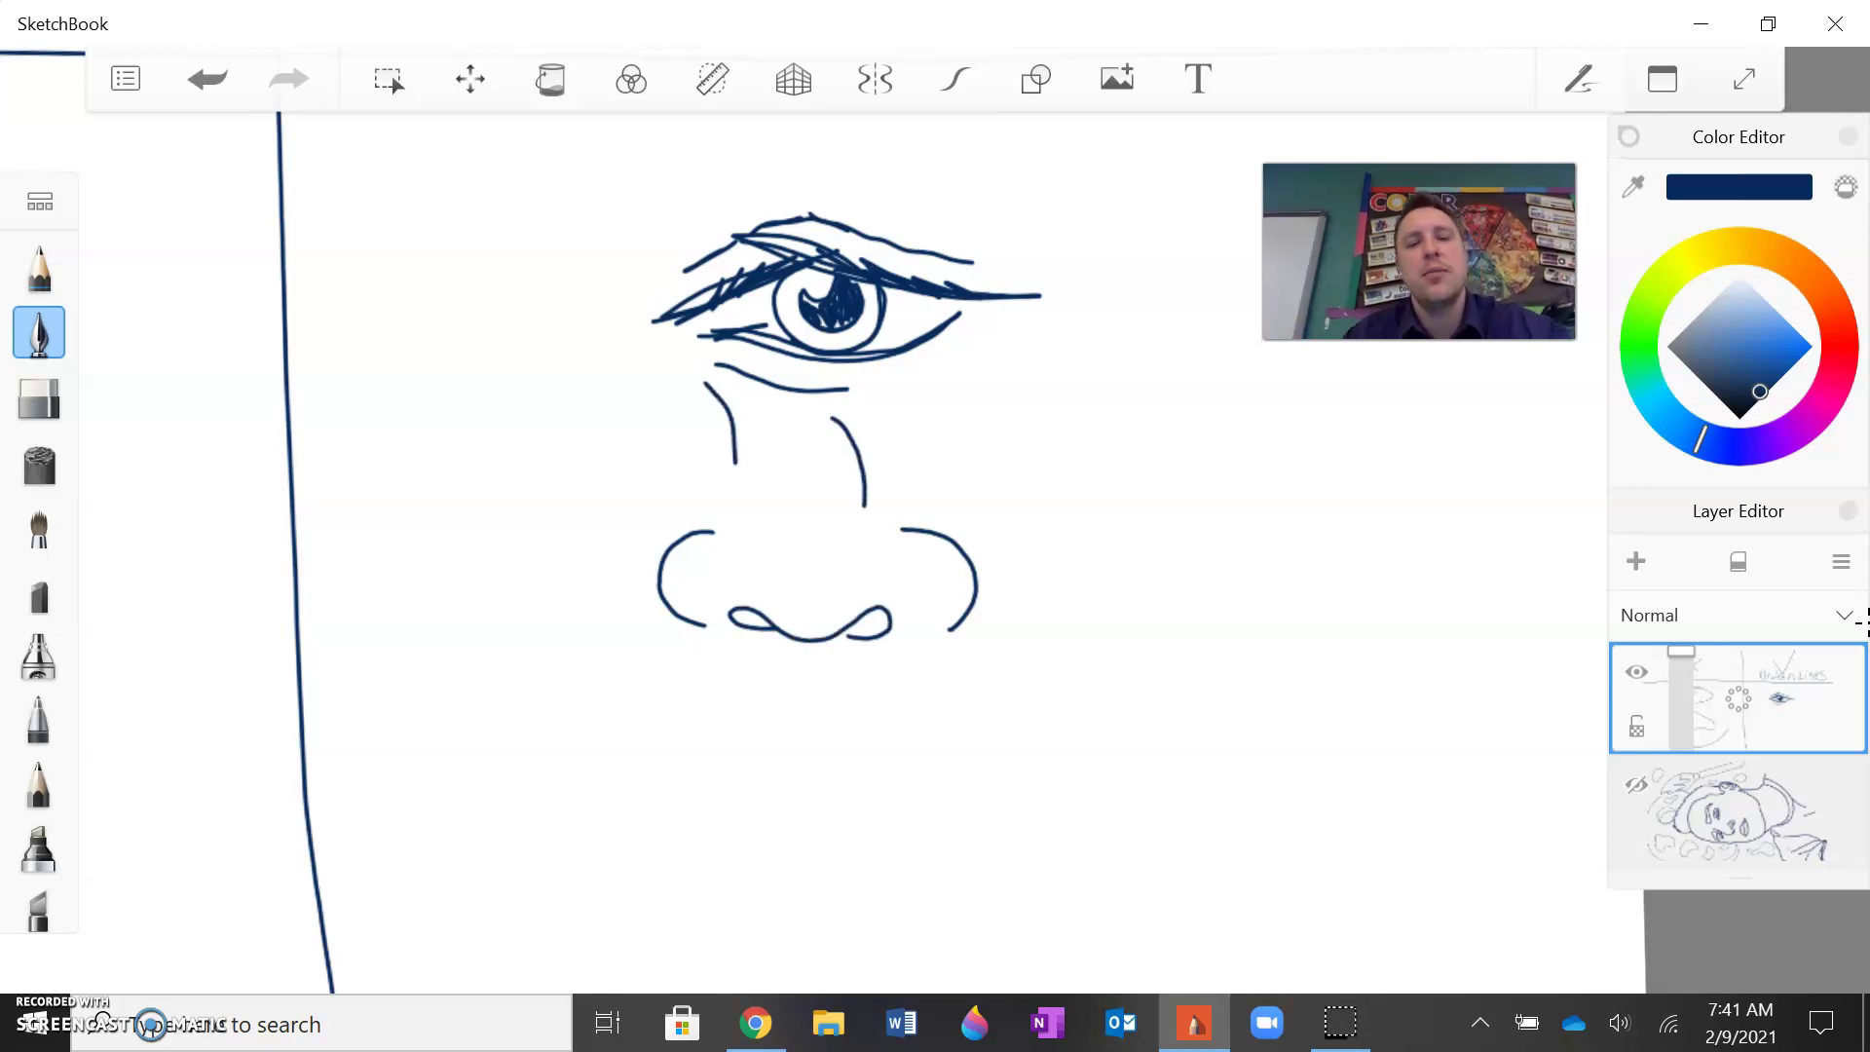
pyautogui.hotkey('ctrl', 'z')
pyautogui.hotkey('ctrl', 'z')
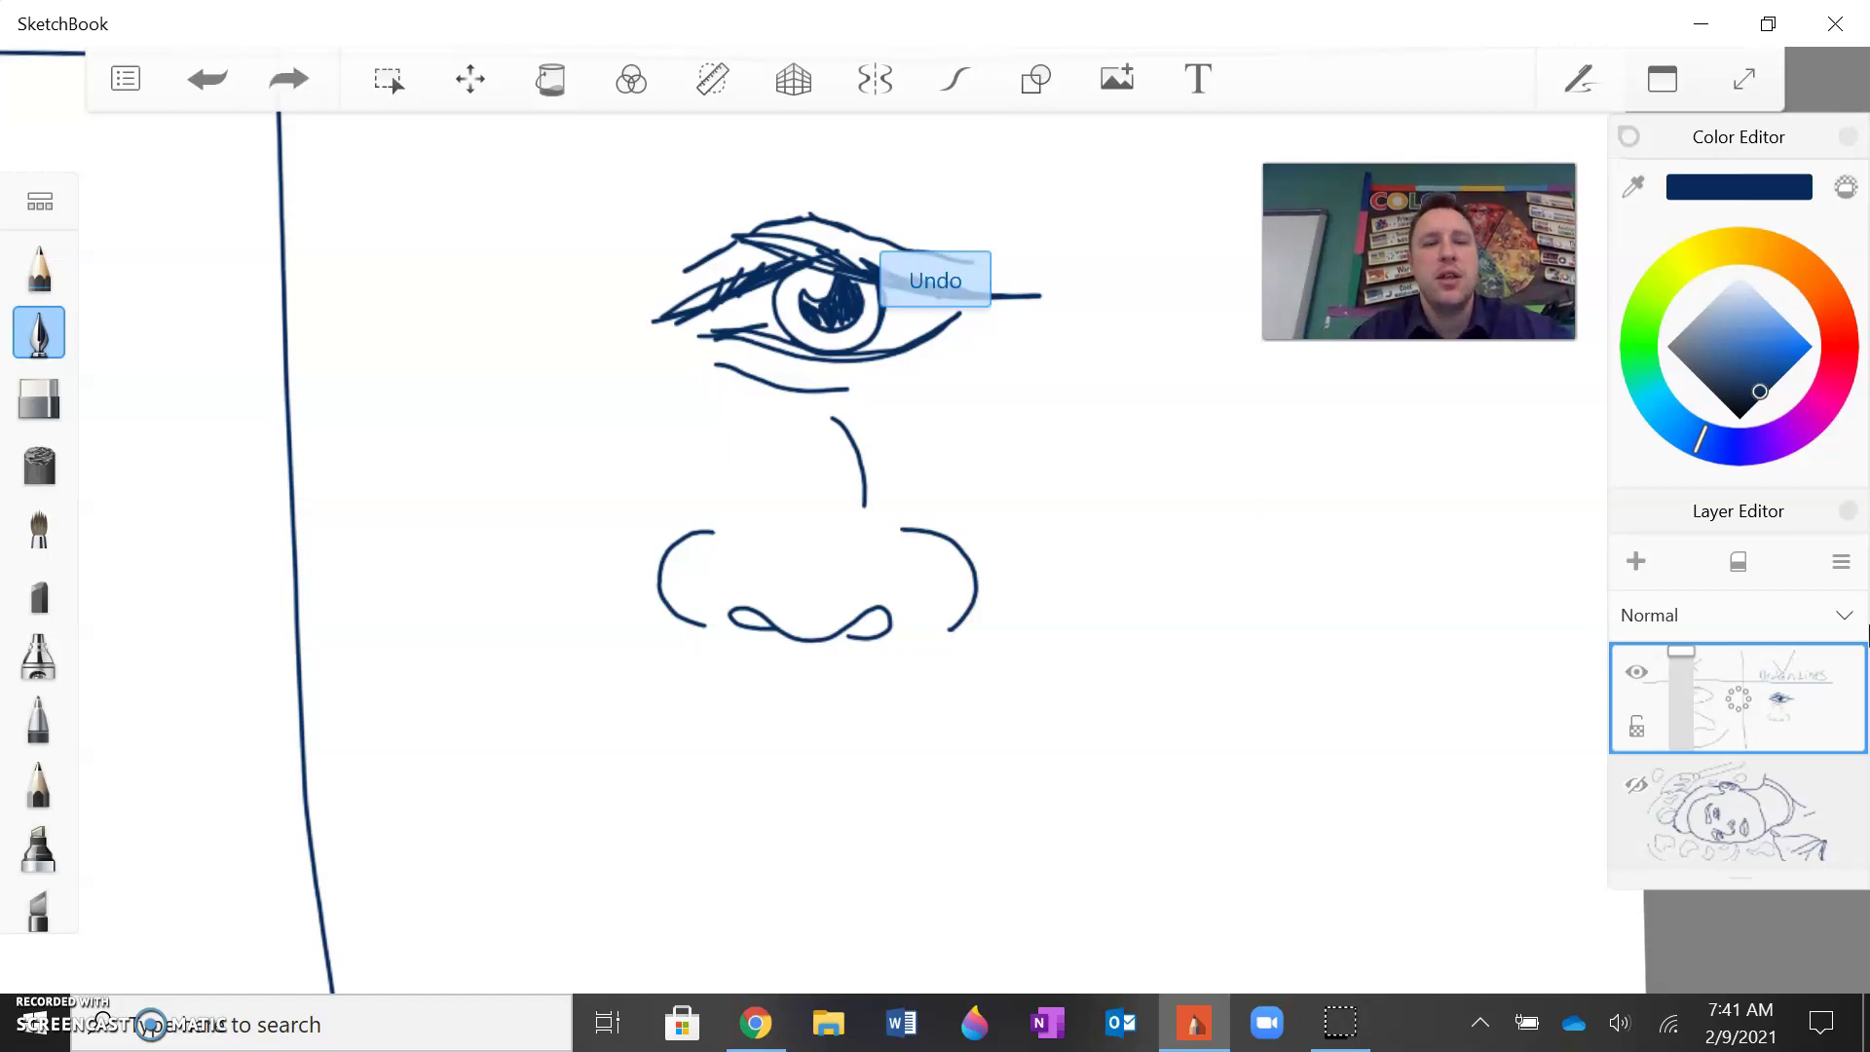
# Step: Draw two short, separate bridge lines between the eye and the nose wings
pyautogui.moveTo(846, 431); pyautogui.dragTo(858, 519)
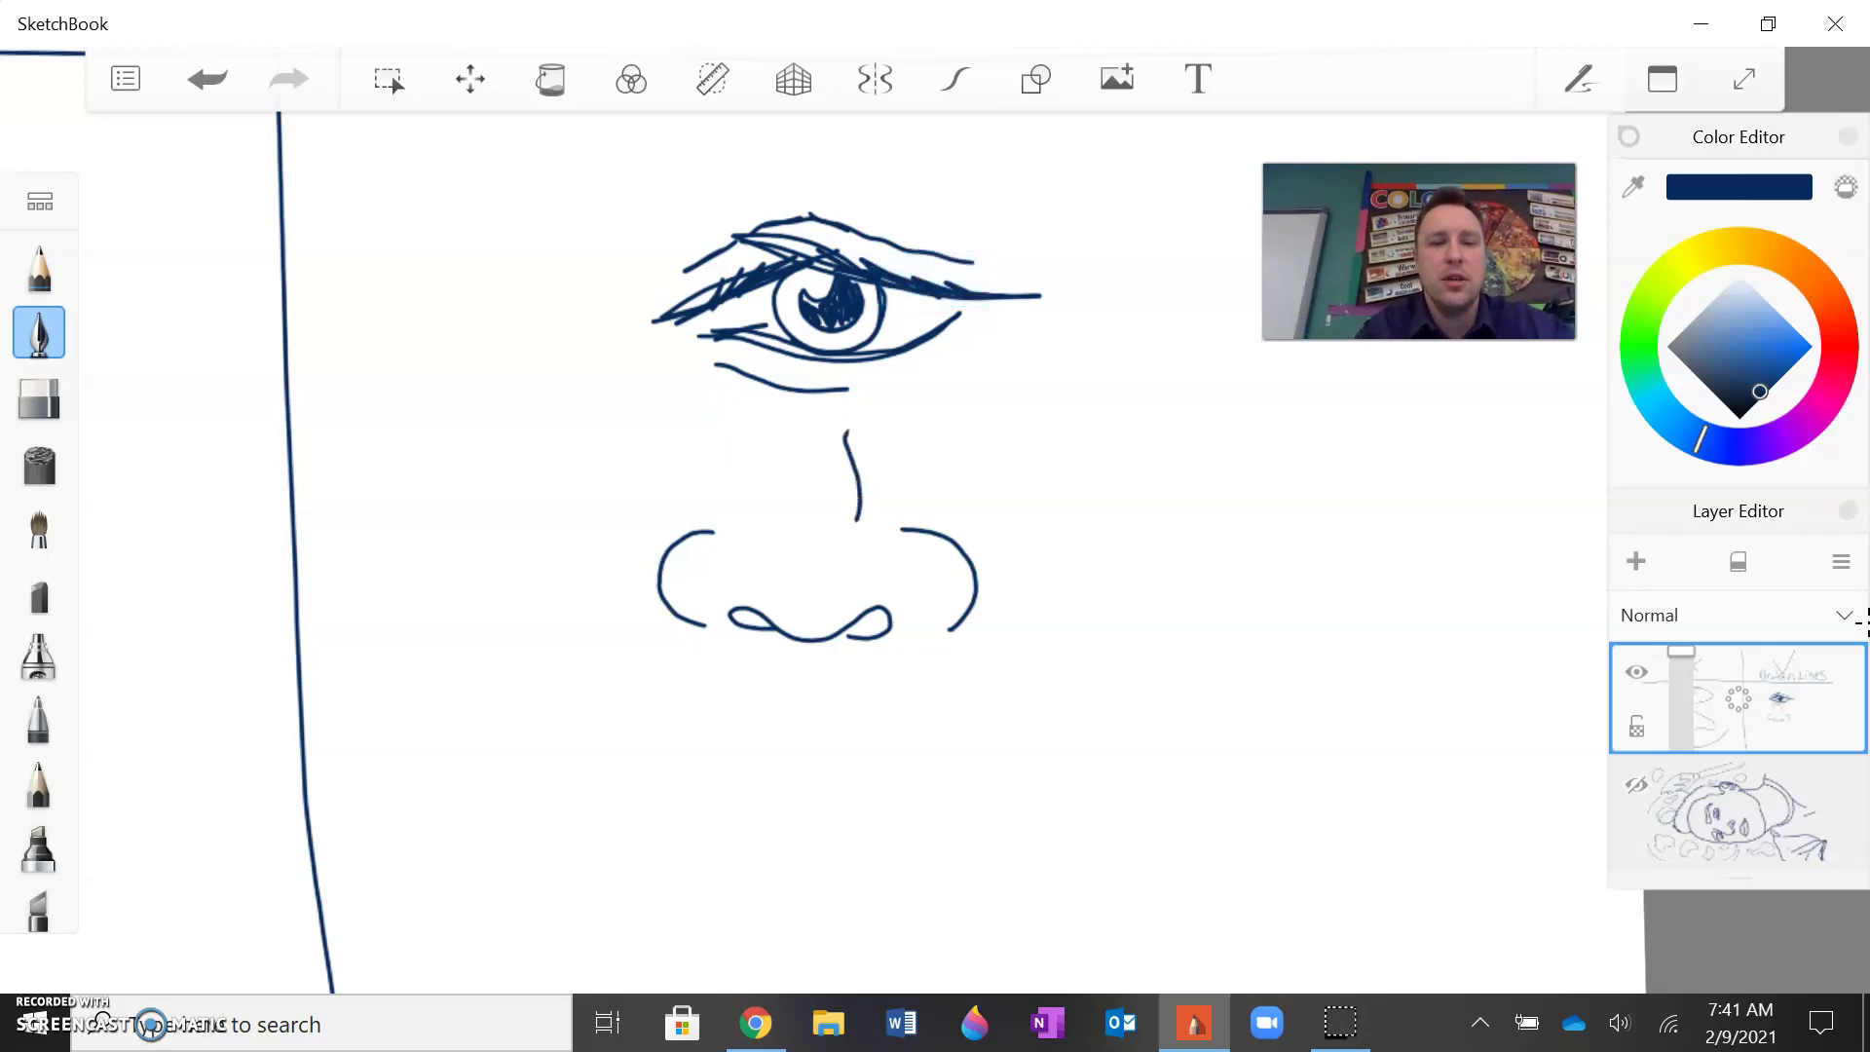
pyautogui.moveTo(742, 414); pyautogui.dragTo(727, 465)
pyautogui.scroll(-5, 935, 487)
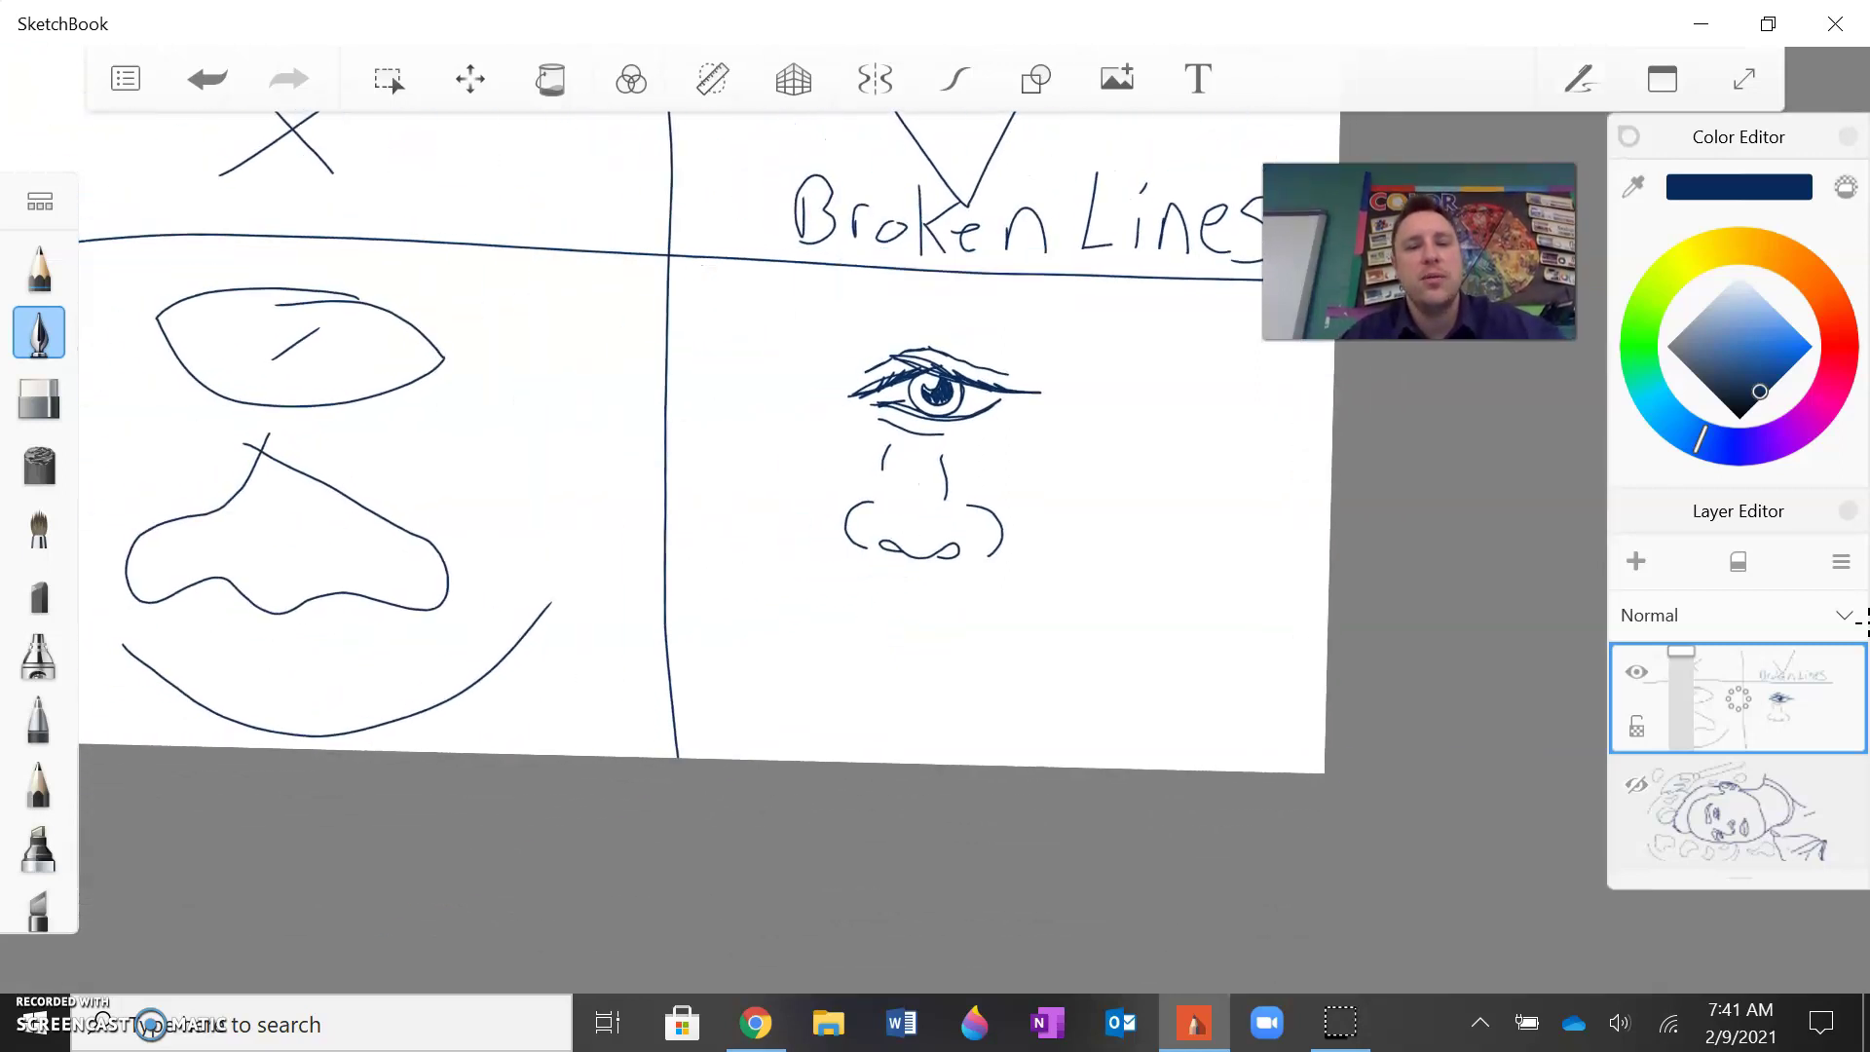
pyautogui.scroll(5, 935, 468)
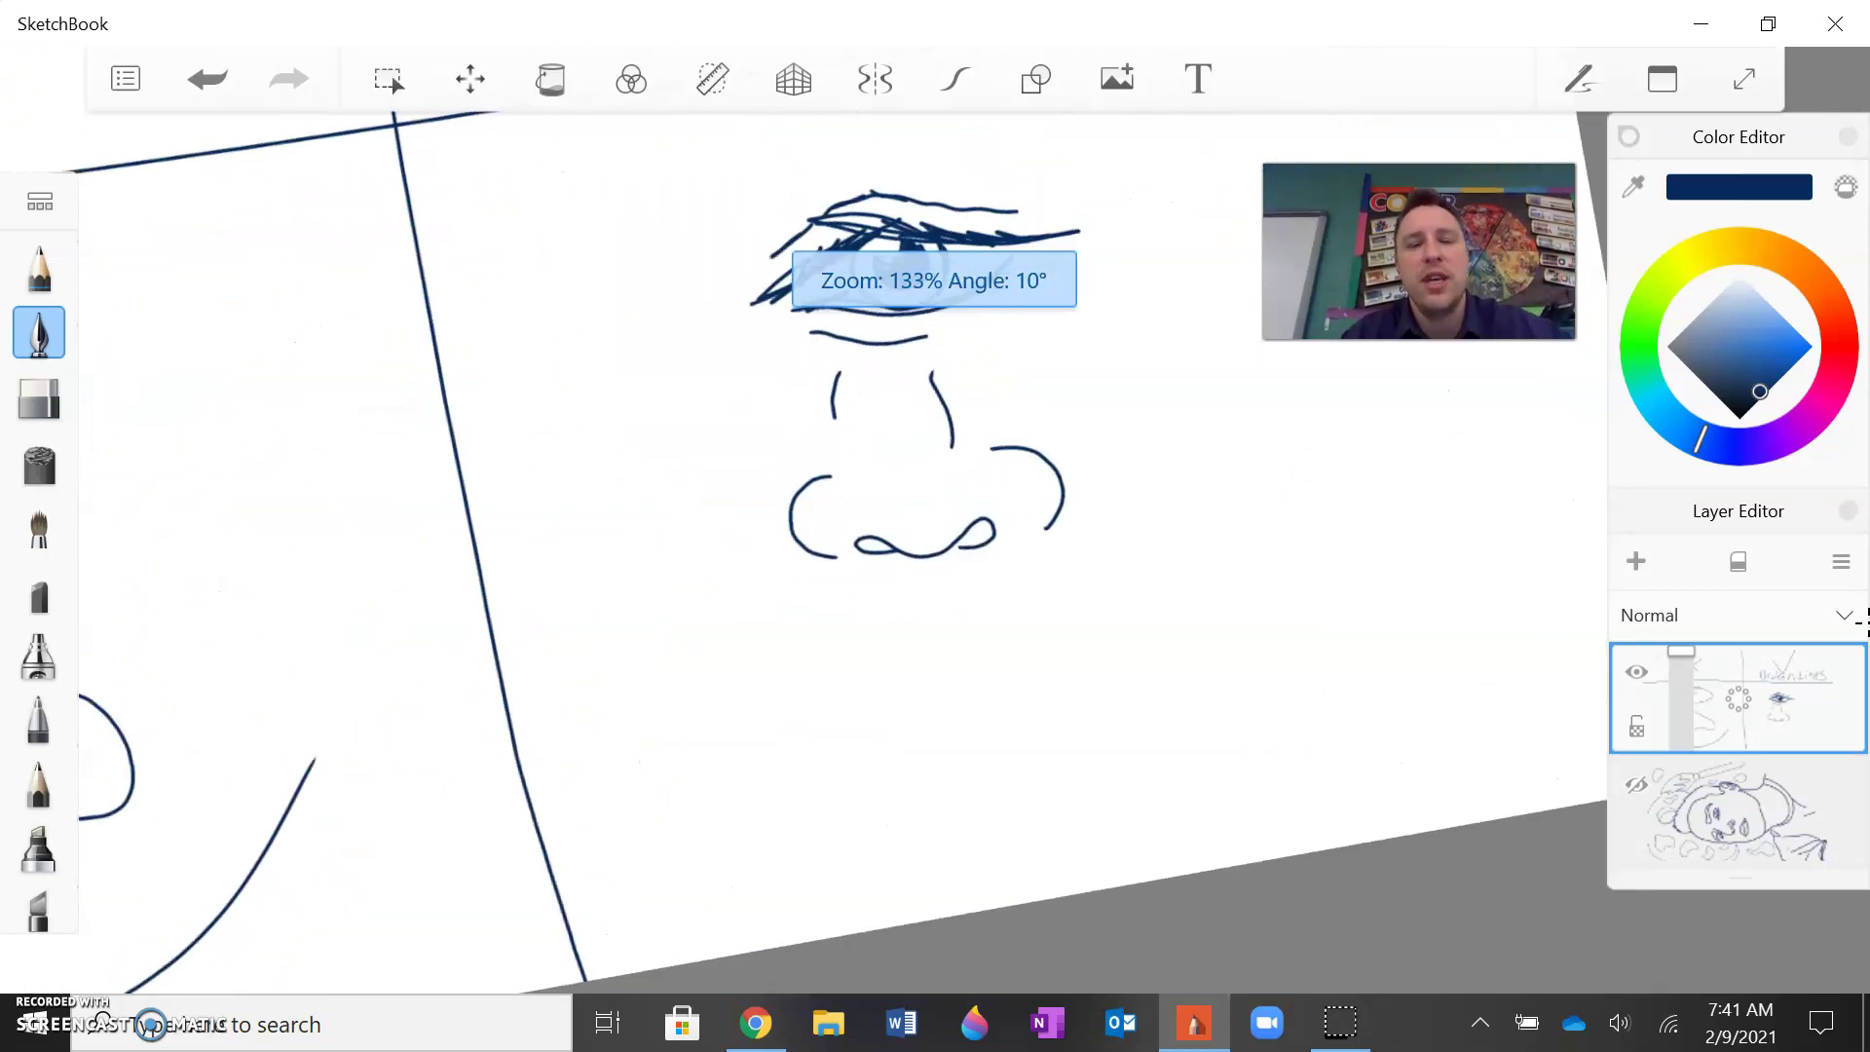
# Step: Sketch a smaller second nose beside the first with doubled bridge strokes, and erase the upper ends of its bridge
pyautogui.scroll(-1, 935, 487)
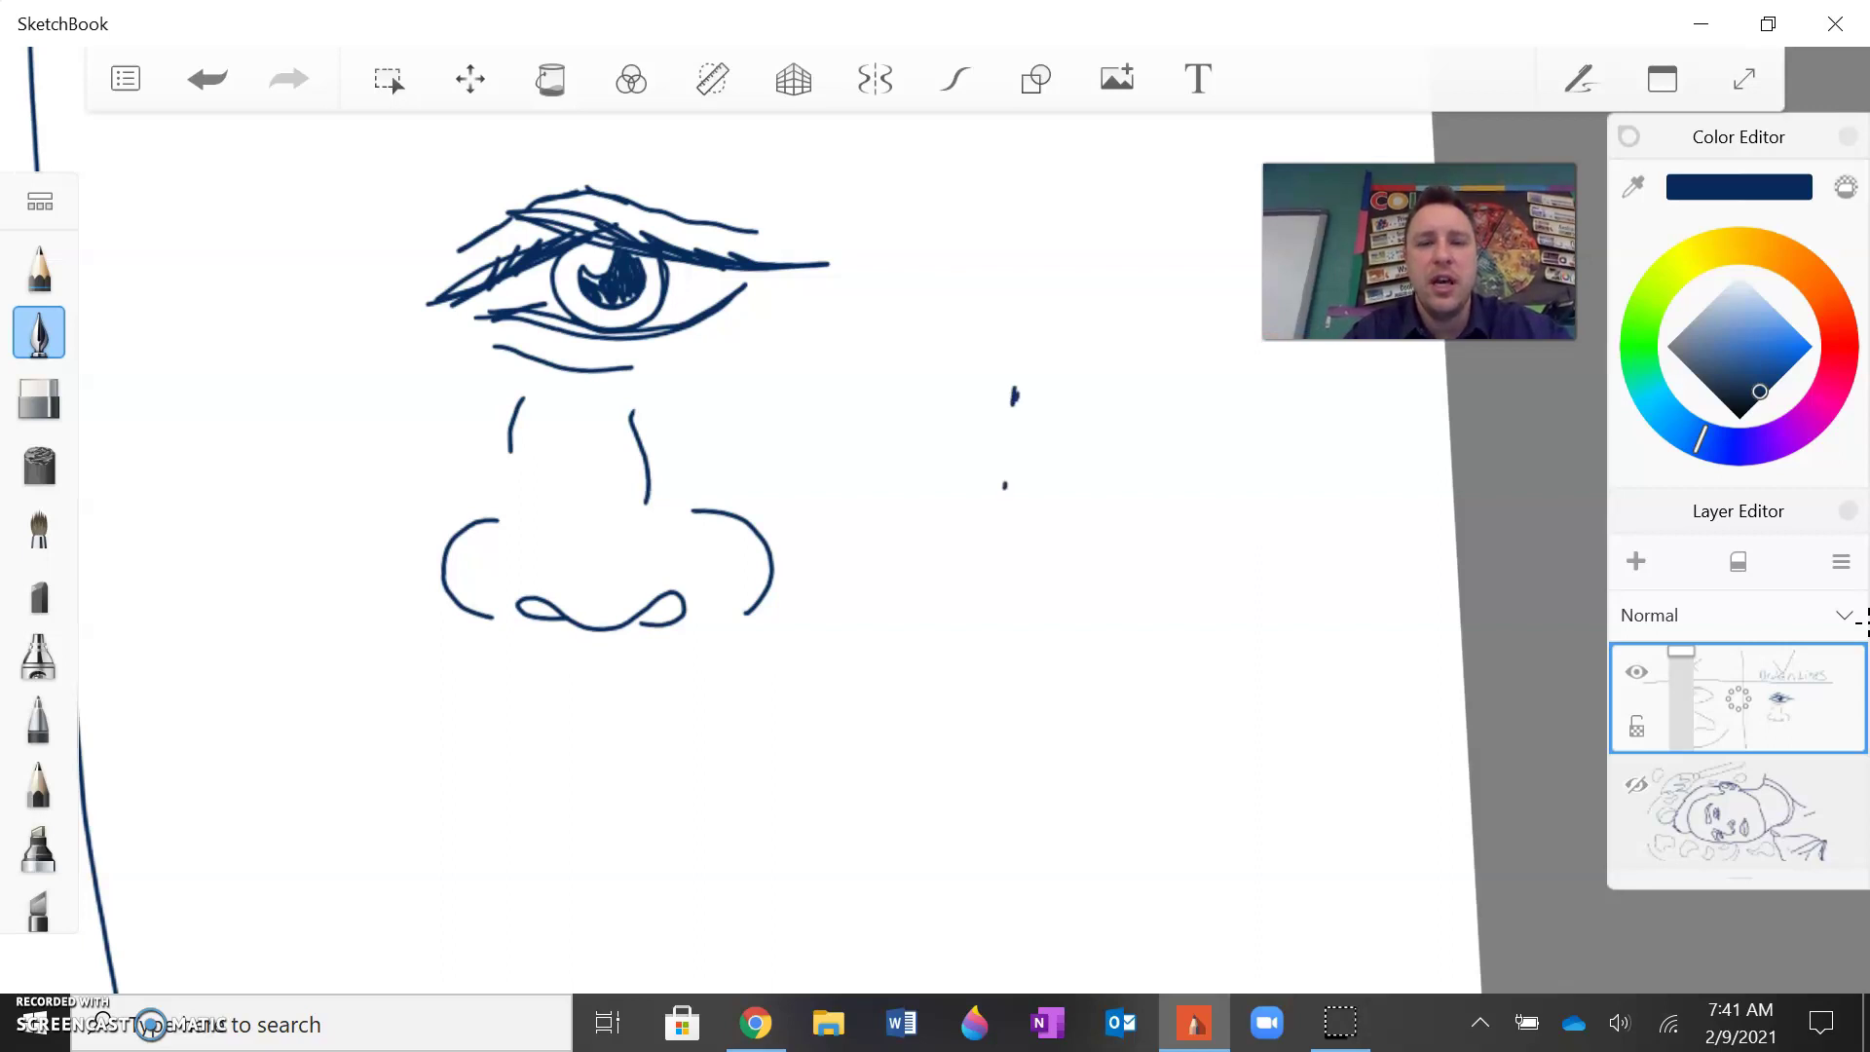
pyautogui.moveTo(1007, 392); pyautogui.dragTo(996, 506)
pyautogui.moveTo(1069, 395)
pyautogui.mouseDown()
pyautogui.moveTo(1077, 475)
pyautogui.moveTo(1050, 387)
pyautogui.moveTo(1075, 509)
pyautogui.moveTo(966, 548)
pyautogui.moveTo(945, 612)
pyautogui.mouseUp()
pyautogui.moveTo(994, 538)
pyautogui.mouseDown()
pyautogui.moveTo(990, 612)
pyautogui.moveTo(1098, 599)
pyautogui.mouseUp()
pyautogui.moveTo(1128, 527); pyautogui.dragTo(1159, 617)
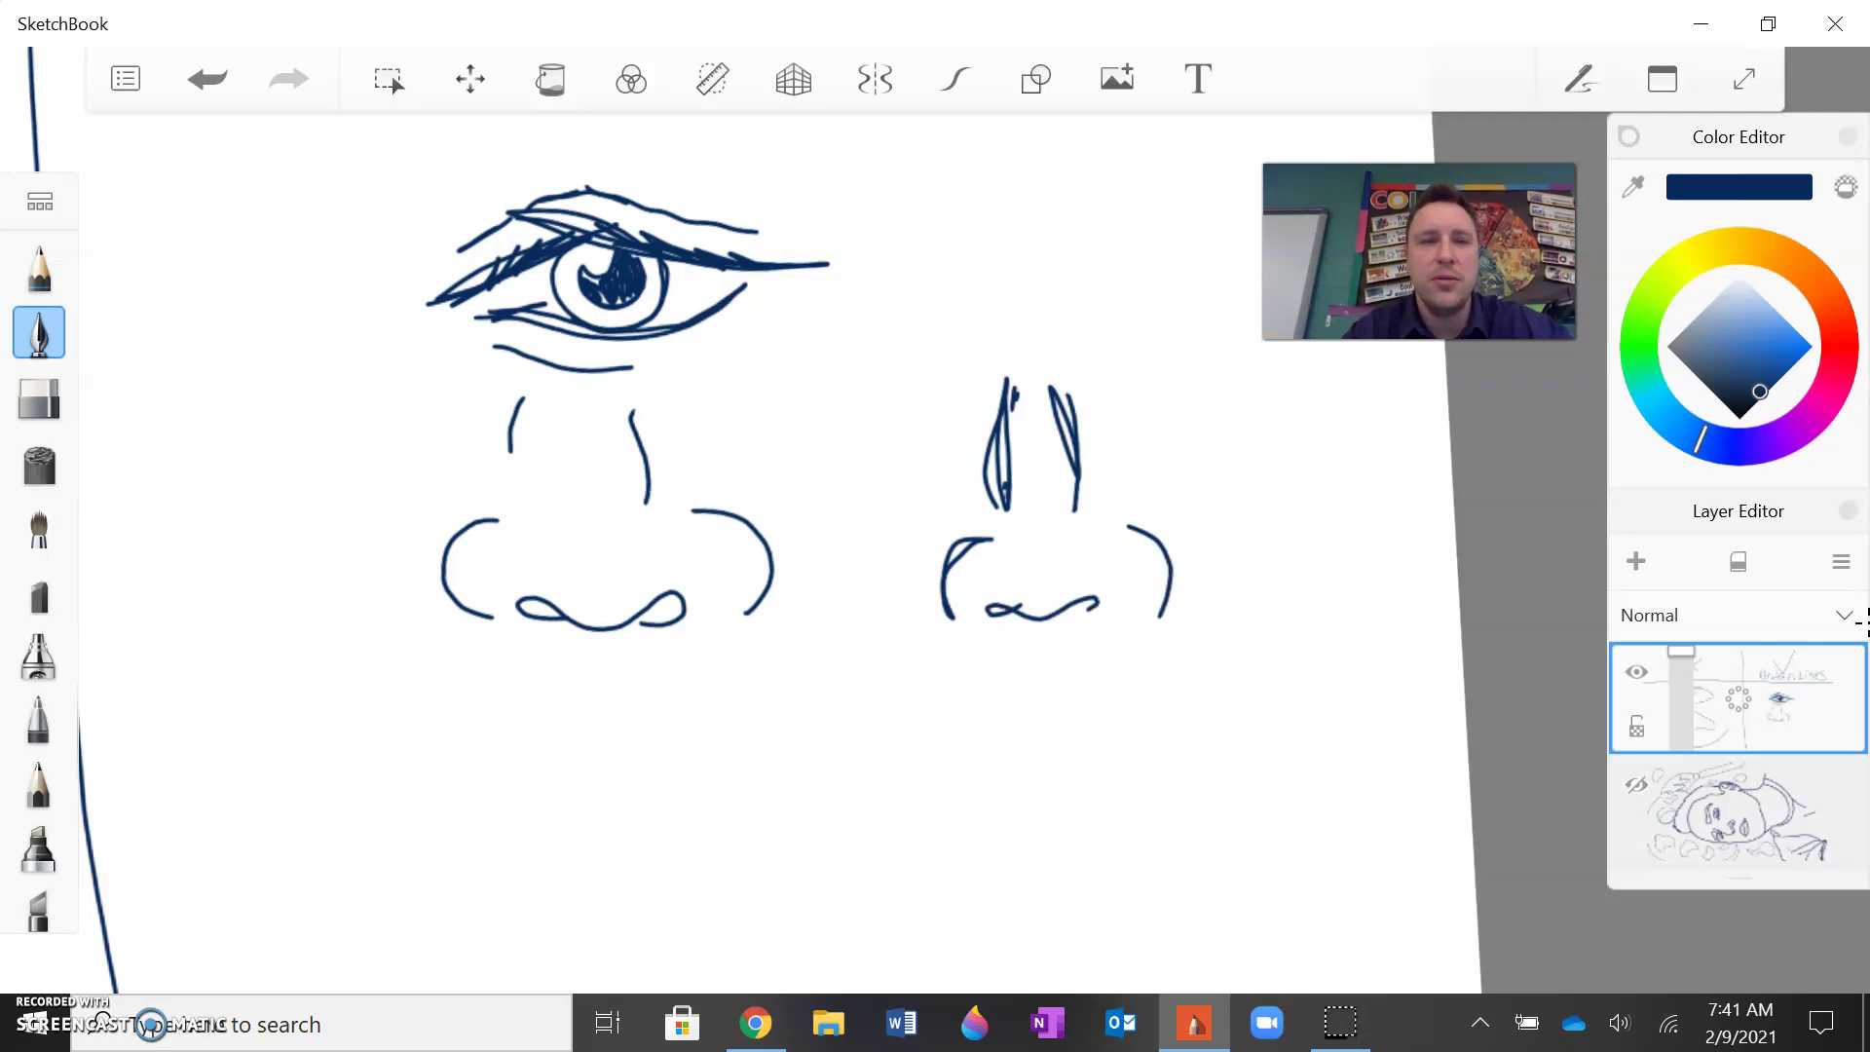
pyautogui.click(39, 397)
pyautogui.moveTo(992, 417); pyautogui.dragTo(1074, 409)
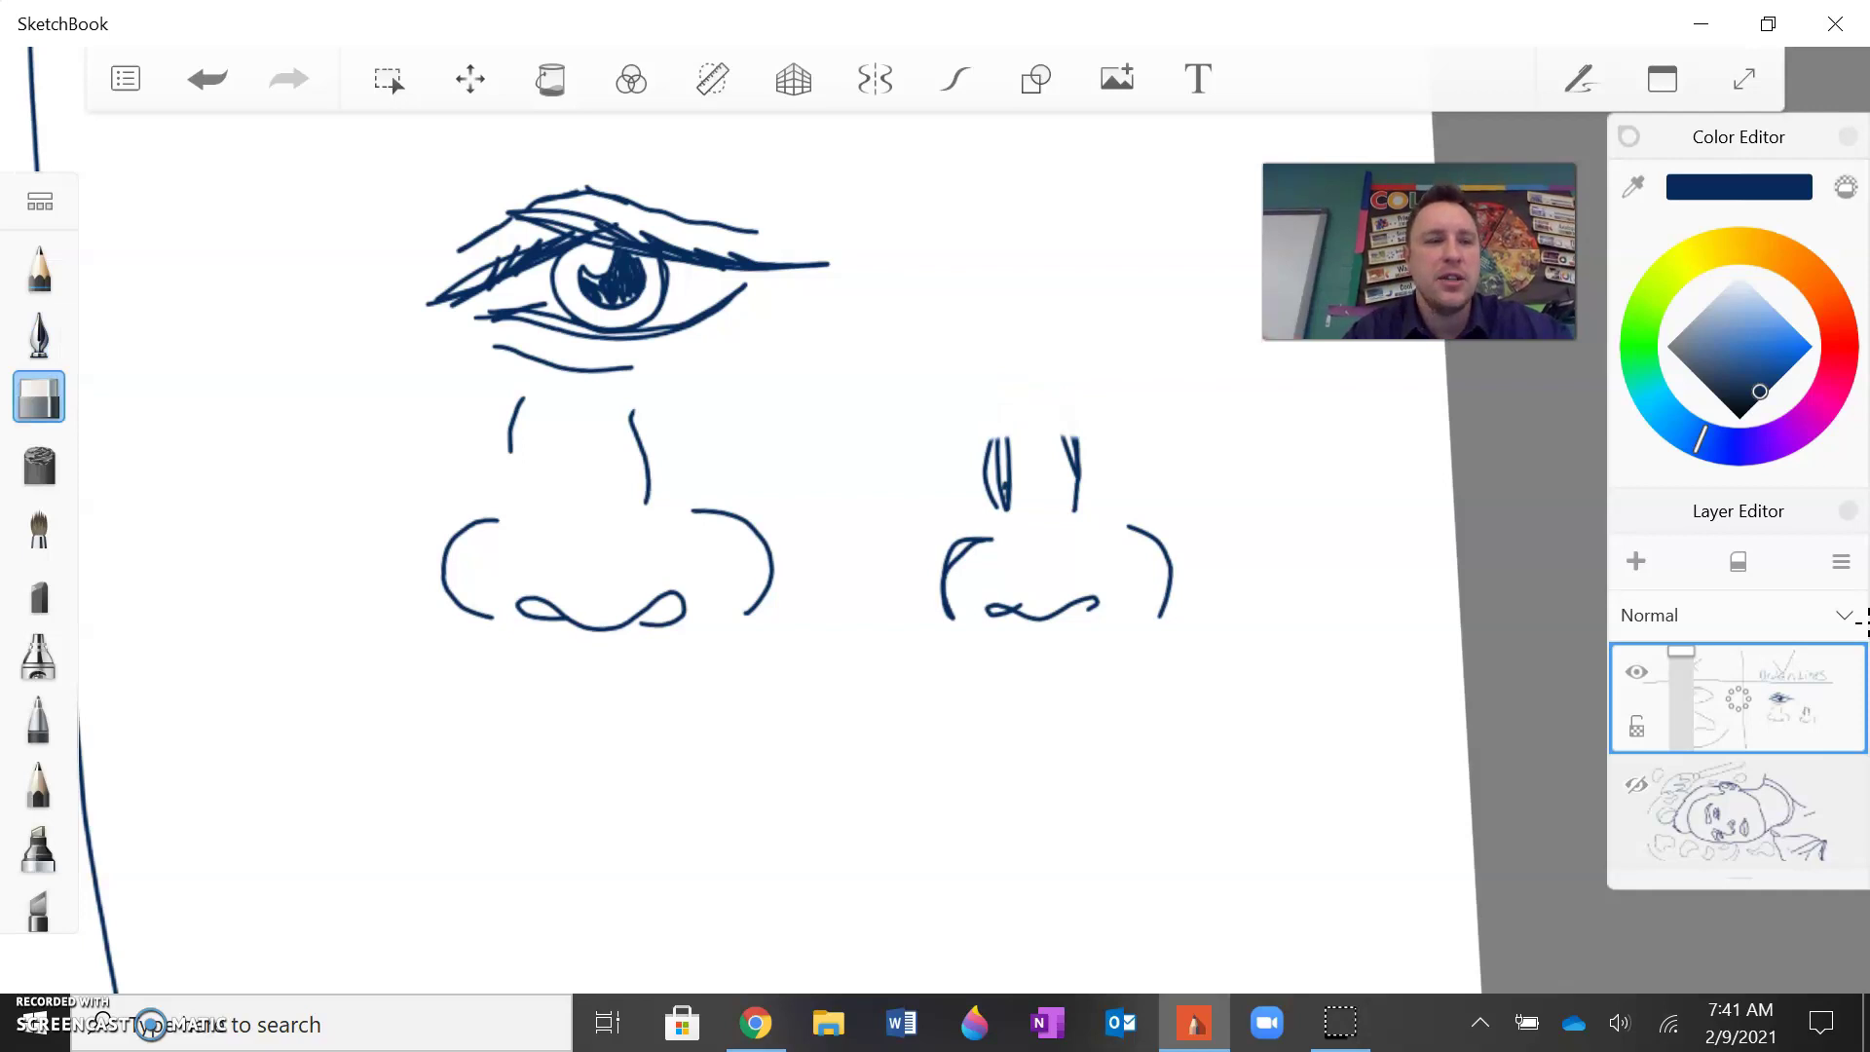
# Step: Draw two small almond-shaped outlines beside the second nose and try erasing across the lower one
pyautogui.click(39, 332)
pyautogui.moveTo(1211, 450)
pyautogui.mouseDown()
pyautogui.moveTo(1127, 445)
pyautogui.moveTo(1202, 438)
pyautogui.moveTo(1185, 471)
pyautogui.mouseUp()
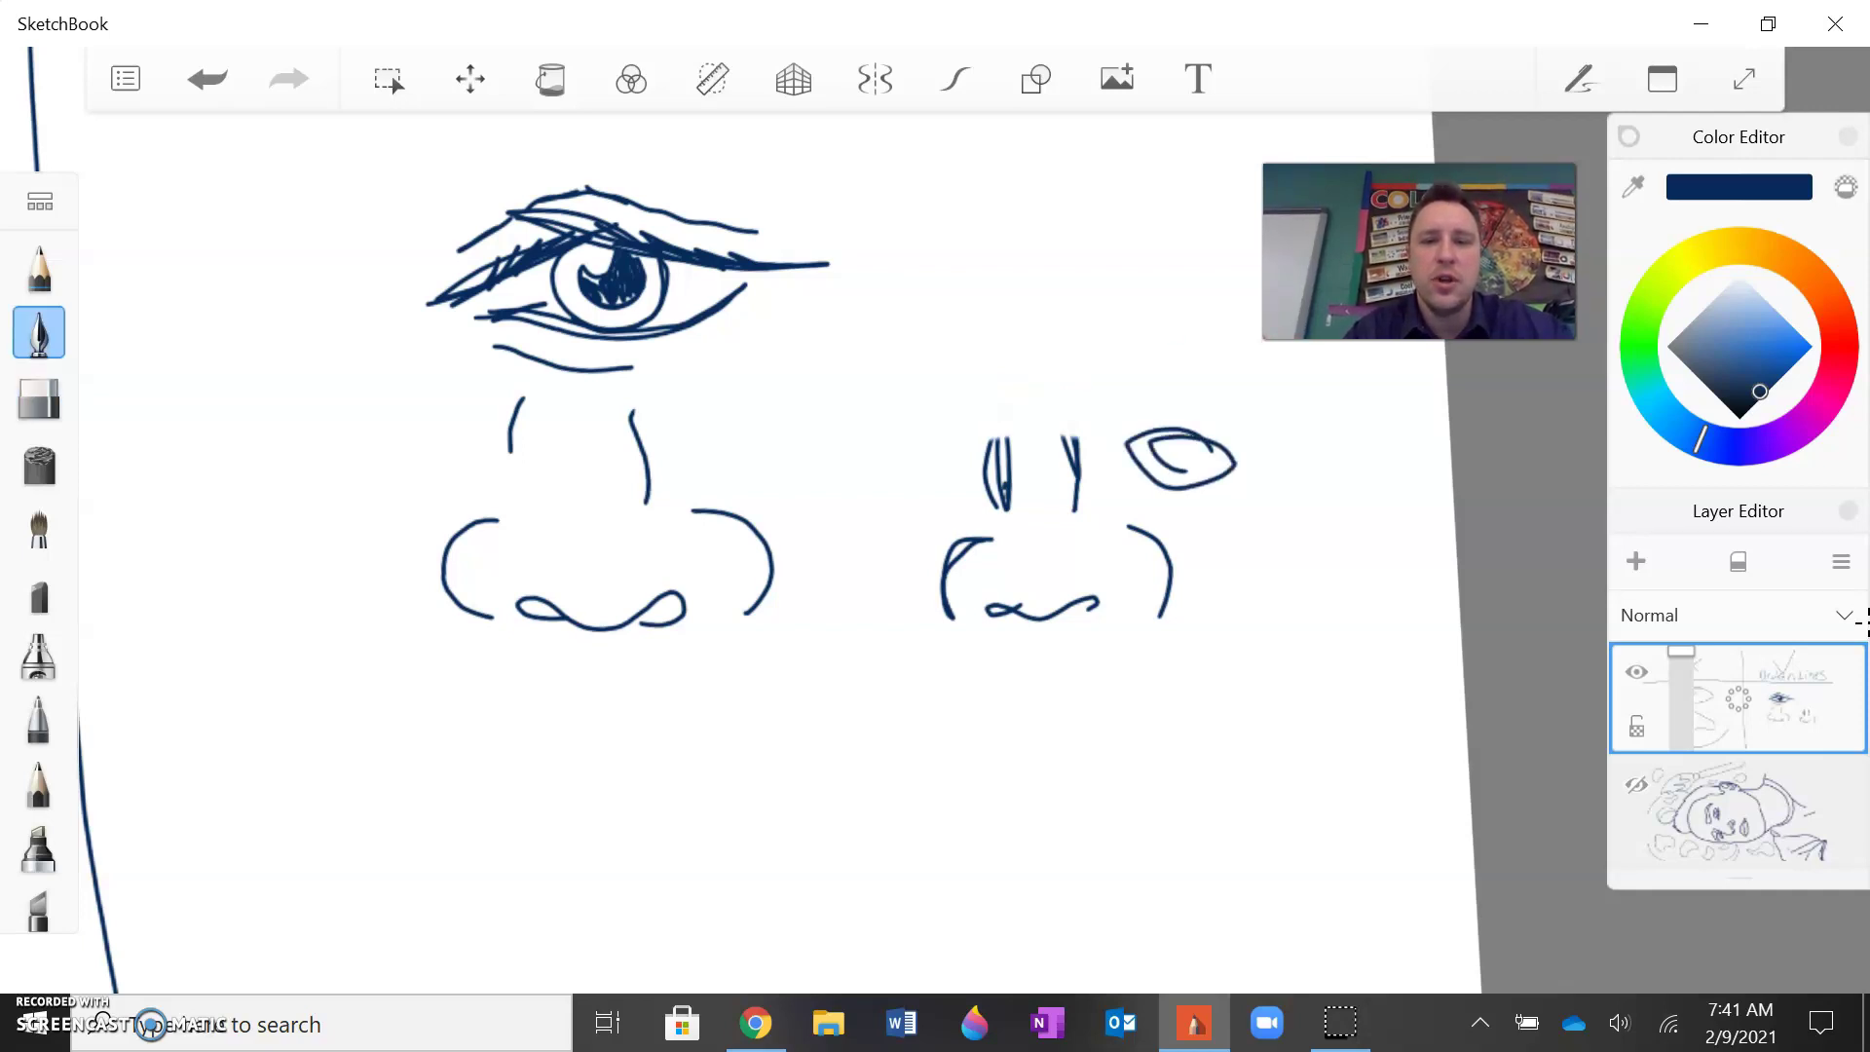
pyautogui.moveTo(1174, 339); pyautogui.dragTo(1237, 370)
pyautogui.press('e')
pyautogui.moveTo(1130, 438); pyautogui.dragTo(1238, 464)
# Step: Undo all strokes of the second nose and the almond shapes beside it
pyautogui.hotkey('ctrl', 'z')
pyautogui.hotkey('ctrl', 'z')
pyautogui.hotkey('ctrl', 'z')
pyautogui.hotkey('ctrl', 'z')
pyautogui.hotkey('ctrl', 'z')
pyautogui.hotkey('ctrl', 'z')
pyautogui.hotkey('ctrl', 'z')
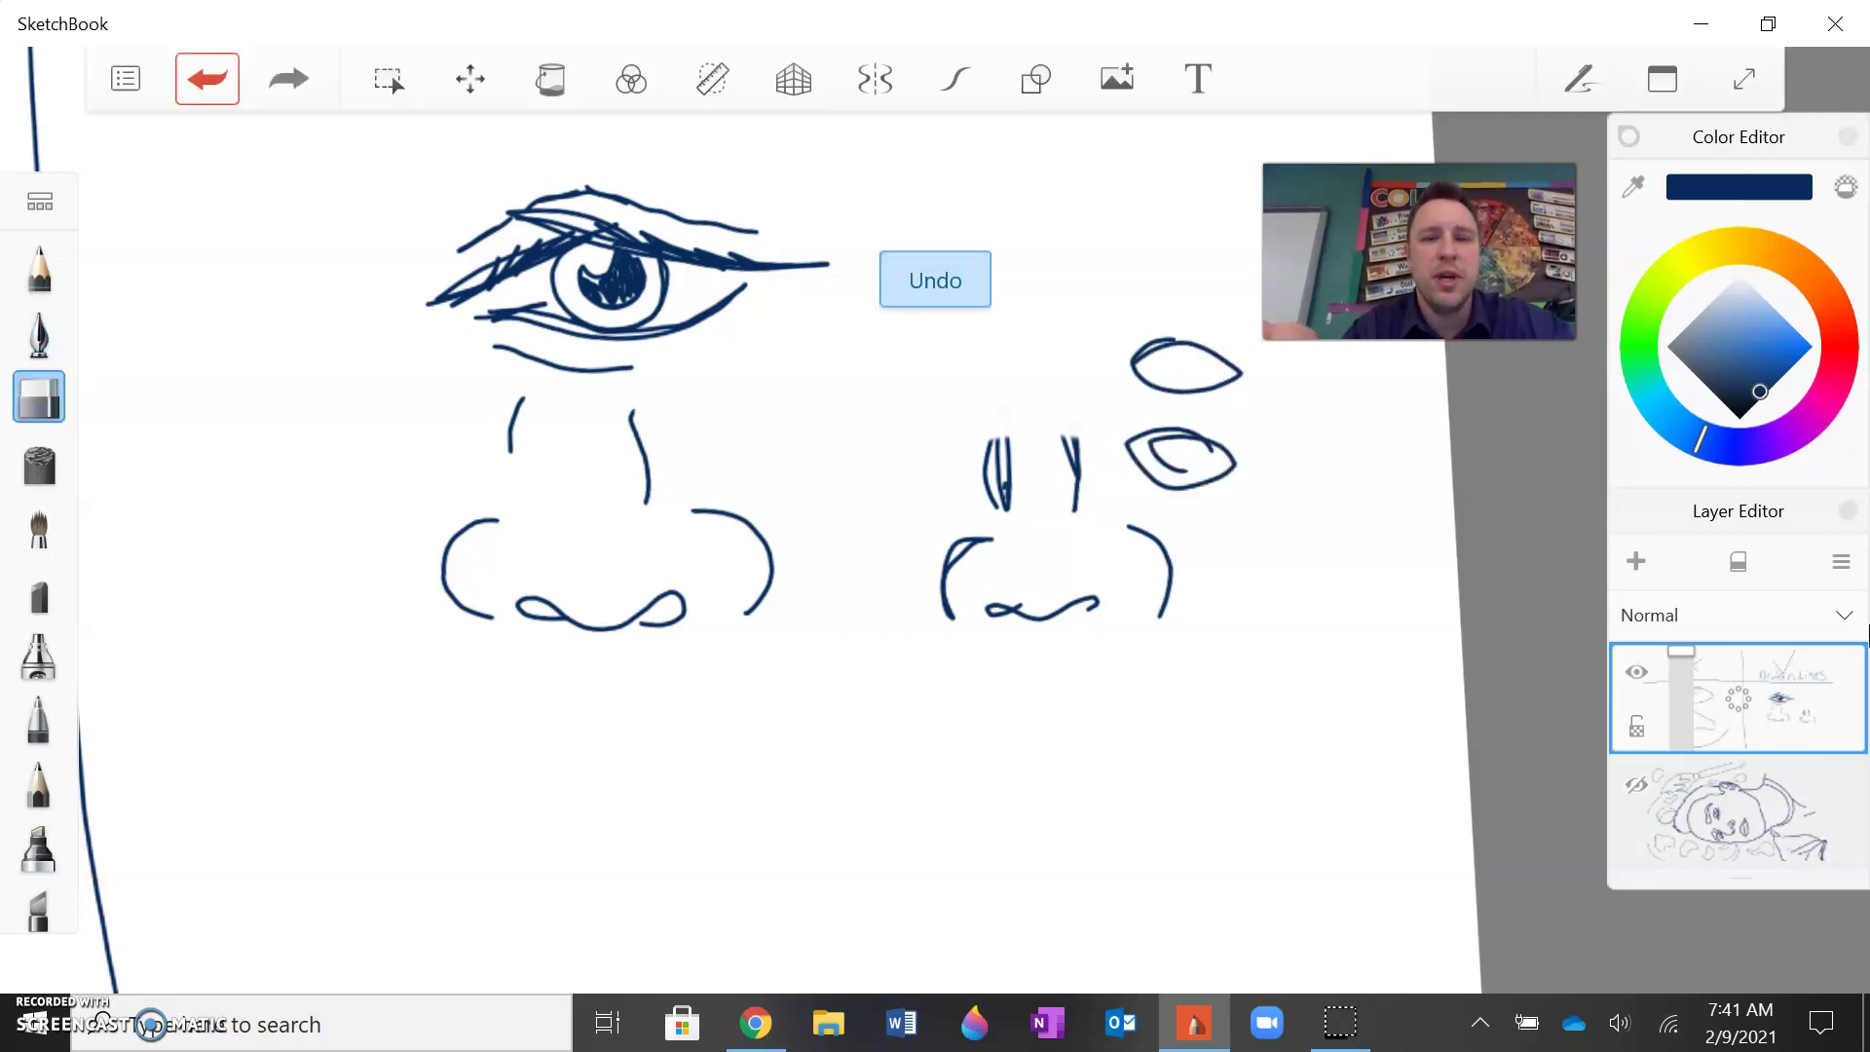
pyautogui.hotkey('ctrl', 'z')
pyautogui.hotkey('ctrl', 'z')
pyautogui.hotkey('ctrl', 'z')
pyautogui.hotkey('ctrl', 'z')
pyautogui.hotkey('ctrl', 'z')
pyautogui.hotkey('ctrl', 'z')
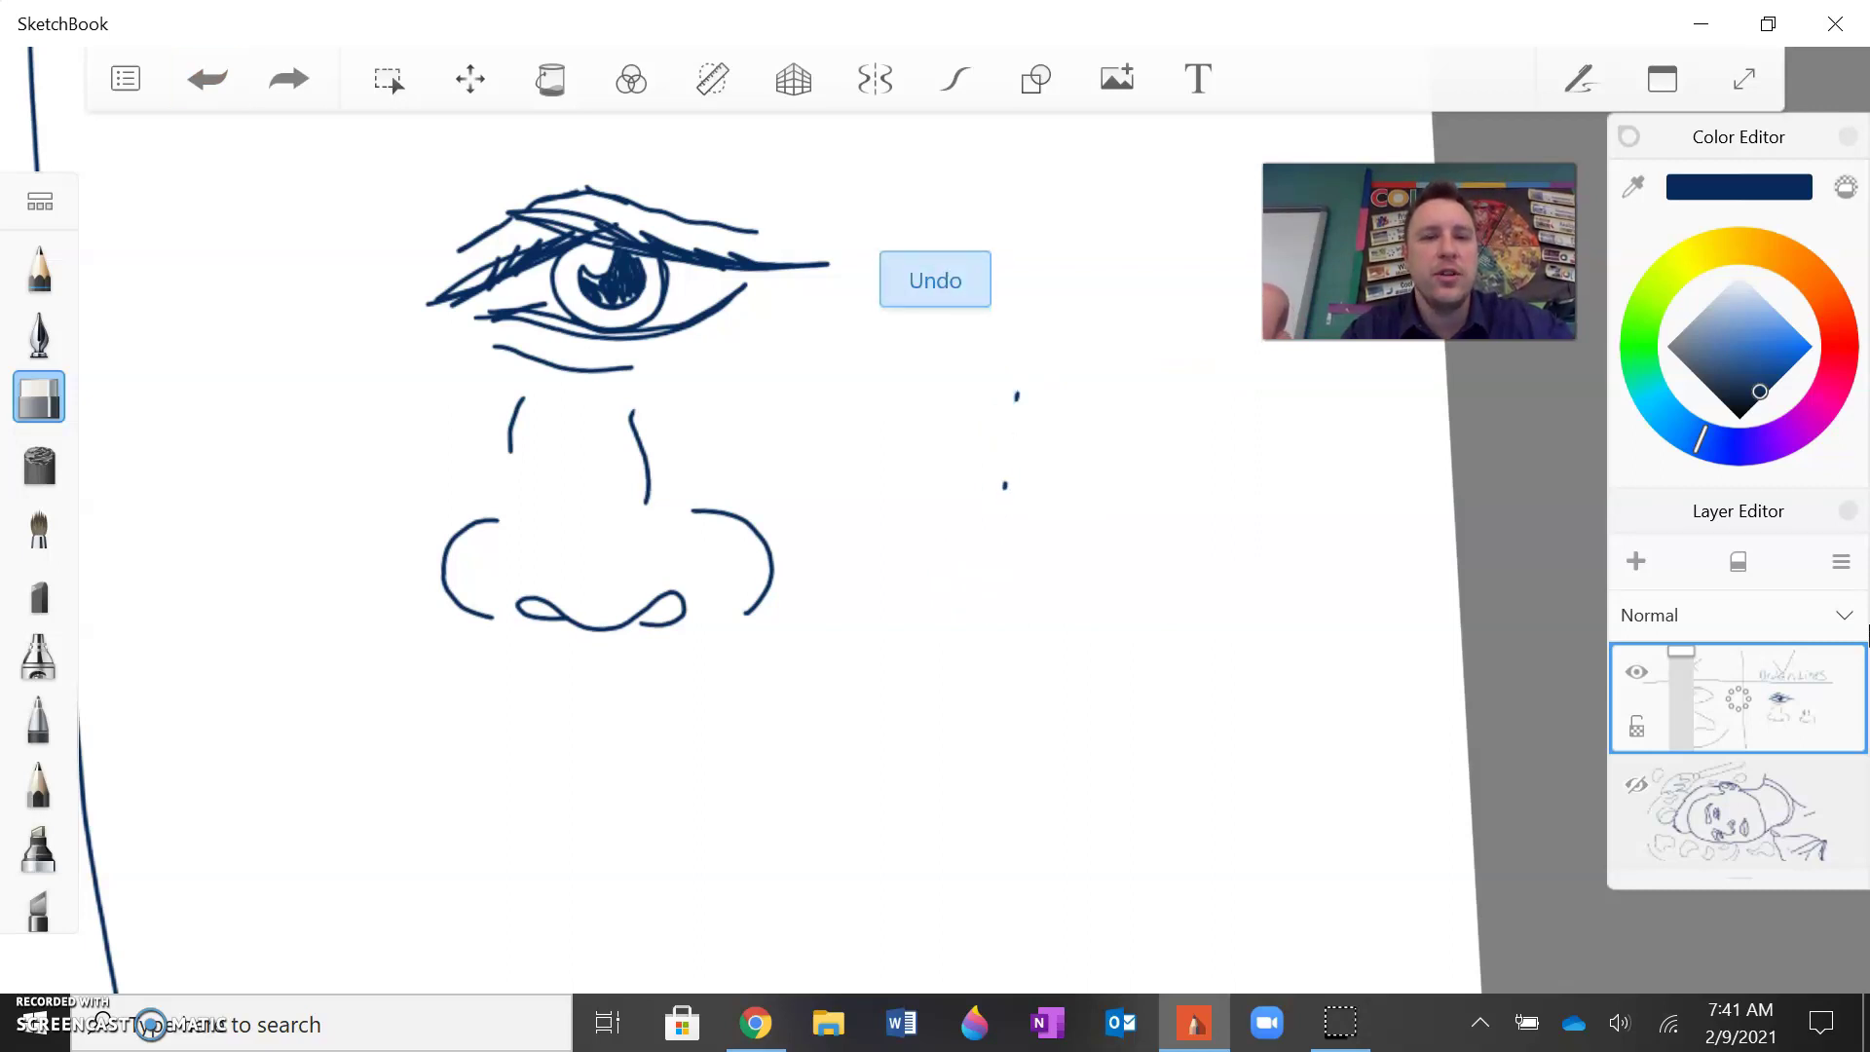
pyautogui.hotkey('ctrl', 'z')
pyautogui.hotkey('ctrl', 'z')
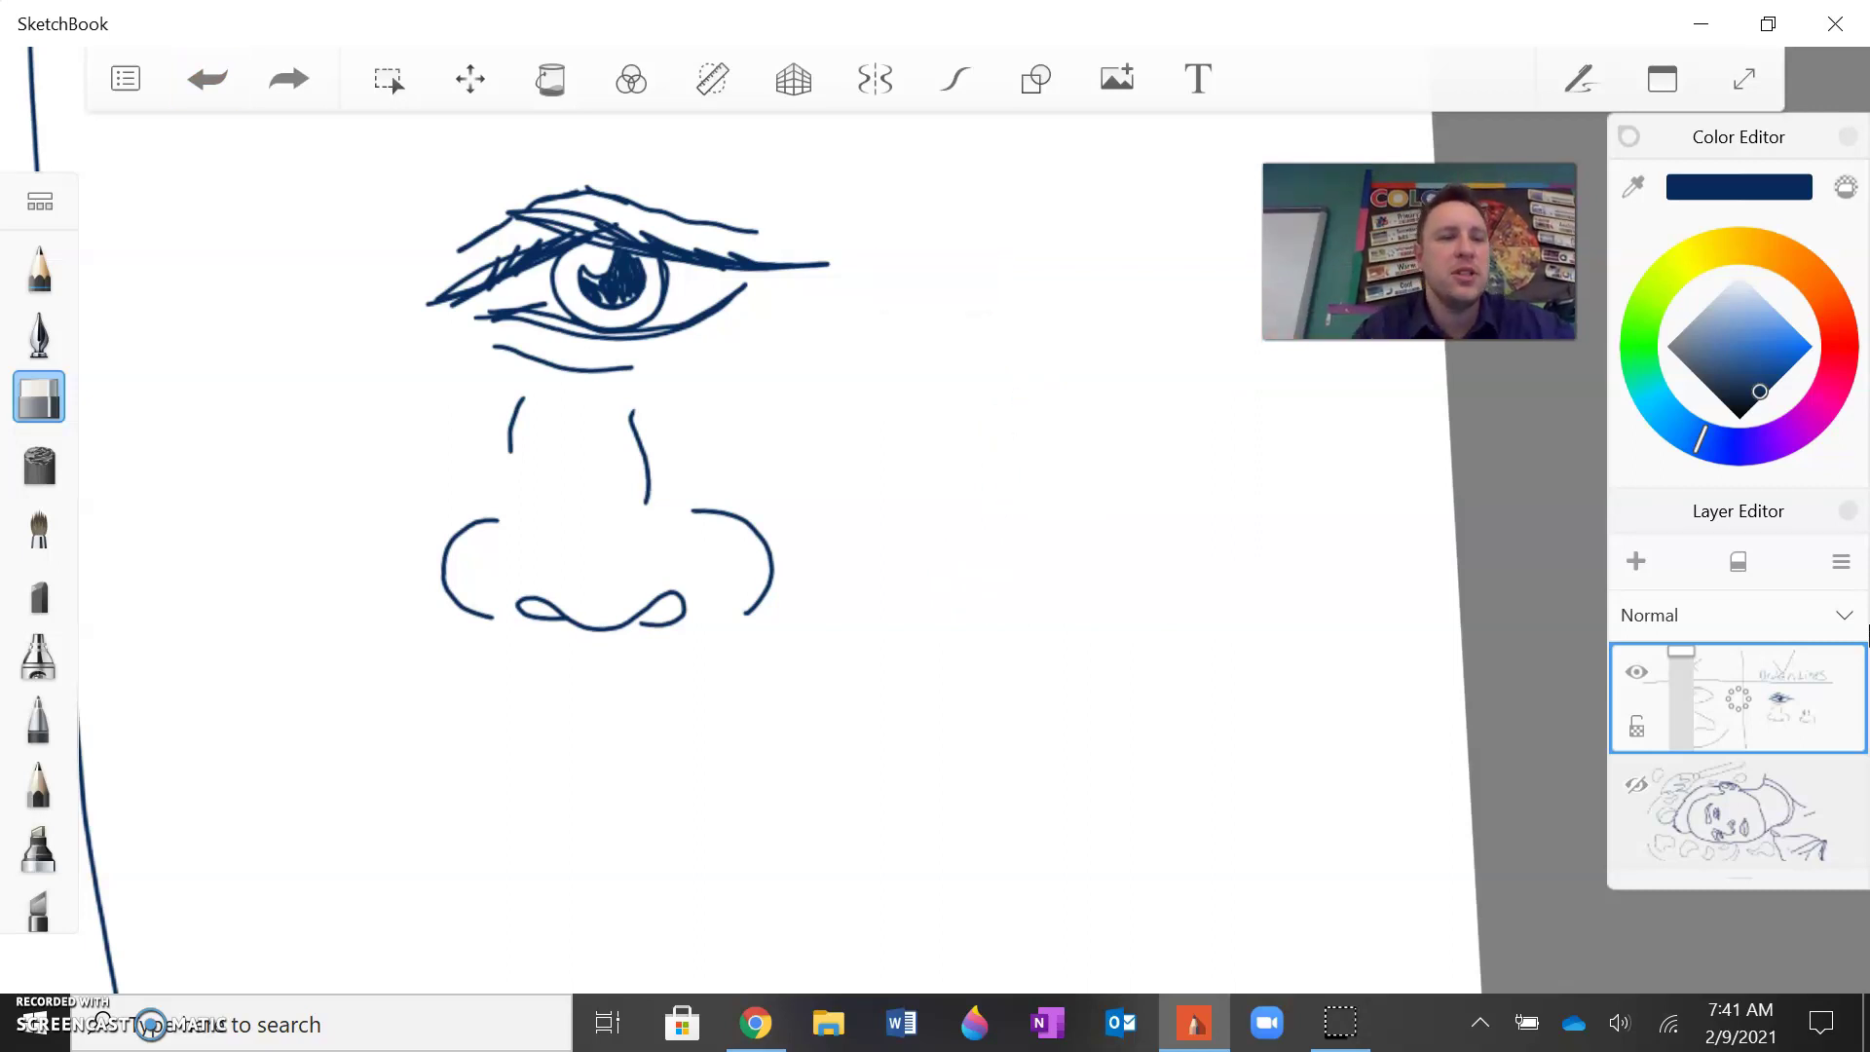
# Step: Draw a mouth below the nose with a wavy upper lip, a curved lower lip and a dividing line between them
pyautogui.click(39, 332)
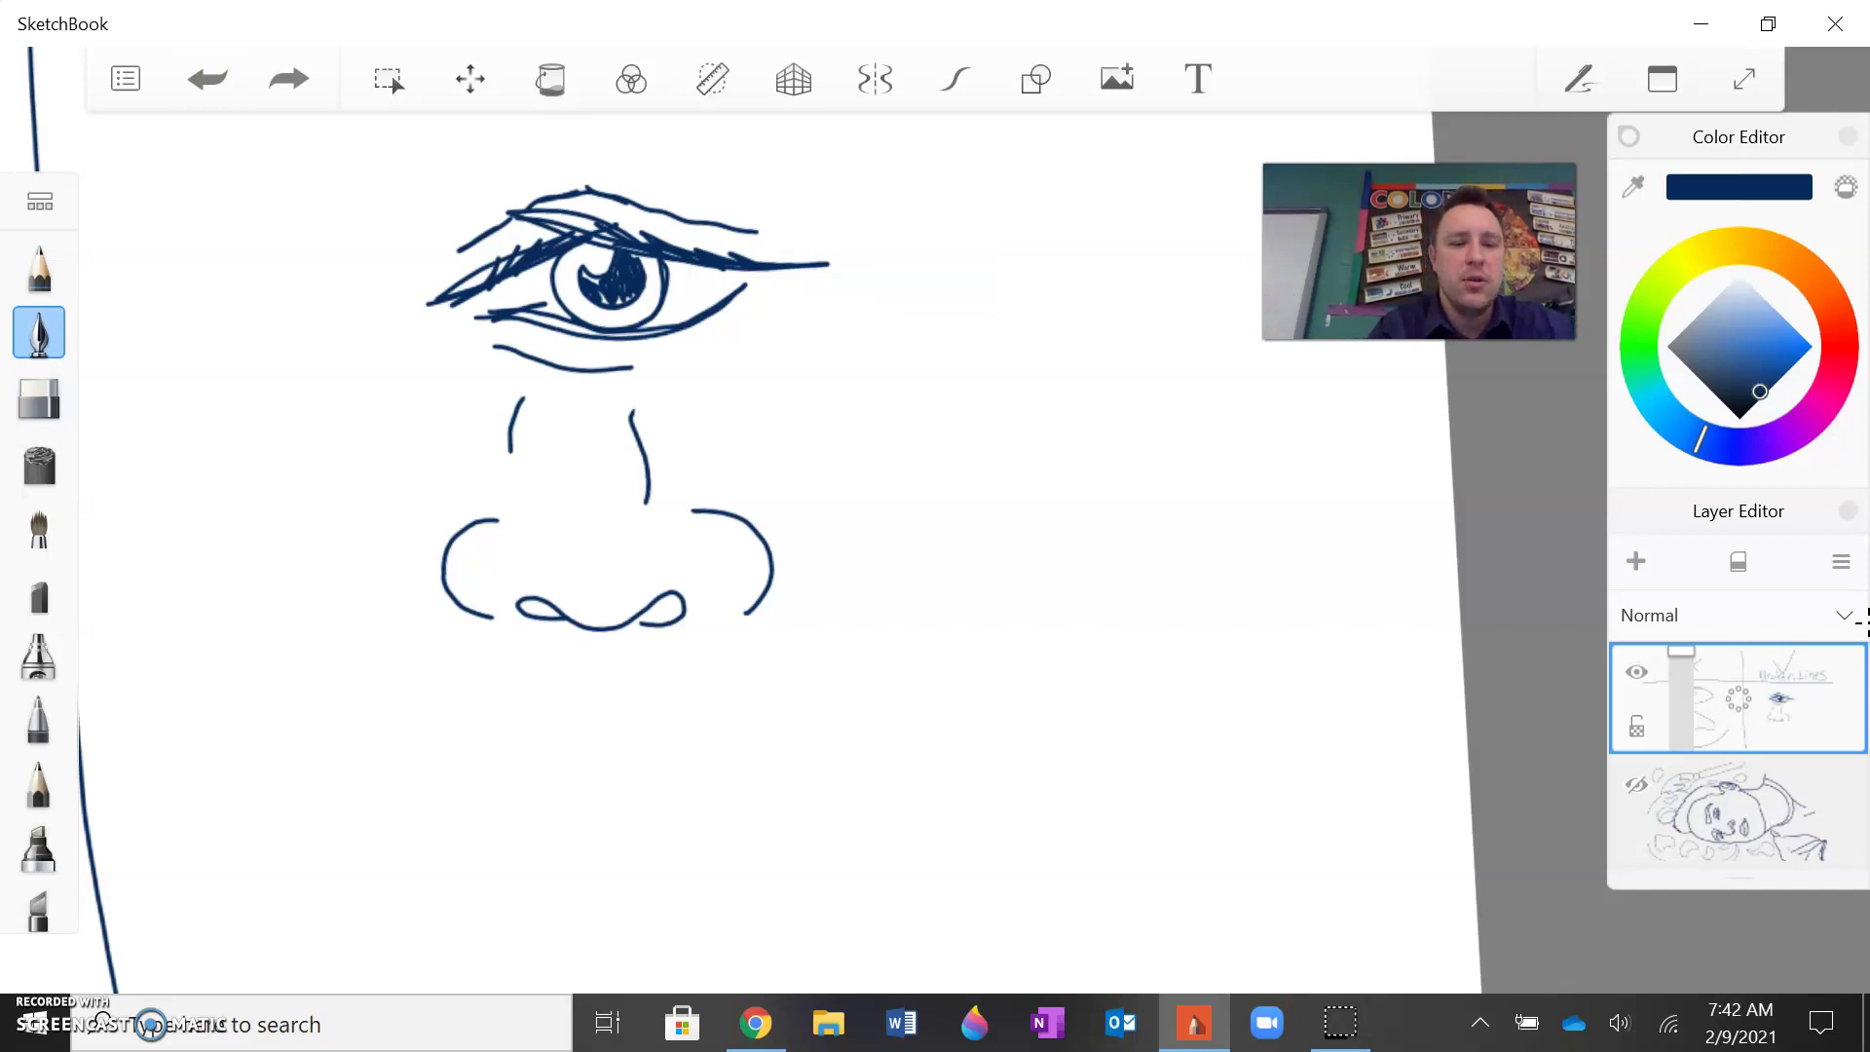
pyautogui.moveTo(343, 785)
pyautogui.mouseDown()
pyautogui.moveTo(617, 761)
pyautogui.moveTo(769, 802)
pyautogui.mouseUp()
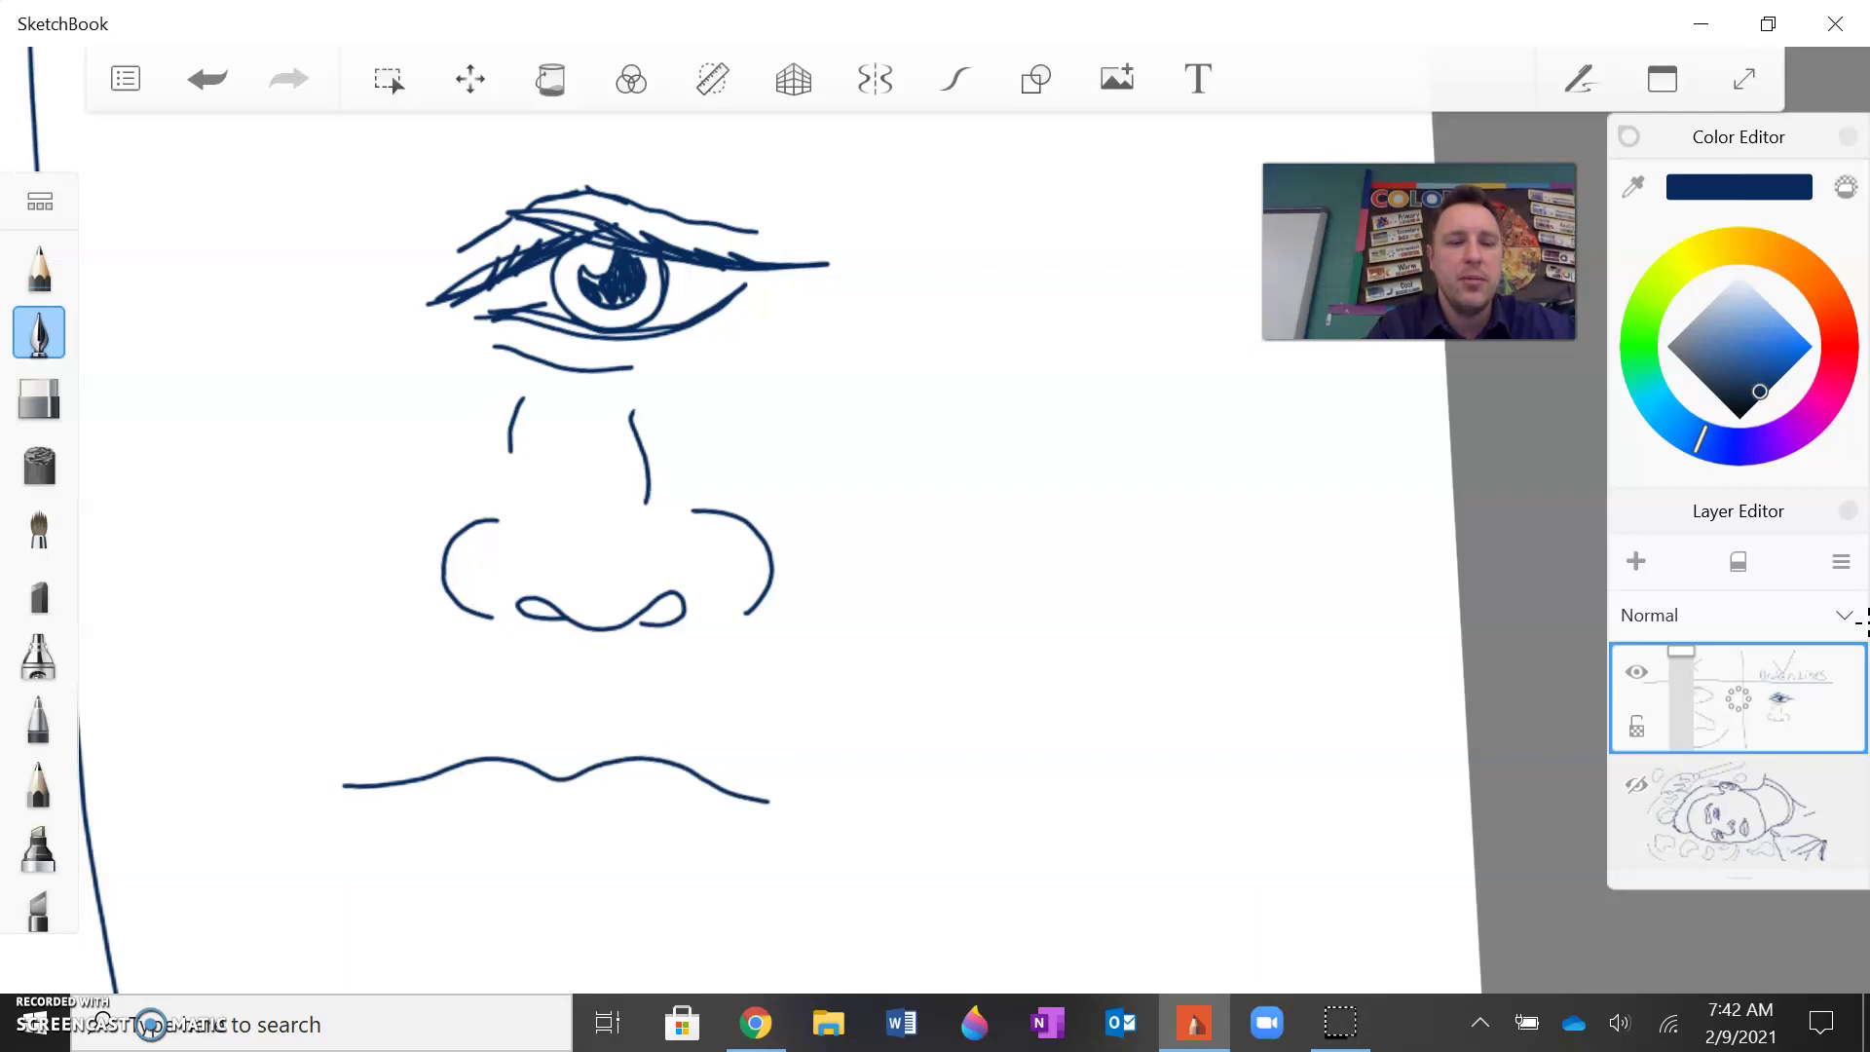
pyautogui.moveTo(360, 826)
pyautogui.mouseDown()
pyautogui.moveTo(429, 866)
pyautogui.moveTo(563, 892)
pyautogui.moveTo(766, 835)
pyautogui.mouseUp()
pyautogui.moveTo(331, 803)
pyautogui.mouseDown()
pyautogui.moveTo(555, 829)
pyautogui.moveTo(793, 811)
pyautogui.mouseUp()
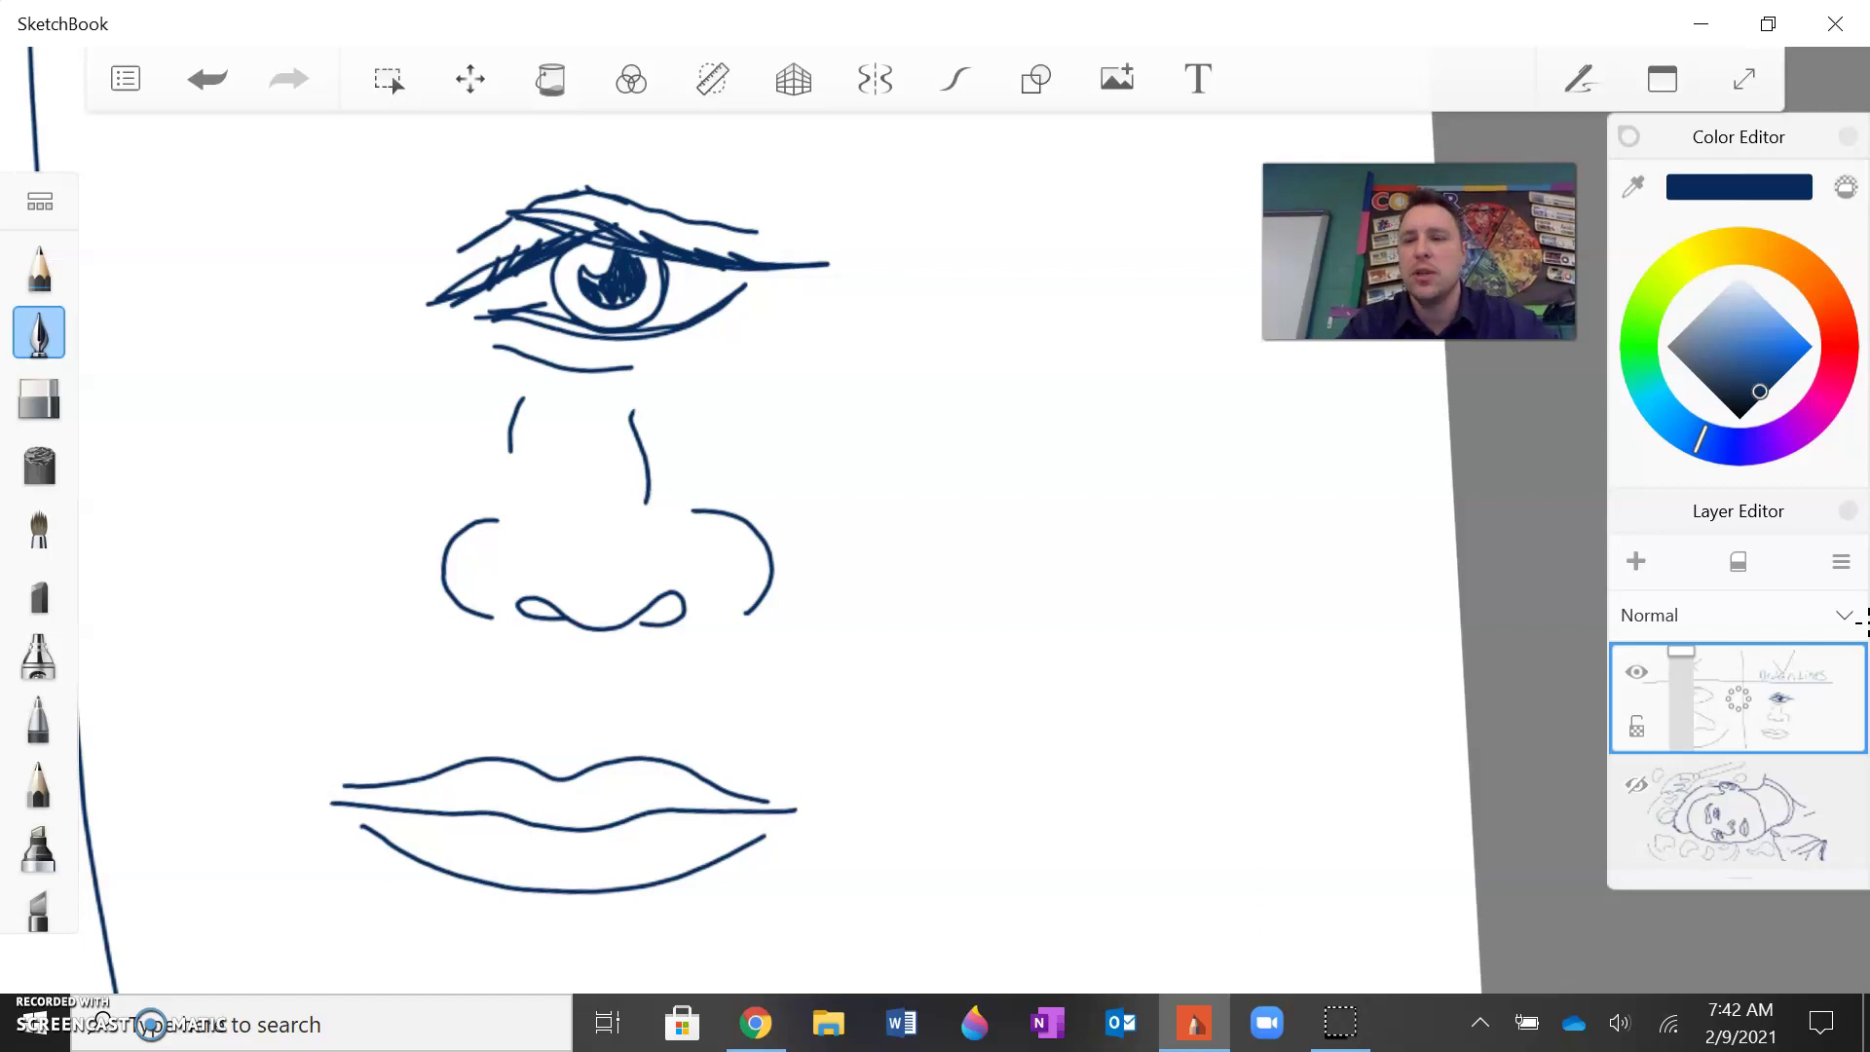
# Step: Sketch a second mouth beside the nose with a thin upper lip, and redraw its lower lip with a deeper curve
pyautogui.moveTo(1335, 224); pyautogui.dragTo(1071, 217)
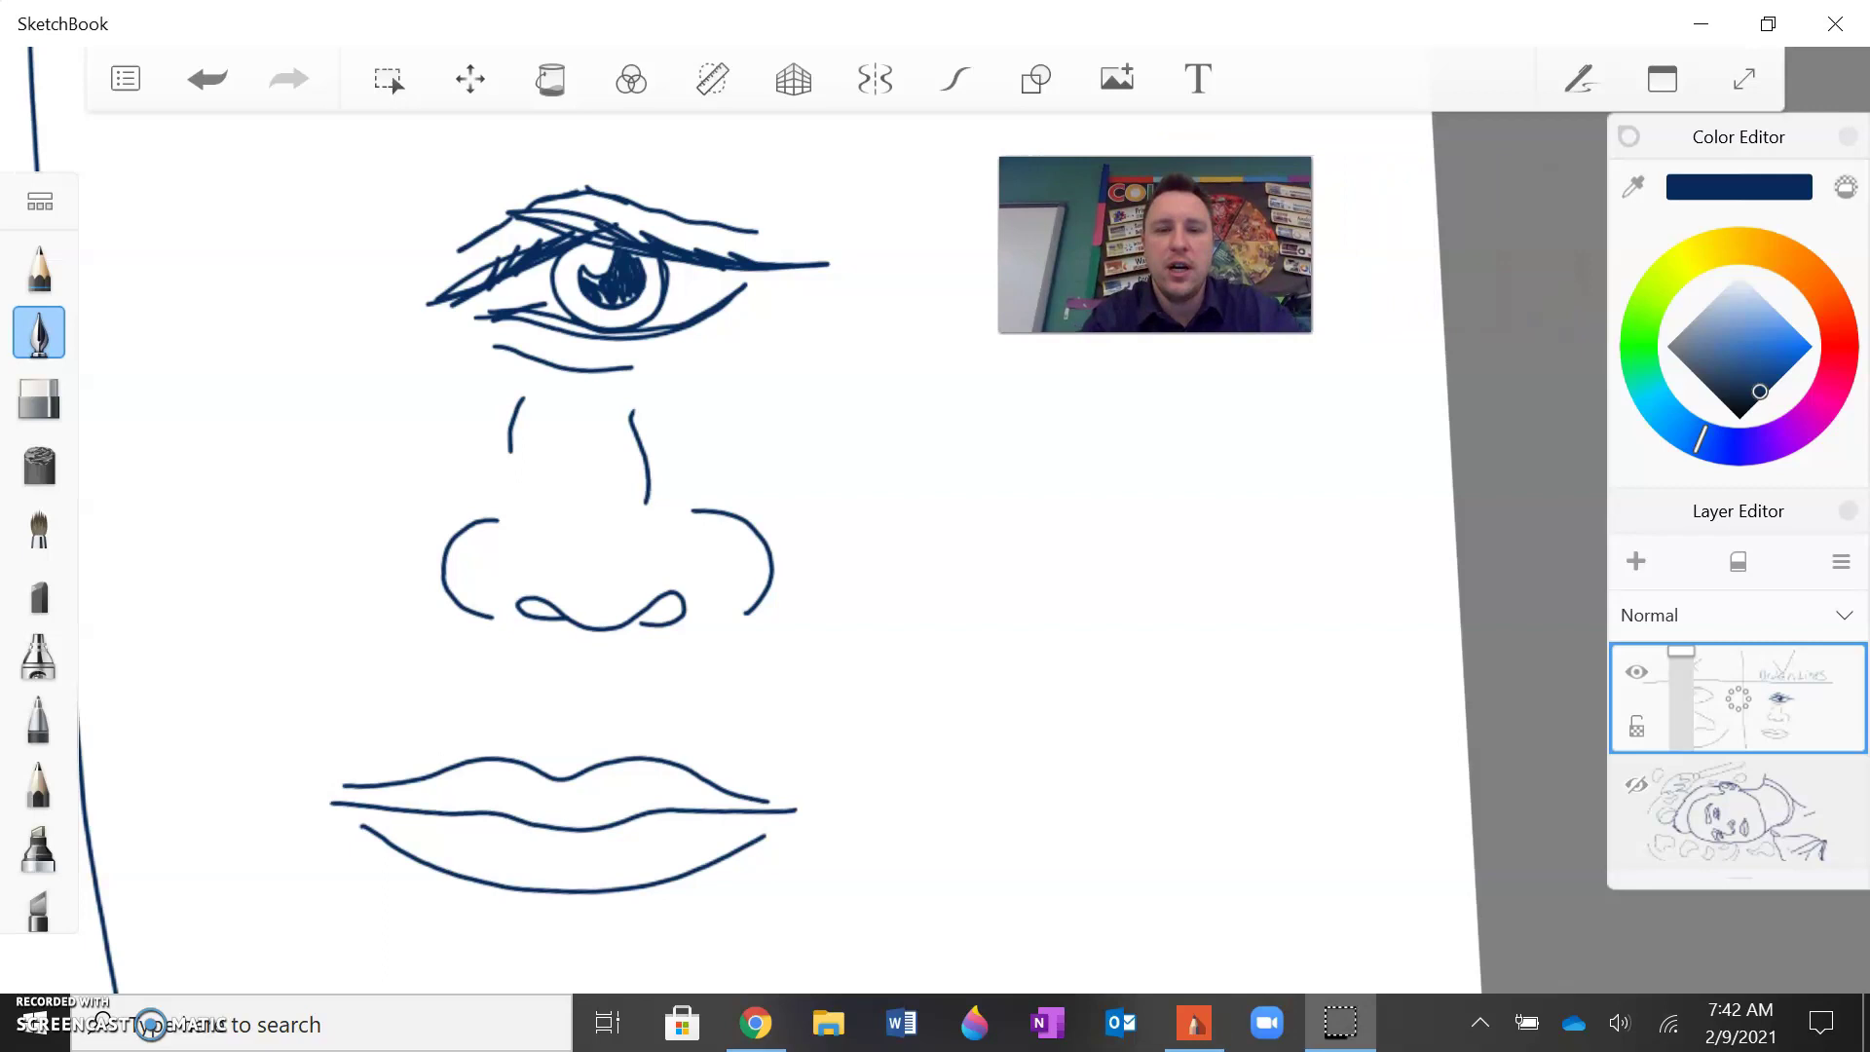
pyautogui.moveTo(914, 536)
pyautogui.mouseDown()
pyautogui.moveTo(974, 488)
pyautogui.moveTo(1279, 501)
pyautogui.mouseUp()
pyautogui.moveTo(914, 539)
pyautogui.mouseDown()
pyautogui.moveTo(1213, 492)
pyautogui.moveTo(1285, 500)
pyautogui.mouseUp()
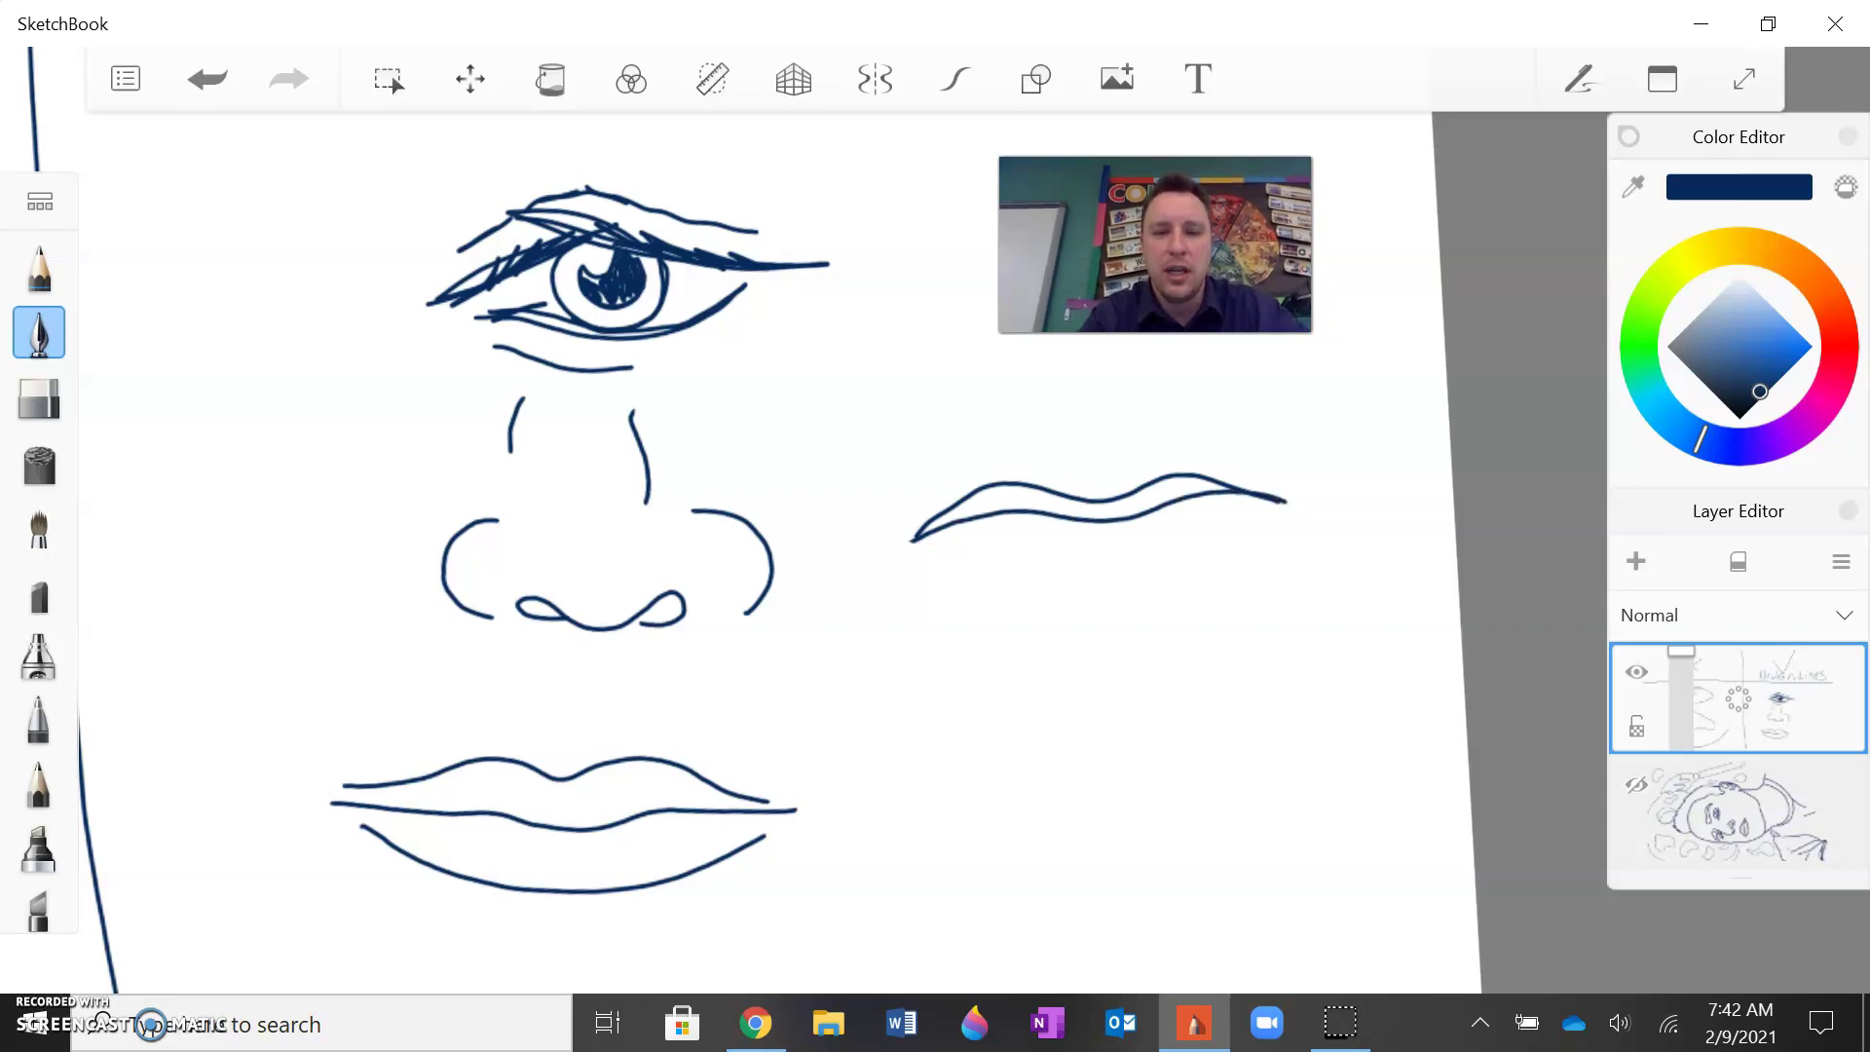
pyautogui.moveTo(923, 555)
pyautogui.mouseDown()
pyautogui.moveTo(1093, 573)
pyautogui.moveTo(1263, 511)
pyautogui.mouseUp()
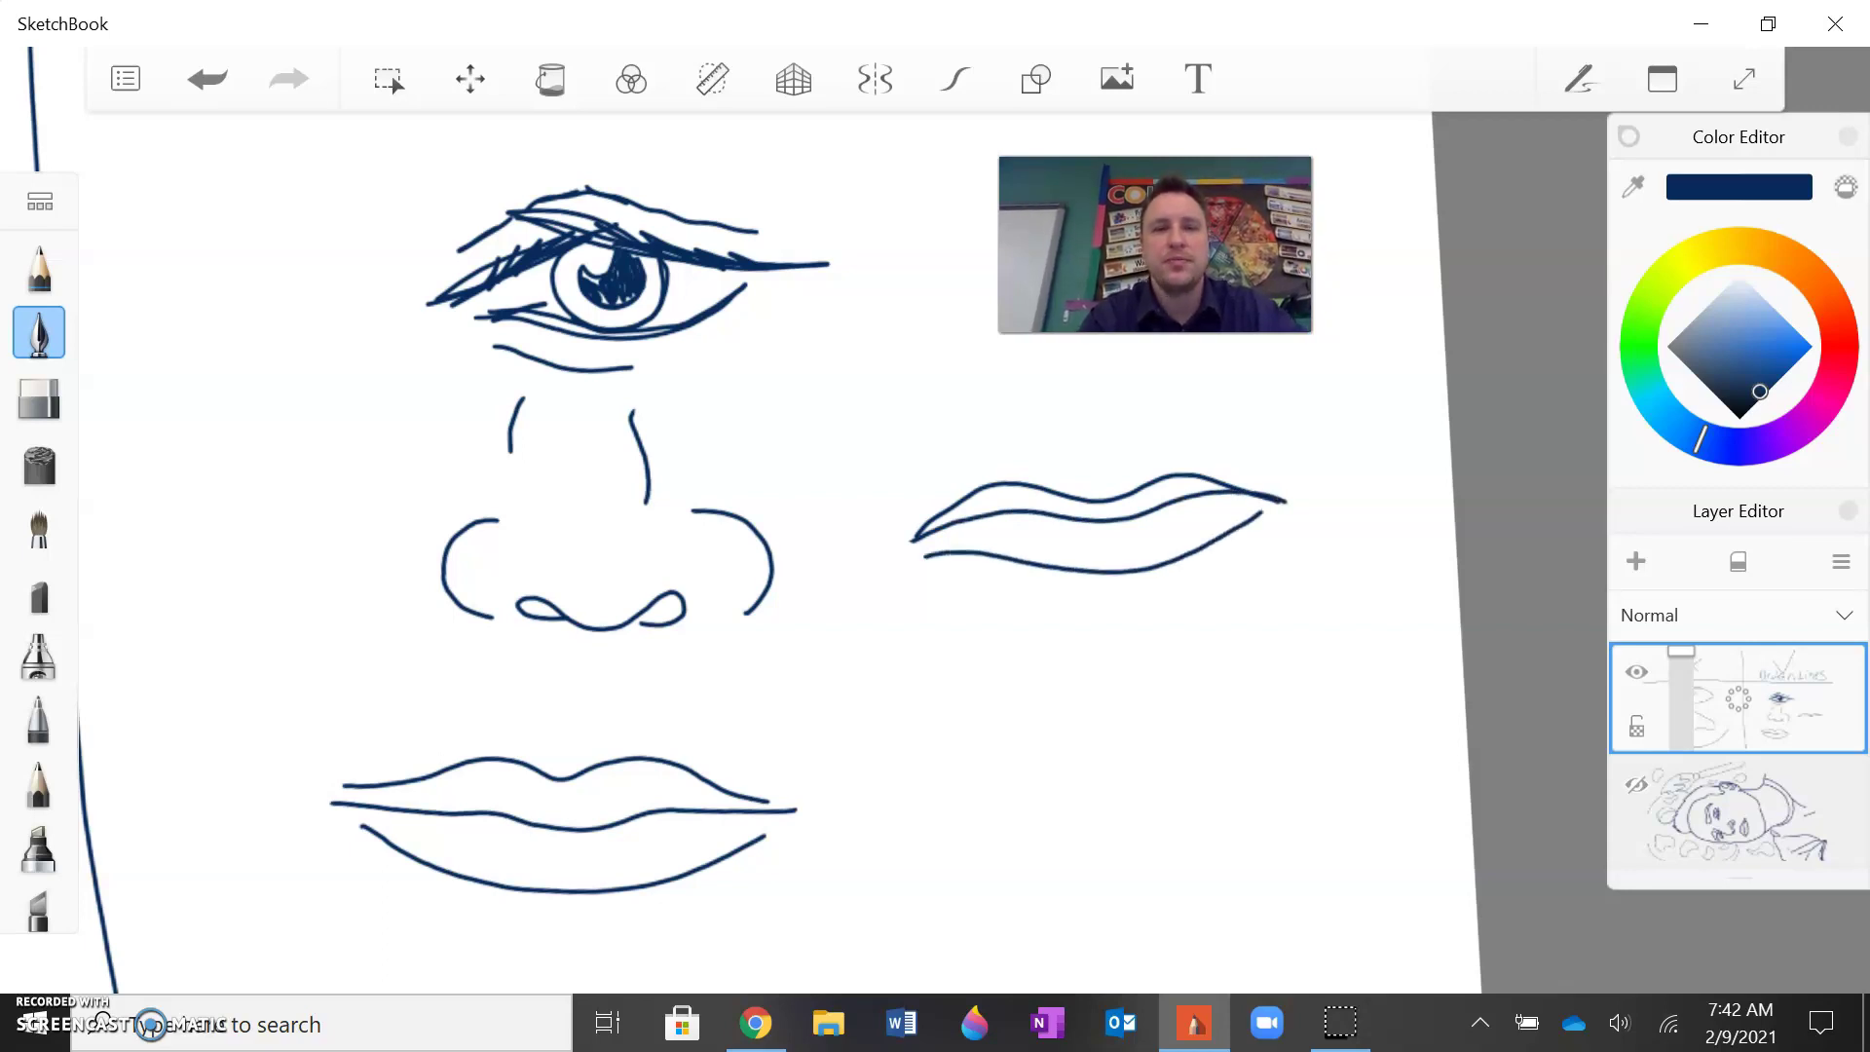
pyautogui.click(208, 79)
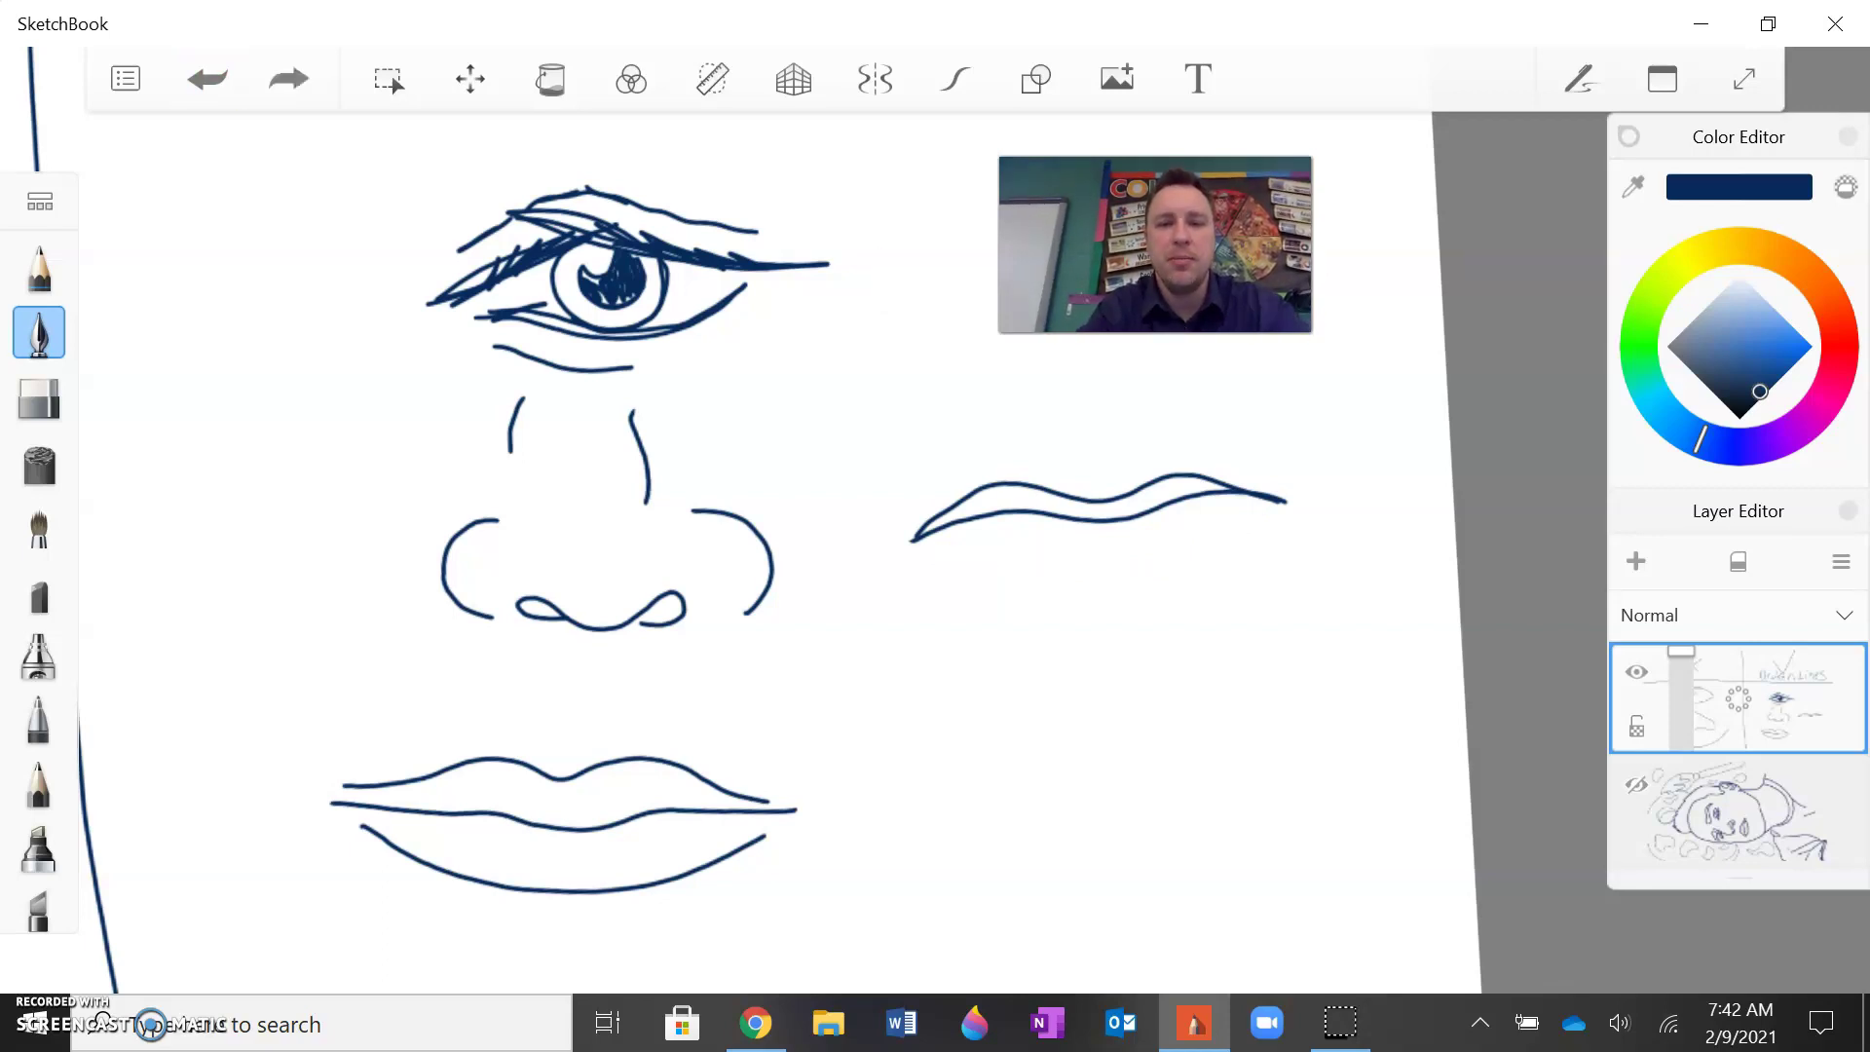
pyautogui.moveTo(903, 561)
pyautogui.mouseDown()
pyautogui.moveTo(1110, 600)
pyautogui.moveTo(1276, 521)
pyautogui.mouseUp()
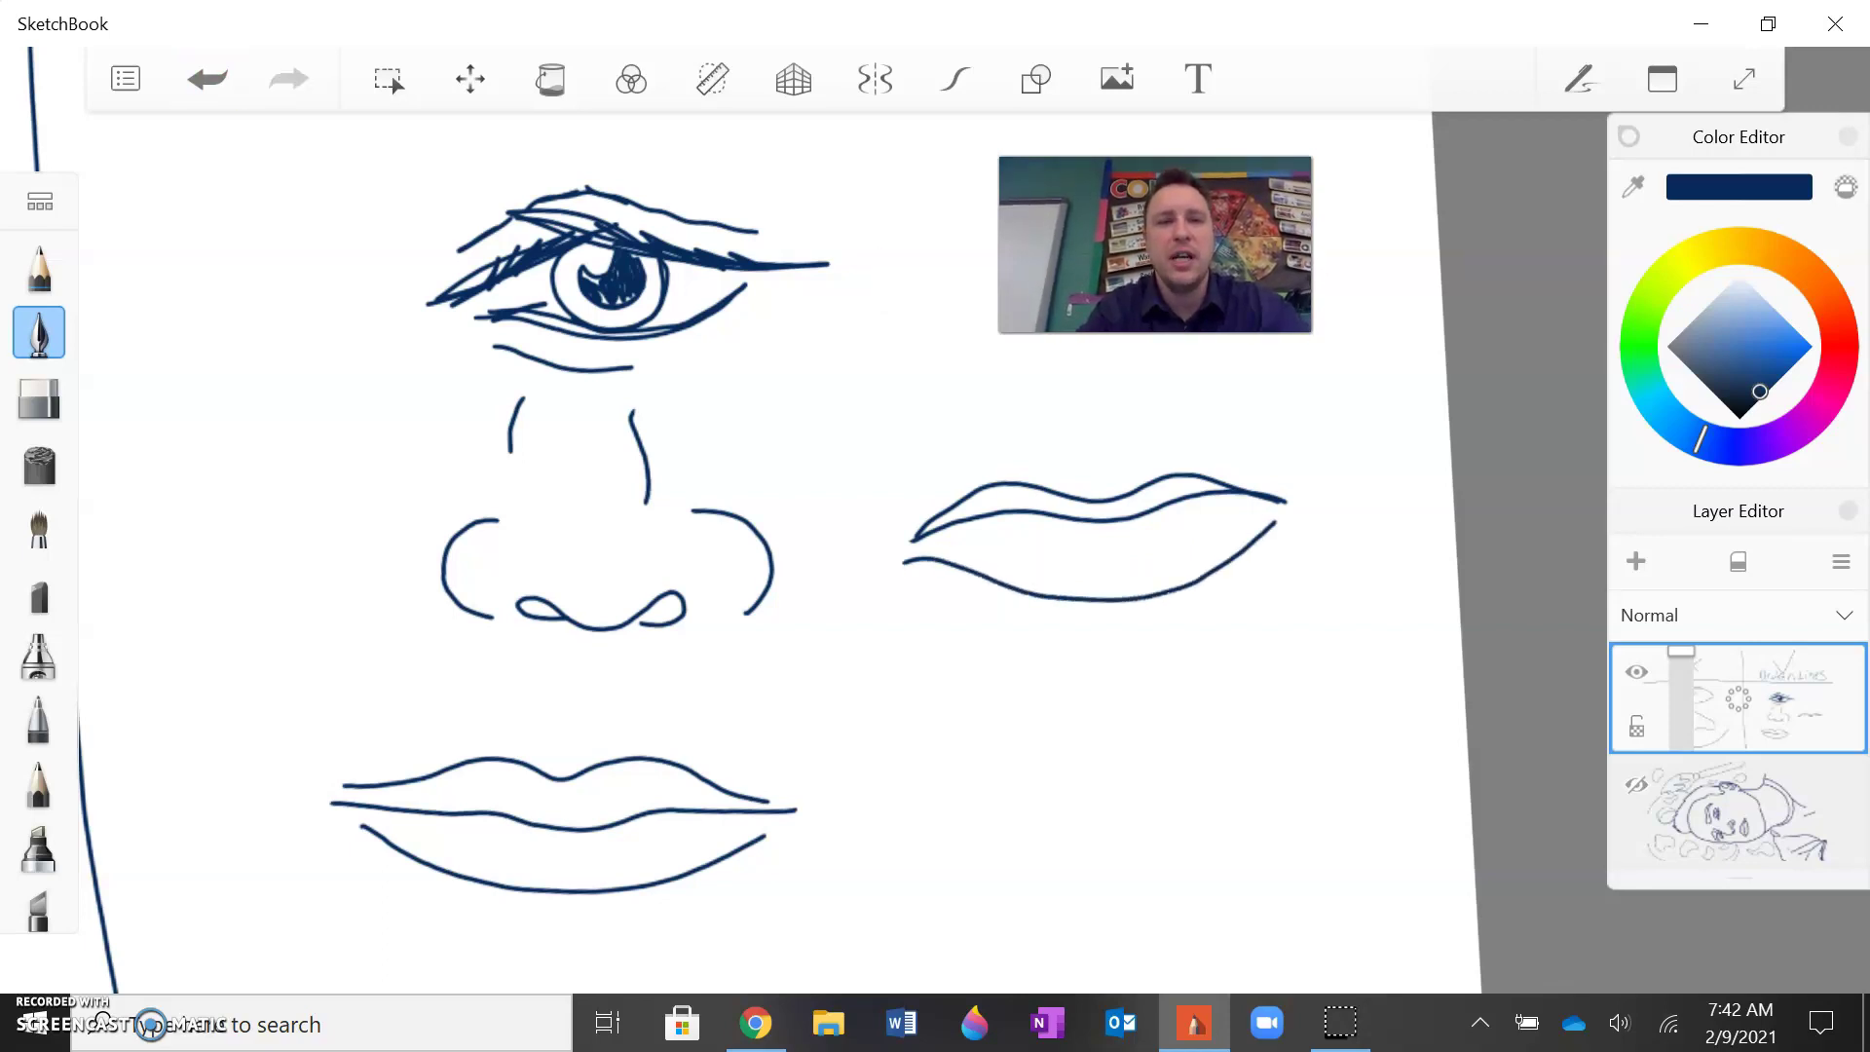
# Step: Undo the second mouth's dividing line and lower lip, and redraw them lower to make the upper lip fuller
pyautogui.click(208, 78)
pyautogui.click(207, 79)
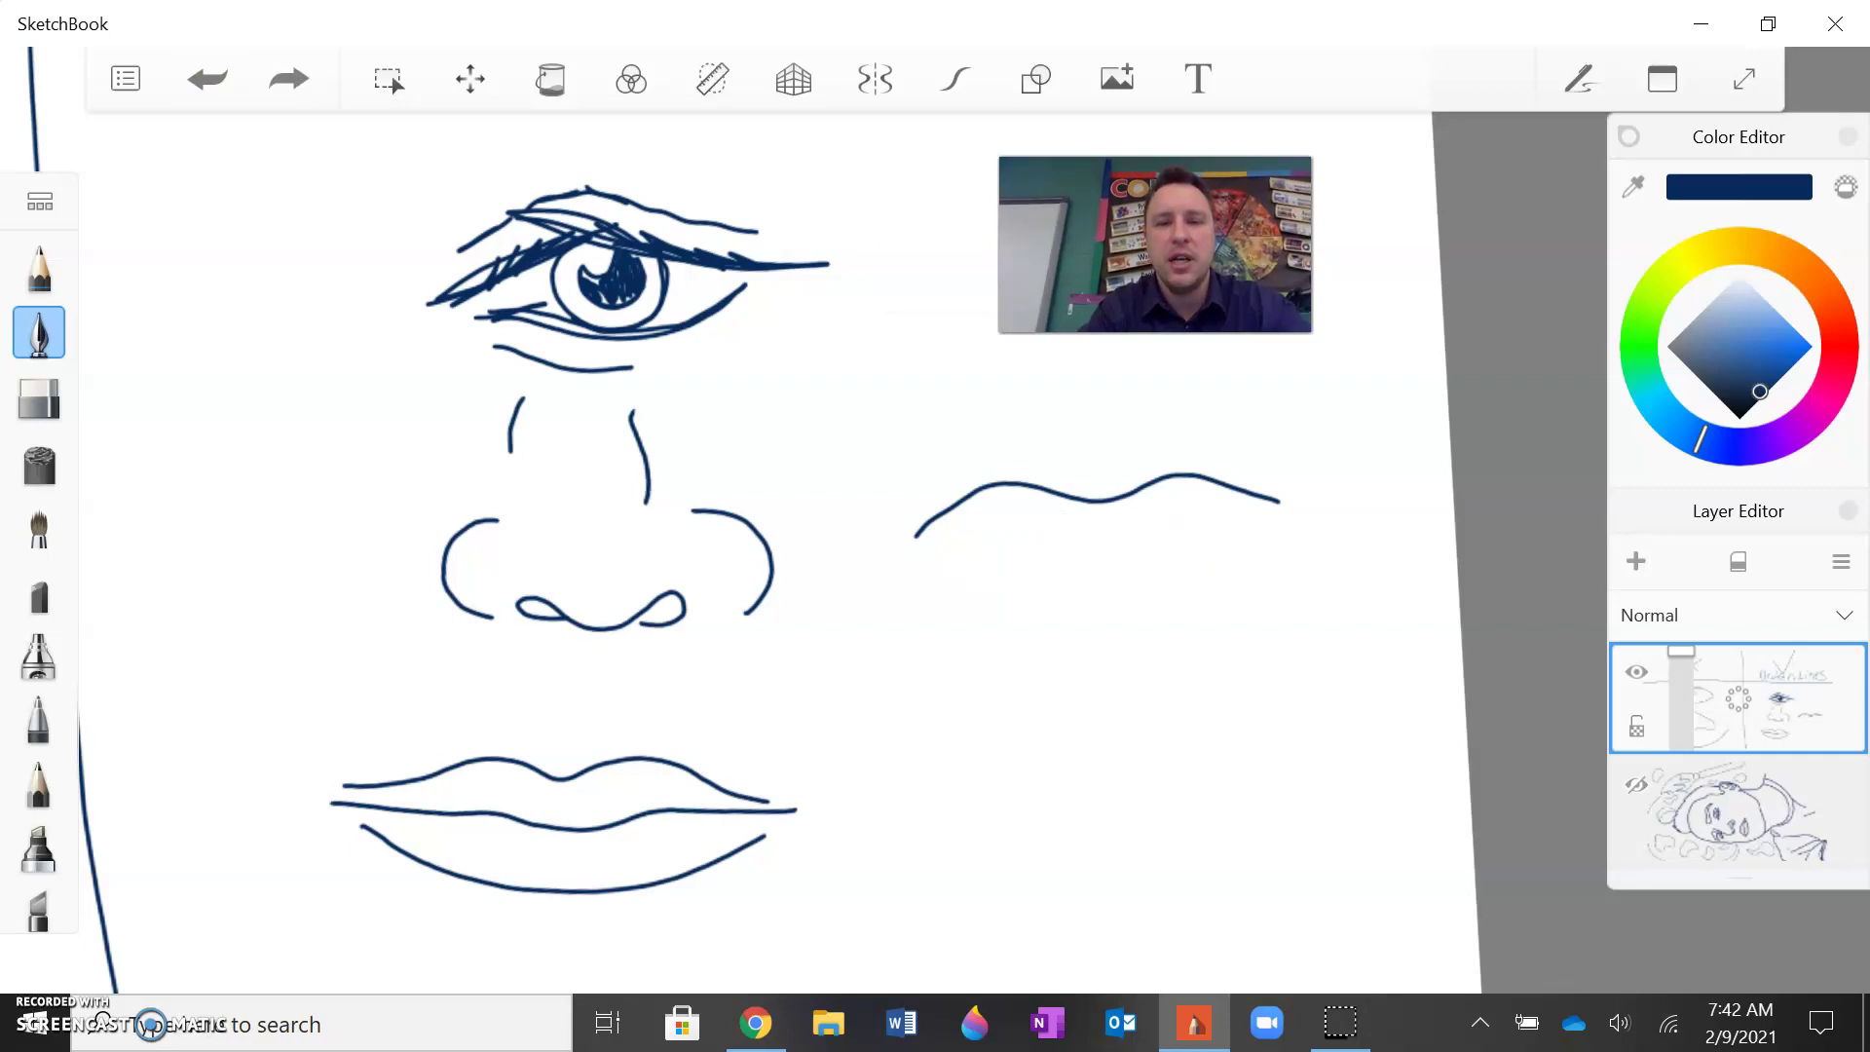
pyautogui.moveTo(913, 541)
pyautogui.mouseDown()
pyautogui.moveTo(1111, 581)
pyautogui.moveTo(1300, 509)
pyautogui.moveTo(960, 574)
pyautogui.moveTo(1101, 620)
pyautogui.moveTo(1276, 557)
pyautogui.moveTo(1313, 518)
pyautogui.mouseUp()
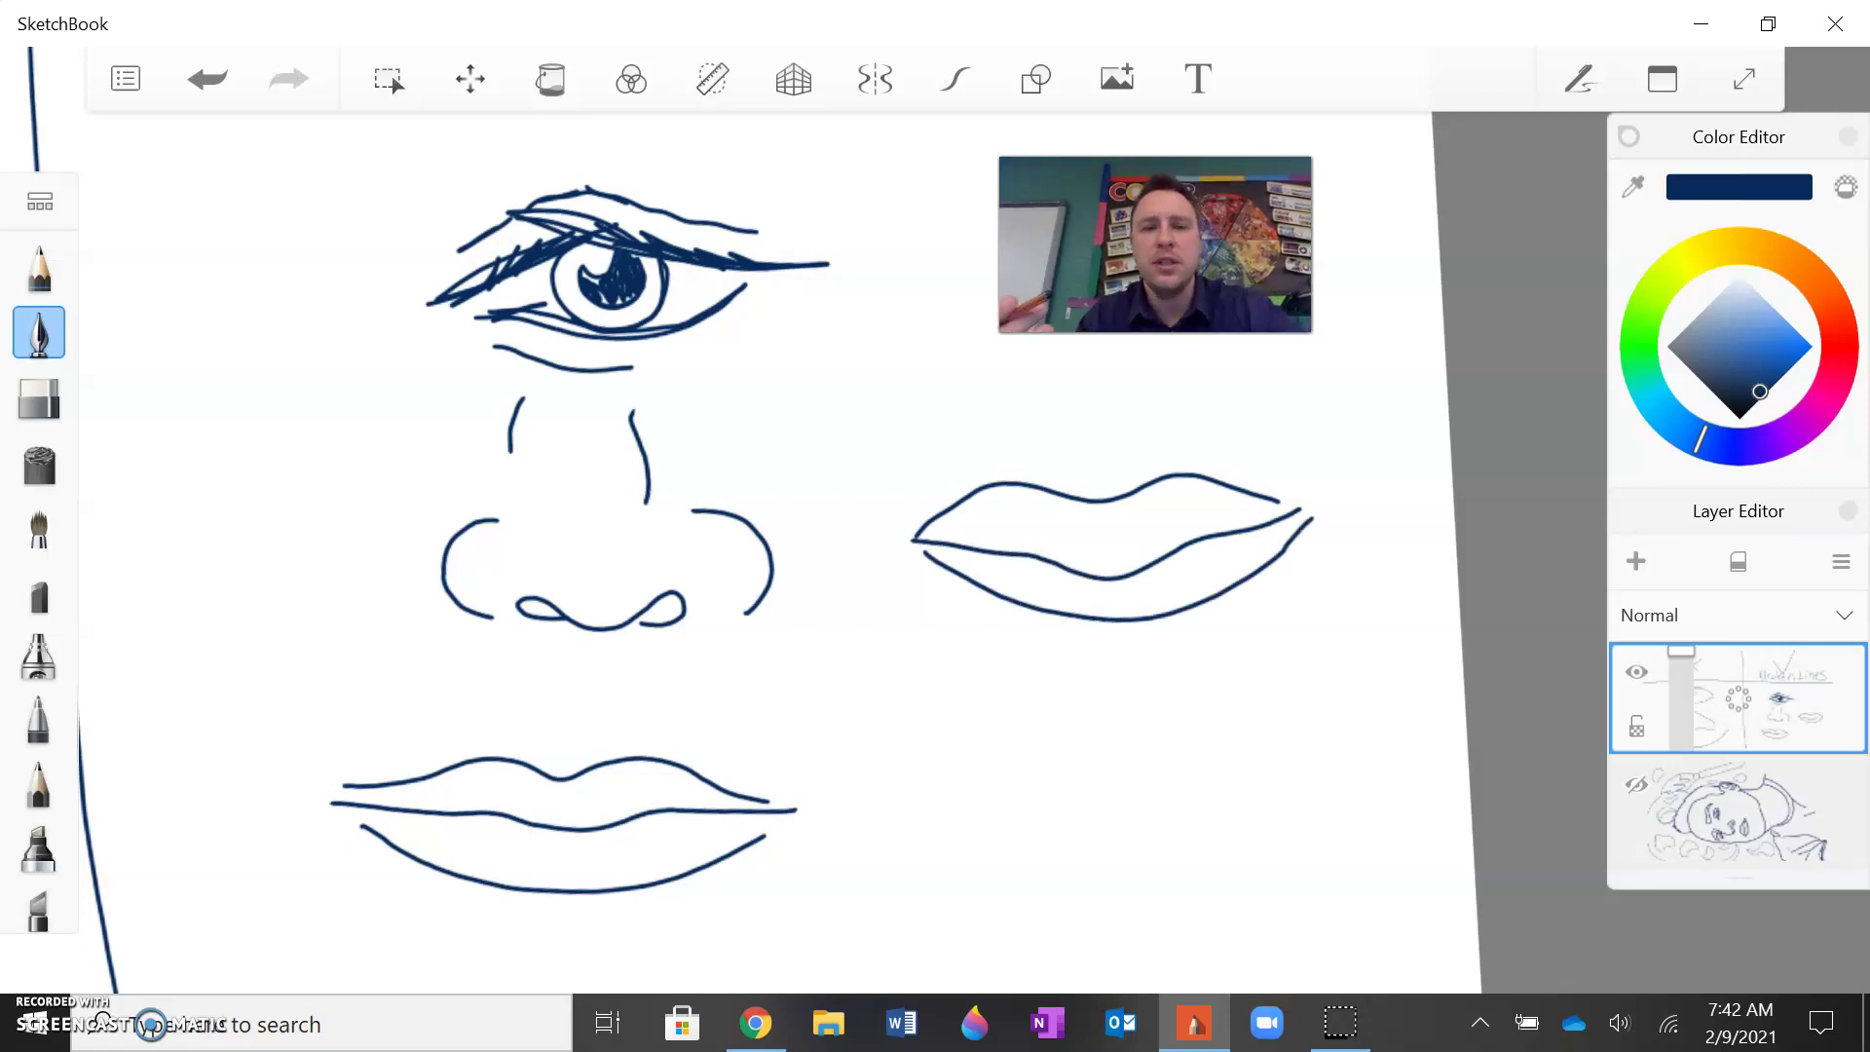
# Step: Undo the strokes of both mouths and the nose bridge lines
pyautogui.hotkey('ctrl', 'z')
pyautogui.hotkey('ctrl', 'z')
pyautogui.hotkey('ctrl', 'z')
pyautogui.hotkey('ctrl', 'z')
pyautogui.hotkey('ctrl', 'z')
pyautogui.hotkey('ctrl', 'z')
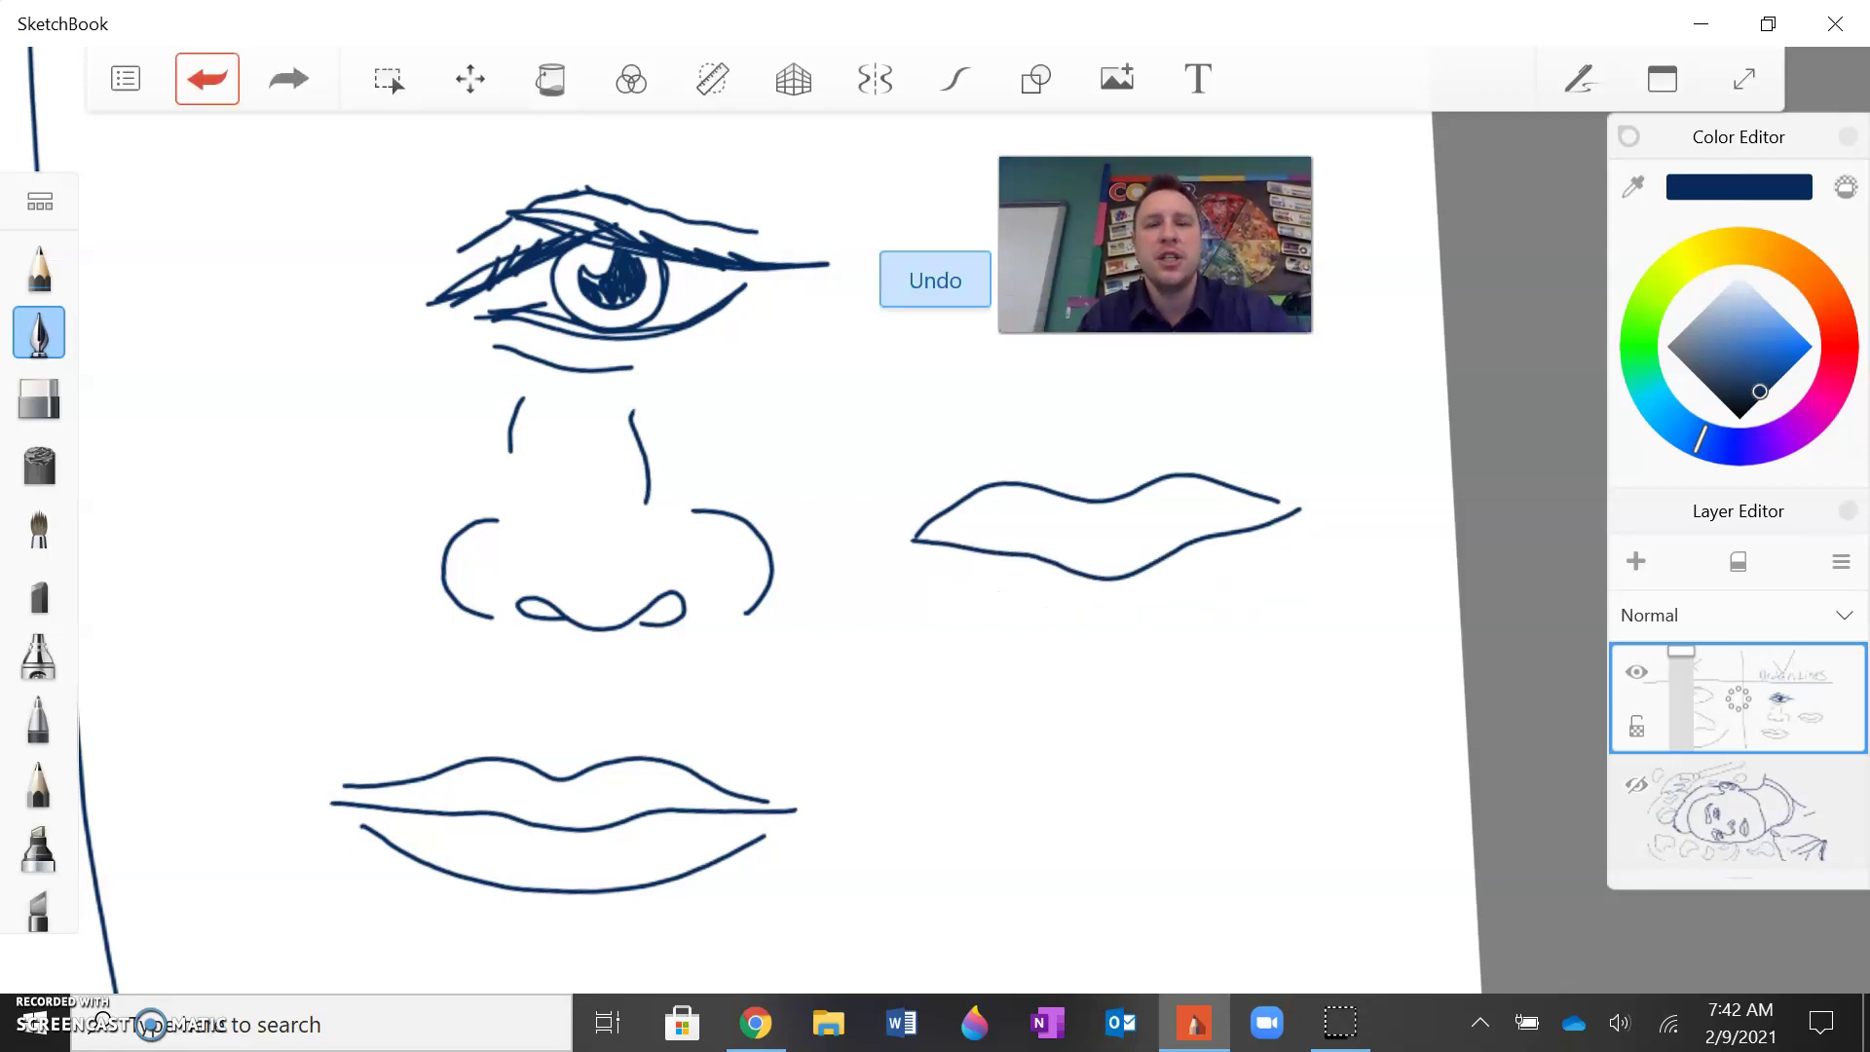
pyautogui.hotkey('ctrl', 'z')
pyautogui.hotkey('ctrl', 'z')
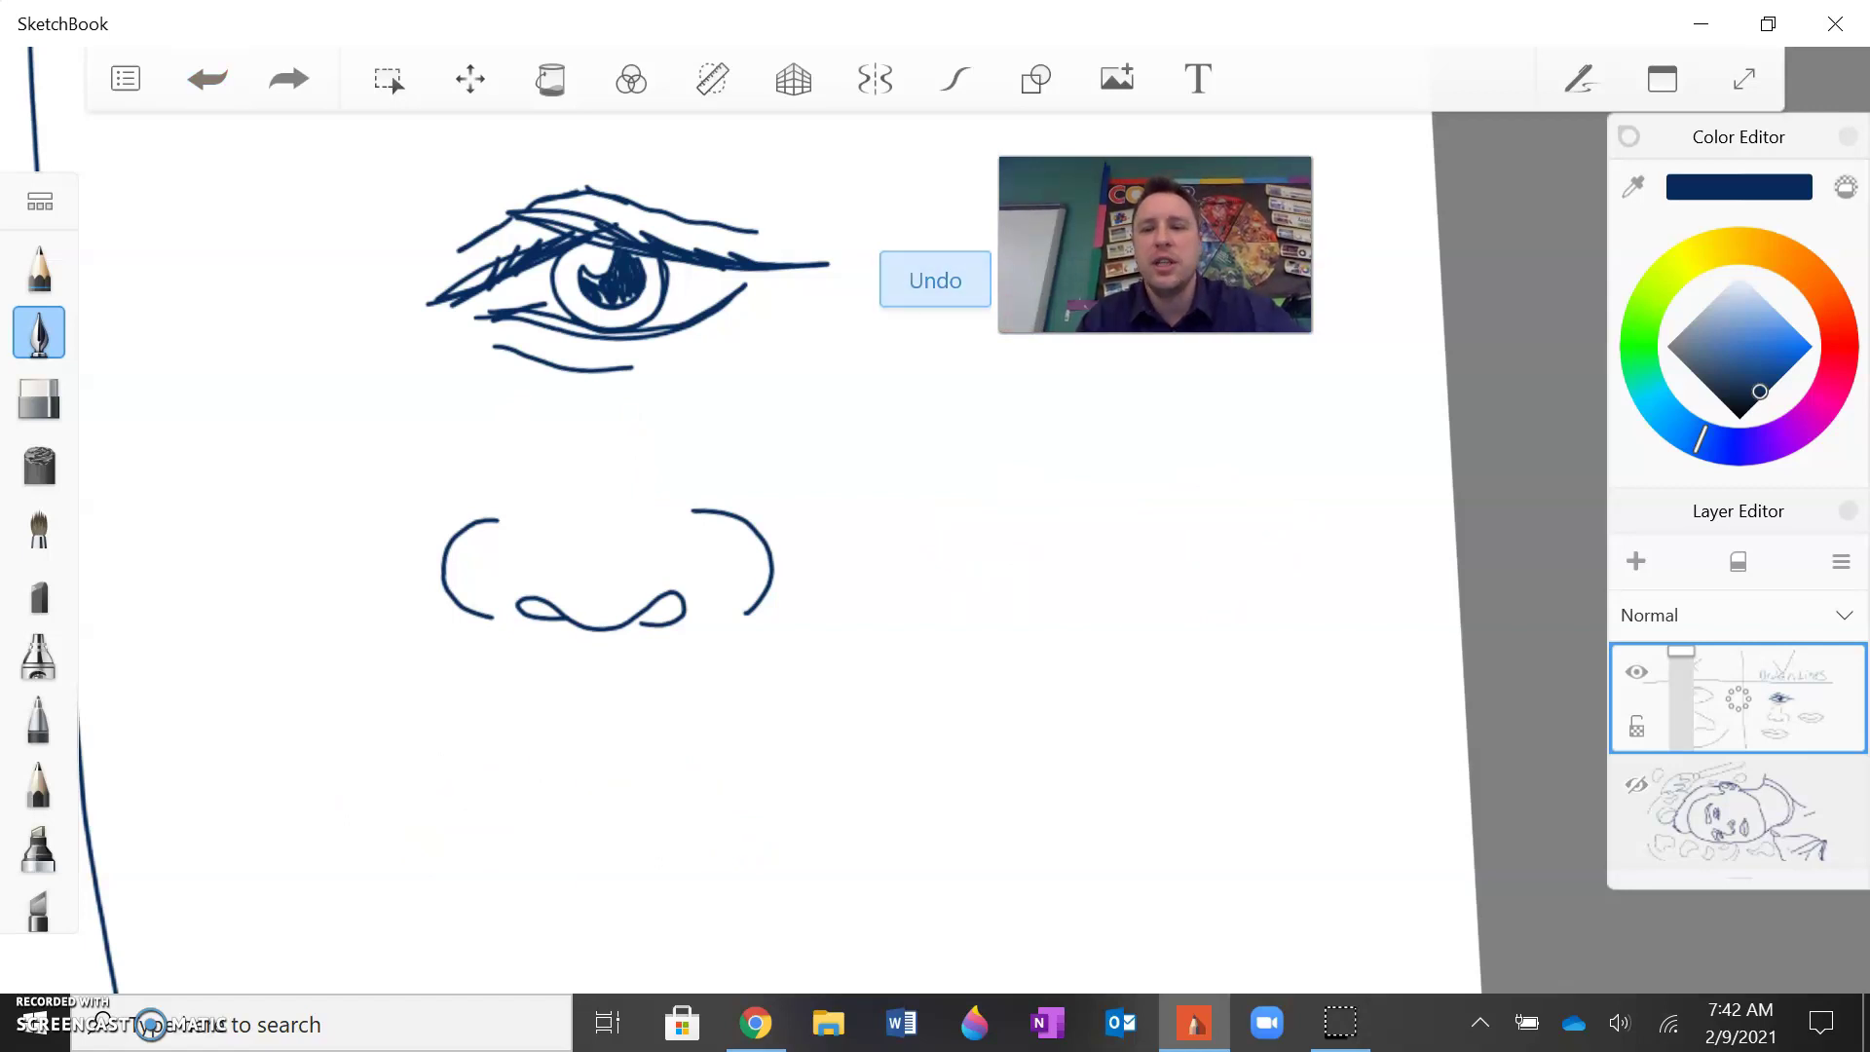
# Step: Hide the comparison chart layer and show the portrait drawing layer
pyautogui.moveTo(582, 486); pyautogui.dragTo(650, 553)
pyautogui.scroll(-3, 960, 212)
pyautogui.moveTo(960, 212); pyautogui.dragTo(1176, 471)
pyautogui.click(1636, 672)
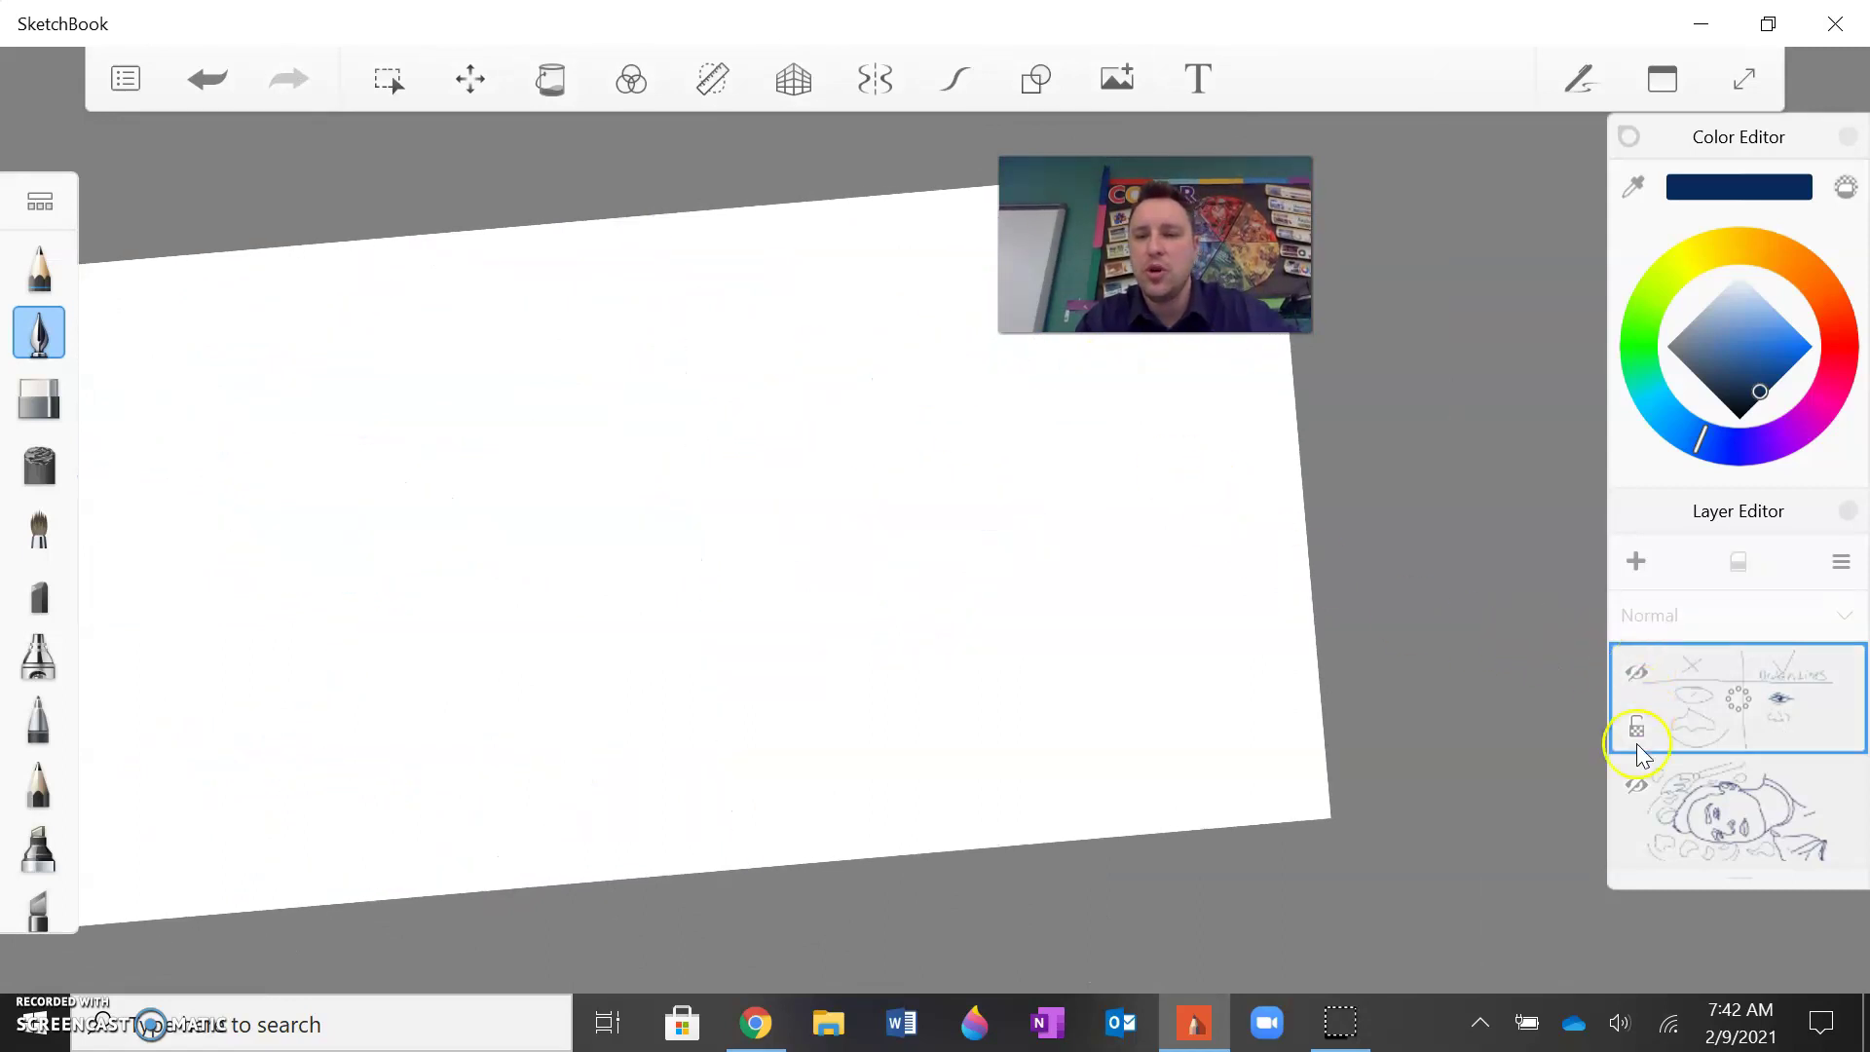
pyautogui.click(1637, 785)
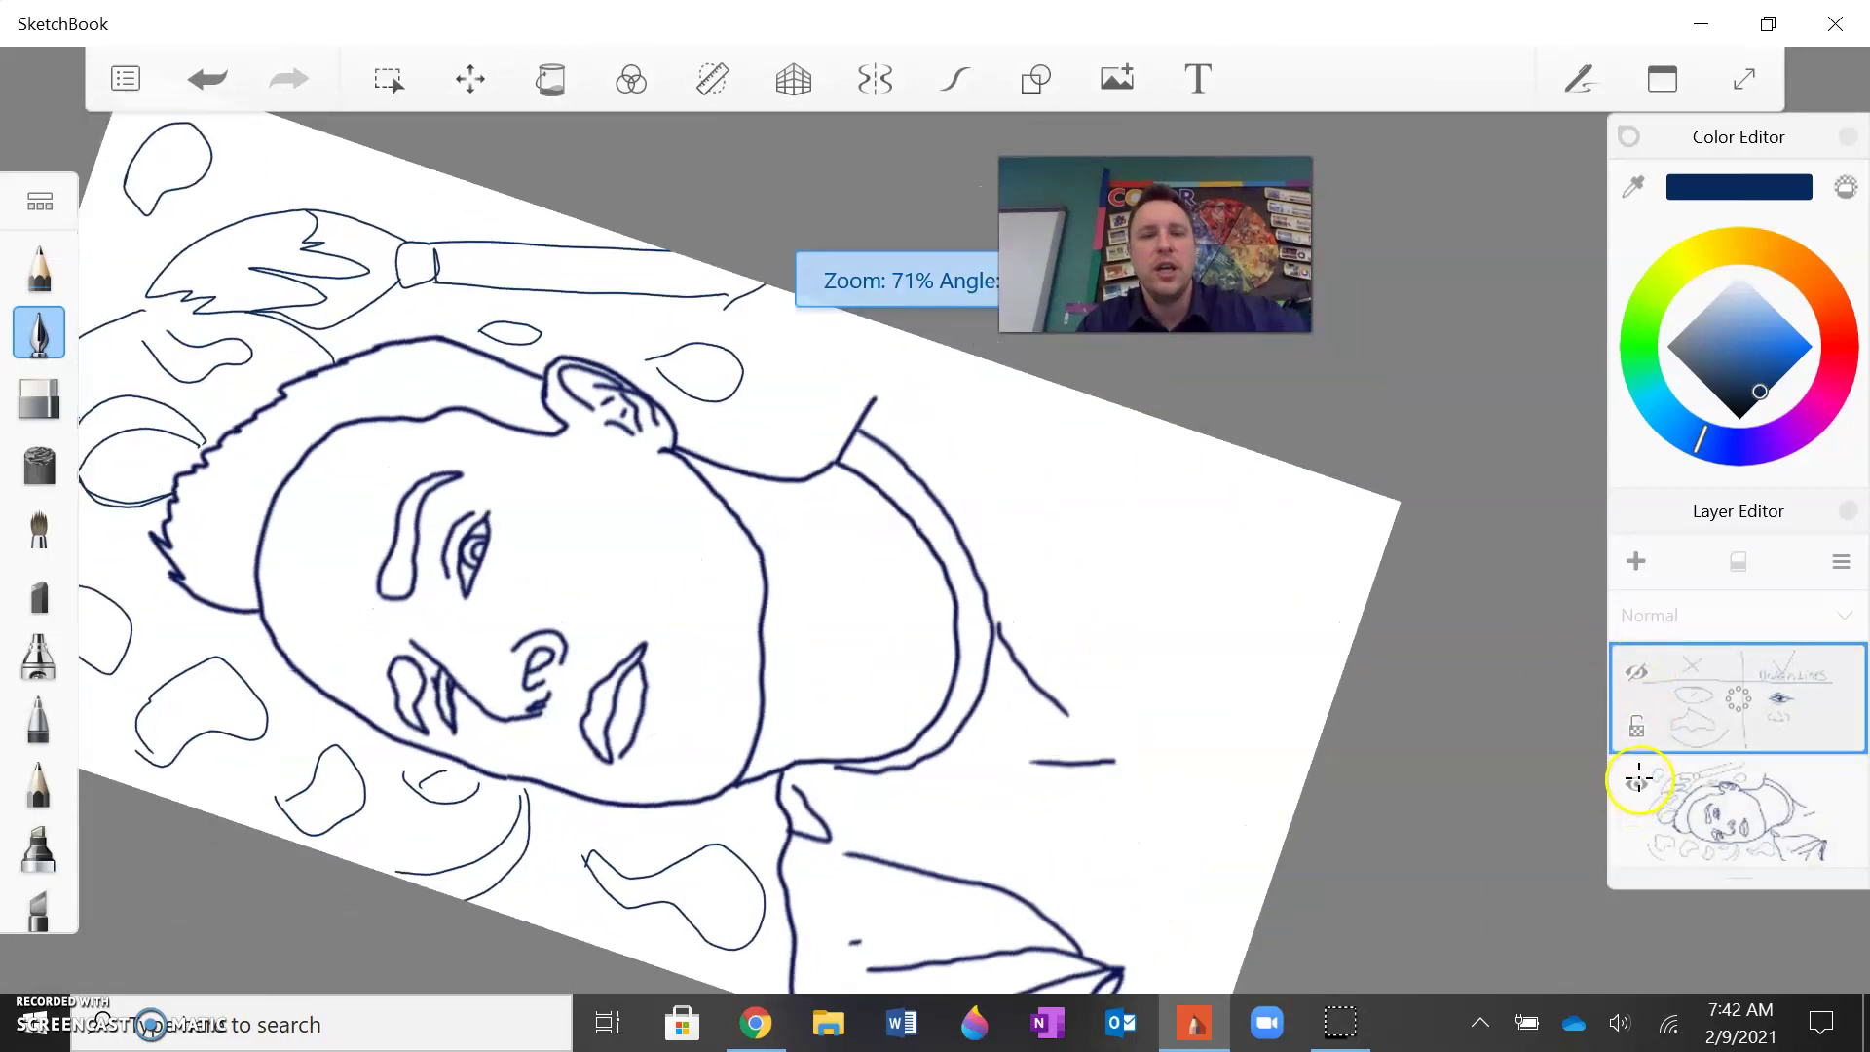
pyautogui.scroll(-4, 1597, 762)
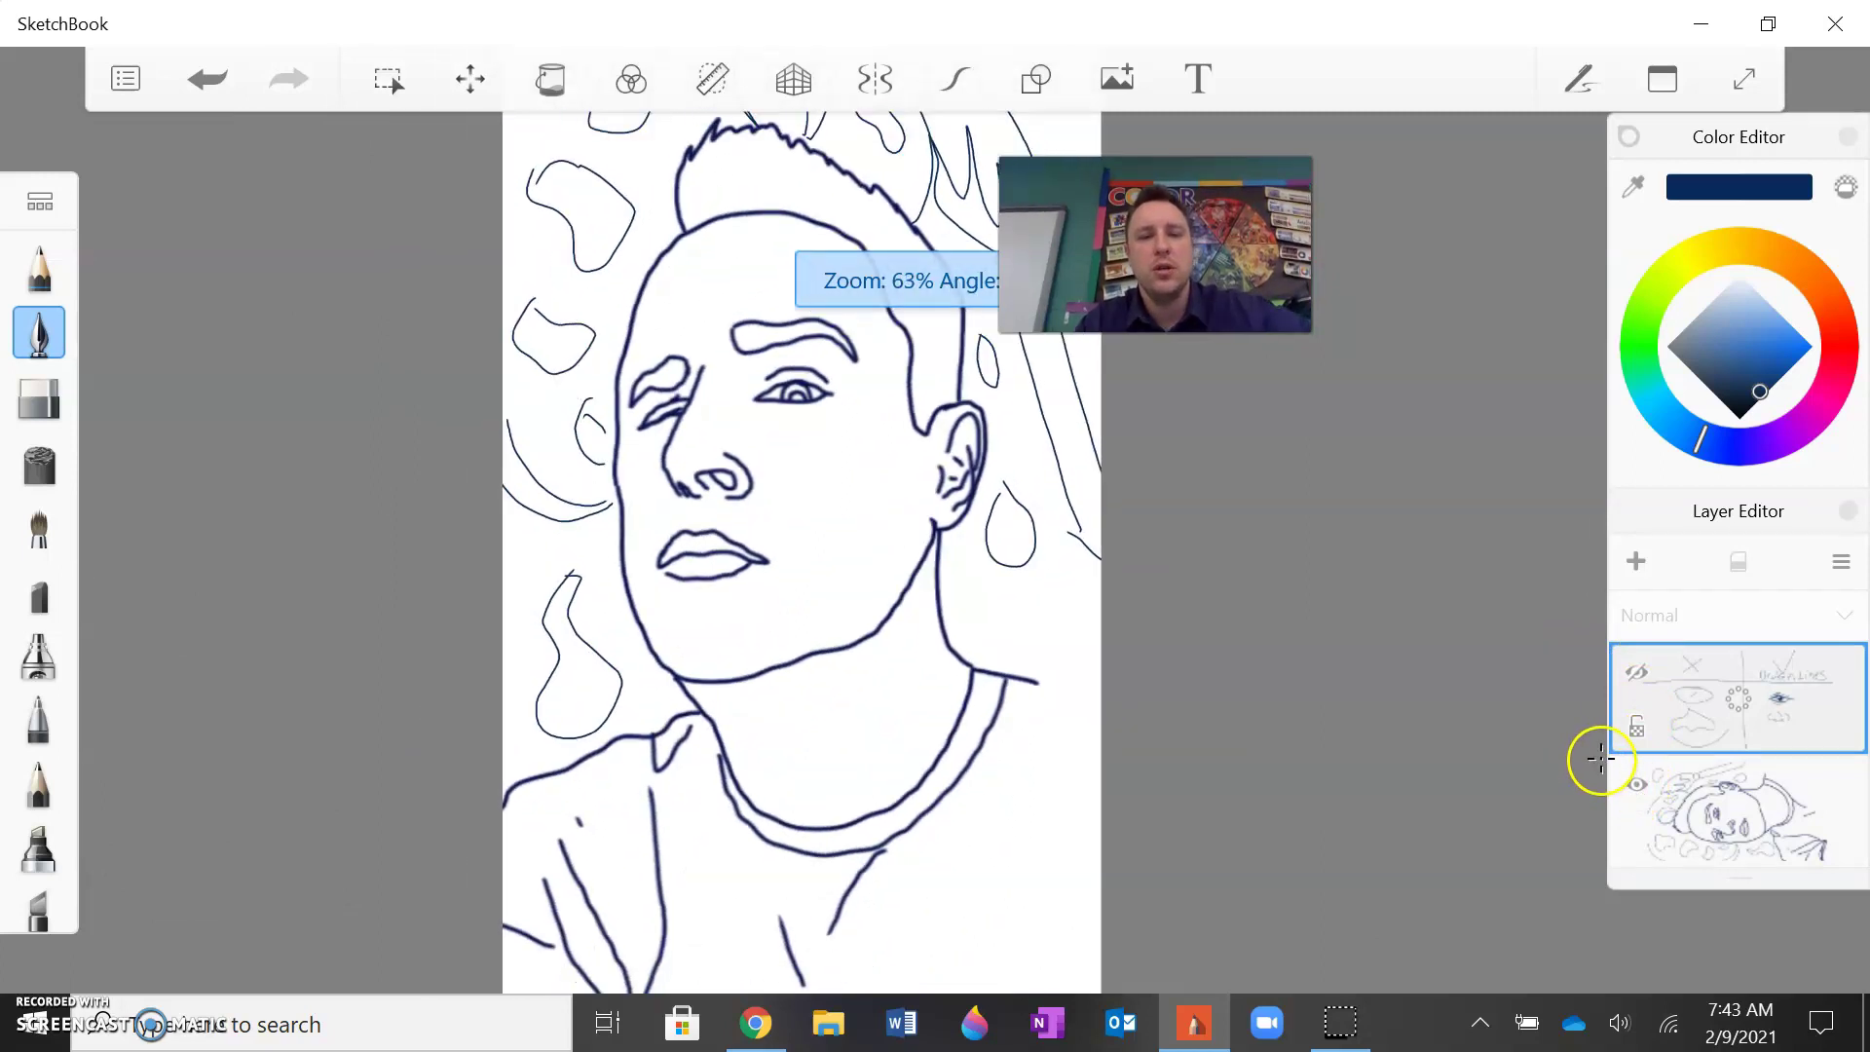
pyautogui.scroll(1, 1594, 763)
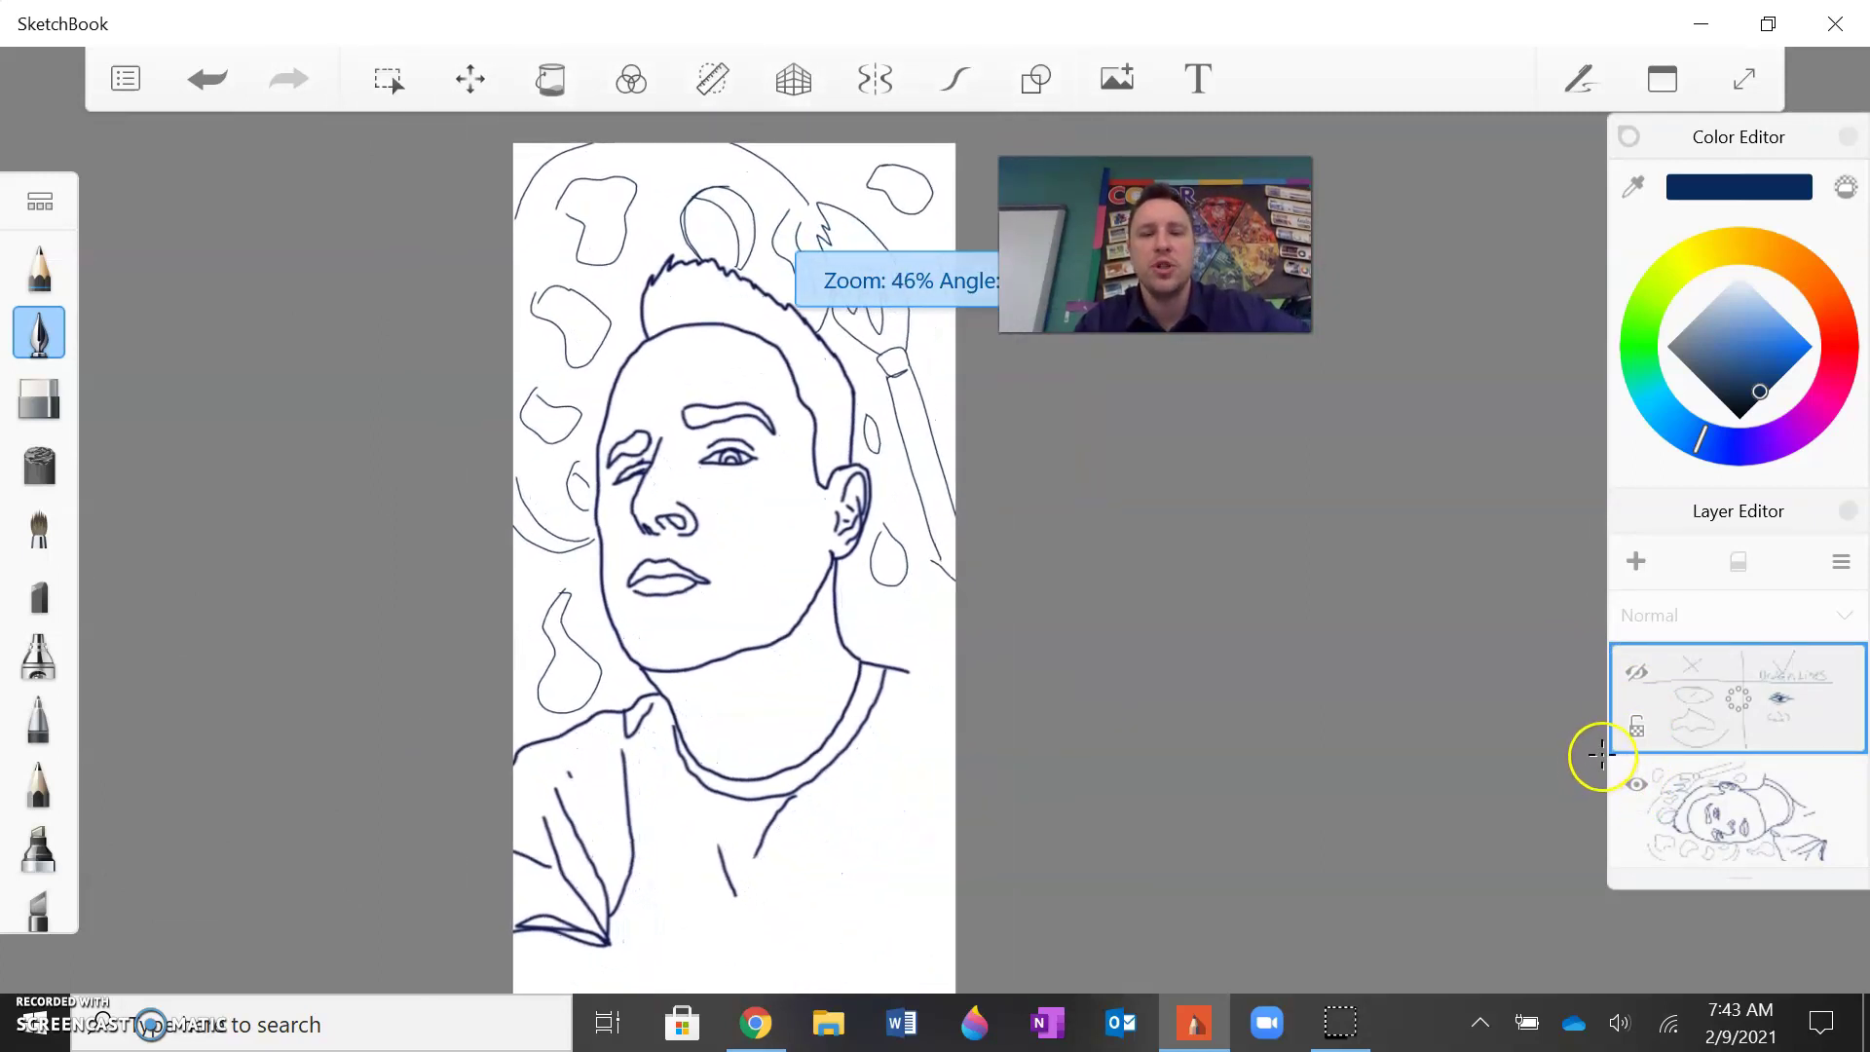
pyautogui.scroll(-2, 1595, 762)
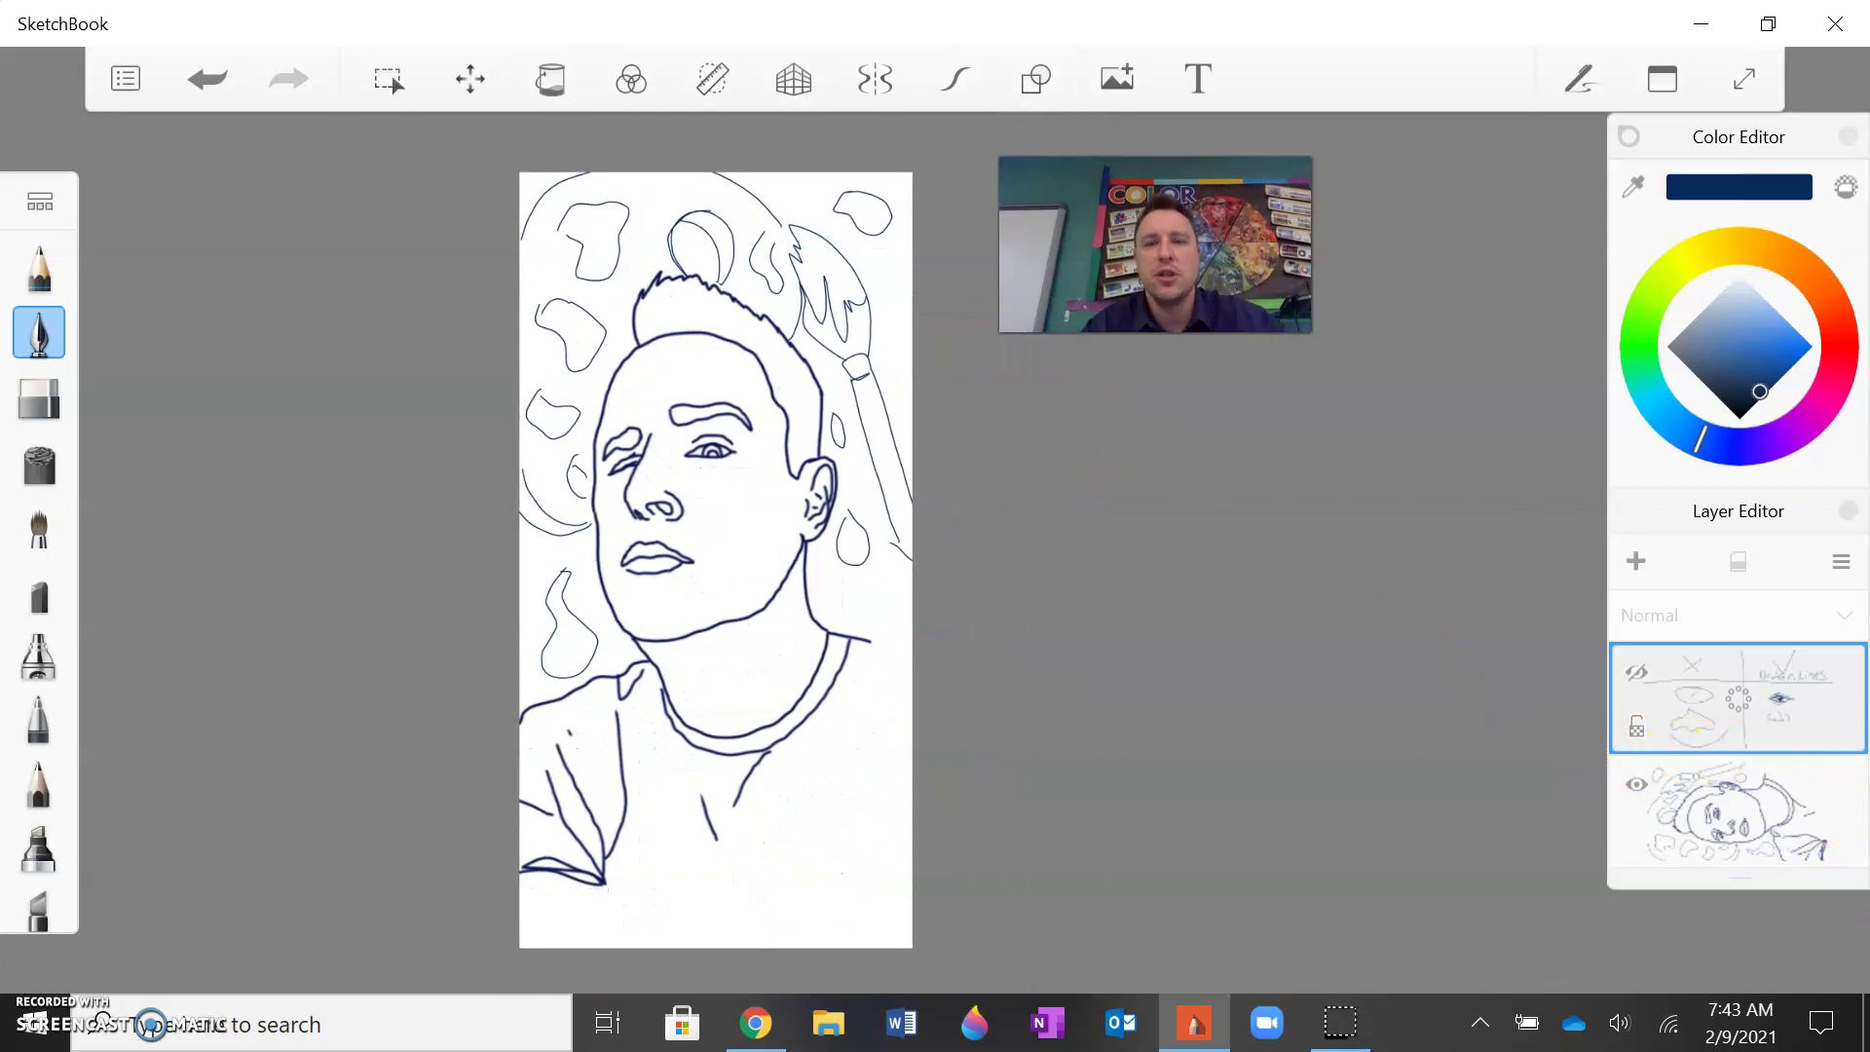